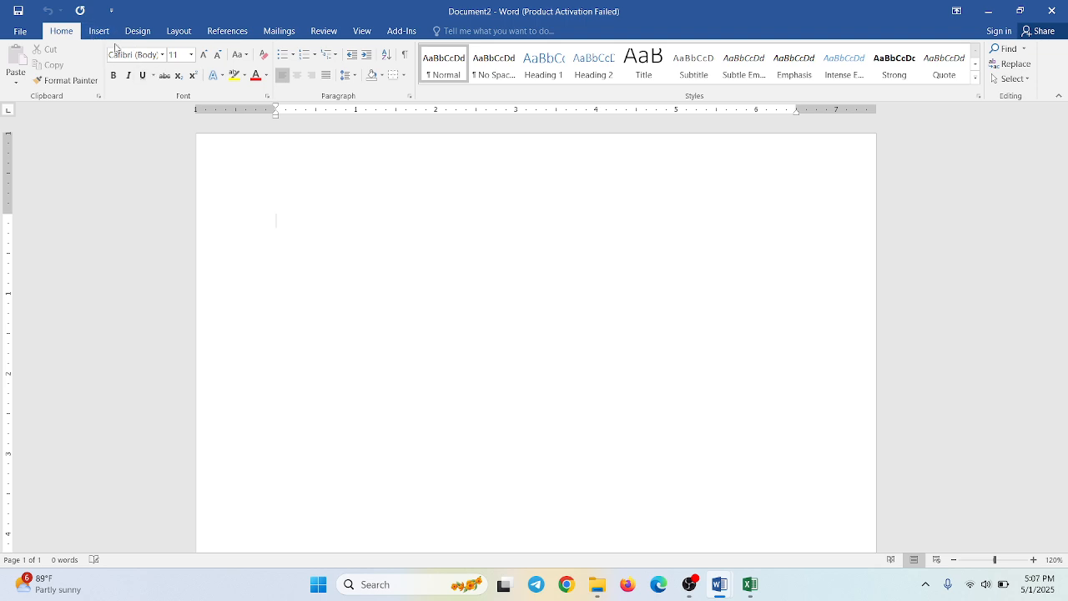
- Set the blank document's page margins to Narrow and its paper size to A4
{"action": "left_click", "coordinate": [175, 37]}
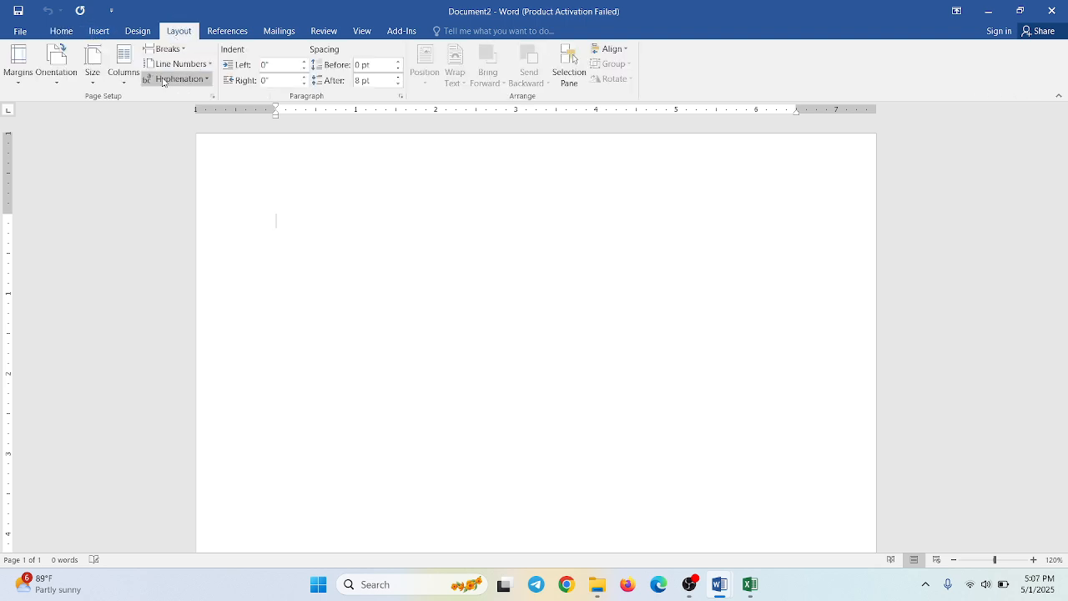
{"action": "left_click", "coordinate": [28, 83]}
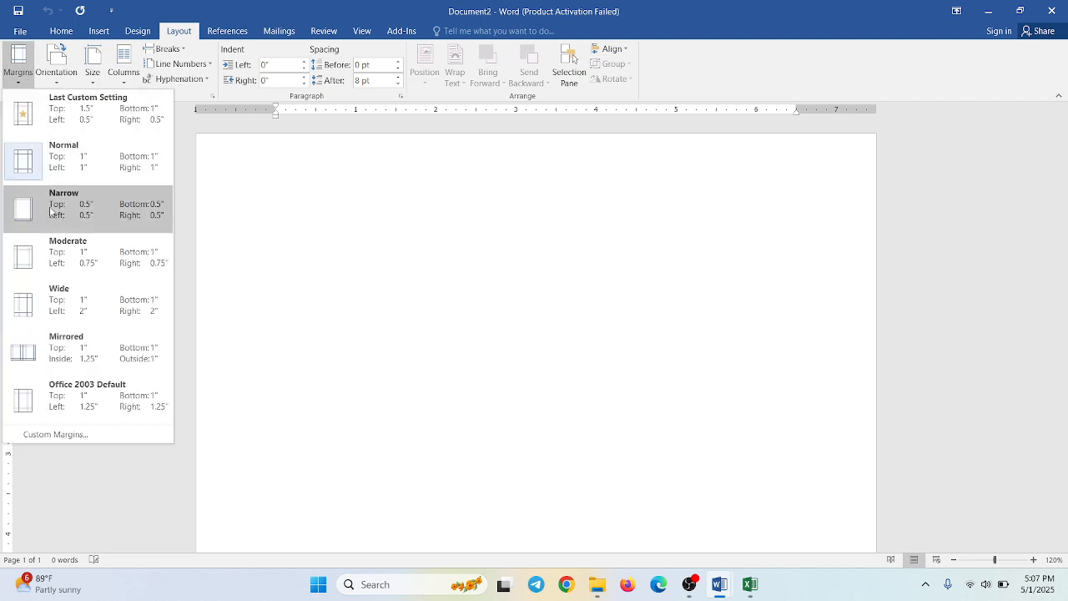
{"action": "left_click", "coordinate": [50, 210]}
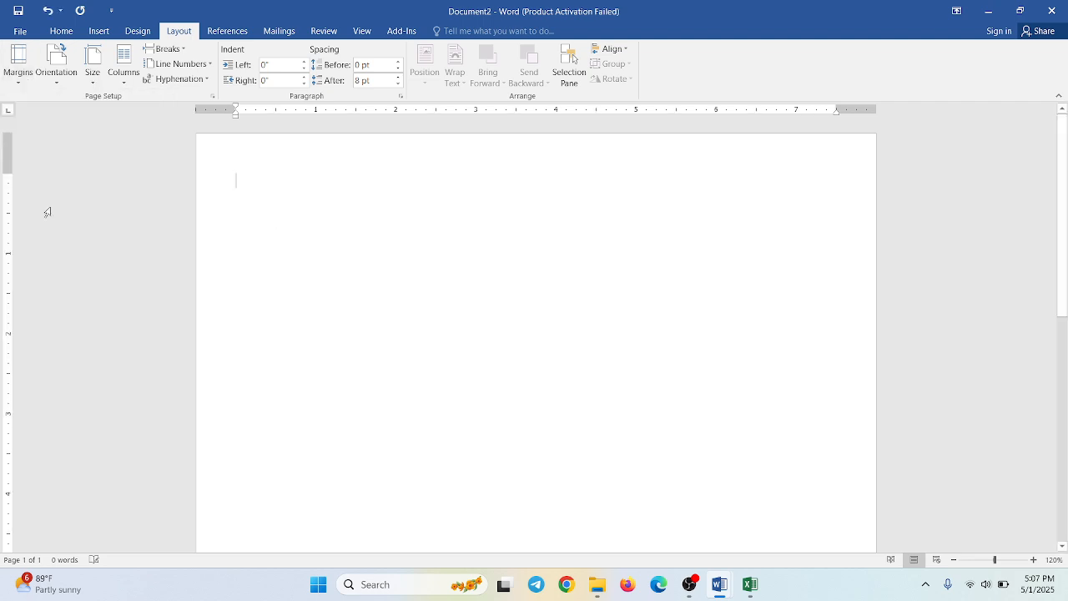
{"action": "left_click", "coordinate": [94, 82]}
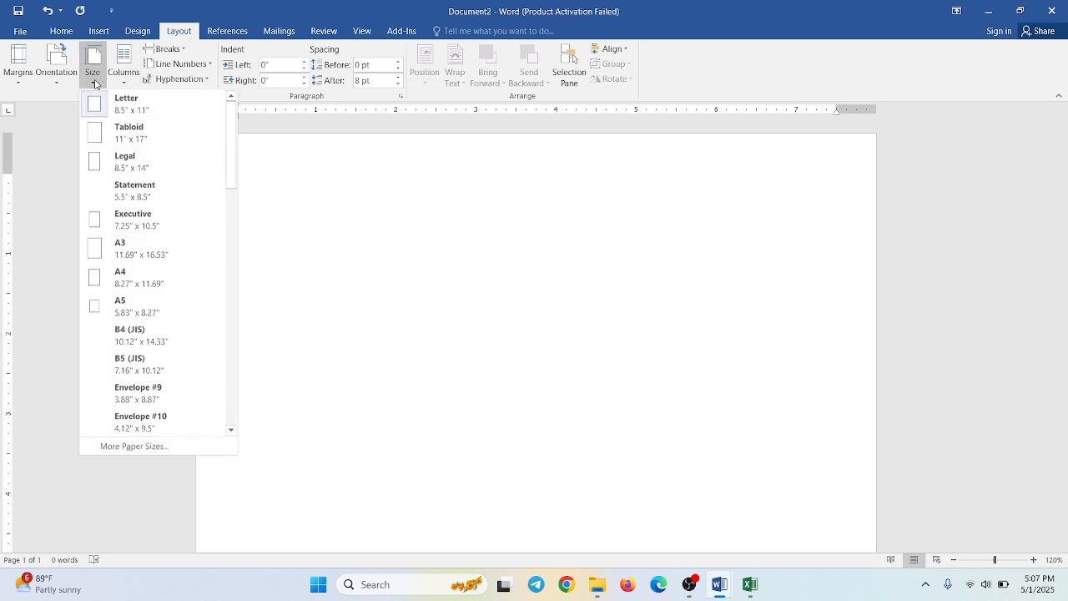
{"action": "left_click", "coordinate": [129, 280]}
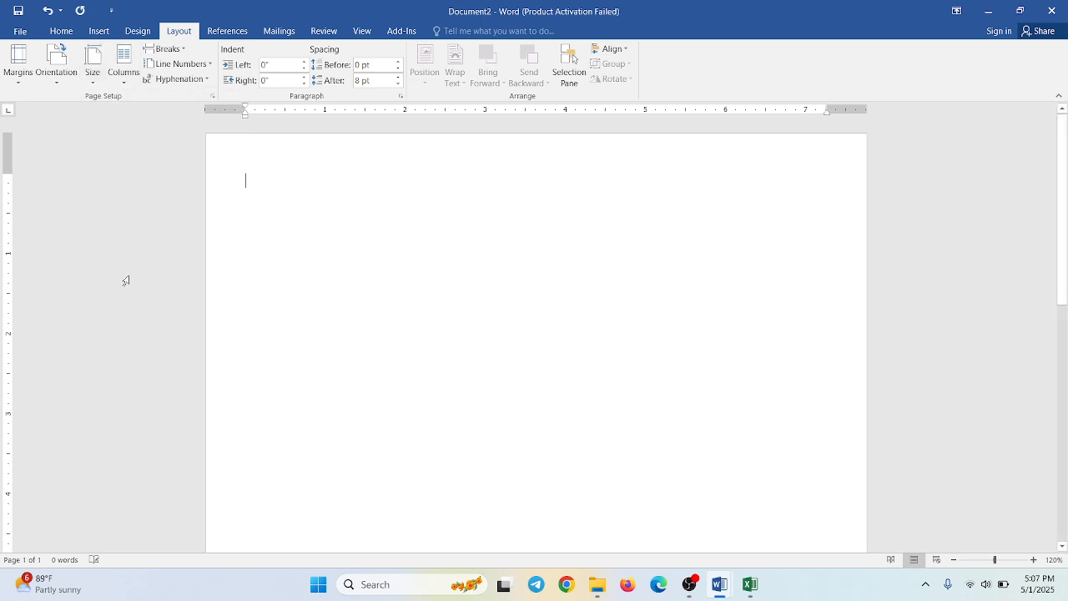
- Split the whole document into two unequal columns with a line between, making the first column 2 inches wide
{"action": "left_click", "coordinate": [125, 82]}
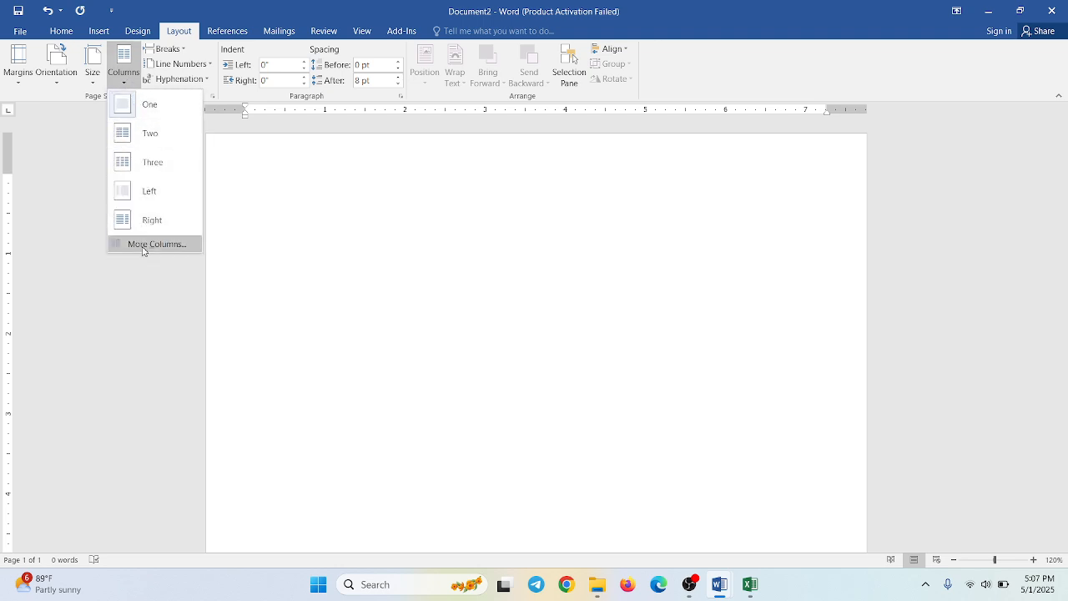
{"action": "left_click", "coordinate": [143, 244]}
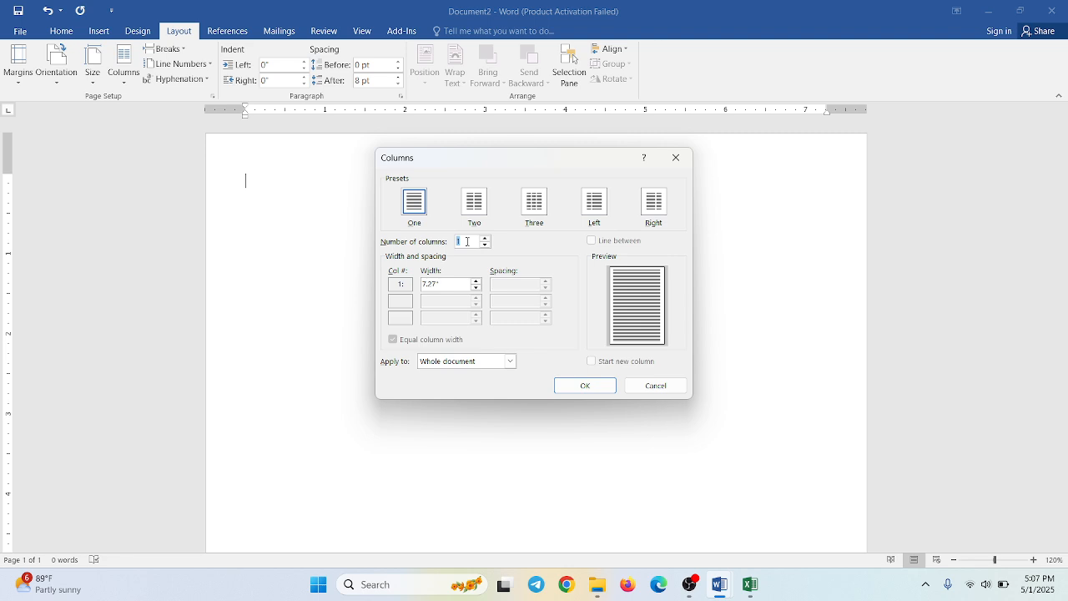
{"action": "type", "text": "2"}
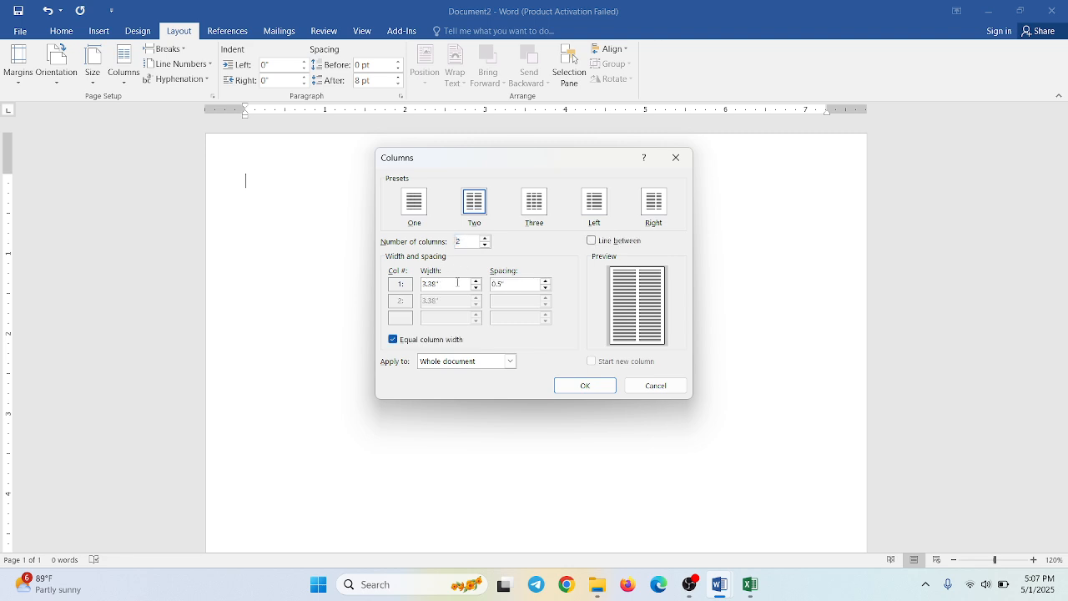
{"action": "left_click", "coordinate": [393, 340]}
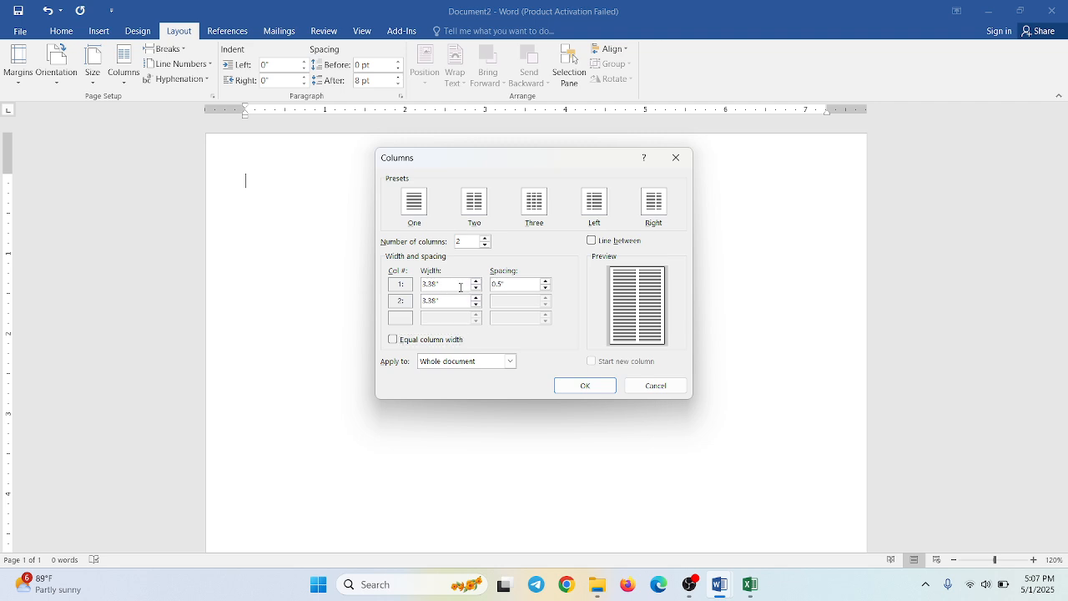
{"action": "double_click", "coordinate": [419, 288]}
{"action": "type", "text": "2"}
{"action": "key", "text": "Tab"}
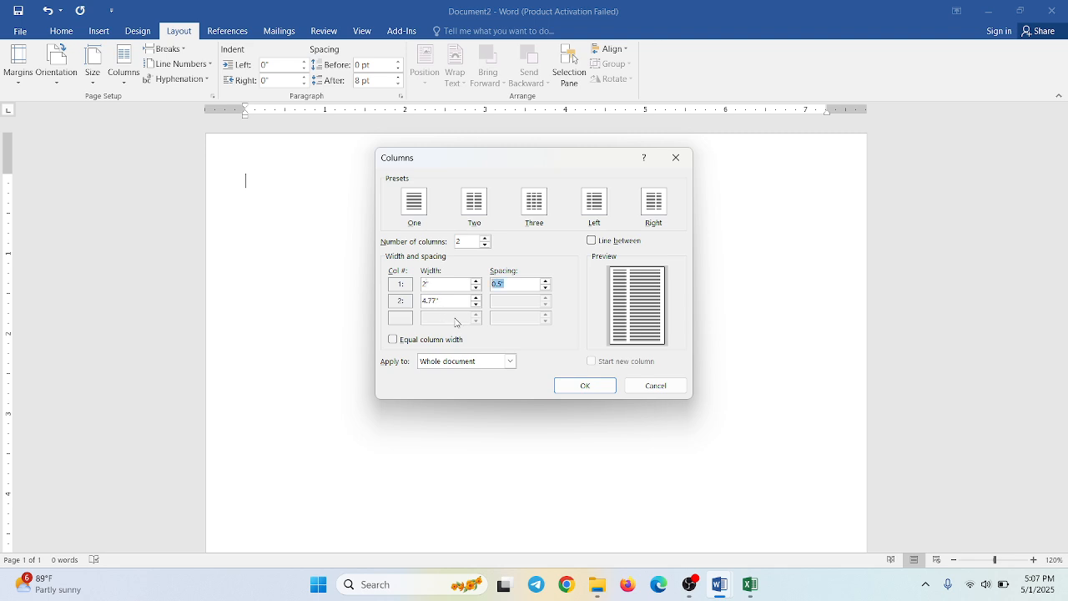
{"action": "left_click", "coordinate": [591, 242]}
{"action": "left_click", "coordinate": [582, 386]}
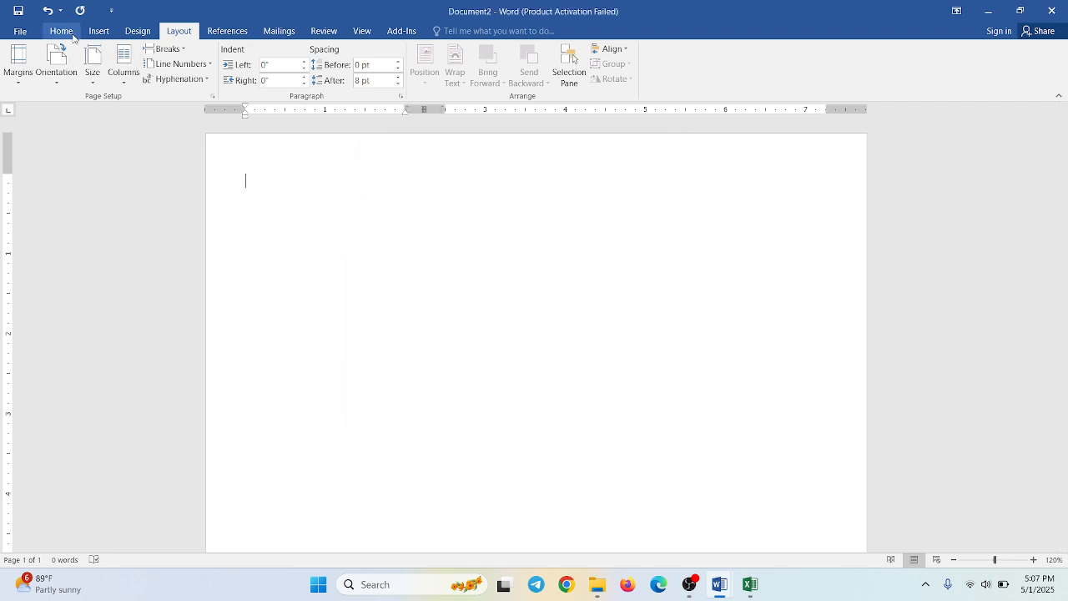
- Draw a rectangle about 2.69 inches high and 2.62 inches wide from the page's top-left corner
{"action": "left_click", "coordinate": [98, 31]}
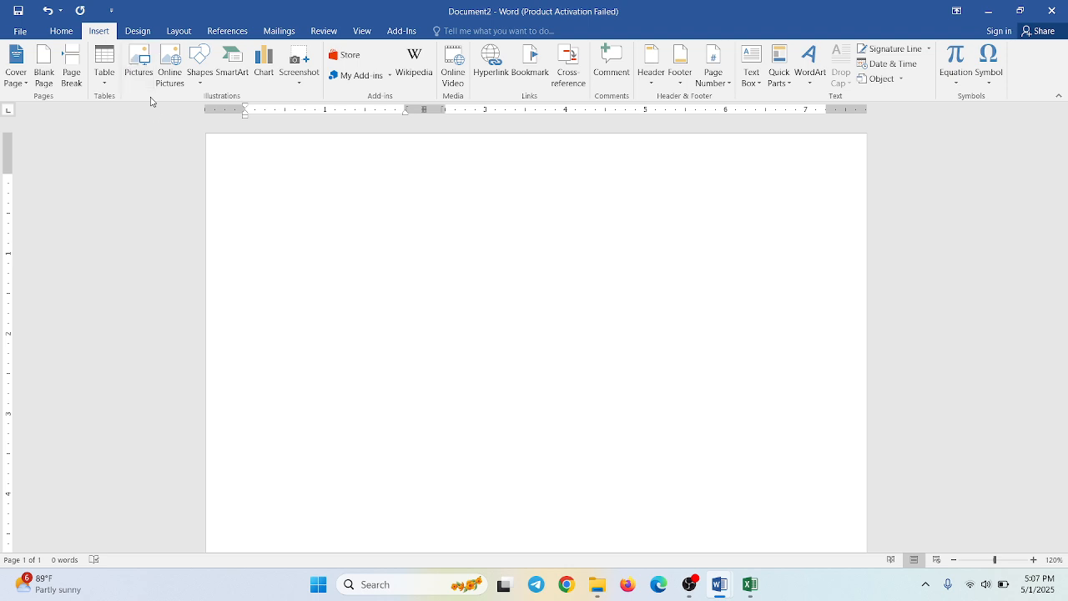
{"action": "left_click", "coordinate": [208, 78]}
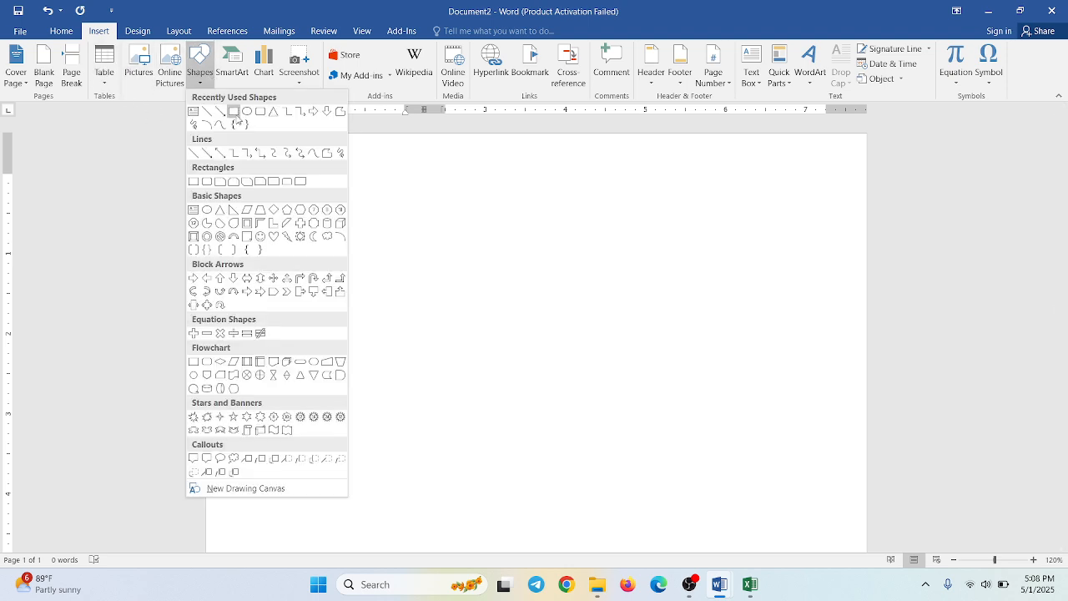
{"action": "left_click", "coordinate": [234, 112]}
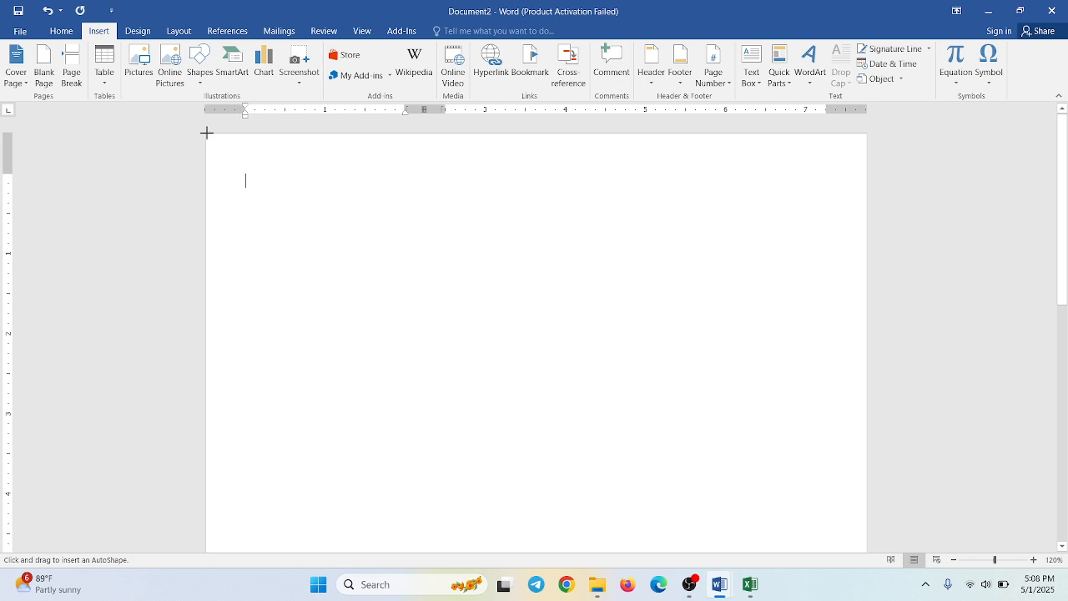
{"action": "mouse_move", "coordinate": [207, 132]}
{"action": "left_mouse_down"}
{"action": "mouse_move", "coordinate": [278, 238]}
{"action": "mouse_move", "coordinate": [417, 349]}
{"action": "left_mouse_up"}
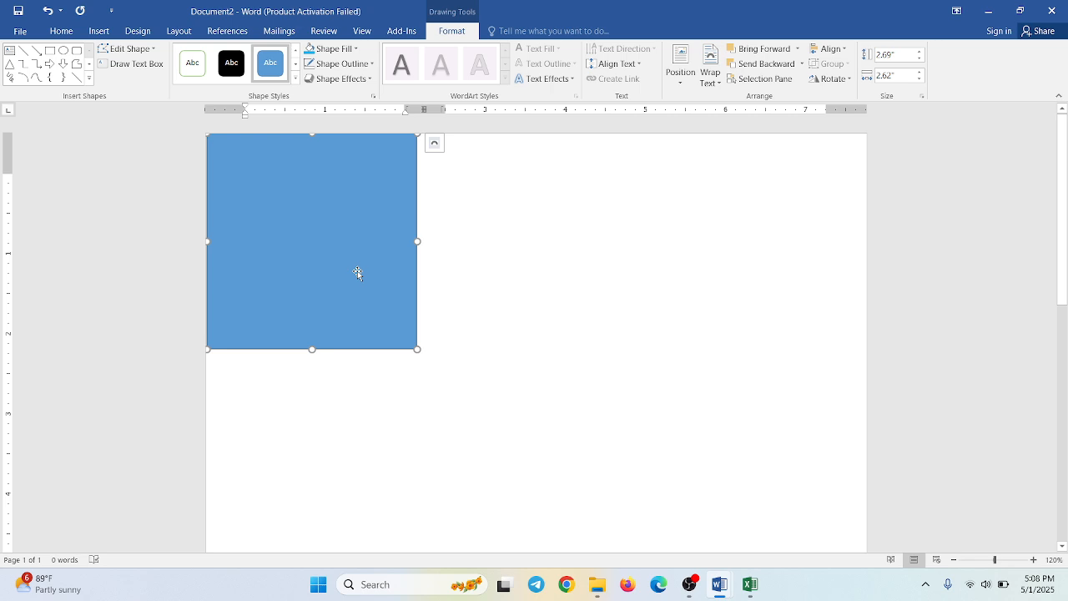
- Set the rectangle's height and width to 2 inches each
{"action": "left_click", "coordinate": [897, 55]}
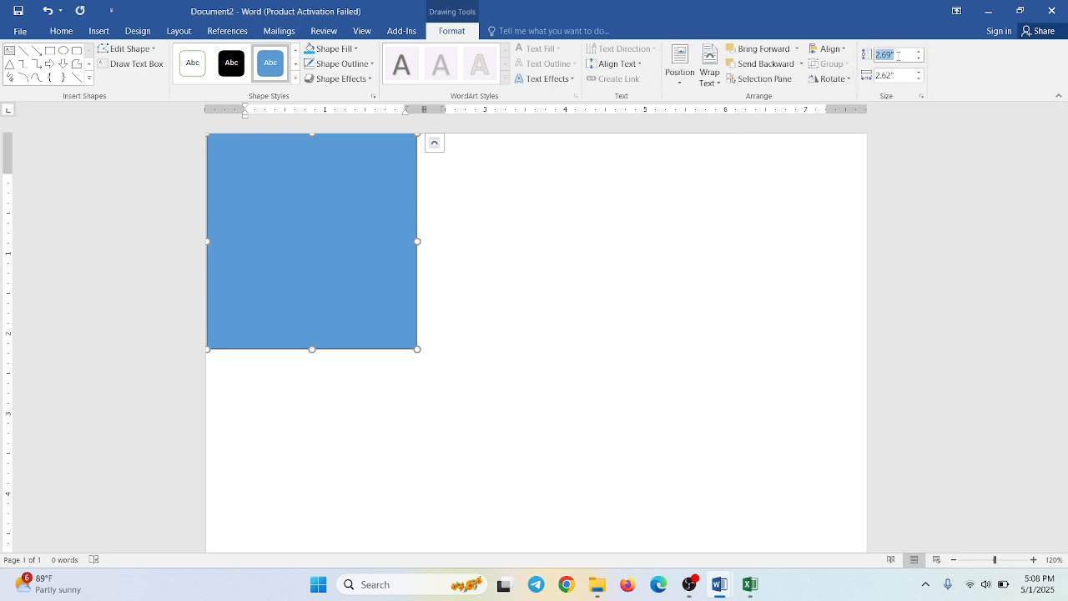
{"action": "type", "text": "2"}
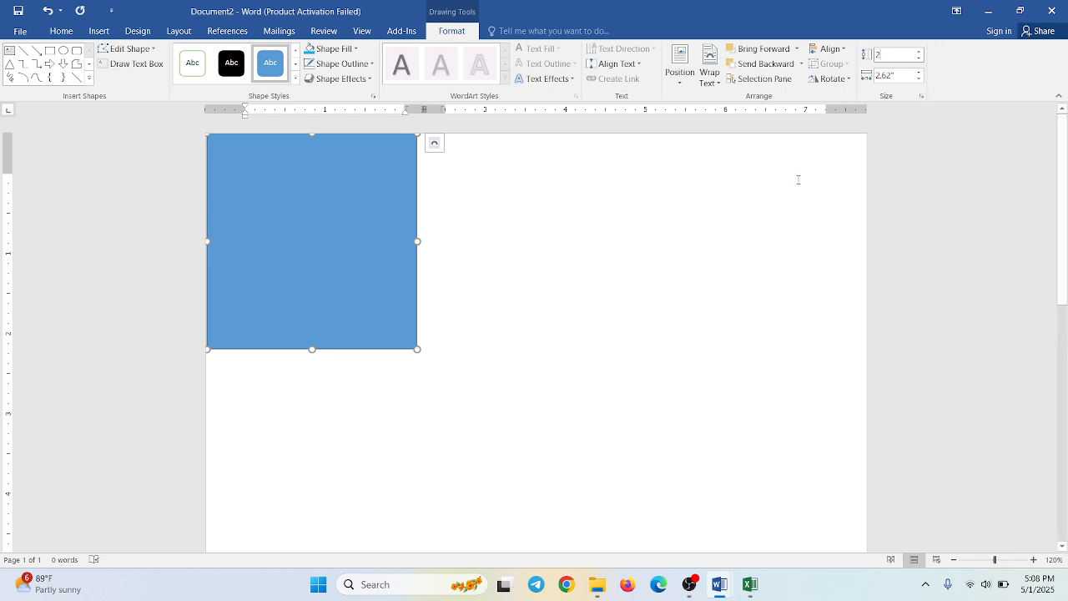
{"action": "key", "text": "Return"}
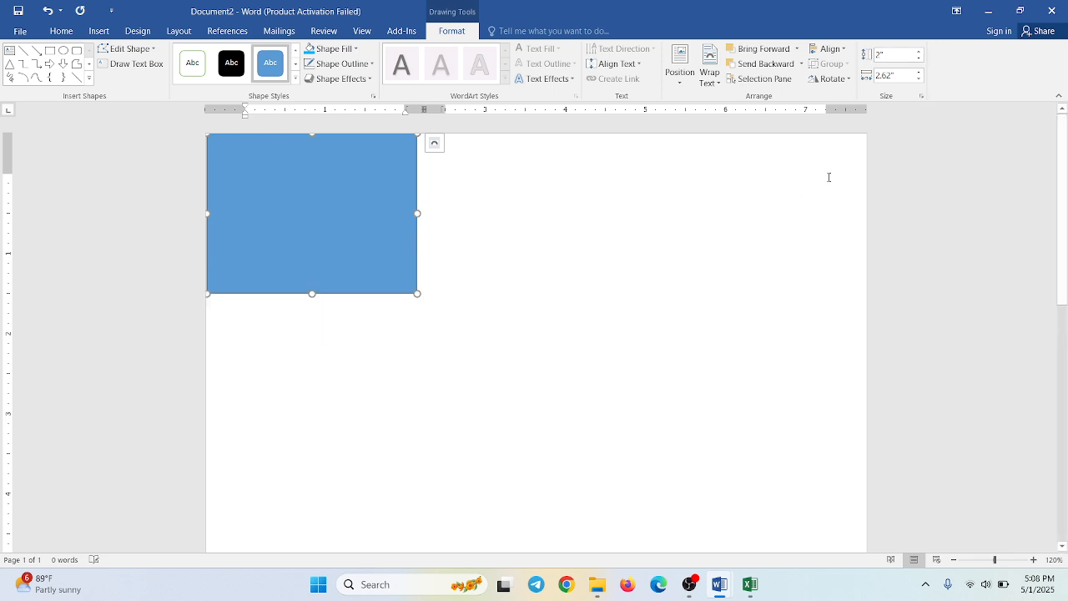
{"action": "left_click", "coordinate": [895, 75]}
{"action": "key", "text": "BackSpace"}
{"action": "key", "text": "BackSpace"}
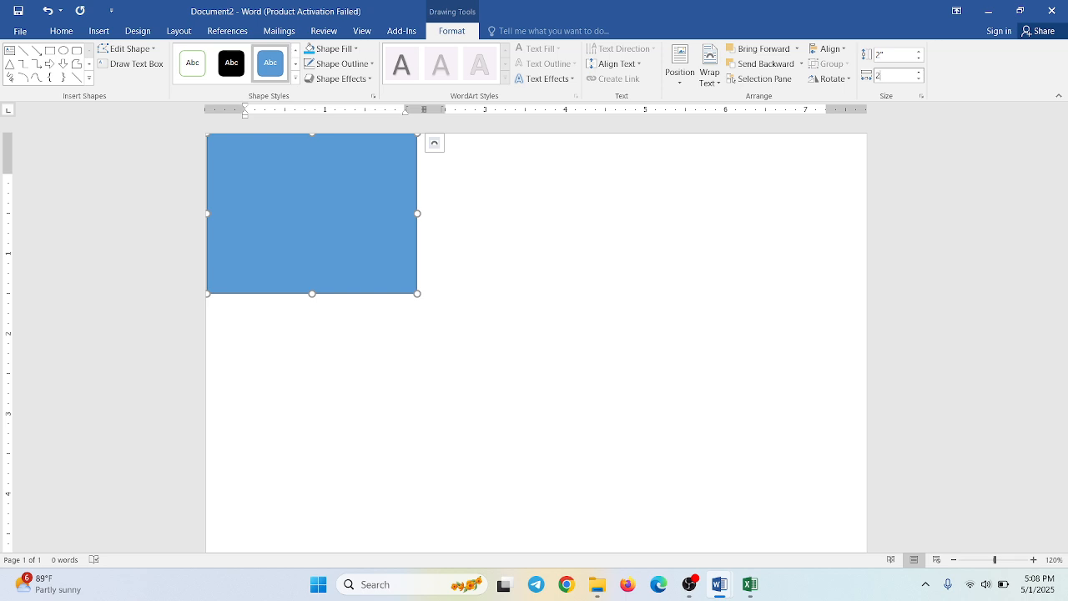
{"action": "key", "text": "Return"}
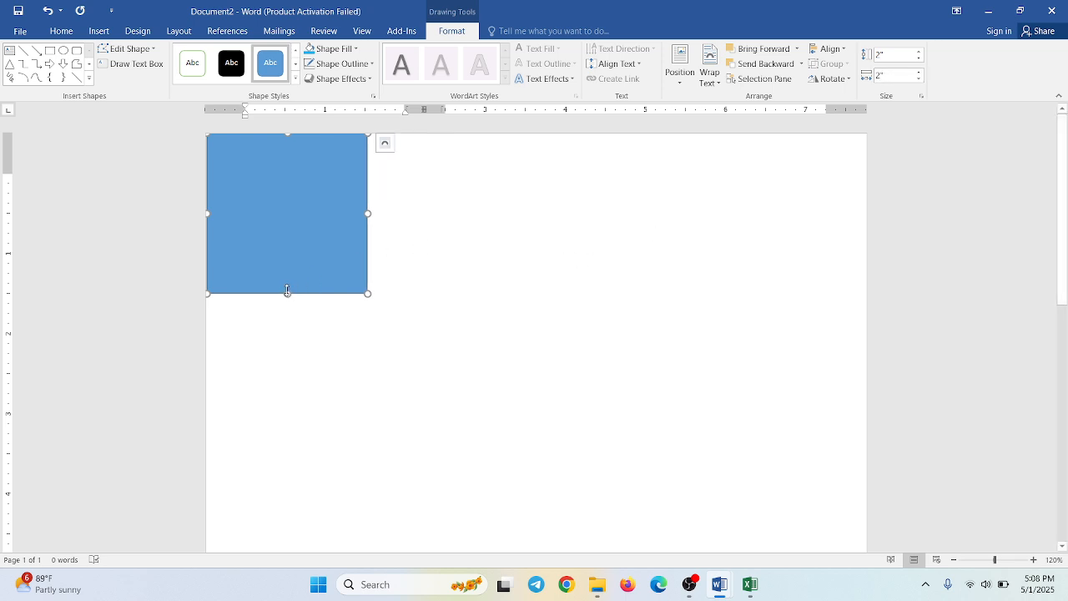
- Stretch the rectangle's bottom edge down to the page bottom, to a height of about 11.69 inches
{"action": "left_click_drag", "start_coordinate": [286, 293], "coordinate": [336, 598]}
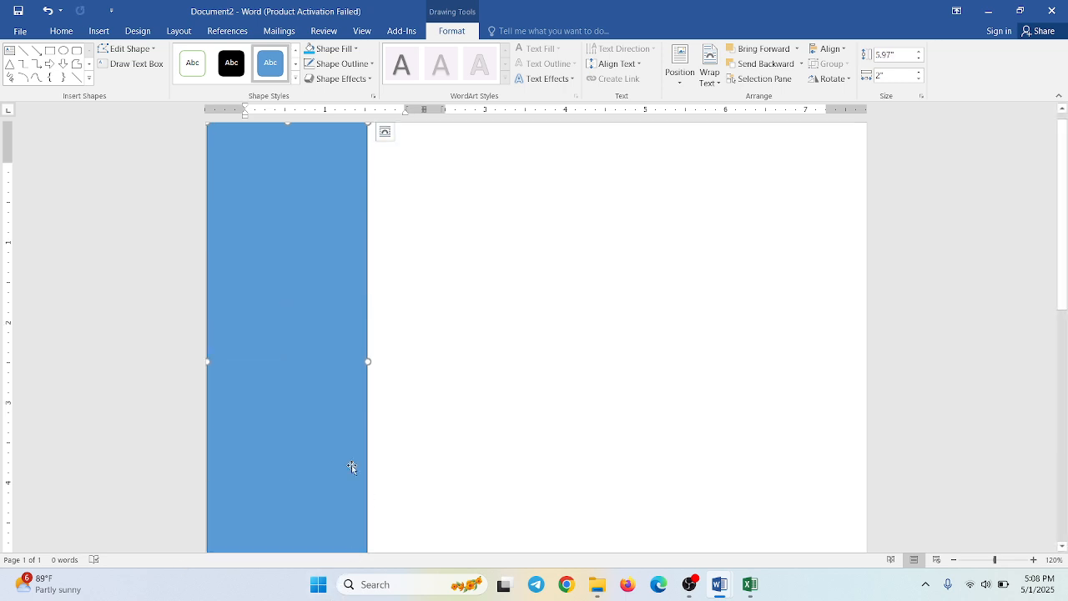
{"action": "scroll", "coordinate": [350, 467], "scroll_direction": "down", "scroll_amount": 8}
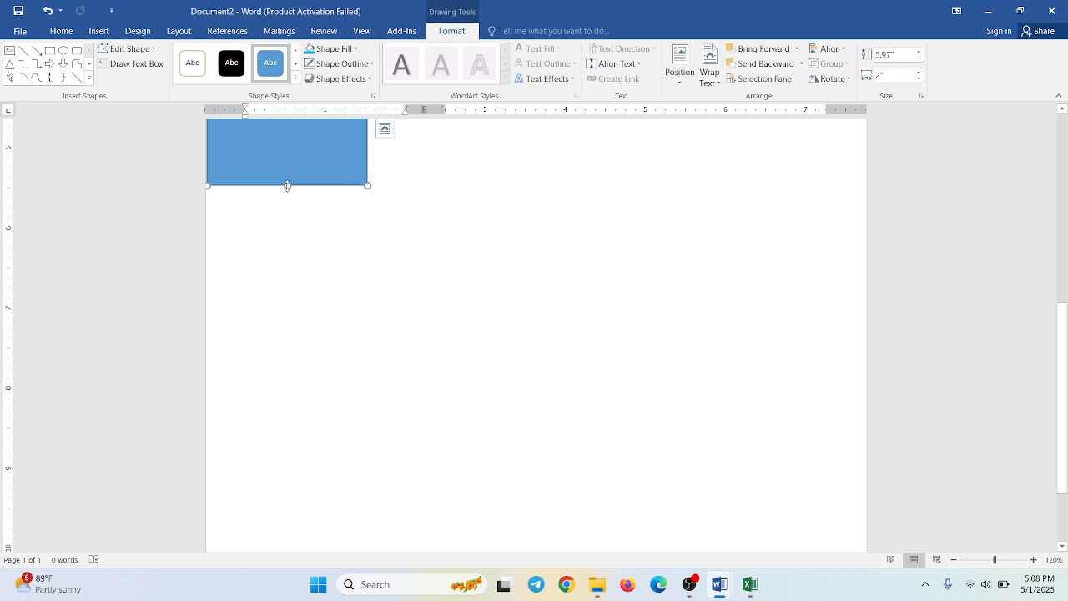
{"action": "left_click_drag", "start_coordinate": [287, 185], "coordinate": [298, 451]}
{"action": "scroll", "coordinate": [315, 367], "scroll_direction": "down", "scroll_amount": 2}
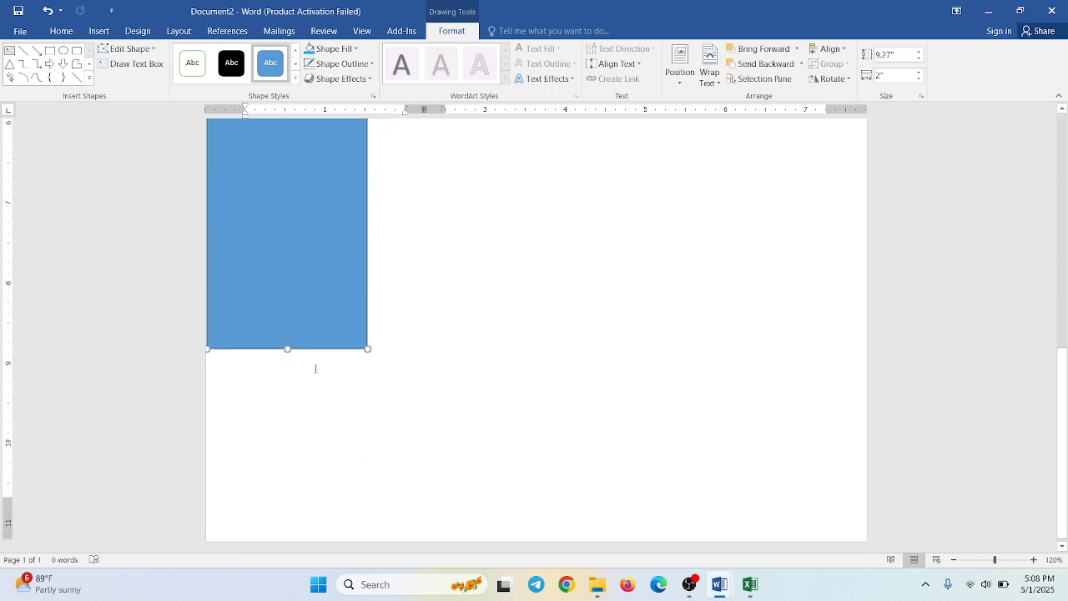
{"action": "left_click_drag", "start_coordinate": [287, 346], "coordinate": [287, 538]}
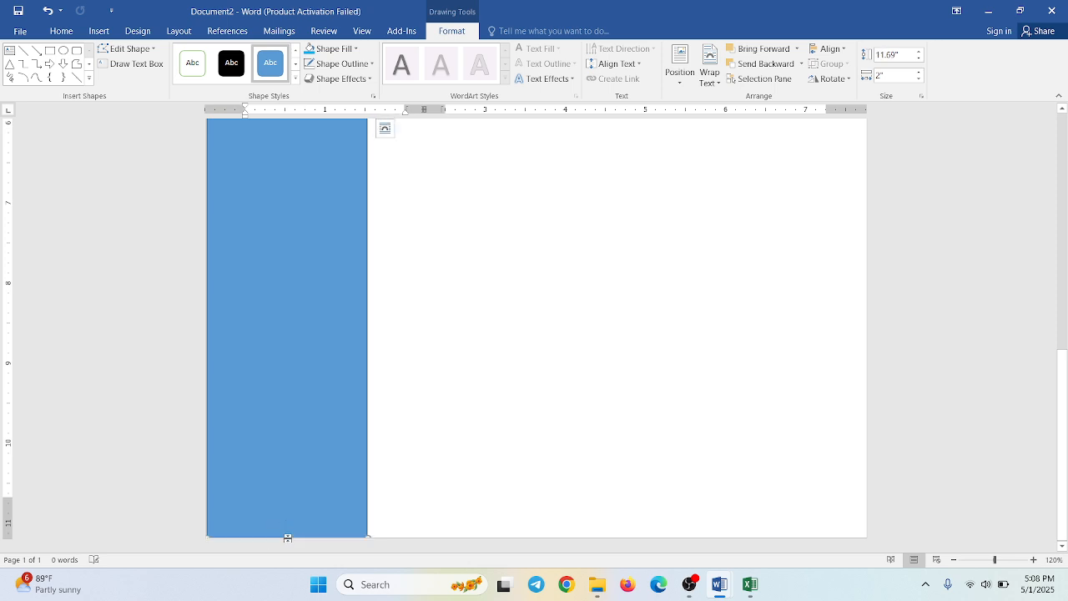
- Set the full-height rectangle's width to 3 inches
{"action": "left_click", "coordinate": [907, 76]}
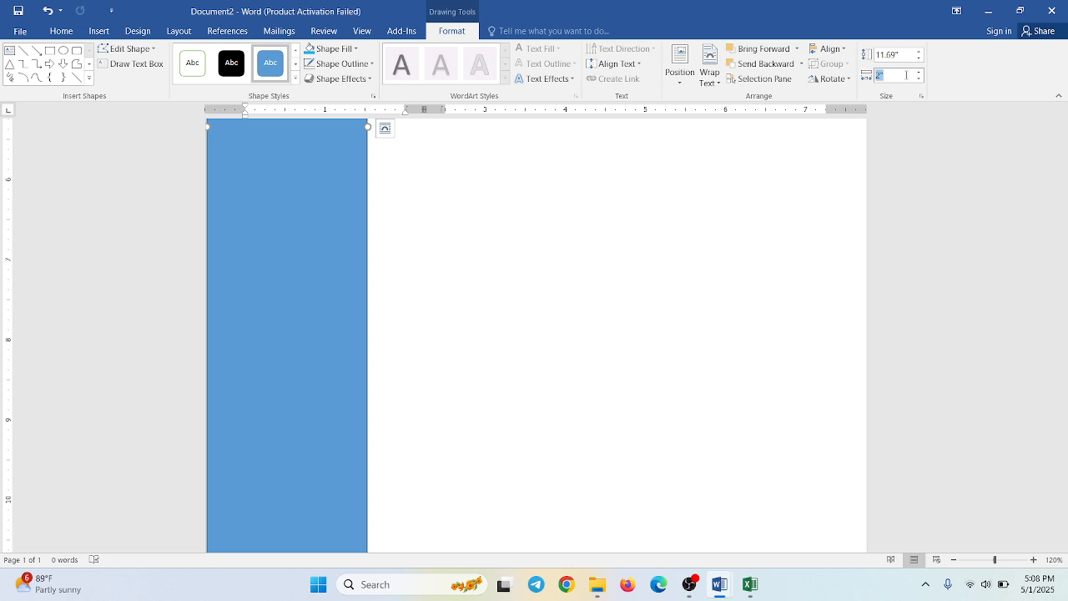
{"action": "type", "text": "3"}
{"action": "key", "text": "Return"}
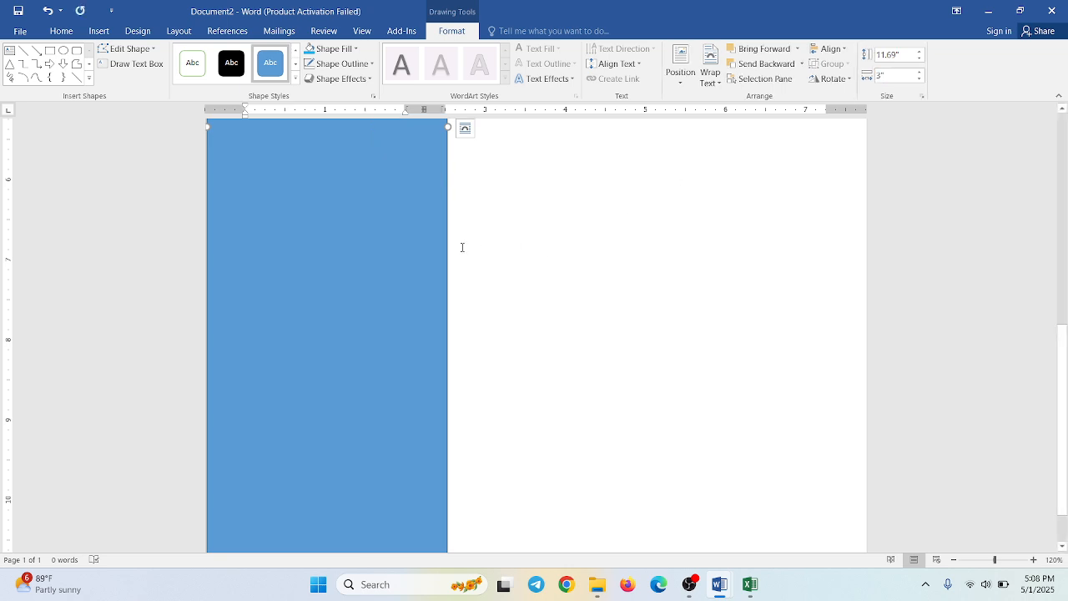
- Change the first text column's width to 3 inches to match the blue rectangle
{"action": "scroll", "coordinate": [461, 246], "scroll_direction": "up", "scroll_amount": 10}
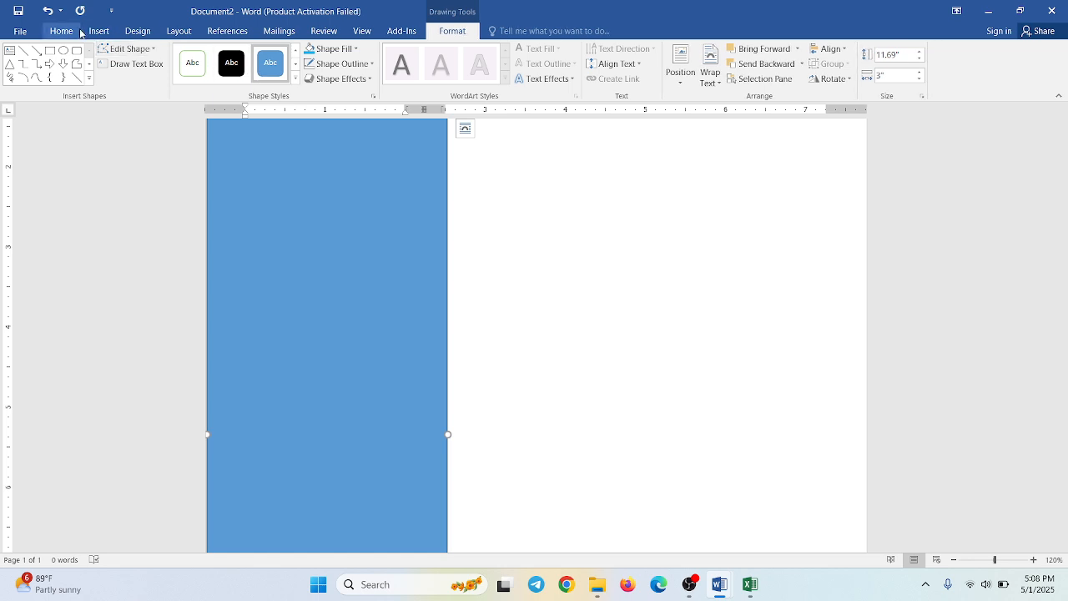
{"action": "left_click", "coordinate": [177, 32]}
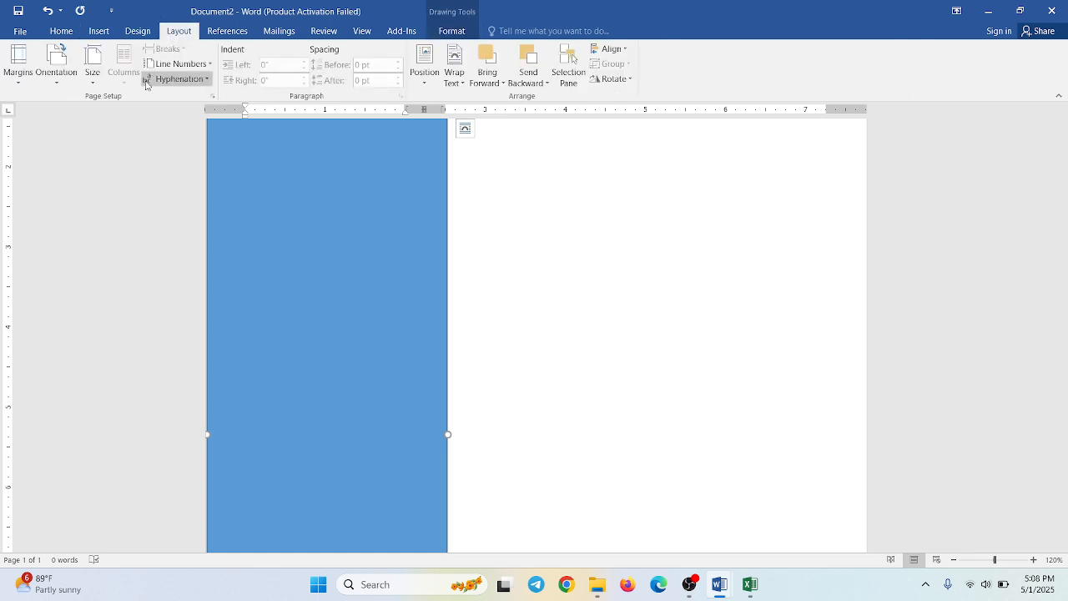
{"action": "left_click", "coordinate": [532, 230]}
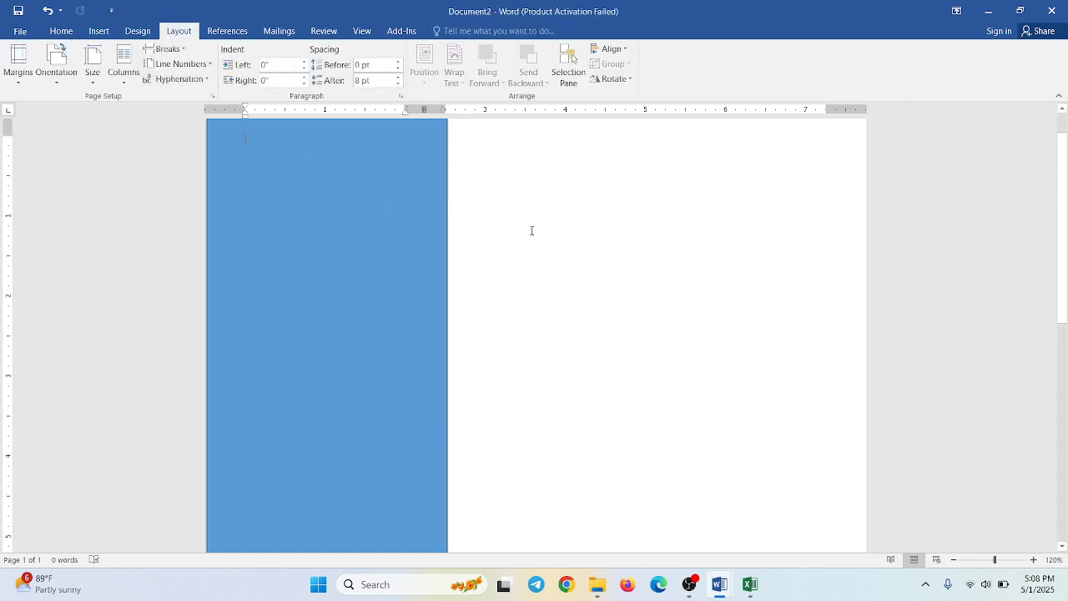
{"action": "left_click", "coordinate": [124, 66]}
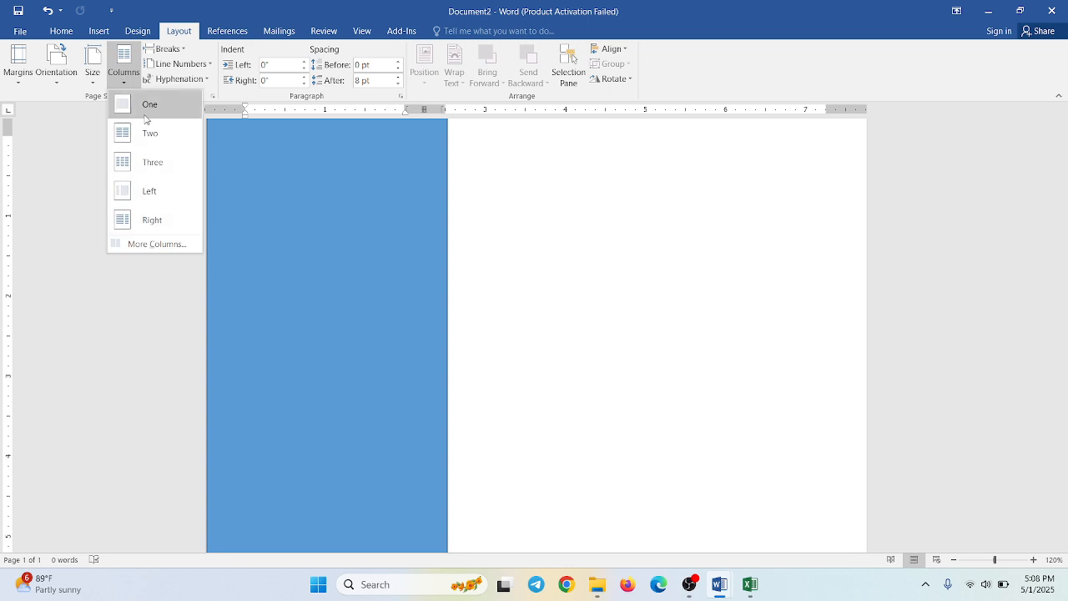
{"action": "left_click", "coordinate": [145, 242]}
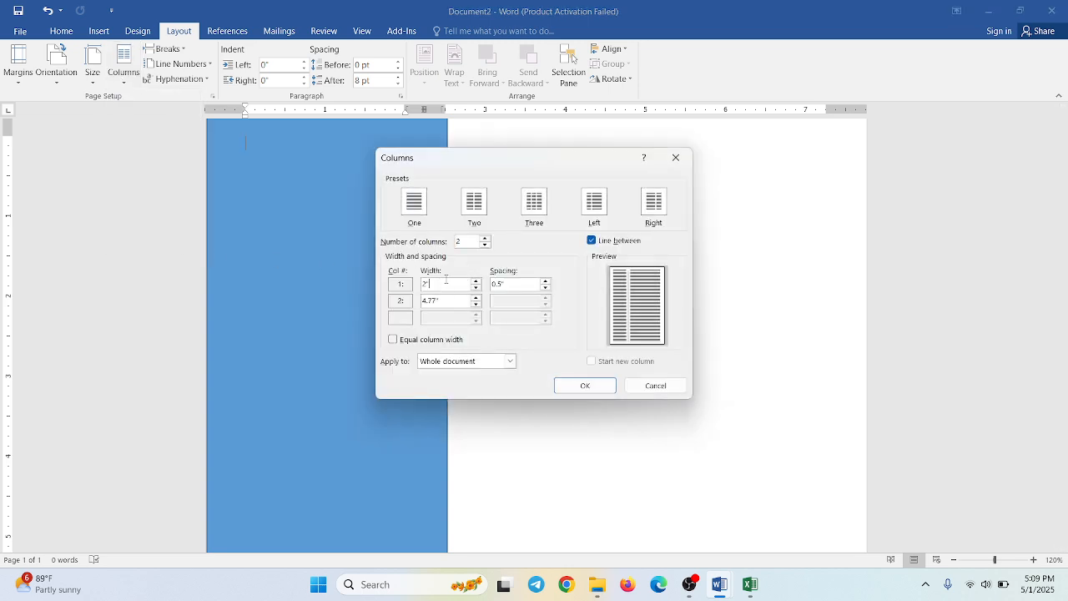
{"action": "key", "text": "Return"}
{"action": "scroll", "coordinate": [415, 319], "scroll_direction": "up", "scroll_amount": 1}
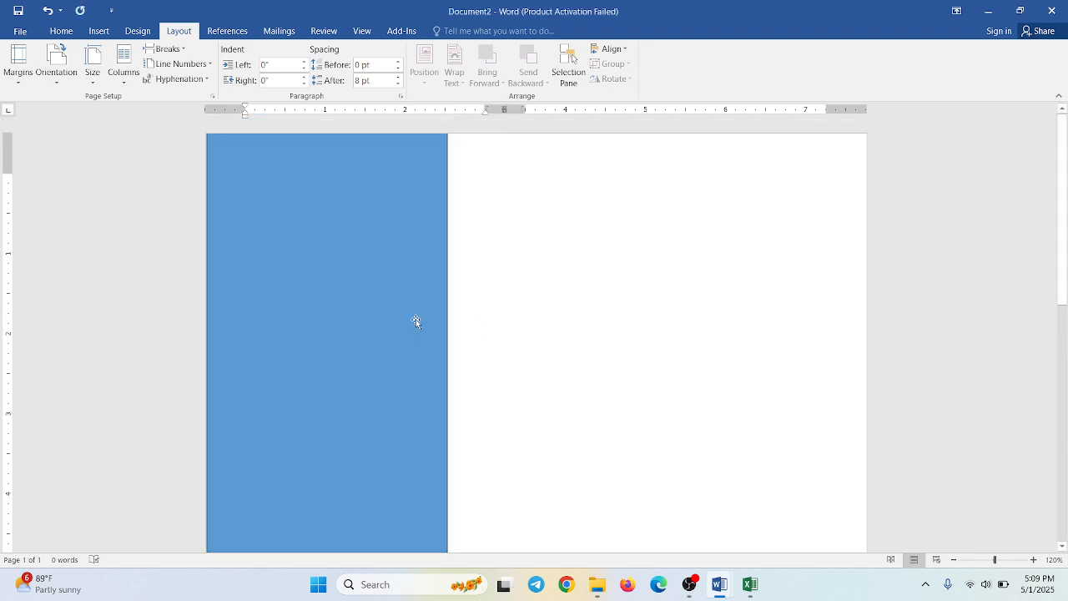
- Draw a circle about 2.22 inches across in the upper part of the blue sidebar and adjust its position
{"action": "left_click", "coordinate": [368, 281]}
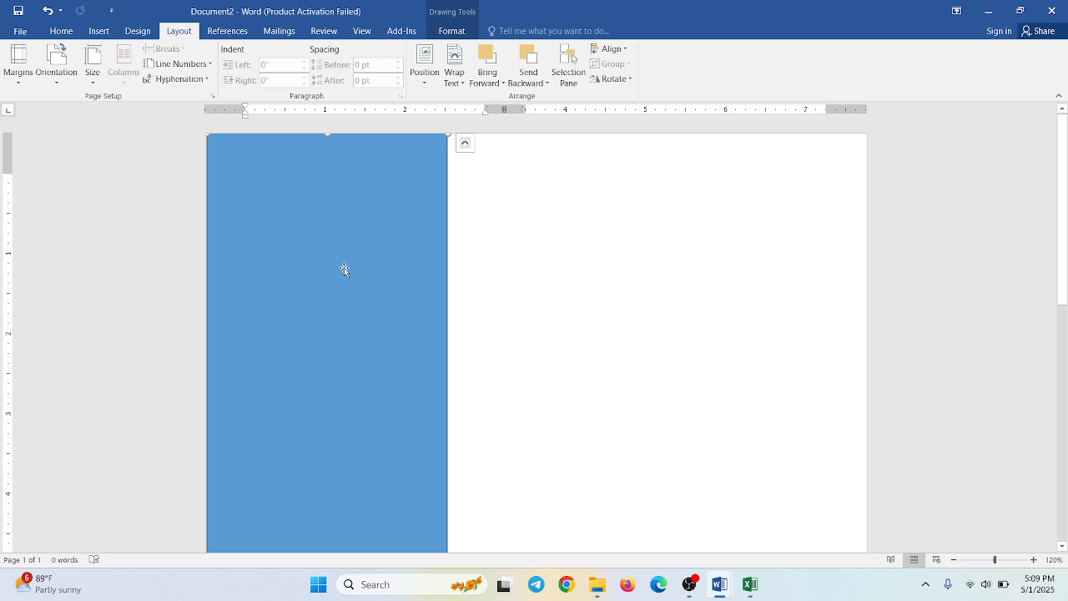
{"action": "left_click", "coordinate": [94, 32]}
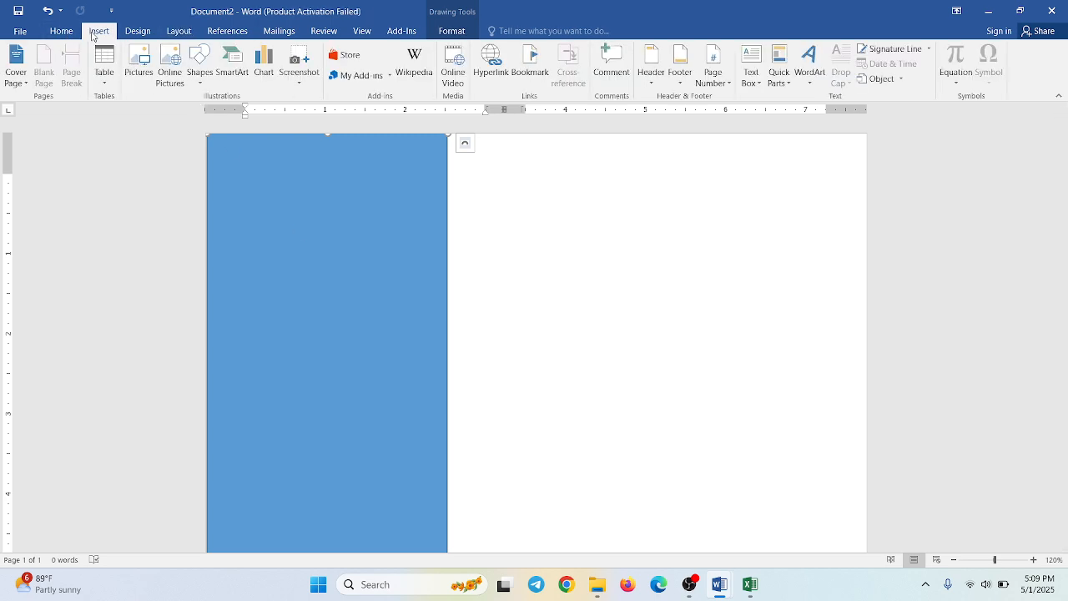
{"action": "left_click", "coordinate": [200, 75]}
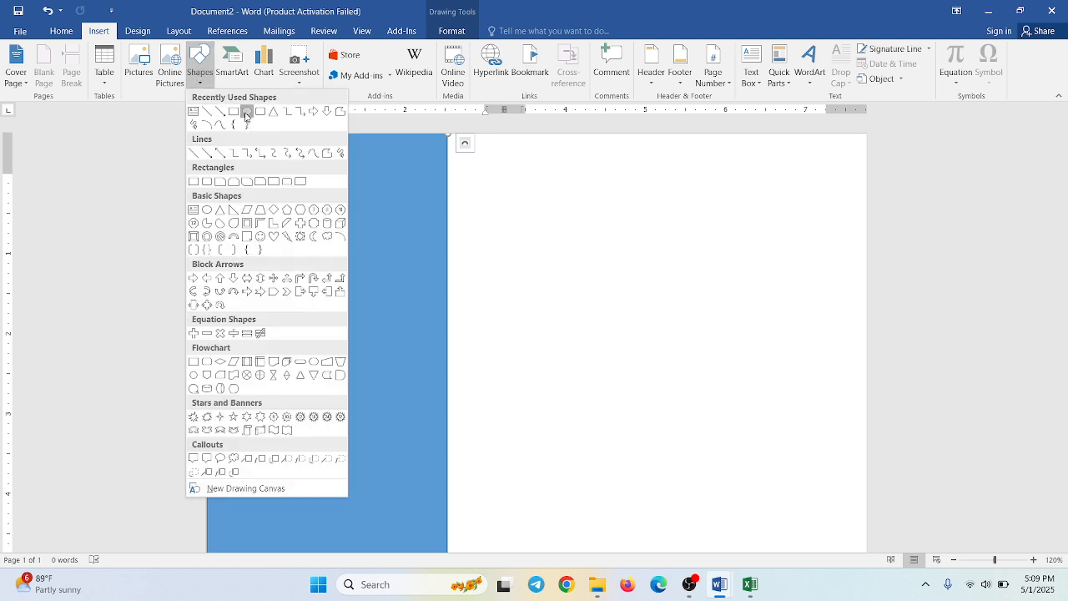
{"action": "left_click", "coordinate": [246, 115]}
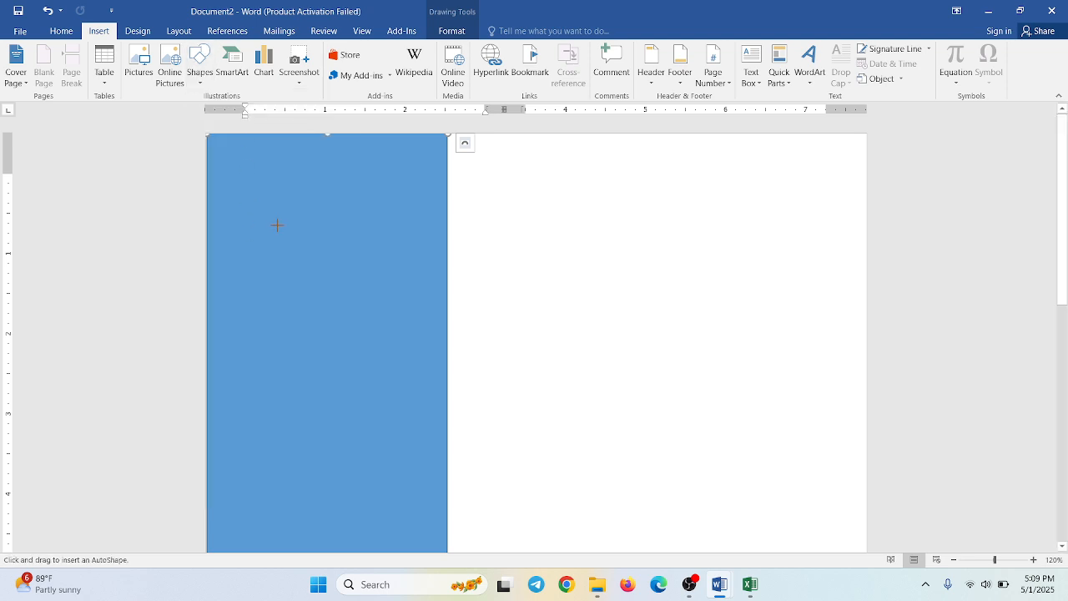
{"action": "mouse_move", "coordinate": [277, 225]}
{"action": "left_mouse_down"}
{"action": "mouse_move", "coordinate": [383, 406]}
{"action": "mouse_move", "coordinate": [360, 342]}
{"action": "left_mouse_up"}
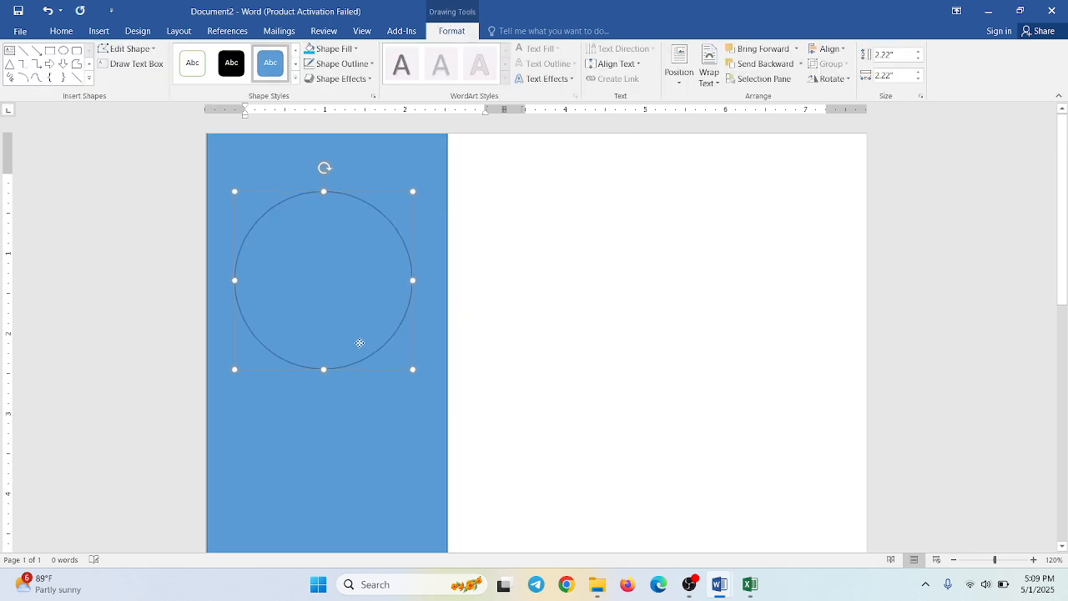
{"action": "left_click_drag", "start_coordinate": [341, 286], "coordinate": [344, 277]}
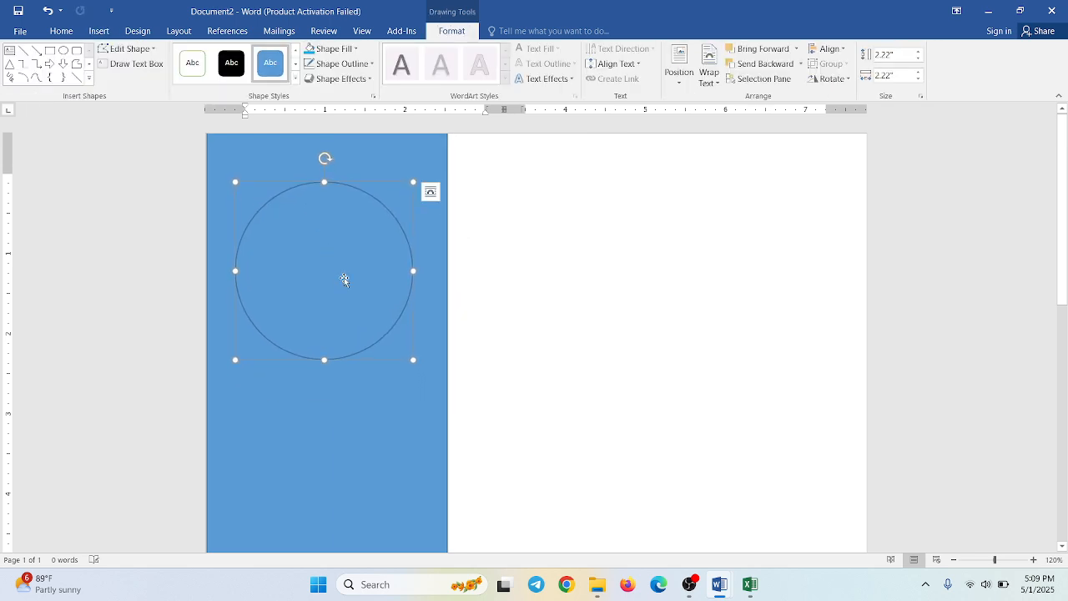
- Fill the circle with the first portrait photo from the Desktop's PhotoSign folder and nudge it to the centre of the sidebar
{"action": "left_click", "coordinate": [338, 53]}
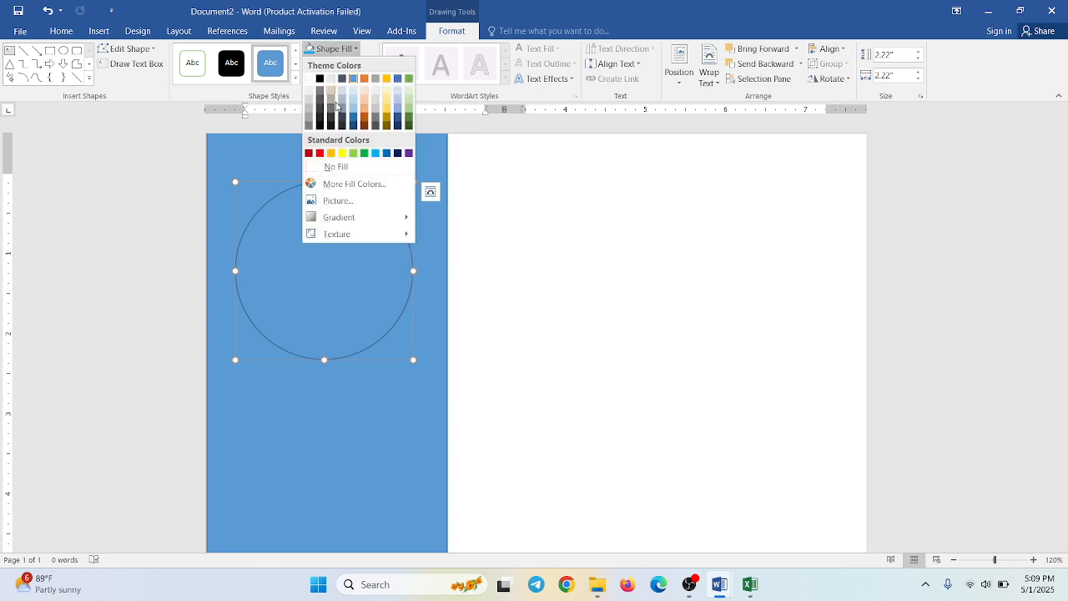
{"action": "left_click", "coordinate": [338, 201]}
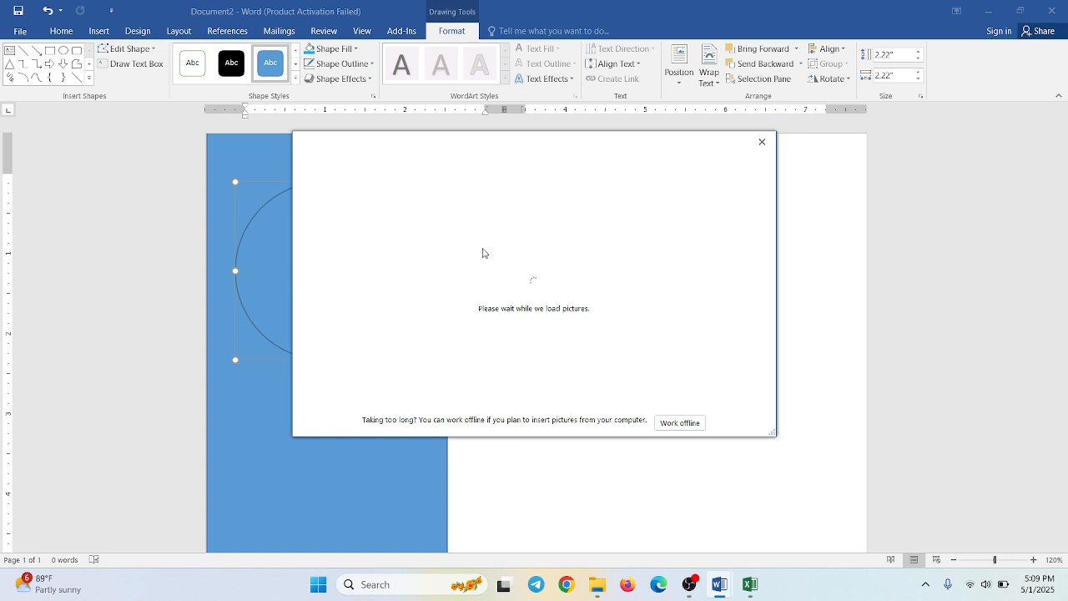
{"action": "left_click", "coordinate": [489, 217]}
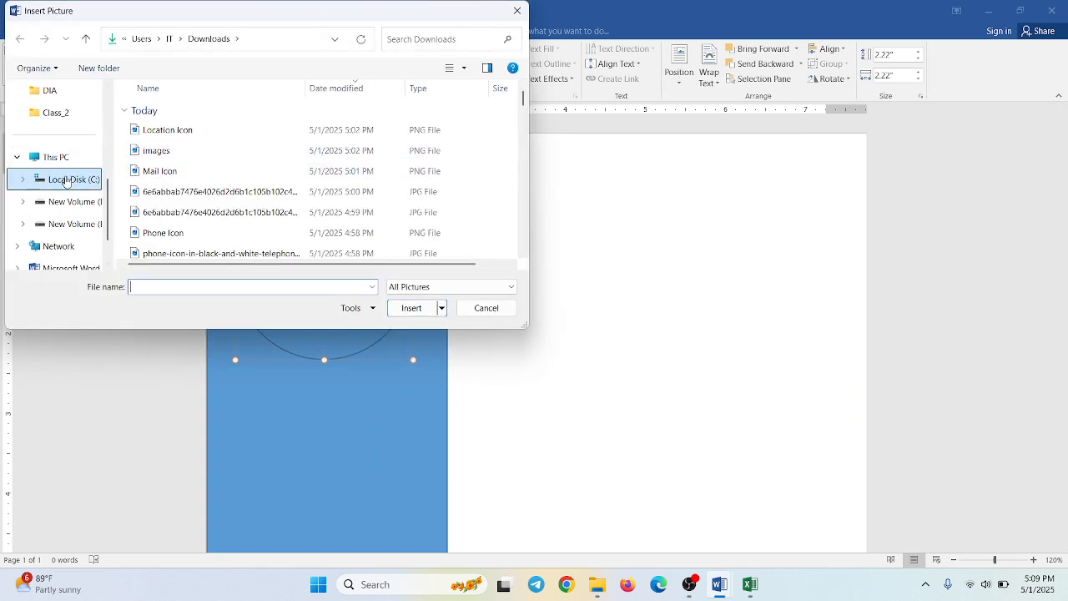
{"action": "scroll", "coordinate": [55, 194], "scroll_direction": "up", "scroll_amount": 5}
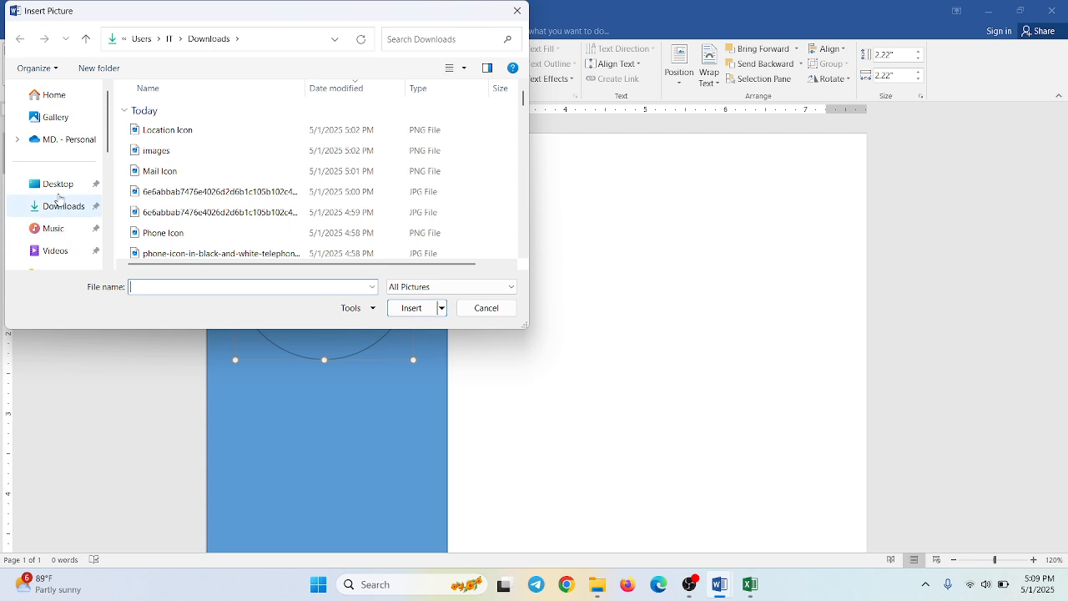
{"action": "left_click", "coordinate": [55, 195]}
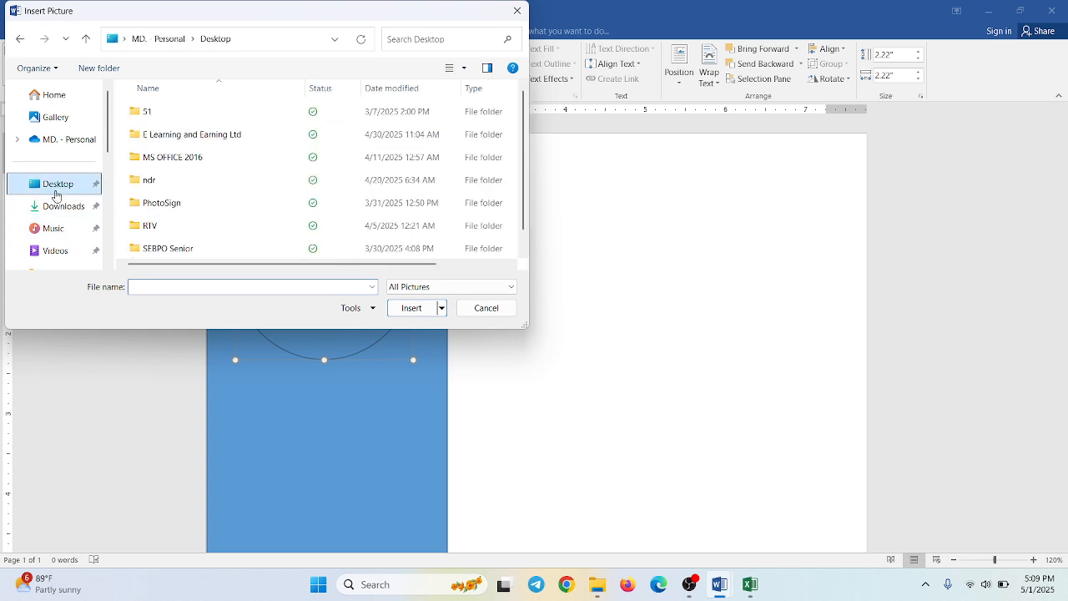
{"action": "left_click", "coordinate": [175, 209]}
{"action": "double_click", "coordinate": [176, 207]}
{"action": "double_click", "coordinate": [161, 136]}
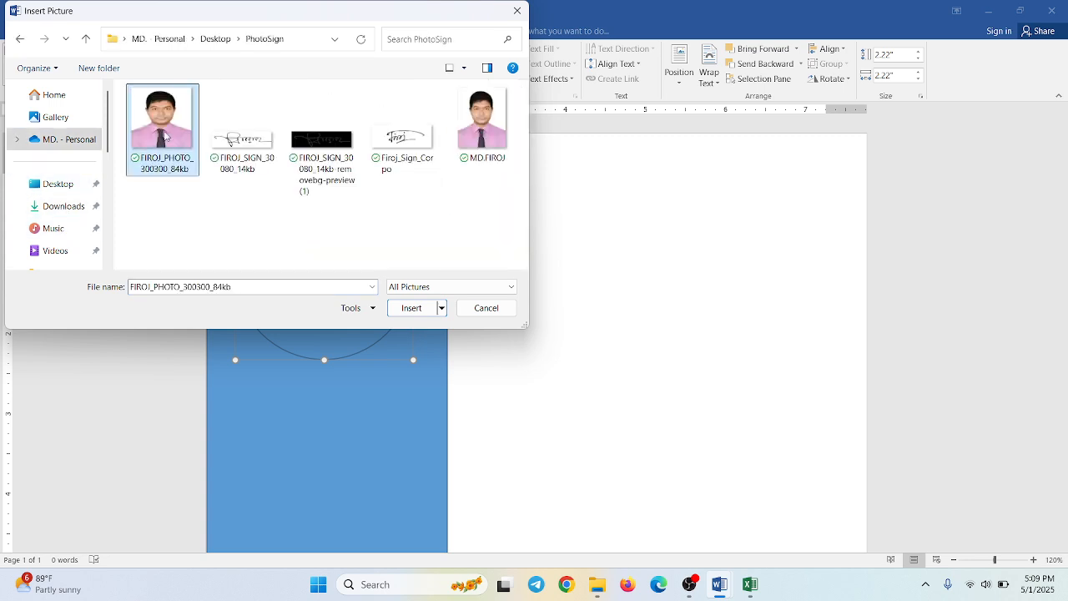
{"action": "left_click_drag", "start_coordinate": [347, 309], "coordinate": [354, 303]}
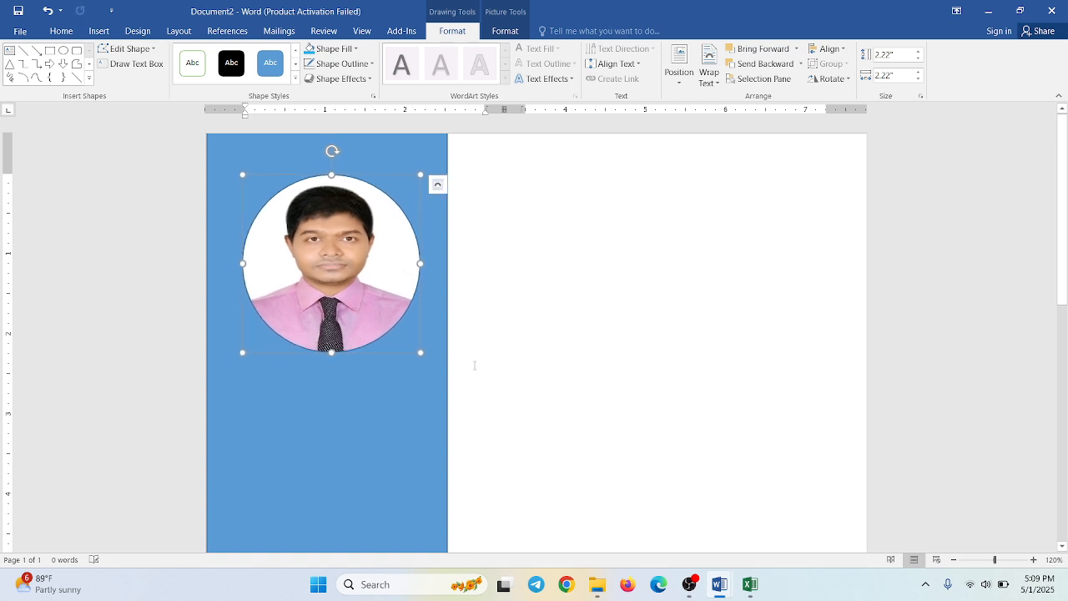
{"action": "left_click", "coordinate": [515, 354]}
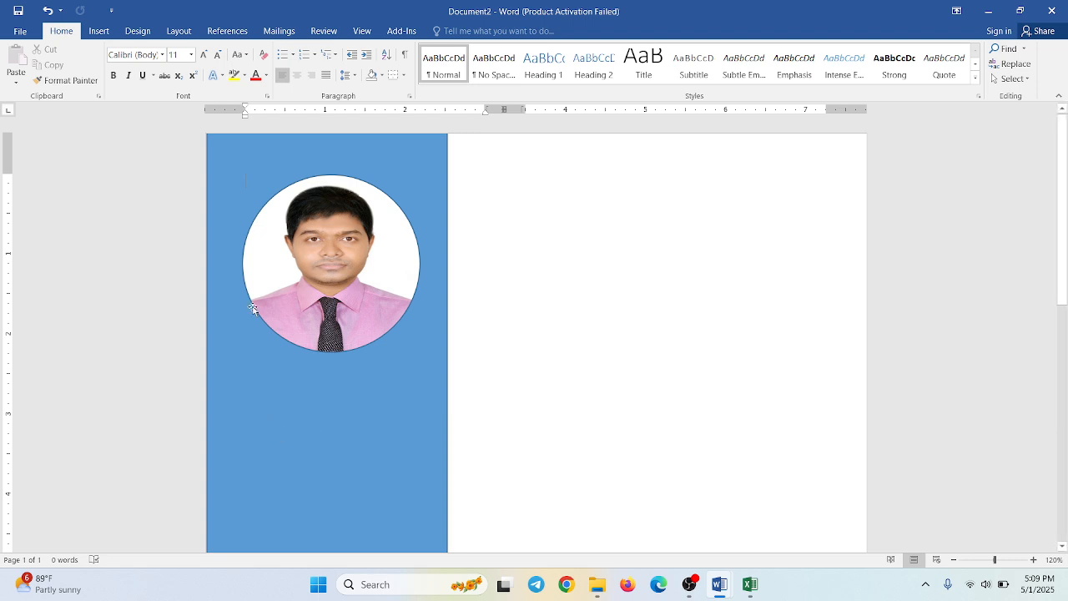
- Draw a rounded rectangle about 0.49 inches high and 2.53 inches wide below the photo circle
{"action": "left_click", "coordinate": [114, 32]}
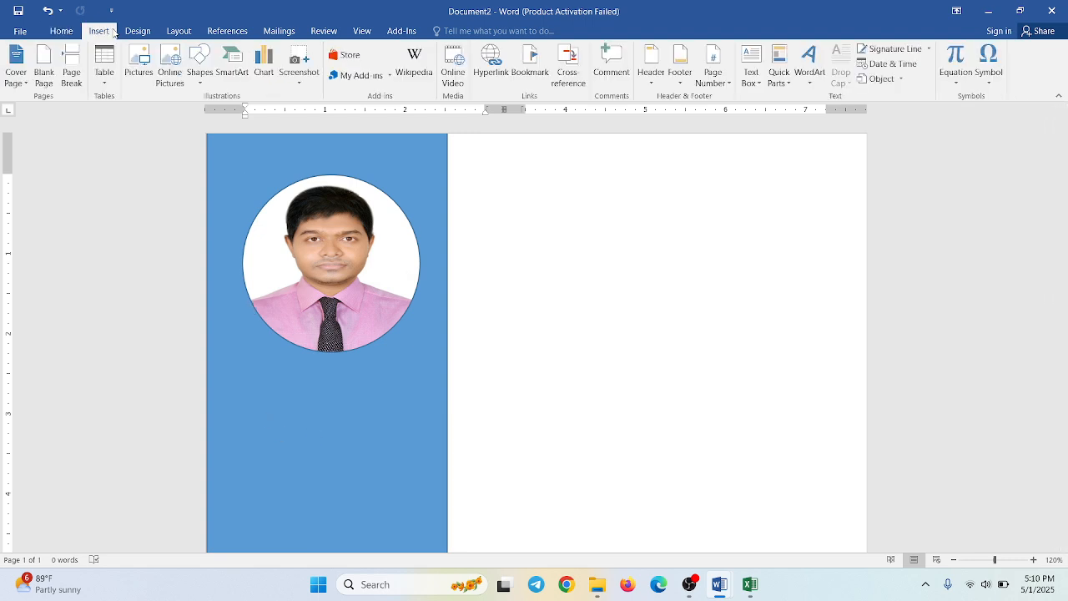
{"action": "left_click", "coordinate": [200, 77]}
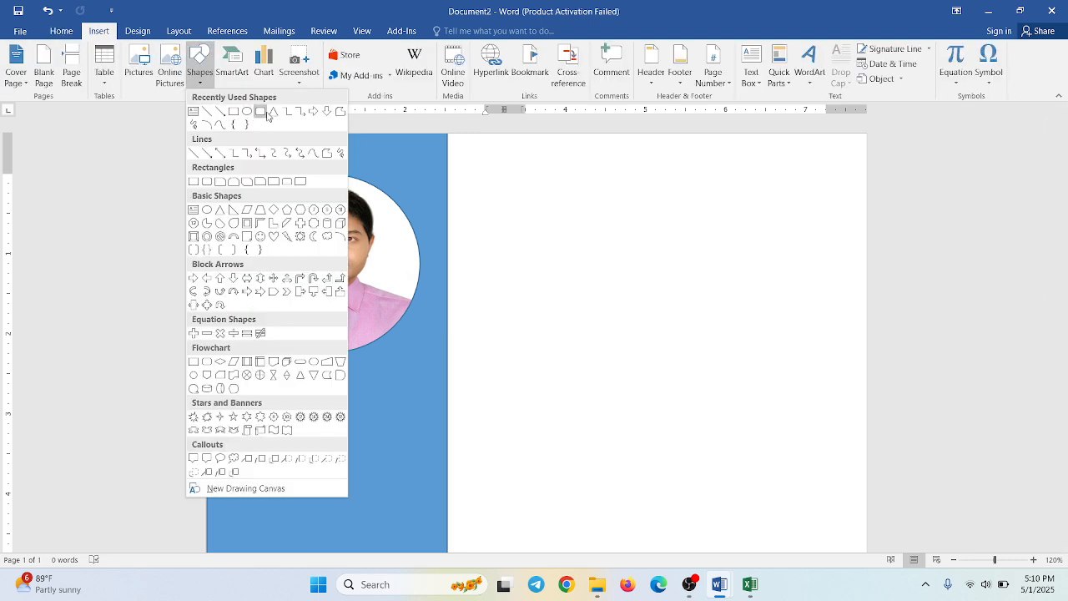
{"action": "left_click", "coordinate": [267, 116]}
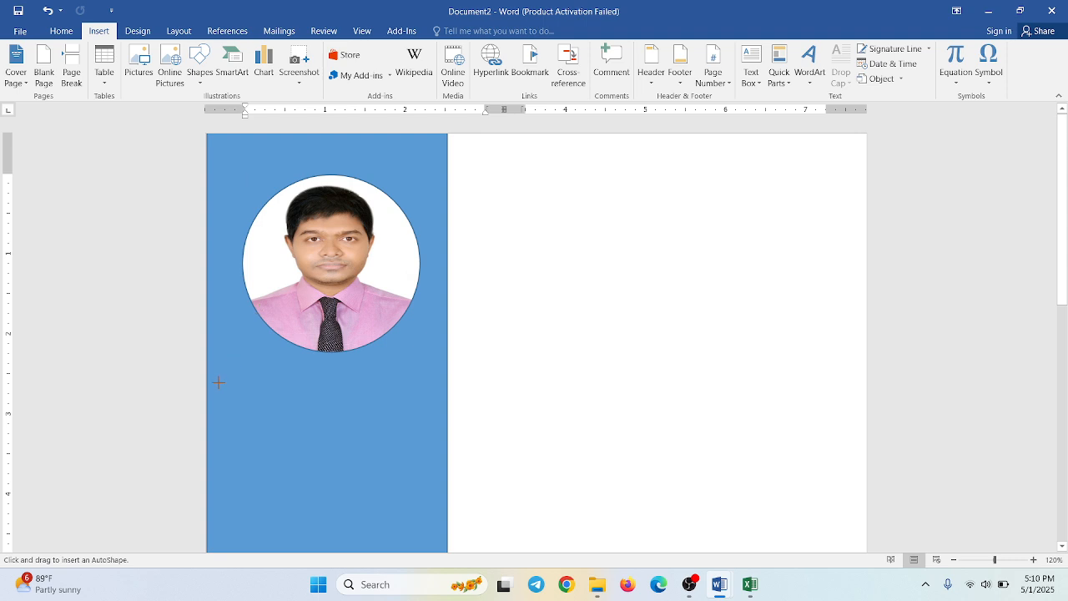
{"action": "left_click_drag", "start_coordinate": [217, 384], "coordinate": [322, 419]}
{"action": "left_click_drag", "start_coordinate": [407, 419], "coordinate": [421, 424]}
- Add the text "Contact Info" inside the rounded rectangle
{"action": "right_click", "coordinate": [386, 402]}
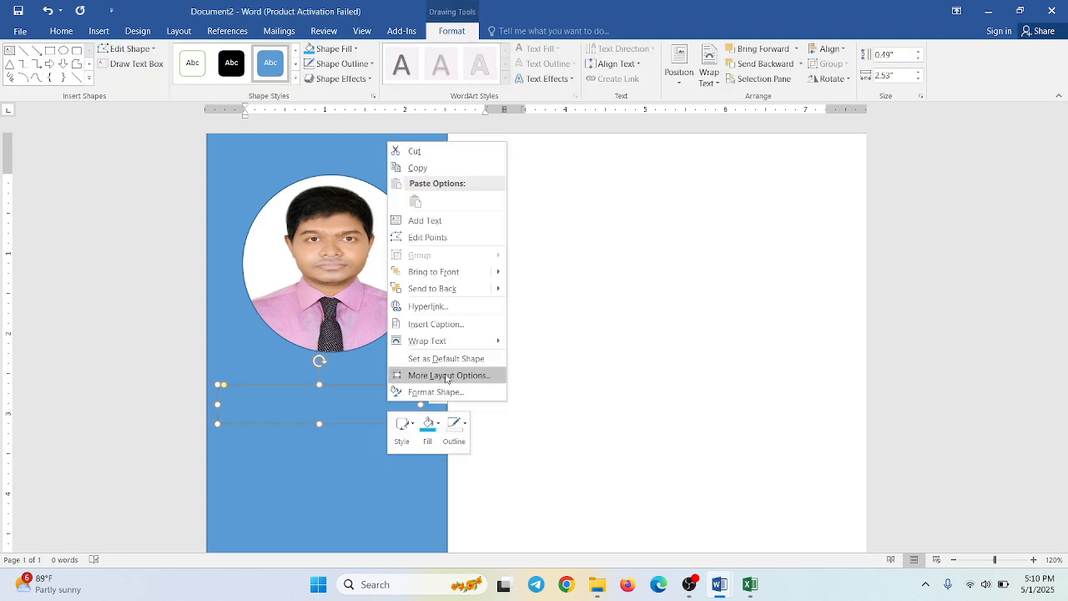
{"action": "left_click", "coordinate": [435, 222]}
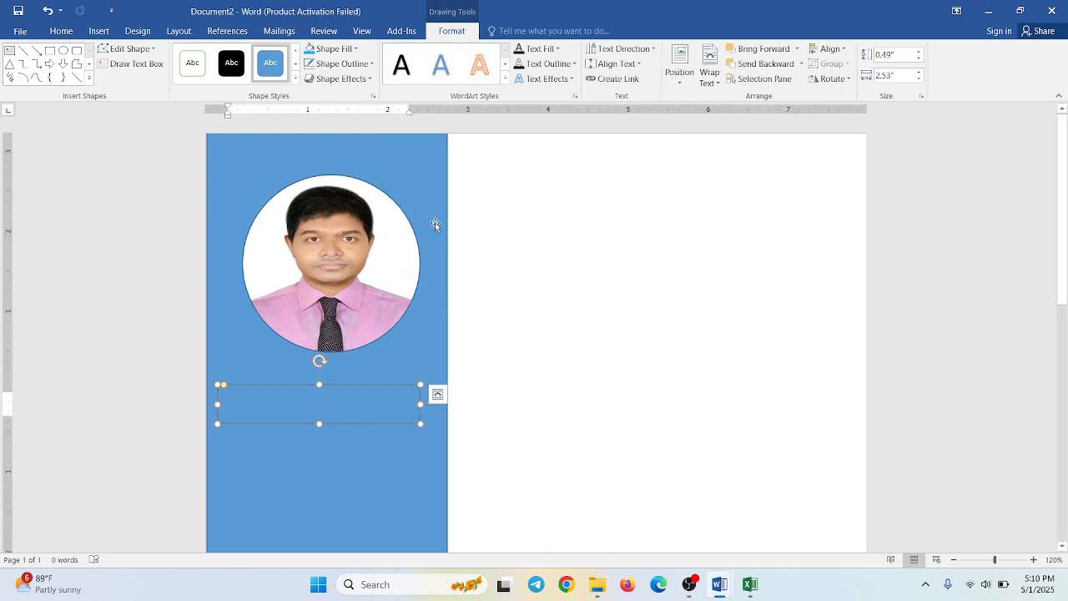
{"action": "type", "text": "Contac"}
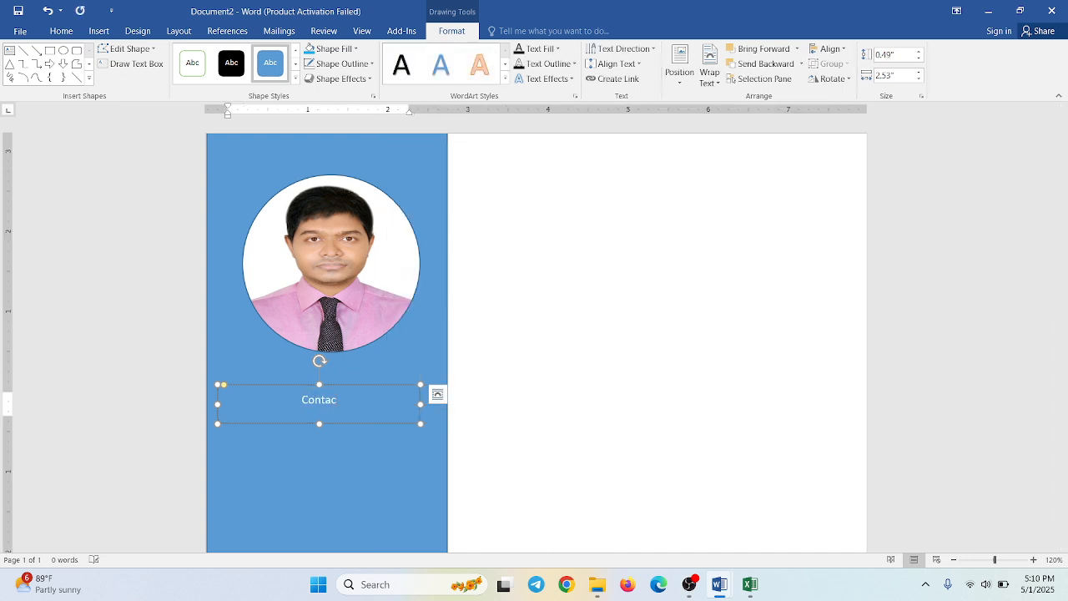
{"action": "type", "text": "t Info"}
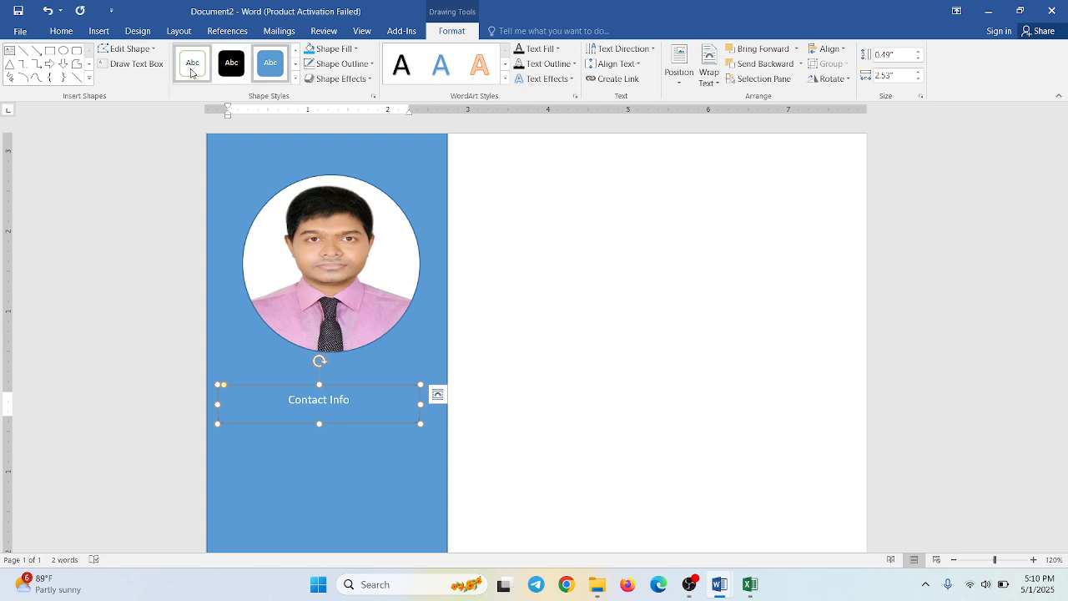
- Fill the Contact Info box with light blue-gray and enlarge its text to 18 pt
{"action": "left_click", "coordinate": [344, 50]}
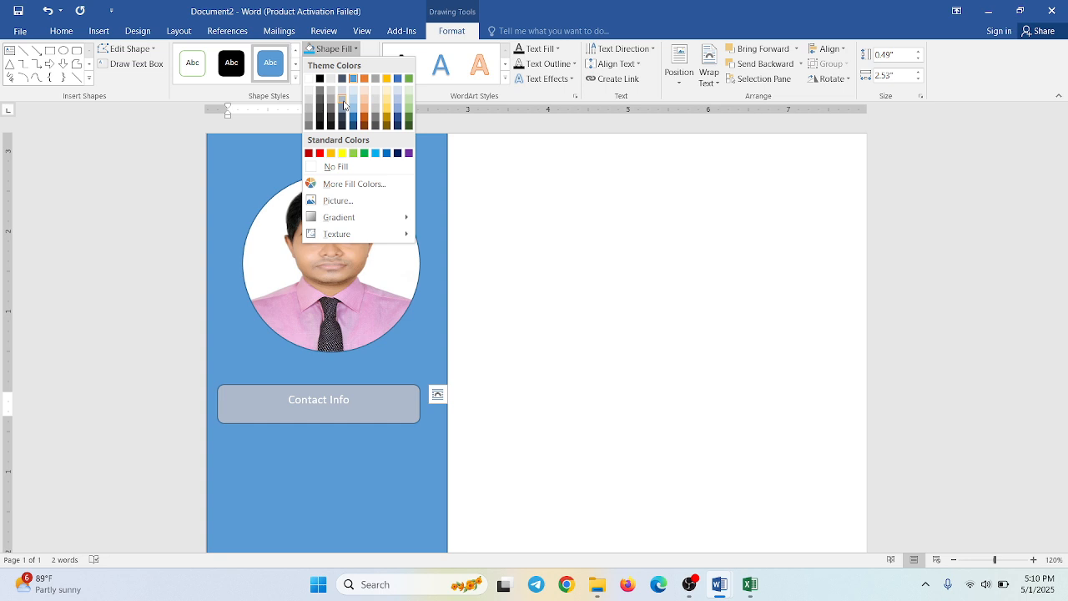
{"action": "left_click", "coordinate": [344, 104]}
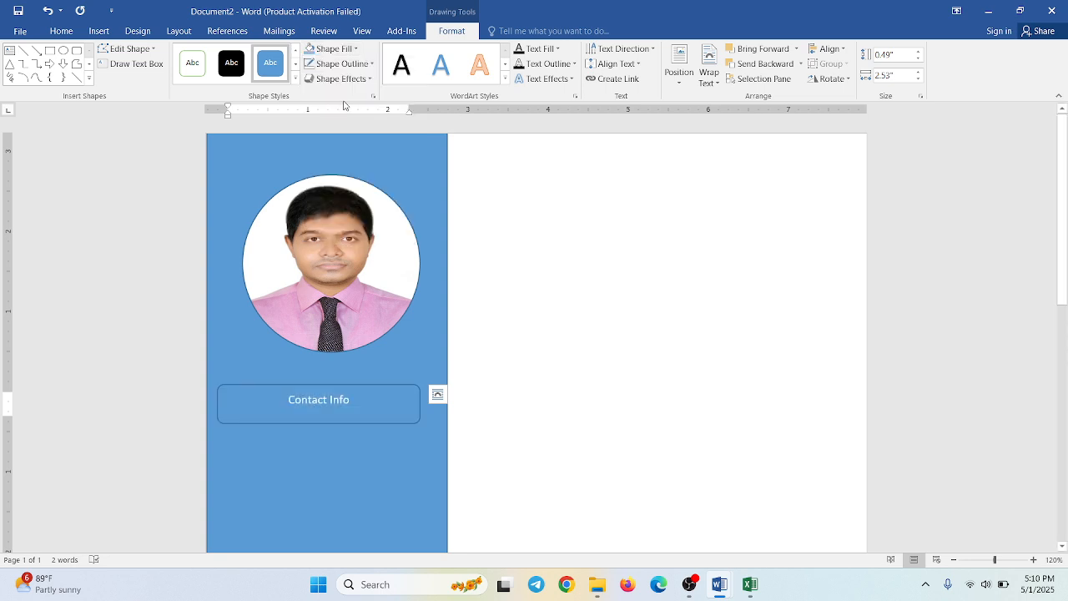
{"action": "triple_click", "coordinate": [331, 399]}
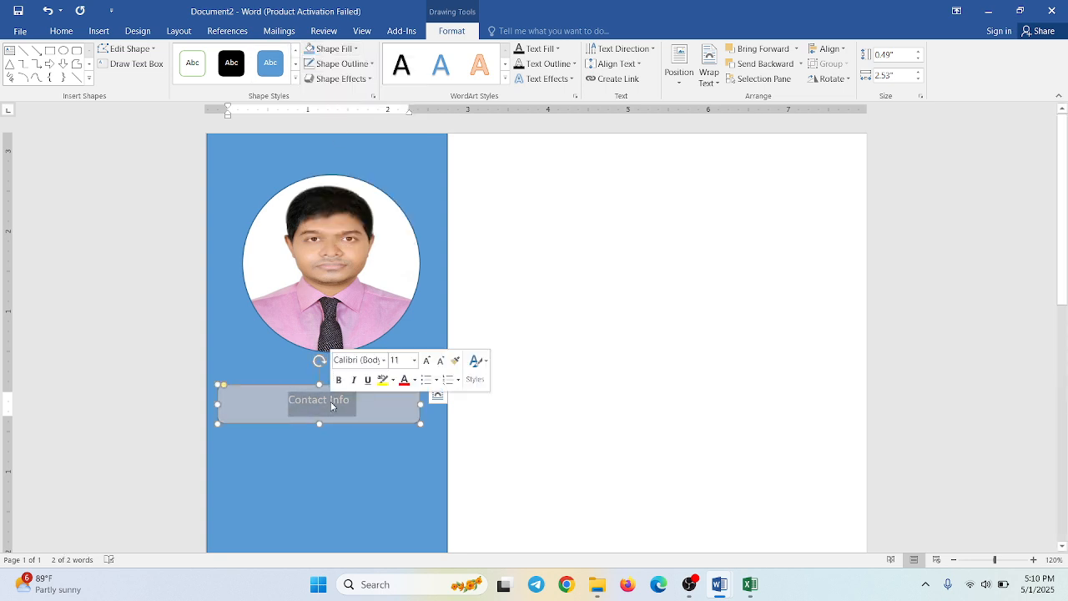
{"action": "left_click", "coordinate": [427, 360]}
{"action": "left_click", "coordinate": [427, 361]}
{"action": "left_click", "coordinate": [426, 361]}
{"action": "left_click", "coordinate": [426, 361]}
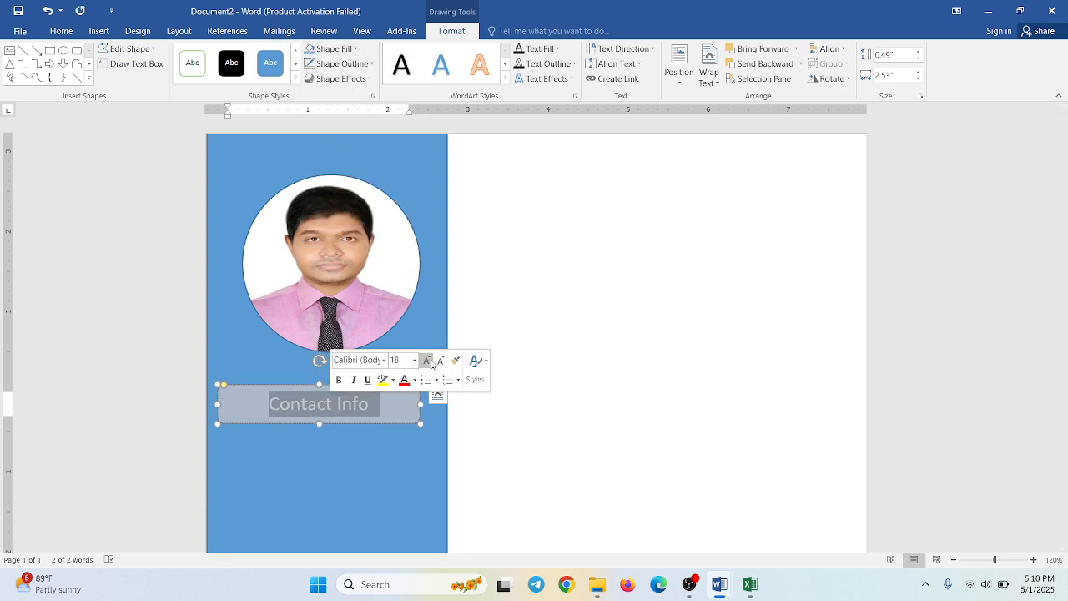
{"action": "left_click", "coordinate": [371, 479]}
- Draw a small circle about 0.28 inches across below the left end of the Contact Info box
{"action": "scroll", "coordinate": [374, 476], "scroll_direction": "down", "scroll_amount": 3}
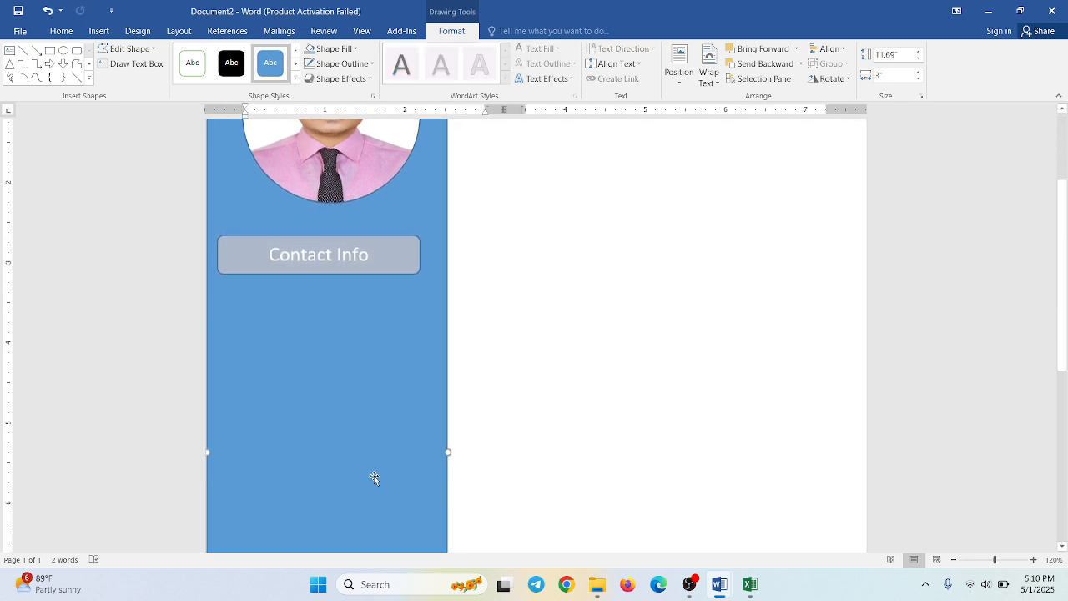
{"action": "left_click", "coordinate": [304, 278]}
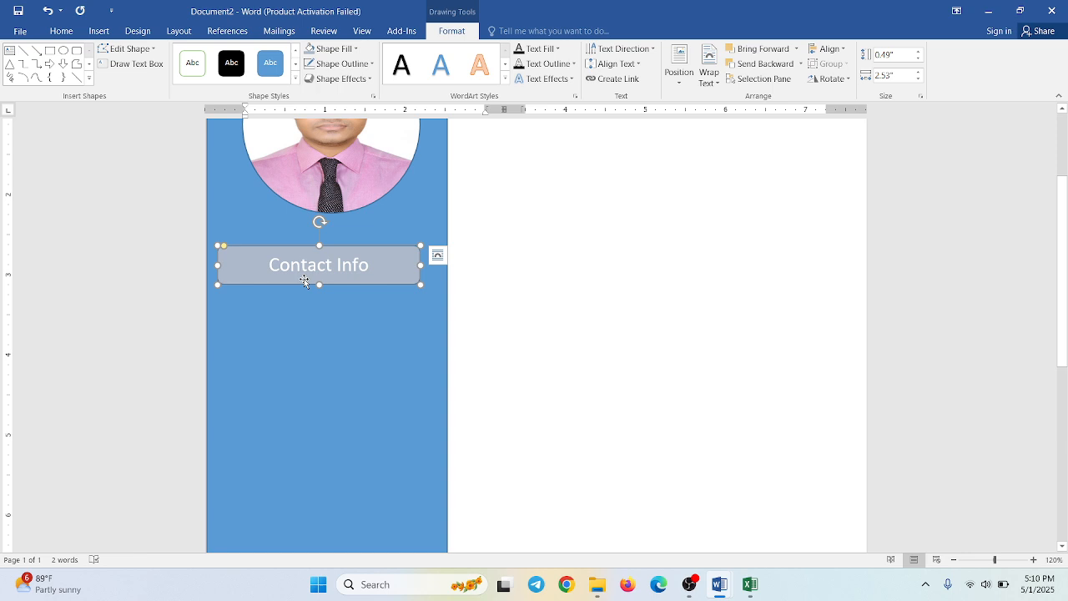
{"action": "left_click", "coordinate": [278, 355]}
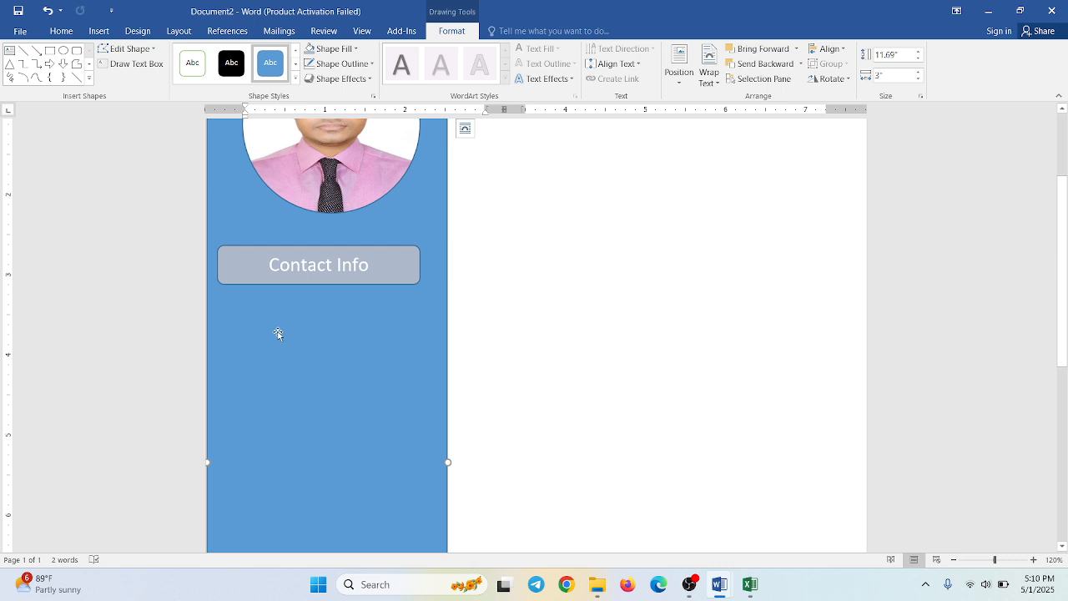
{"action": "left_click", "coordinate": [92, 35]}
{"action": "left_click", "coordinate": [198, 76]}
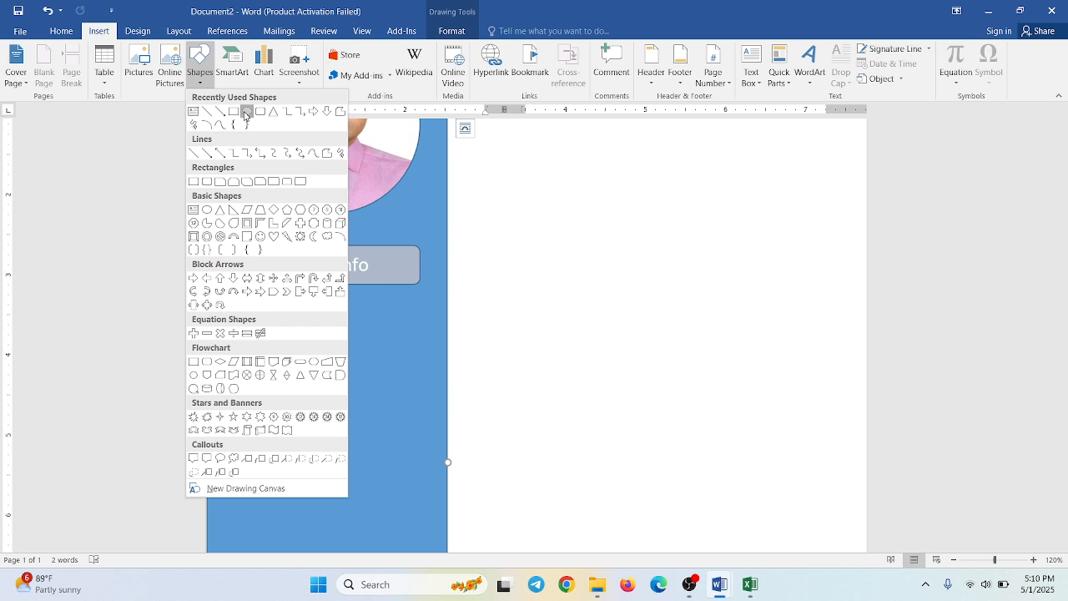
{"action": "left_click", "coordinate": [246, 112]}
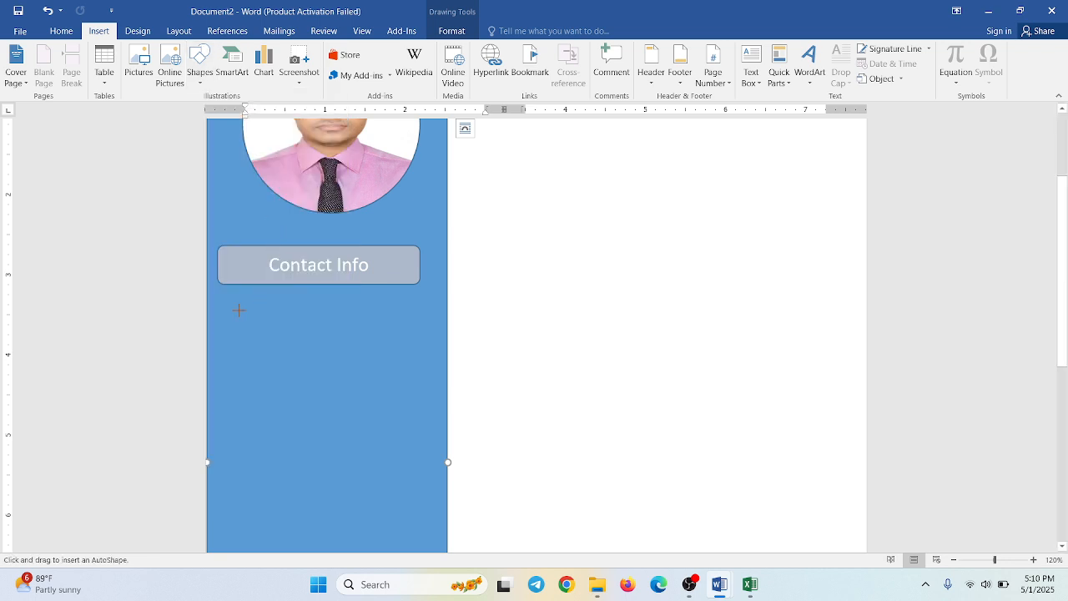
{"action": "left_click_drag", "start_coordinate": [237, 309], "coordinate": [260, 332]}
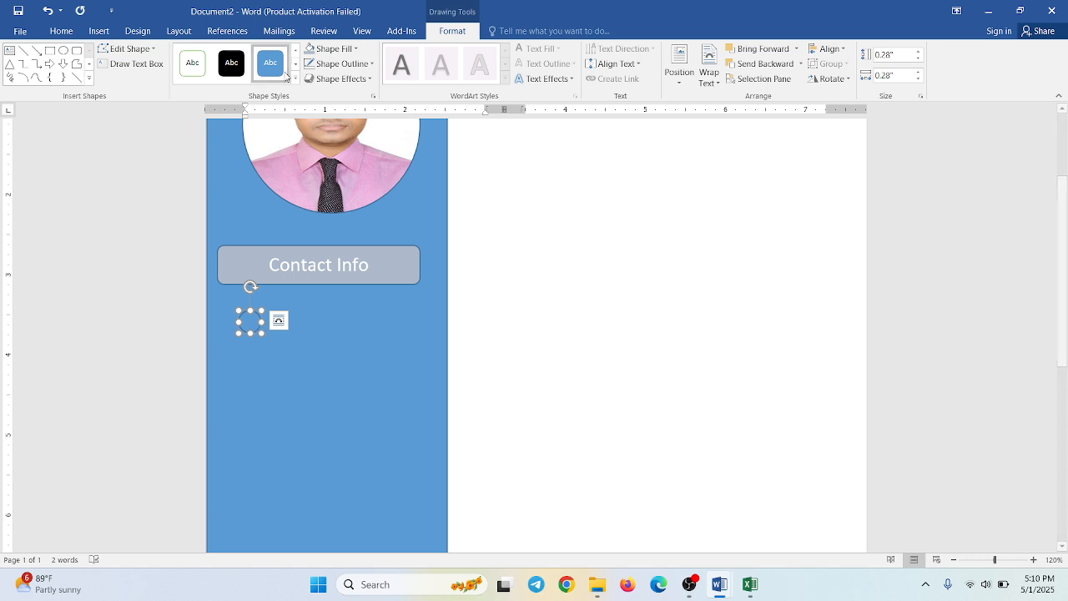
{"action": "left_click", "coordinate": [280, 72]}
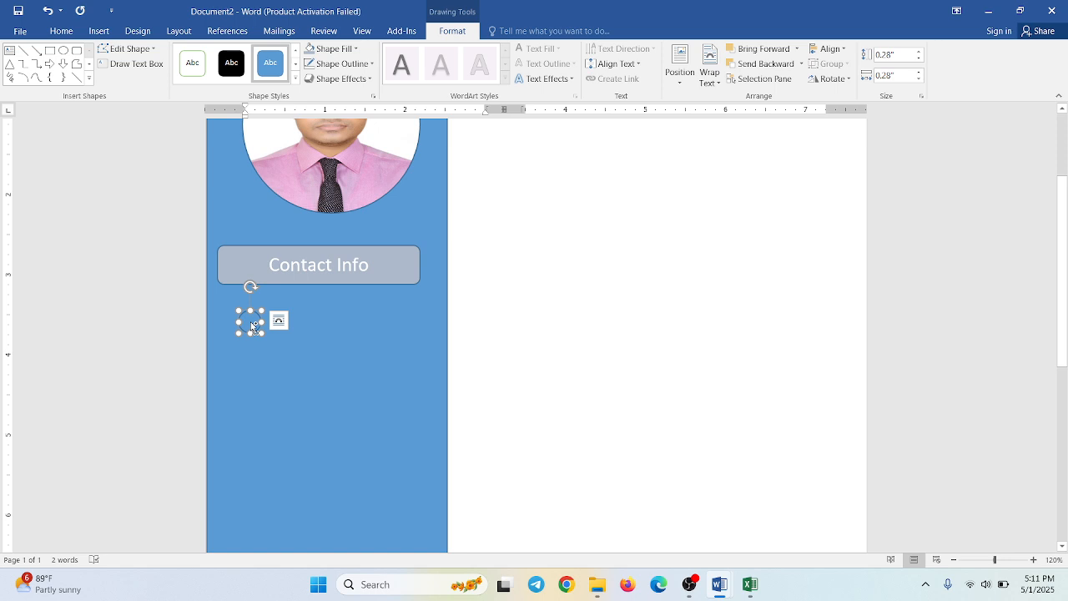
- Duplicate the small circle twice straight down to form a vertical column of three circles, and select the top one
{"action": "left_click_drag", "start_coordinate": [253, 327], "coordinate": [253, 353]}
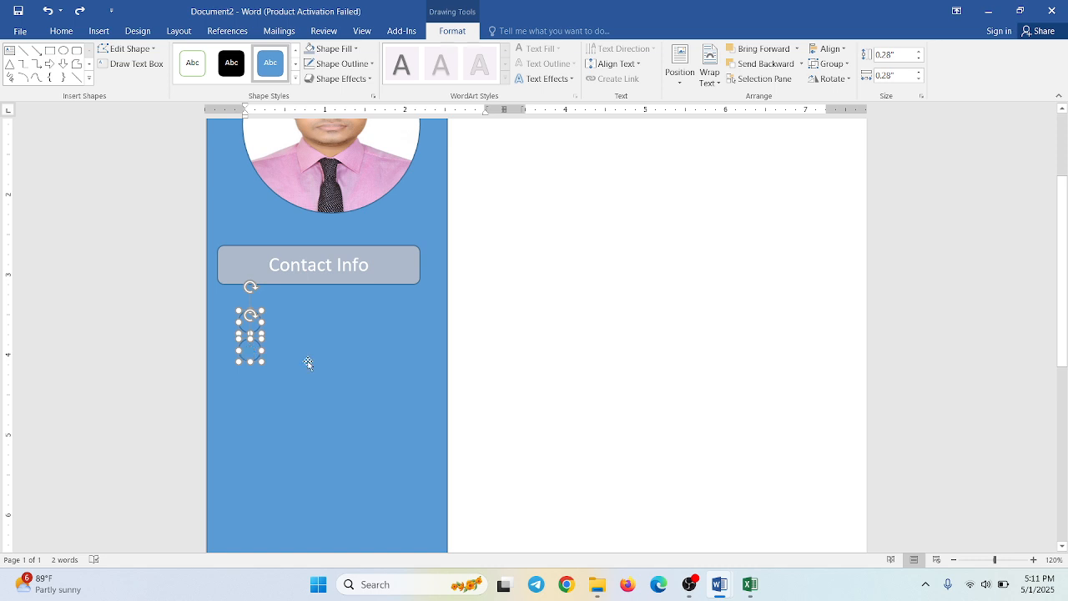
{"action": "left_click", "coordinate": [308, 363]}
{"action": "left_click", "coordinate": [249, 352]}
{"action": "left_click_drag", "start_coordinate": [250, 361], "coordinate": [252, 379]}
{"action": "key", "text": "ctrl+z"}
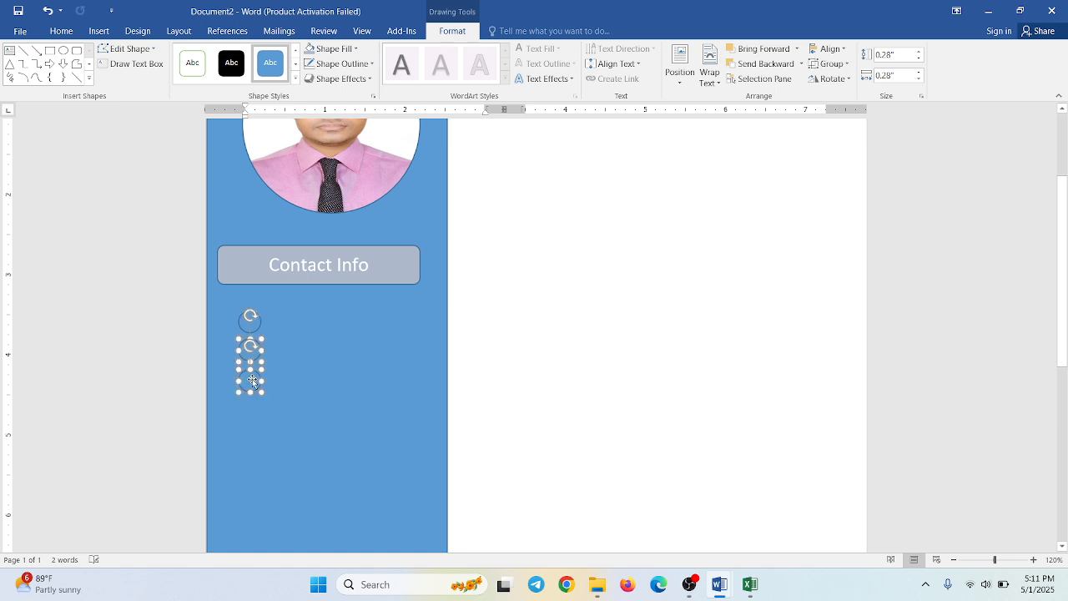
{"action": "left_click", "coordinate": [302, 346]}
{"action": "left_click", "coordinate": [257, 326]}
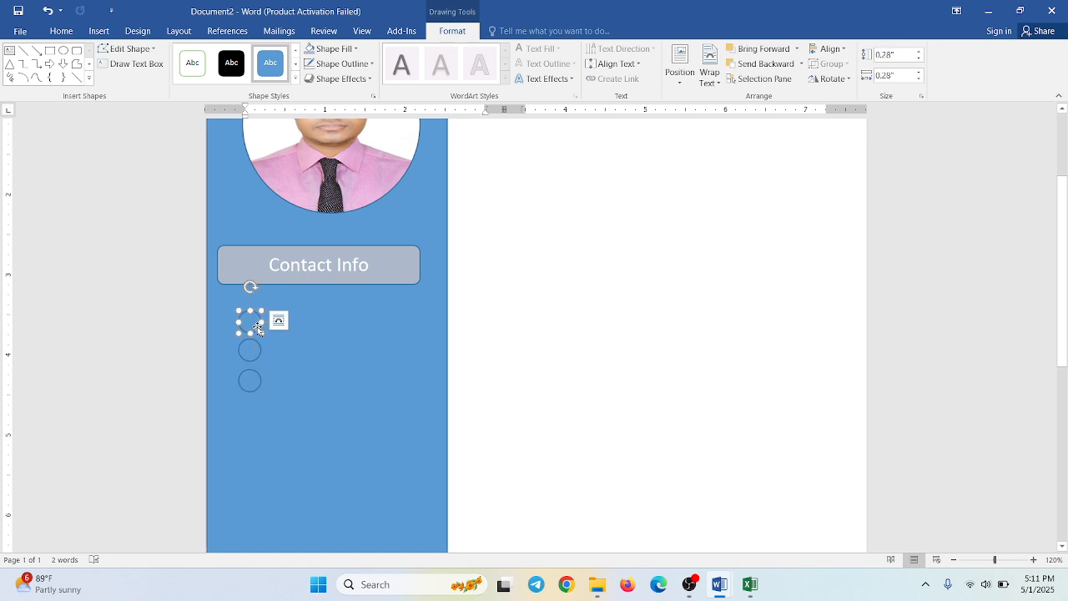
- Fill the top circle below Contact Info with the Phone Icon picture from the Downloads folder
{"action": "left_click", "coordinate": [254, 347]}
{"action": "left_click", "coordinate": [259, 386]}
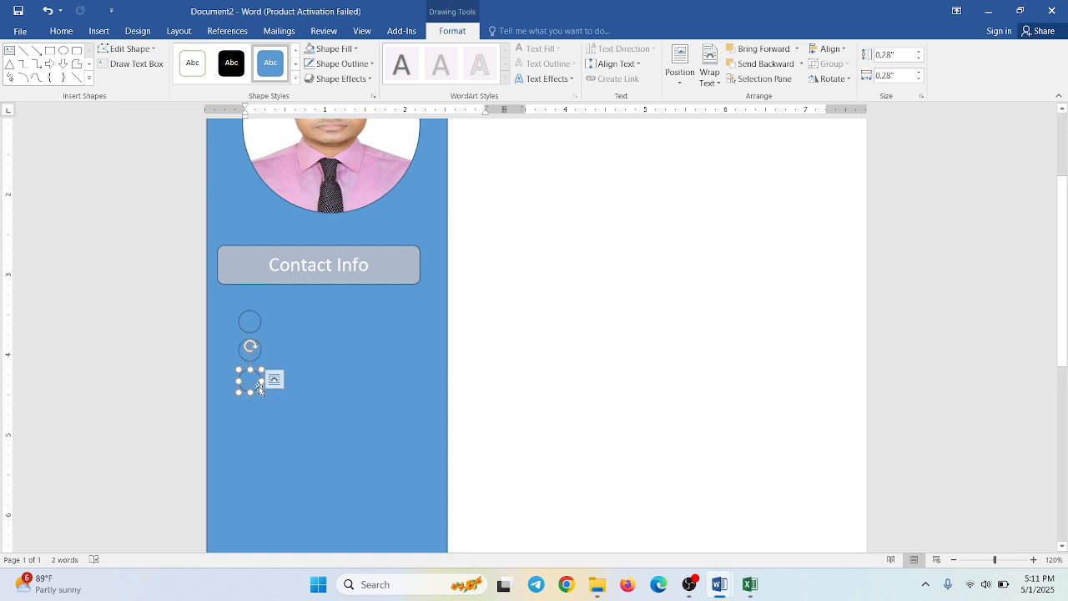
{"action": "left_click", "coordinate": [250, 321]}
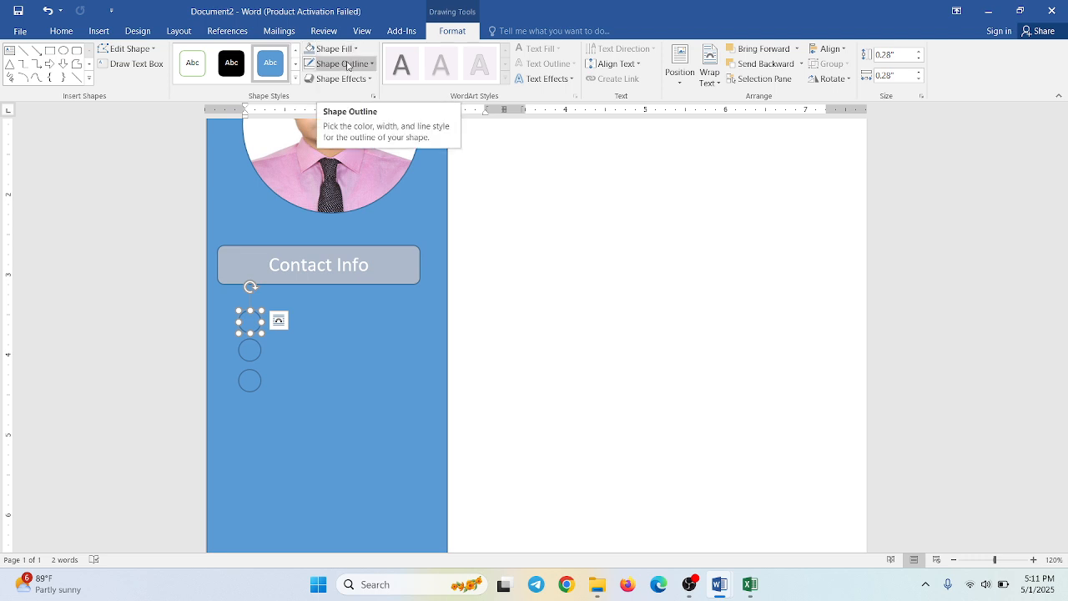
{"action": "left_click", "coordinate": [330, 49]}
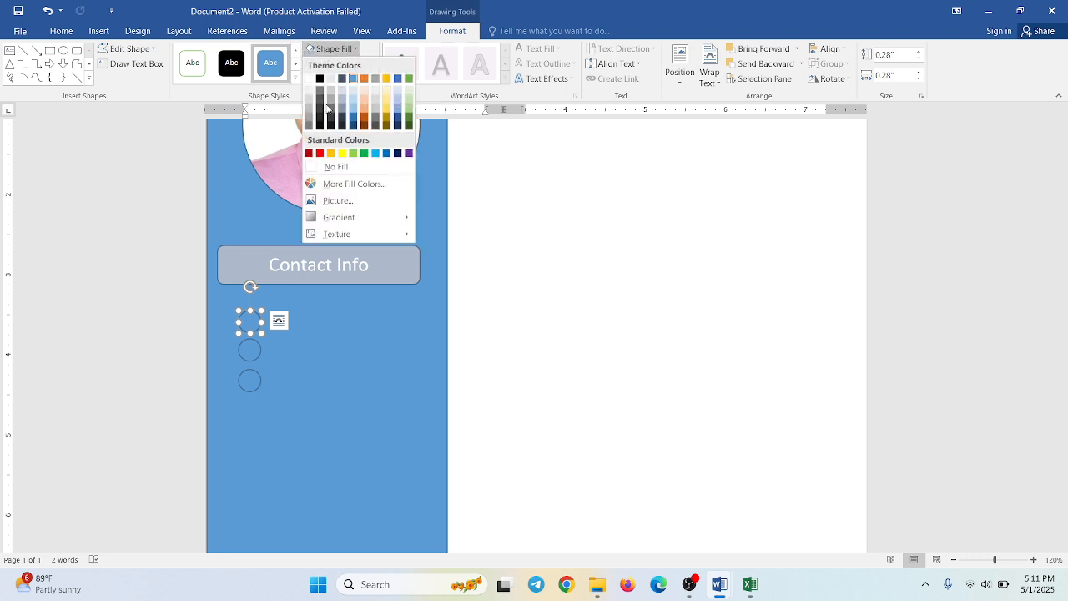
{"action": "left_click", "coordinate": [333, 201]}
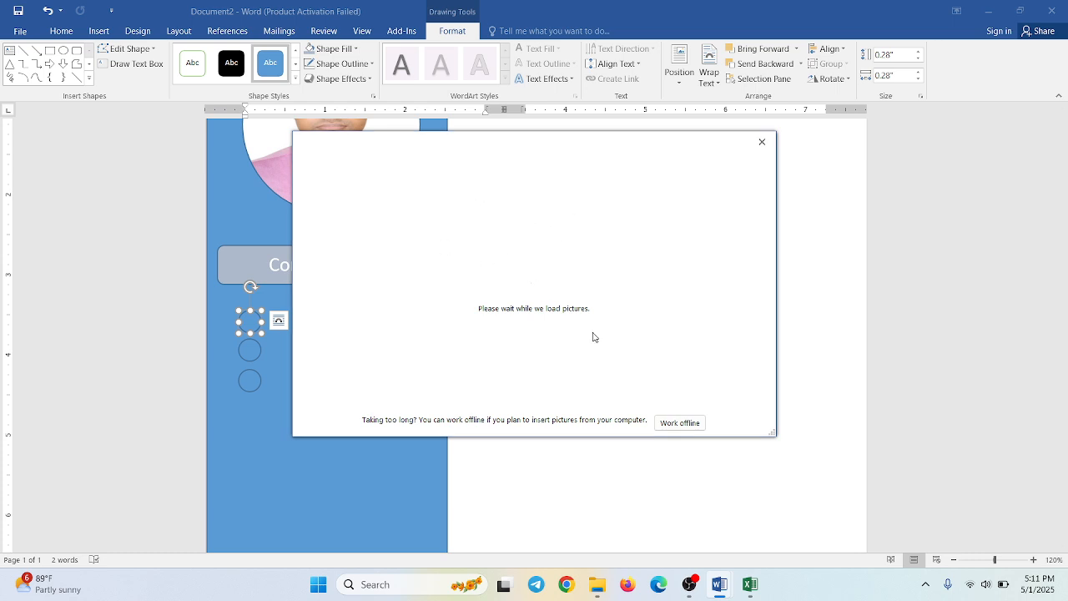
{"action": "left_click", "coordinate": [674, 423]}
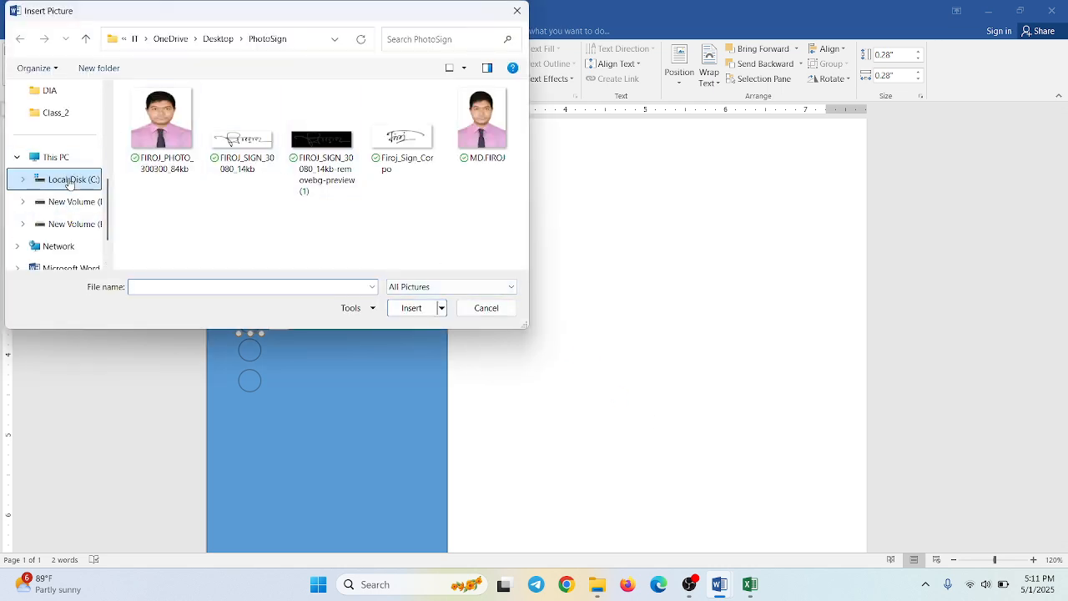
{"action": "scroll", "coordinate": [70, 184], "scroll_direction": "up", "scroll_amount": 3}
{"action": "left_click", "coordinate": [64, 206]}
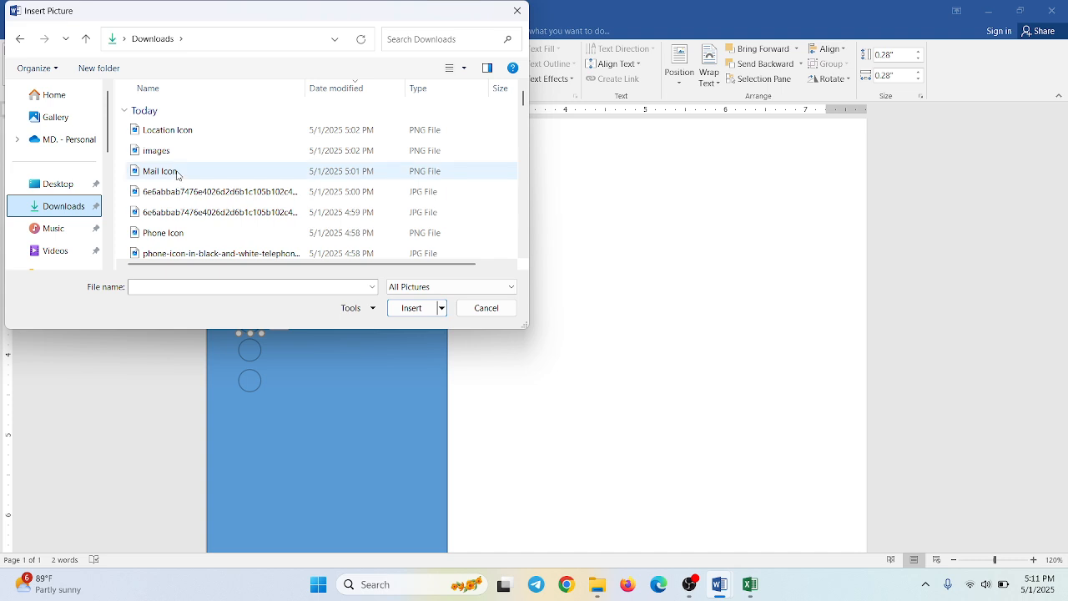
{"action": "double_click", "coordinate": [188, 233]}
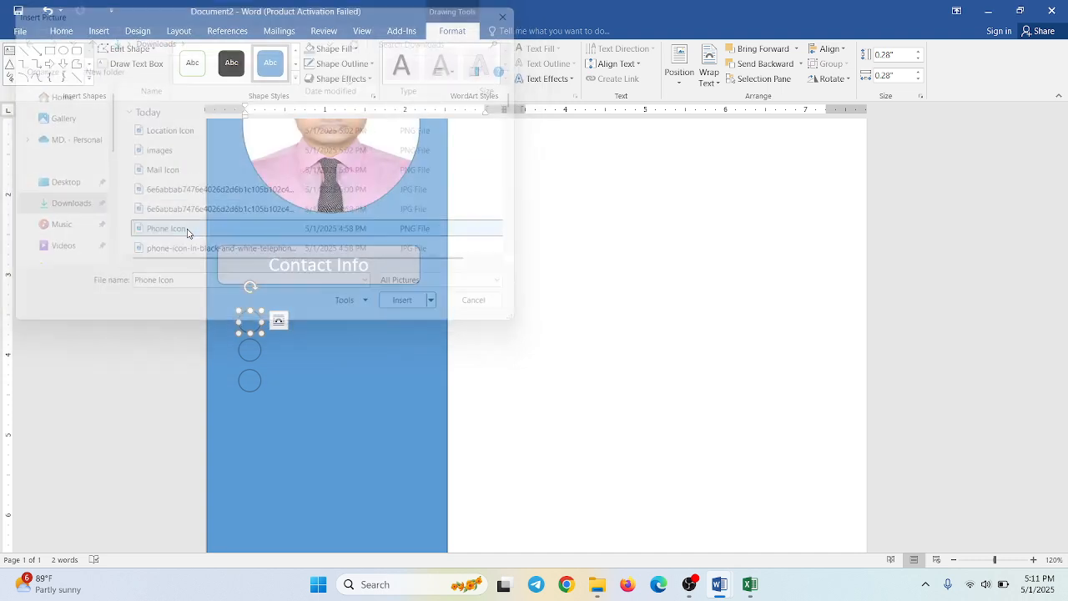
{"action": "left_click", "coordinate": [350, 351]}
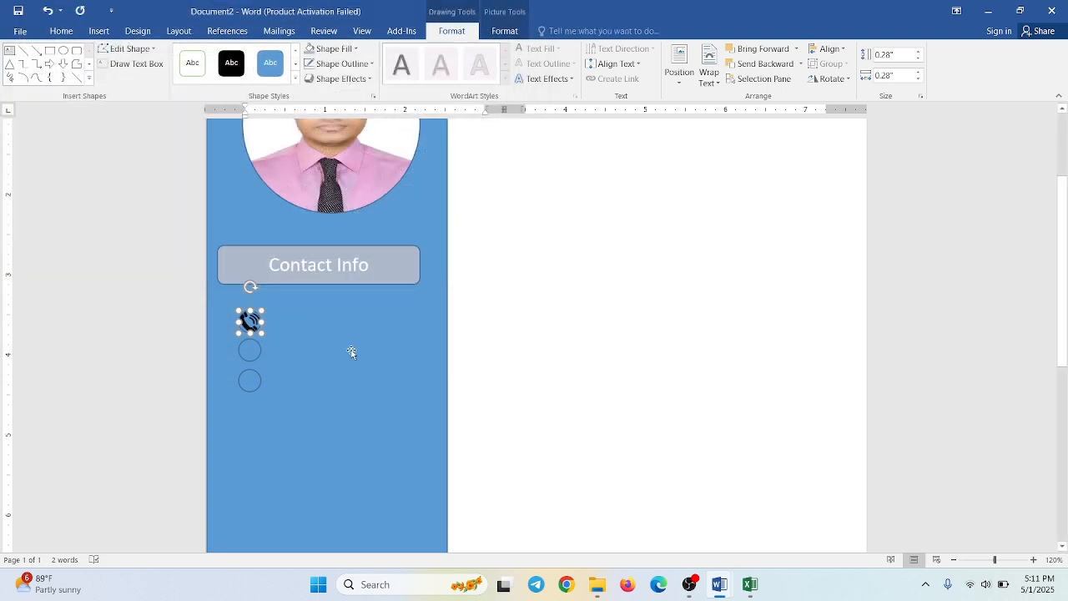
- Remove the outline from the phone icon circle
{"action": "left_click", "coordinate": [261, 321]}
{"action": "left_click", "coordinate": [356, 64]}
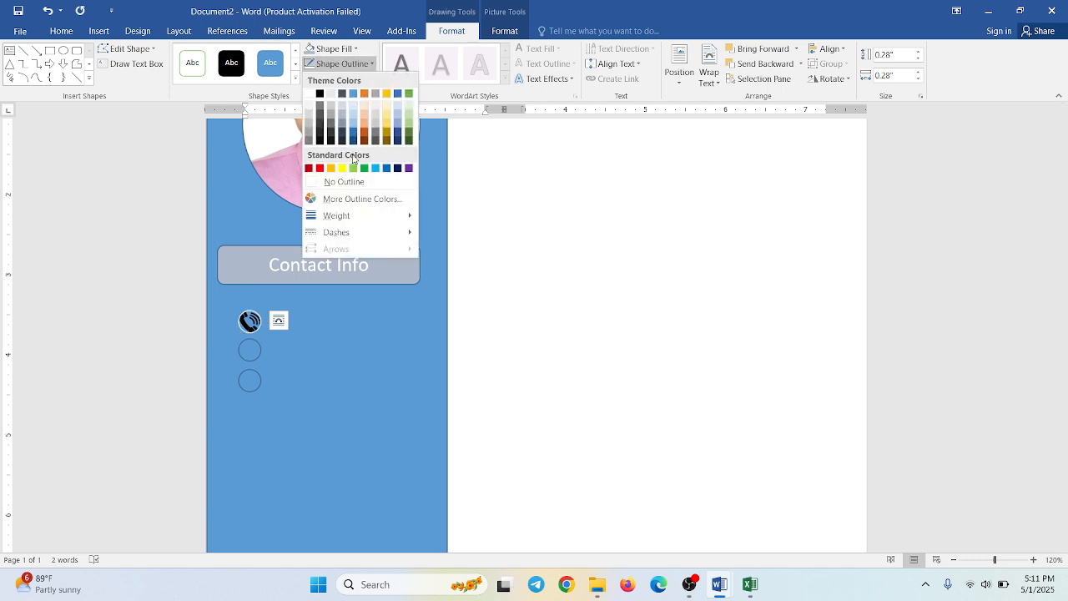
{"action": "left_click", "coordinate": [353, 184]}
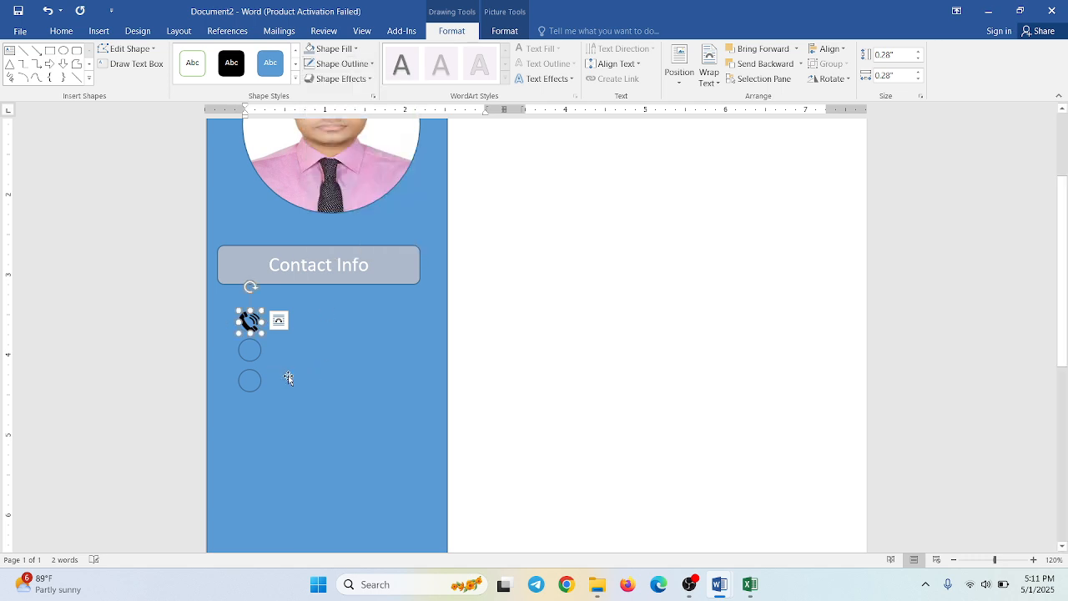
- Remove the middle circle's outline and fill it with the Mail Icon picture from the Downloads folder
{"action": "left_click", "coordinate": [252, 351]}
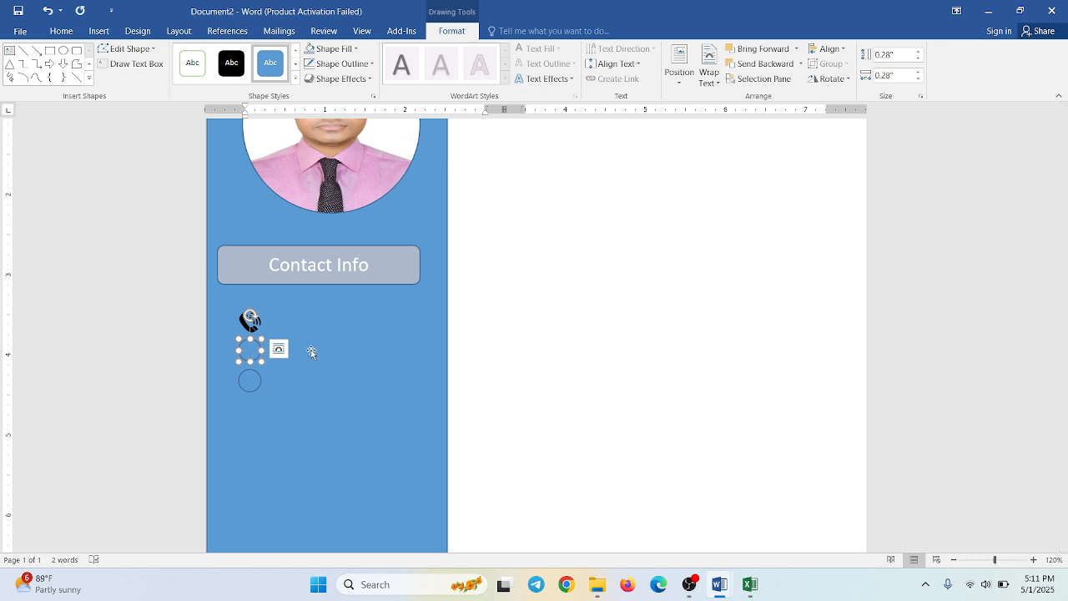
{"action": "left_click", "coordinate": [358, 65]}
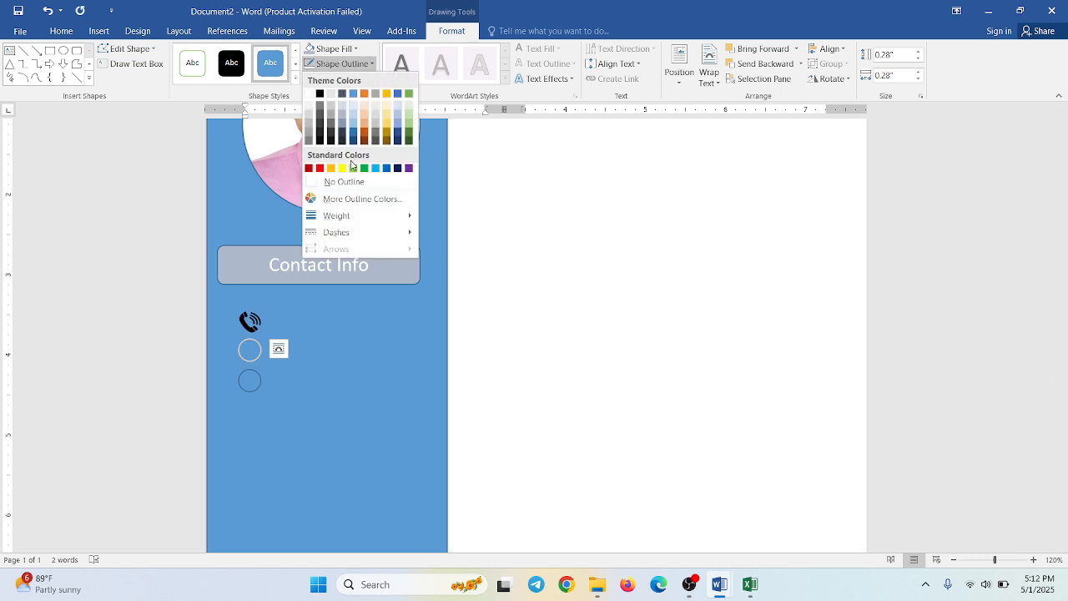
{"action": "left_click", "coordinate": [344, 182]}
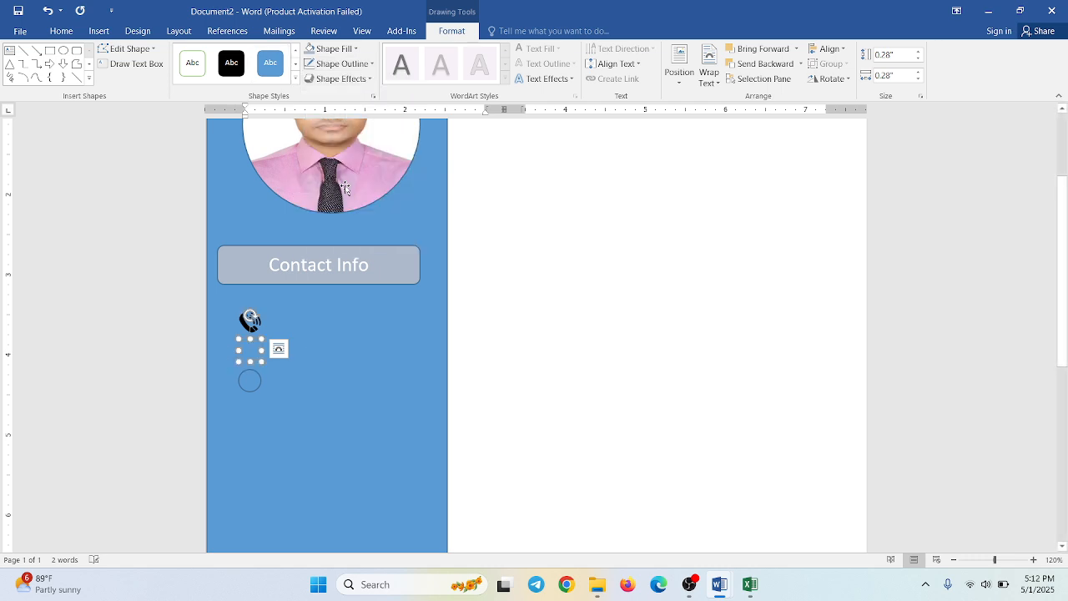
{"action": "left_click", "coordinate": [336, 50]}
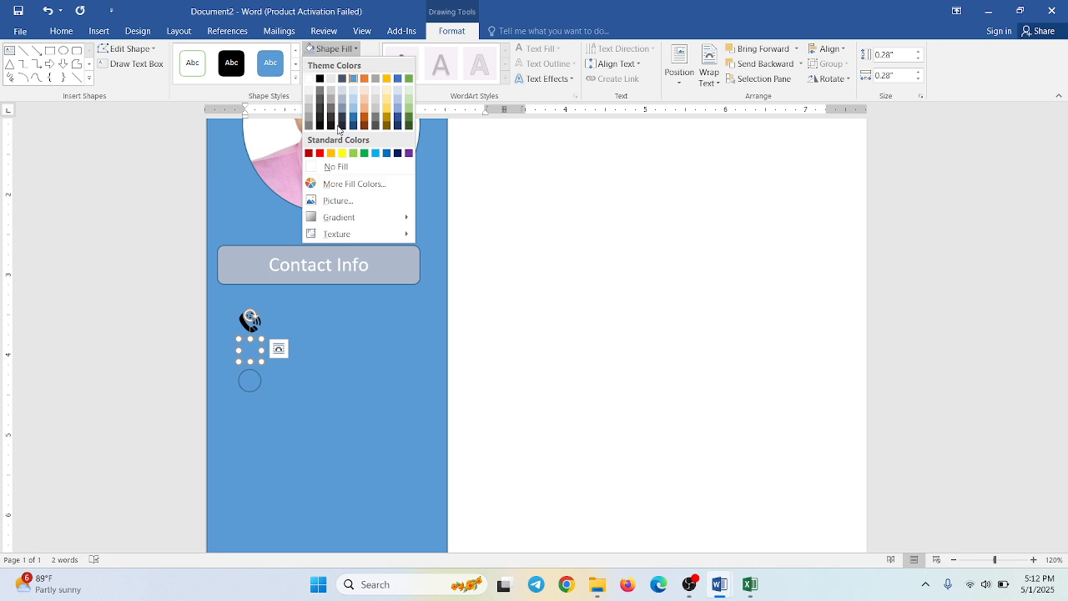
{"action": "left_click", "coordinate": [335, 201]}
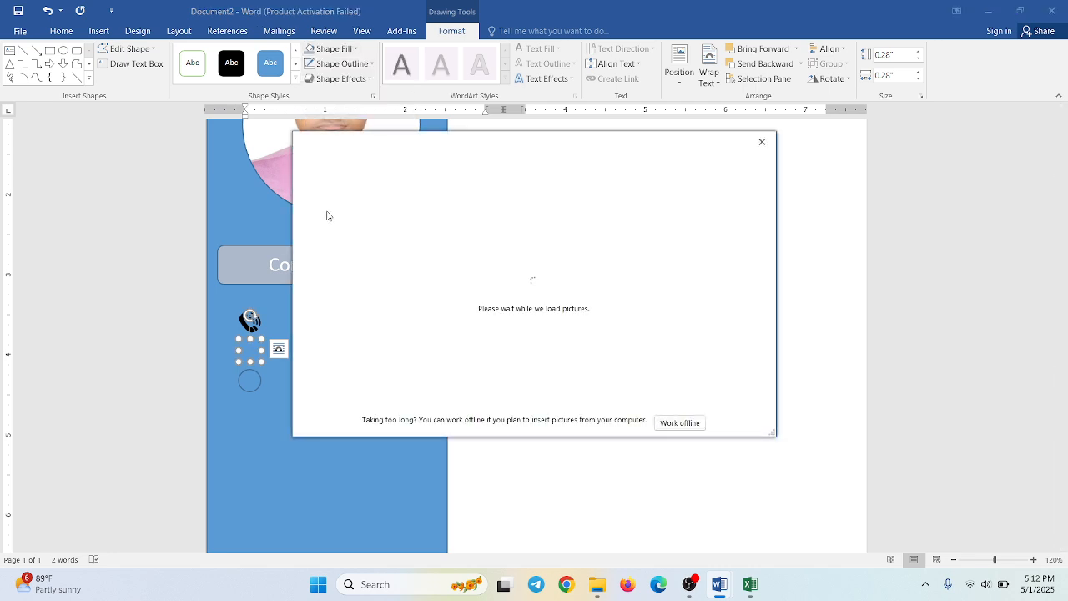
{"action": "left_click", "coordinate": [679, 423]}
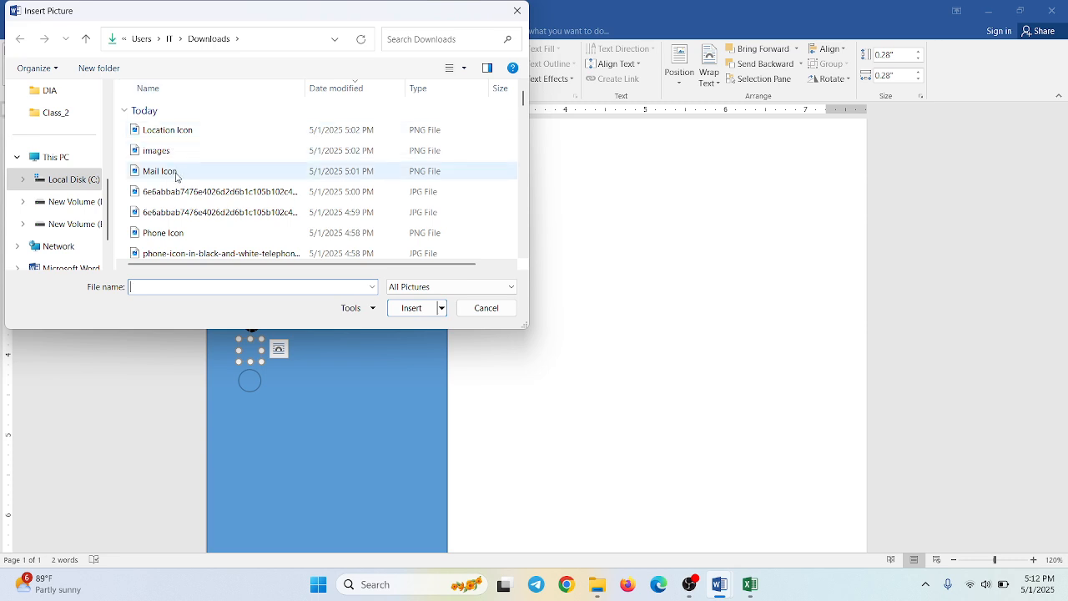
{"action": "left_click", "coordinate": [180, 178]}
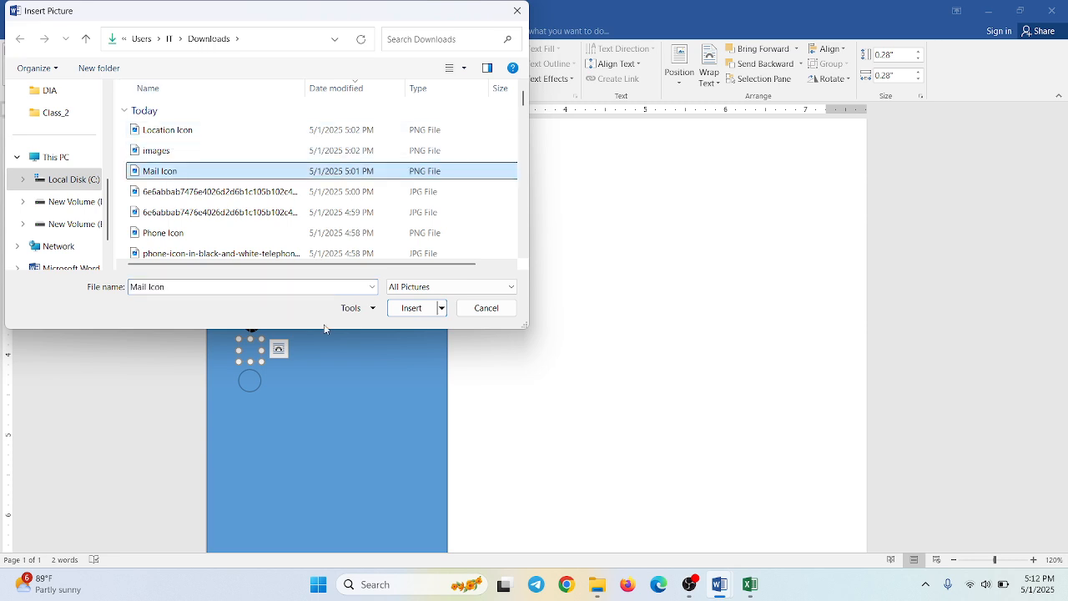
{"action": "left_click", "coordinate": [411, 309]}
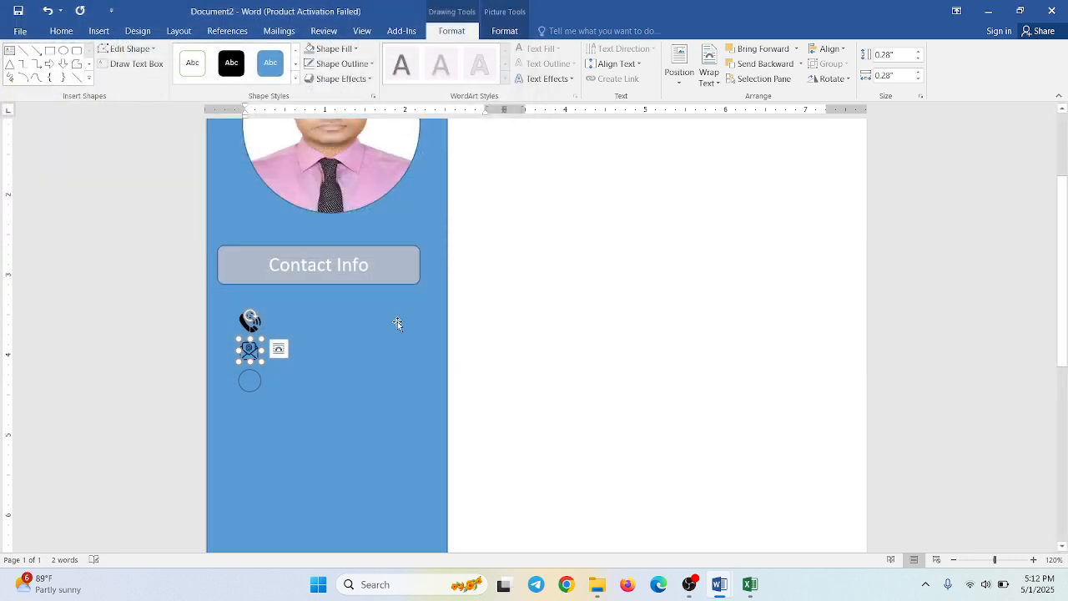
{"action": "left_click", "coordinate": [366, 355]}
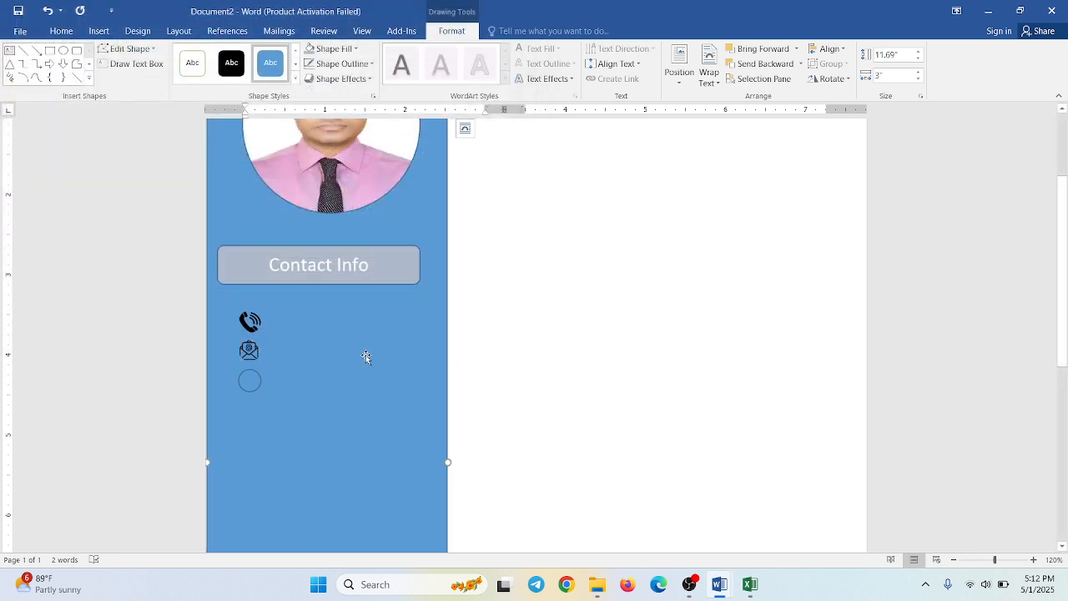
- Remove the lowest circle's outline and fill it with the Location Icon picture from the Downloads folder
{"action": "left_click", "coordinate": [254, 391]}
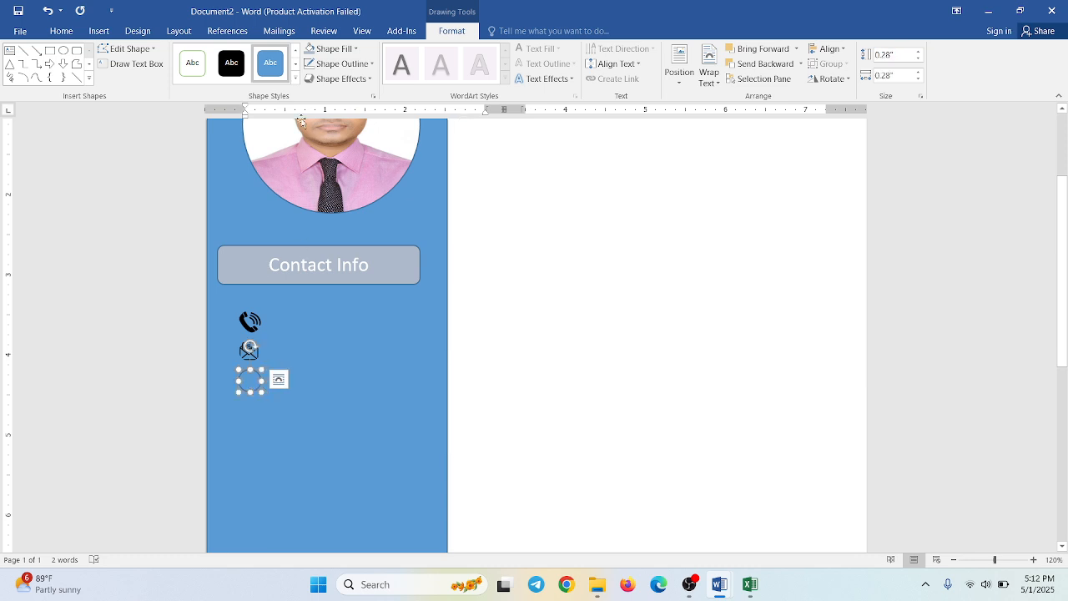
{"action": "left_click", "coordinate": [338, 64]}
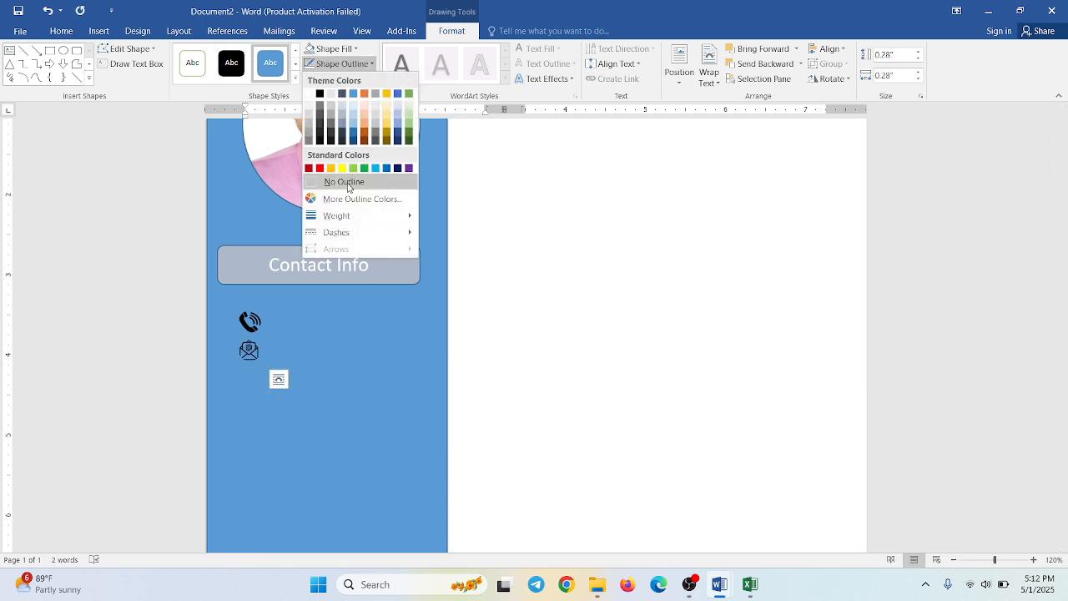
{"action": "left_click", "coordinate": [345, 182]}
{"action": "left_click", "coordinate": [327, 49]}
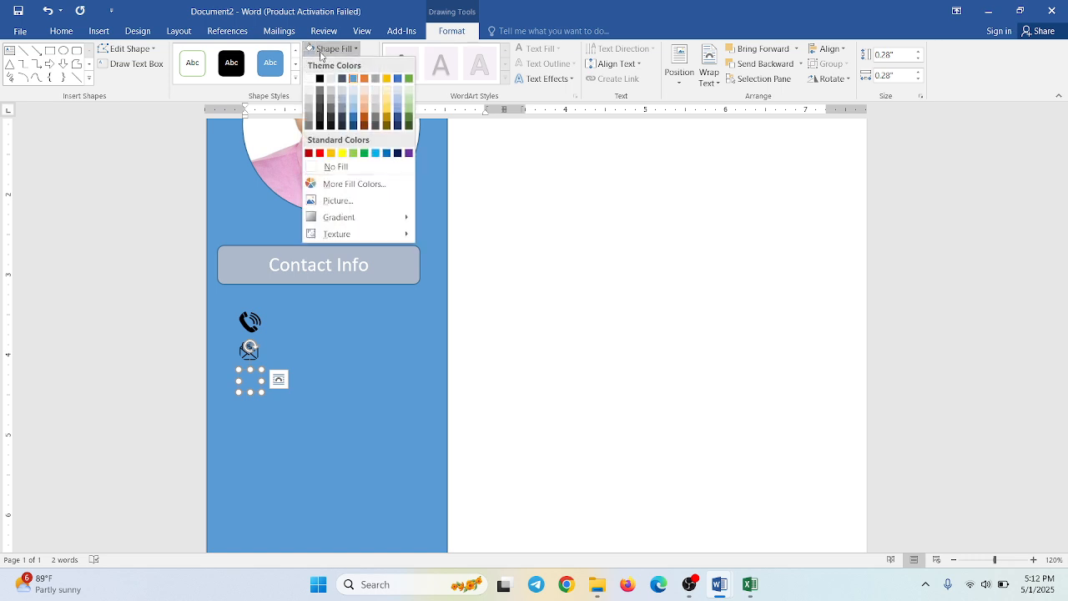
{"action": "left_click", "coordinate": [338, 200]}
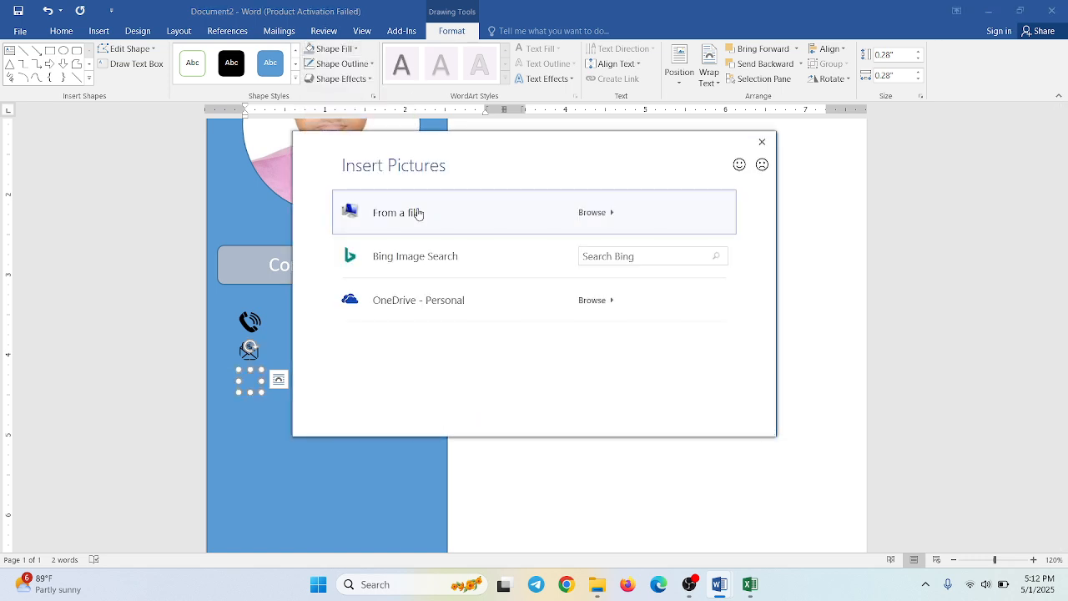
{"action": "left_click", "coordinate": [417, 213]}
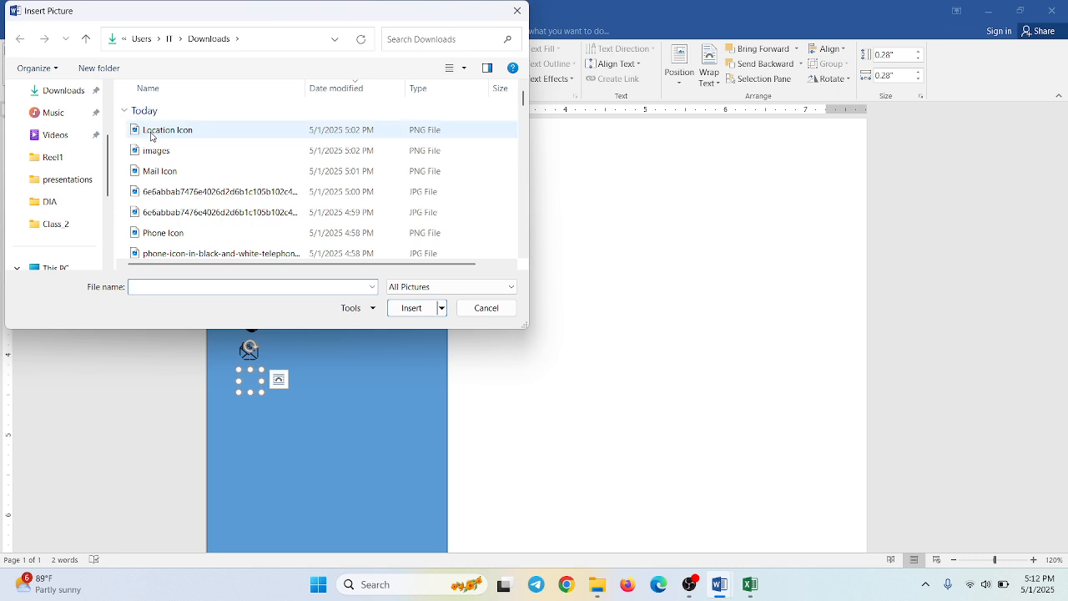
{"action": "double_click", "coordinate": [166, 138]}
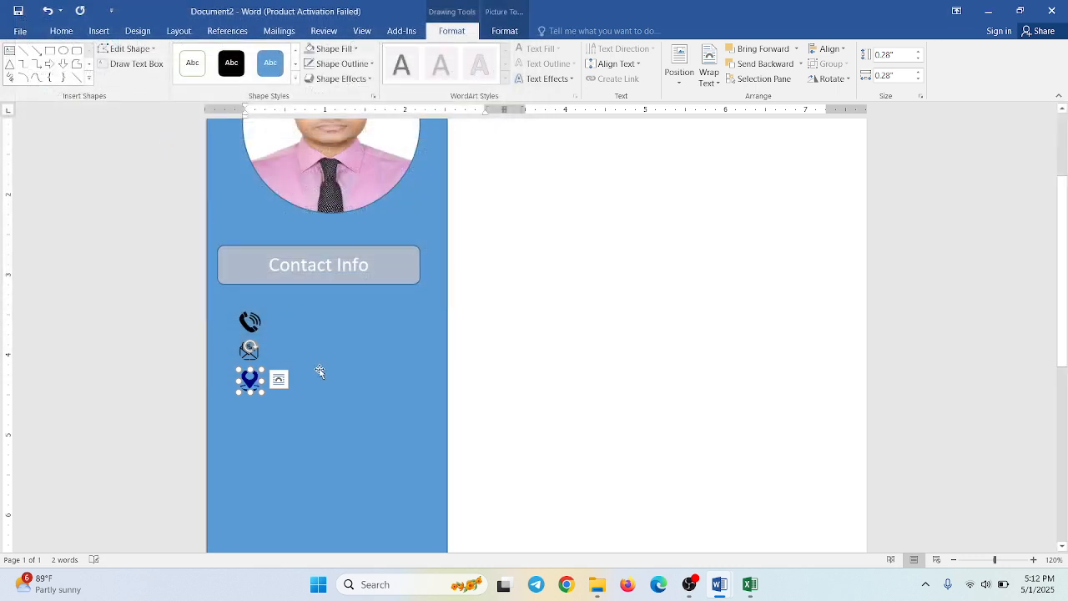
{"action": "left_click", "coordinate": [331, 377]}
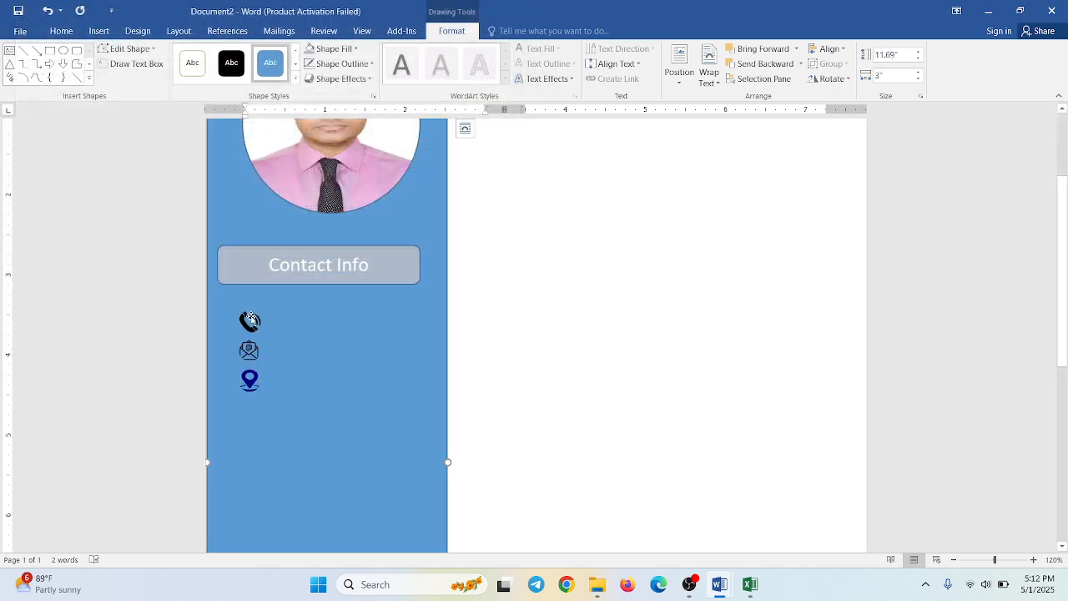
- Select the phone, mail and location icons together and align them to their common center
{"action": "left_click", "coordinate": [250, 320]}
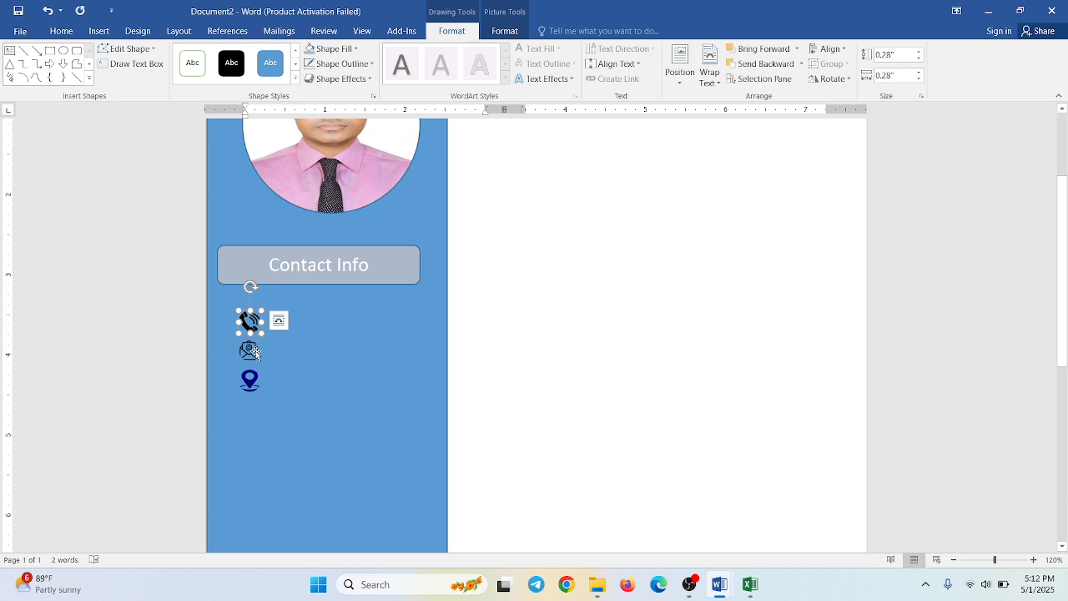
{"action": "left_click", "coordinate": [255, 351], "text": "shift"}
{"action": "left_click", "coordinate": [255, 385], "text": "shift"}
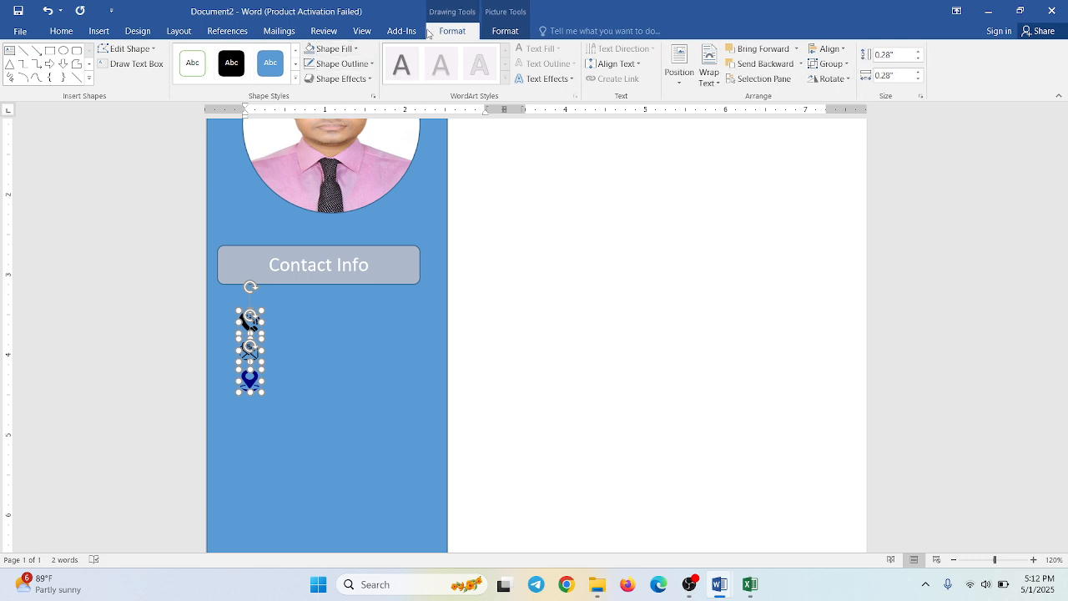
{"action": "left_click", "coordinate": [503, 31]}
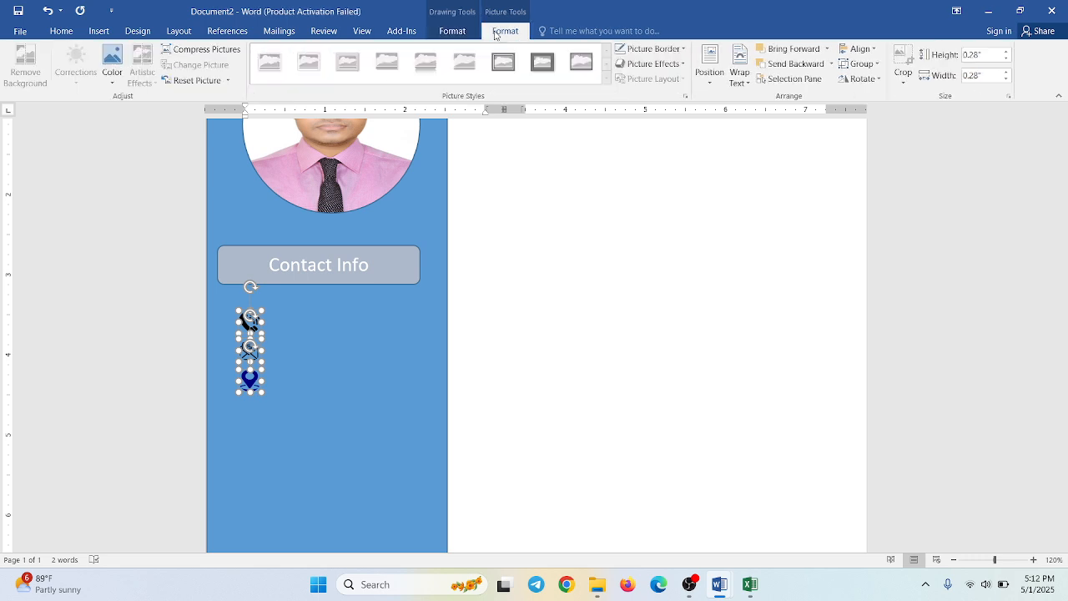
{"action": "left_click", "coordinate": [870, 49]}
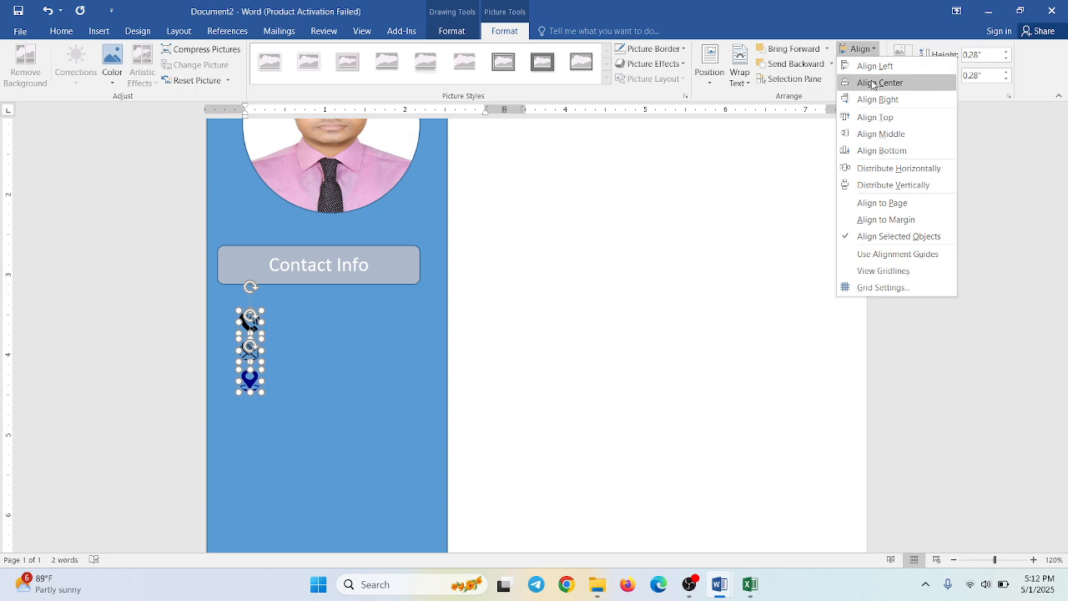
{"action": "left_click", "coordinate": [873, 82]}
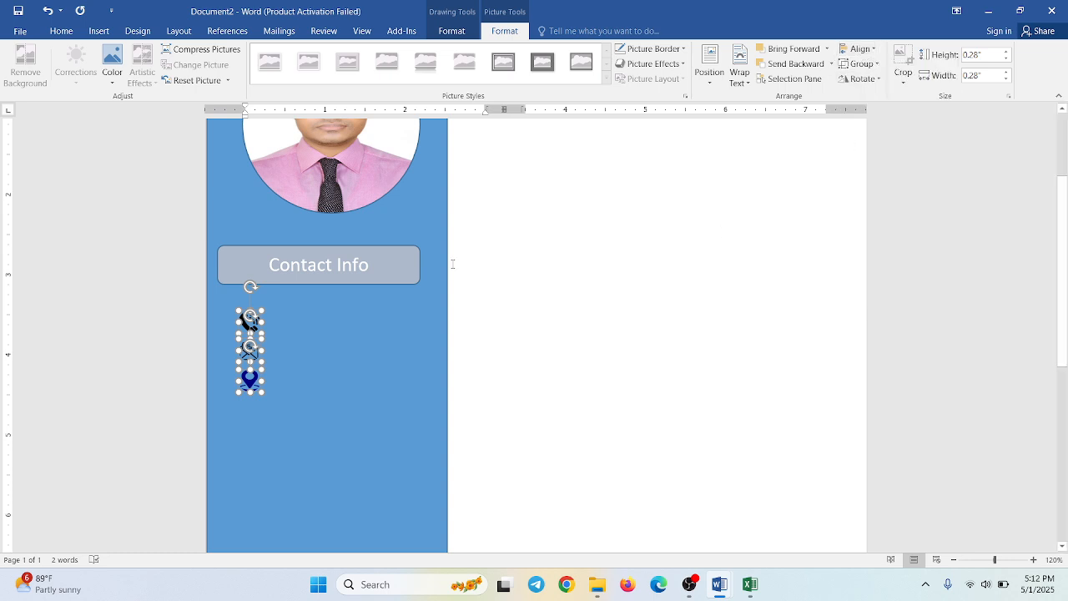
{"action": "left_click", "coordinate": [313, 348]}
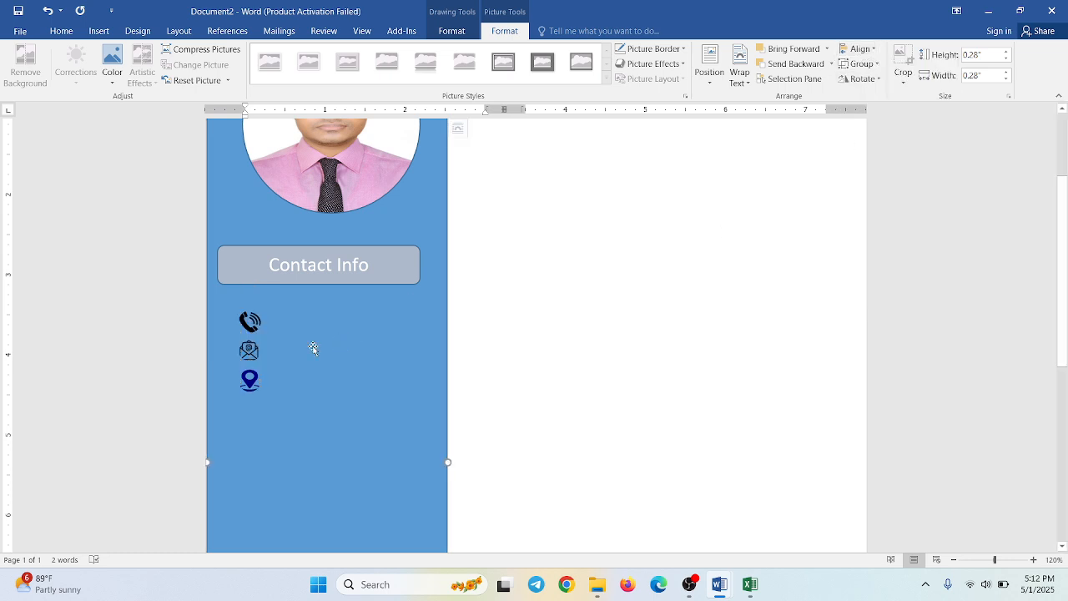
{"action": "left_click", "coordinate": [252, 329]}
{"action": "left_click", "coordinate": [288, 330]}
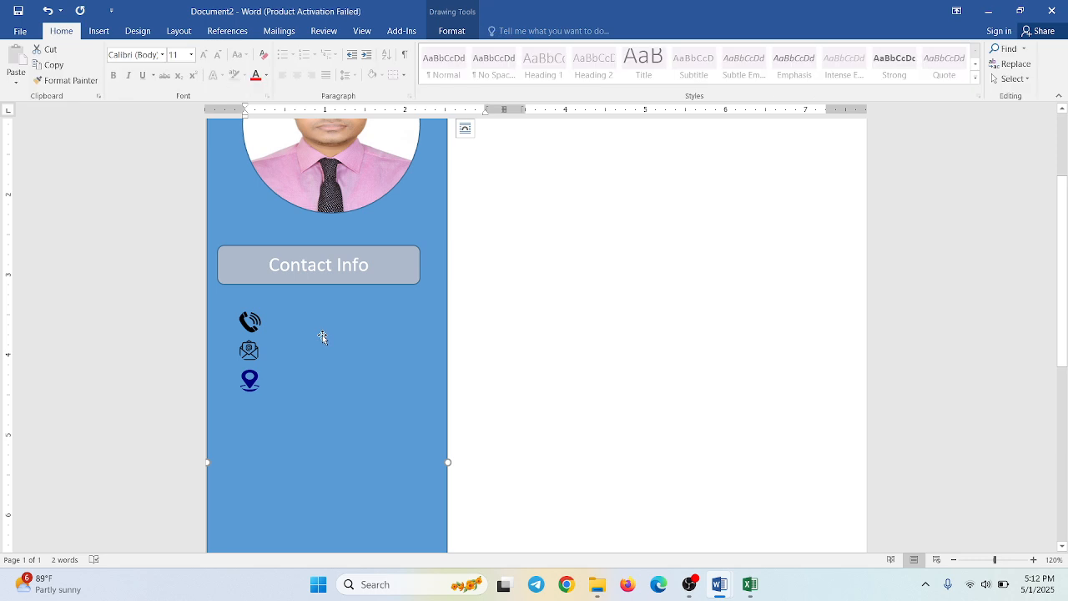
{"action": "left_click", "coordinate": [249, 351]}
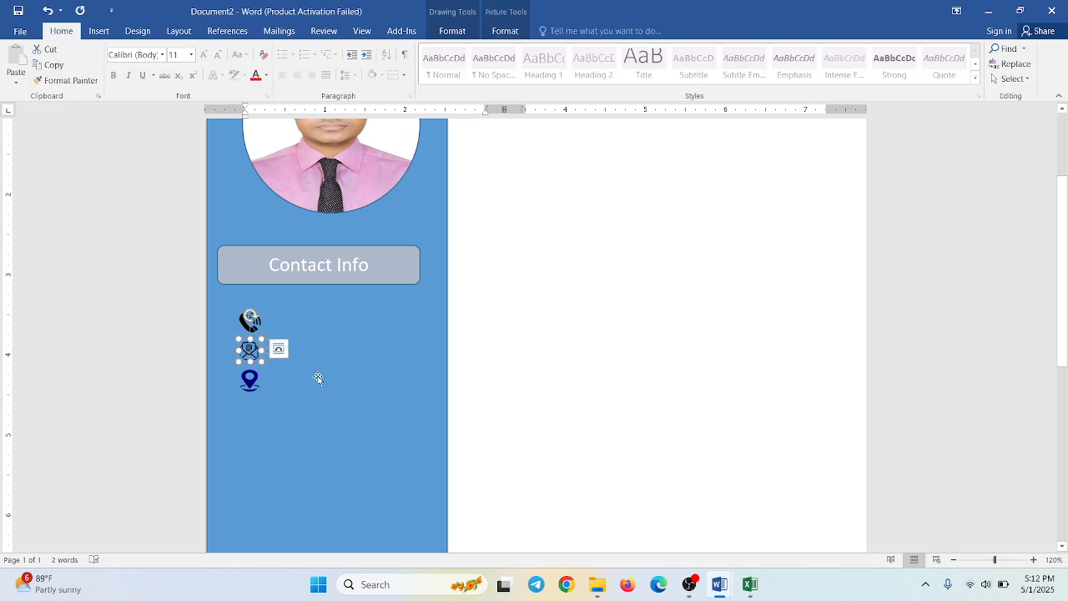
{"action": "left_click", "coordinate": [317, 374]}
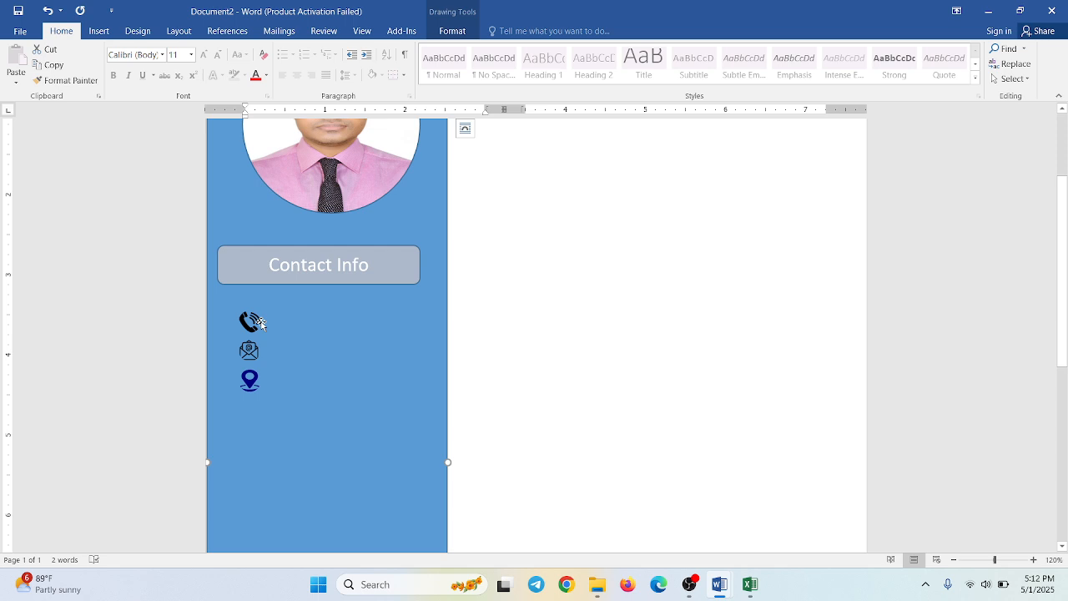
- Duplicate the Contact Info box three times and place the copies beside the phone, mail and location icons
{"action": "left_click", "coordinate": [94, 31]}
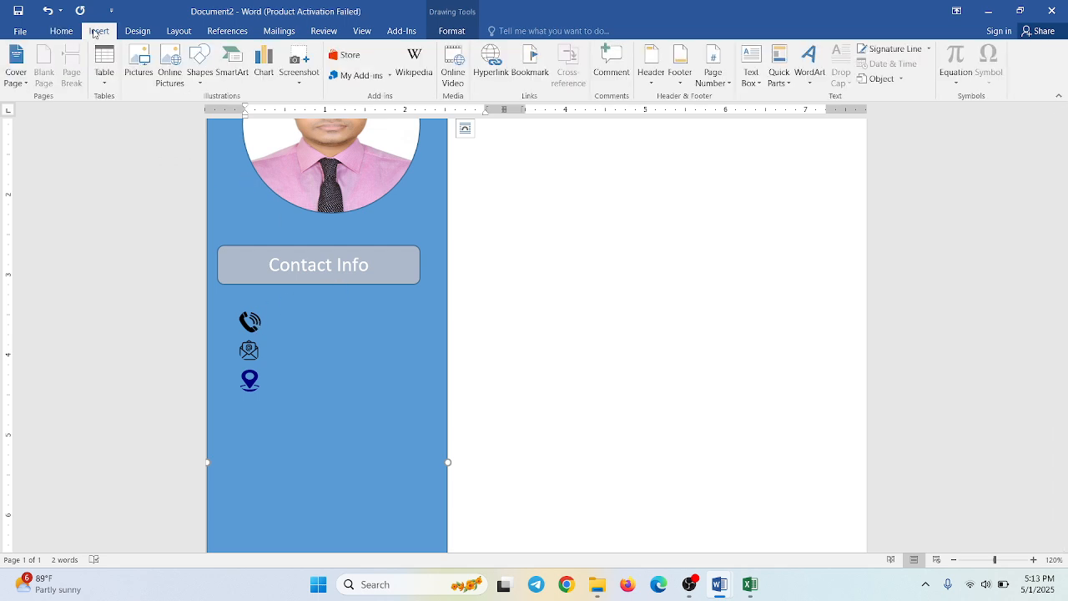
{"action": "left_click", "coordinate": [260, 284]}
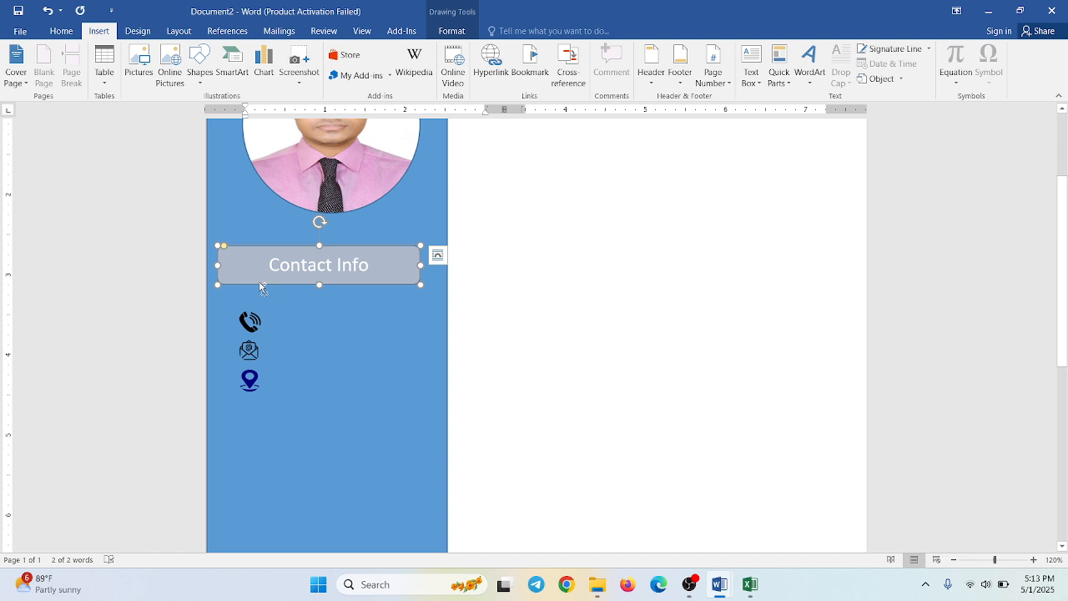
{"action": "left_click_drag", "start_coordinate": [259, 286], "coordinate": [299, 332]}
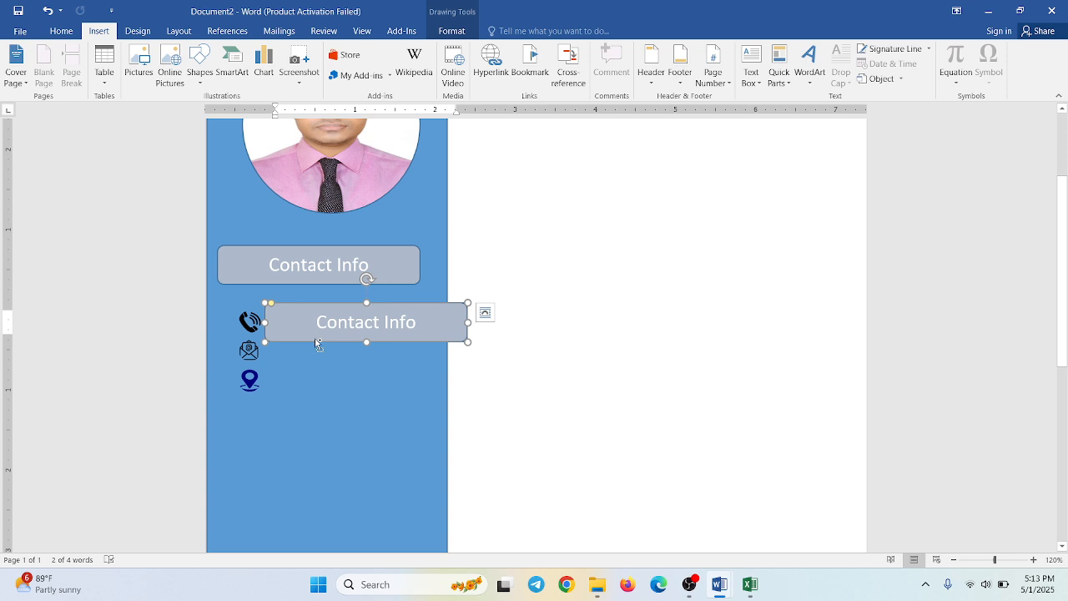
{"action": "left_click_drag", "start_coordinate": [314, 338], "coordinate": [312, 368]}
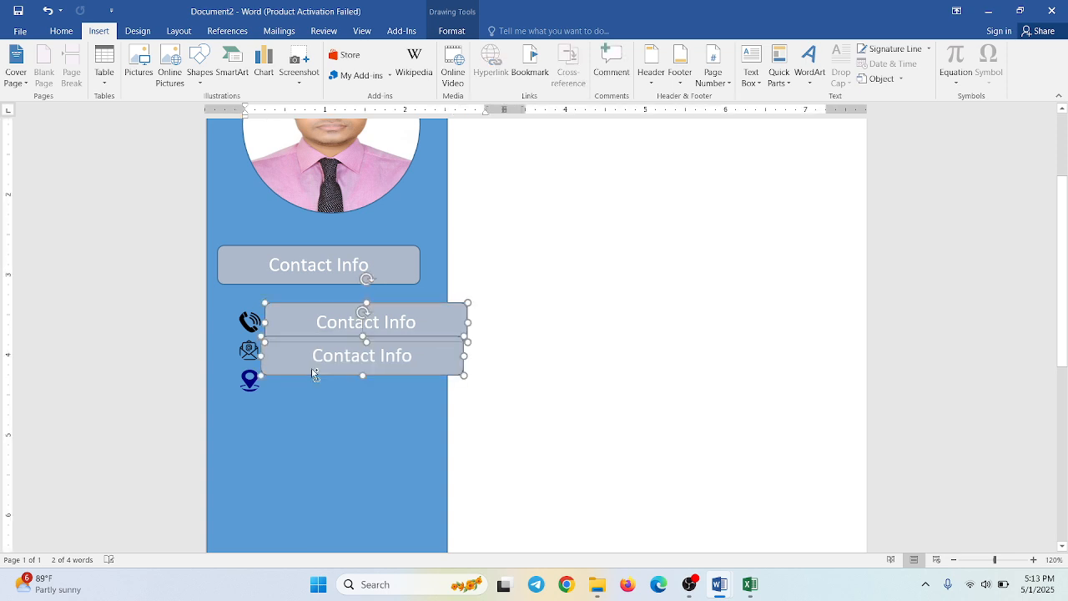
{"action": "key", "text": "ctrl+z"}
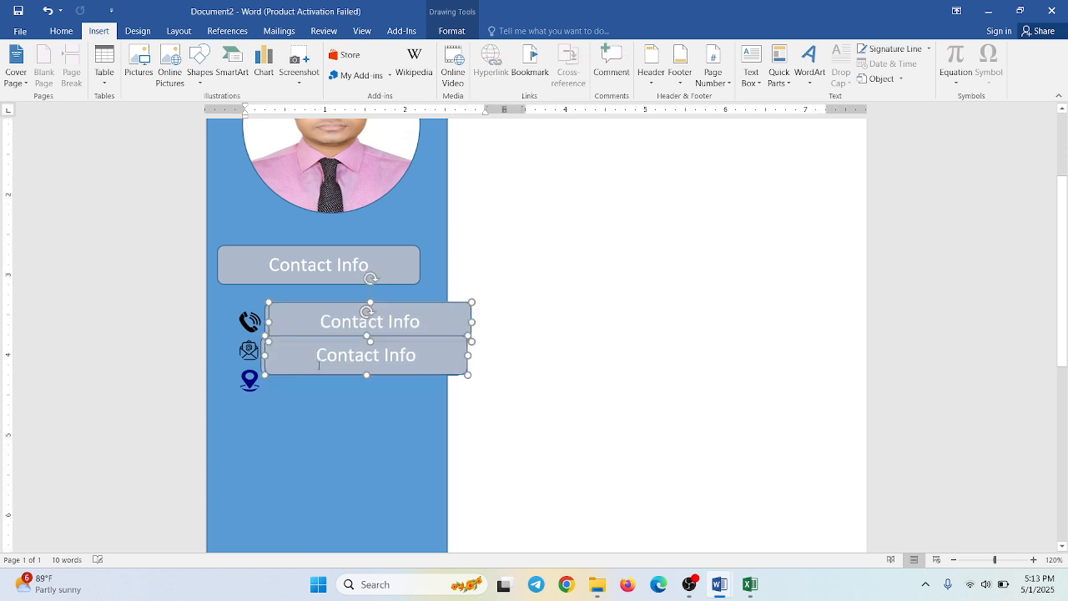
{"action": "left_click", "coordinate": [329, 385]}
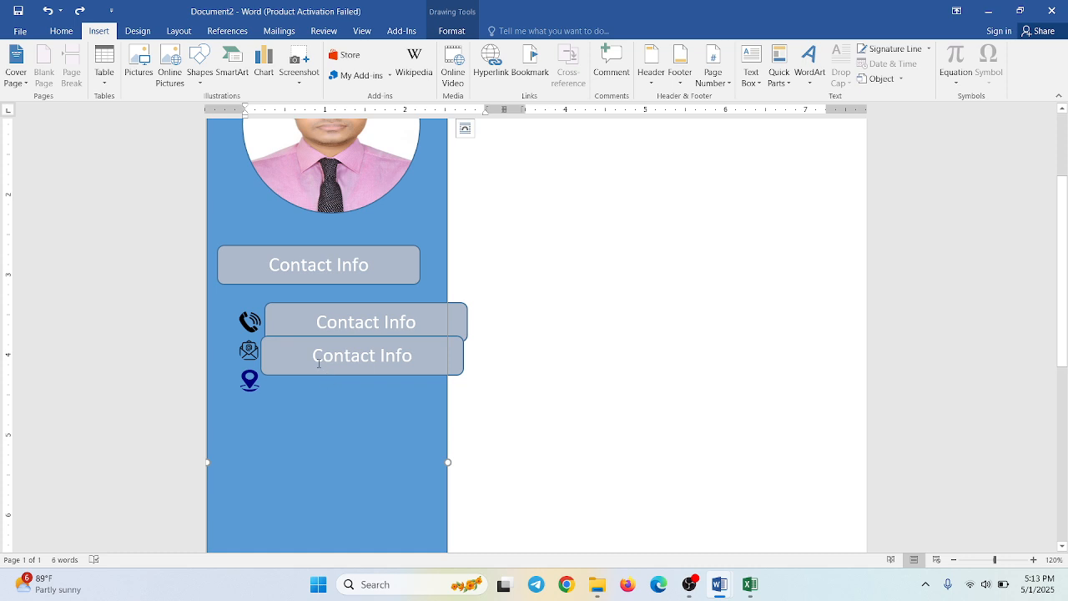
{"action": "left_click", "coordinate": [319, 359]}
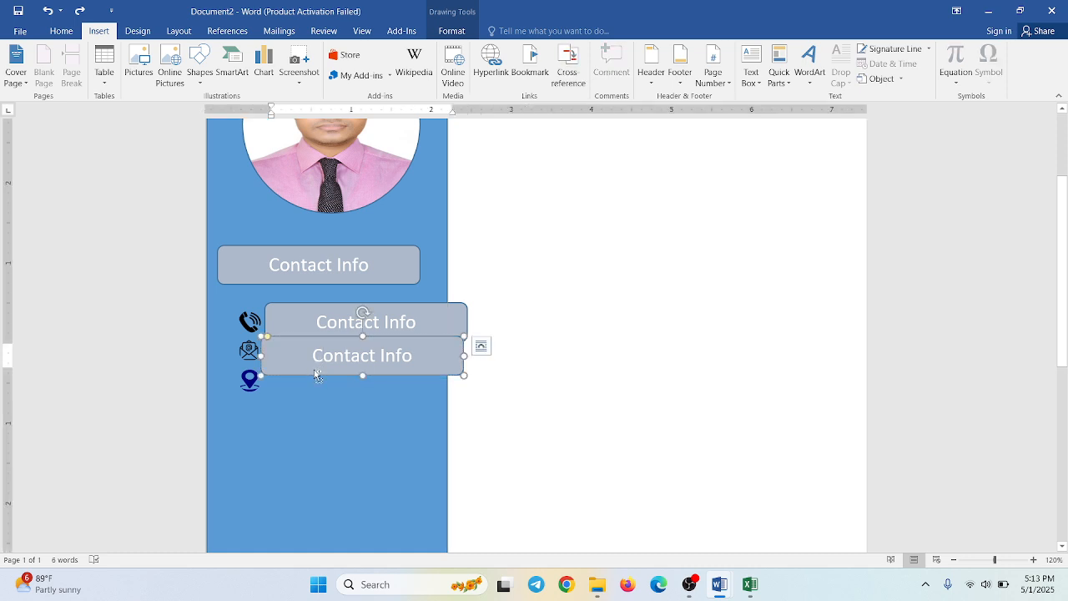
{"action": "left_click_drag", "start_coordinate": [317, 375], "coordinate": [324, 393]}
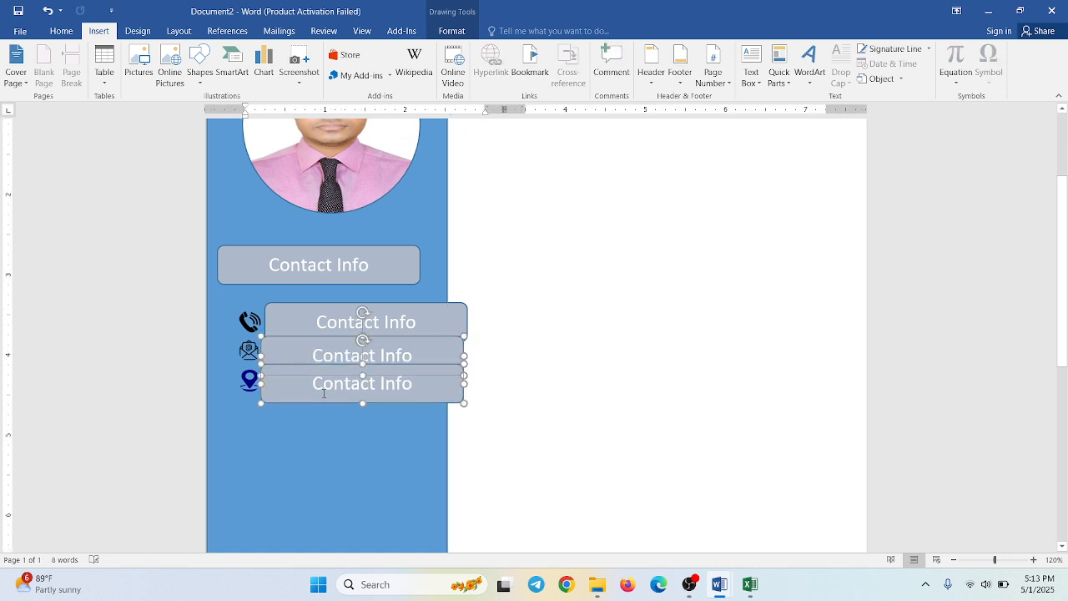
{"action": "left_click", "coordinate": [520, 352]}
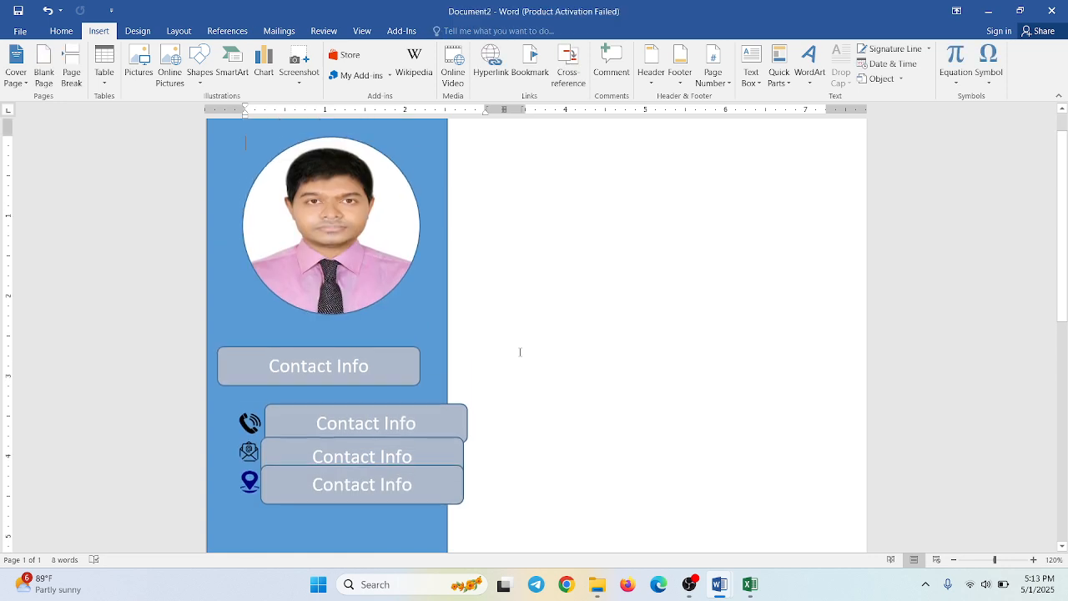
- Replace the text in the box beside the phone icon with the contact's phone number
{"action": "double_click", "coordinate": [370, 424]}
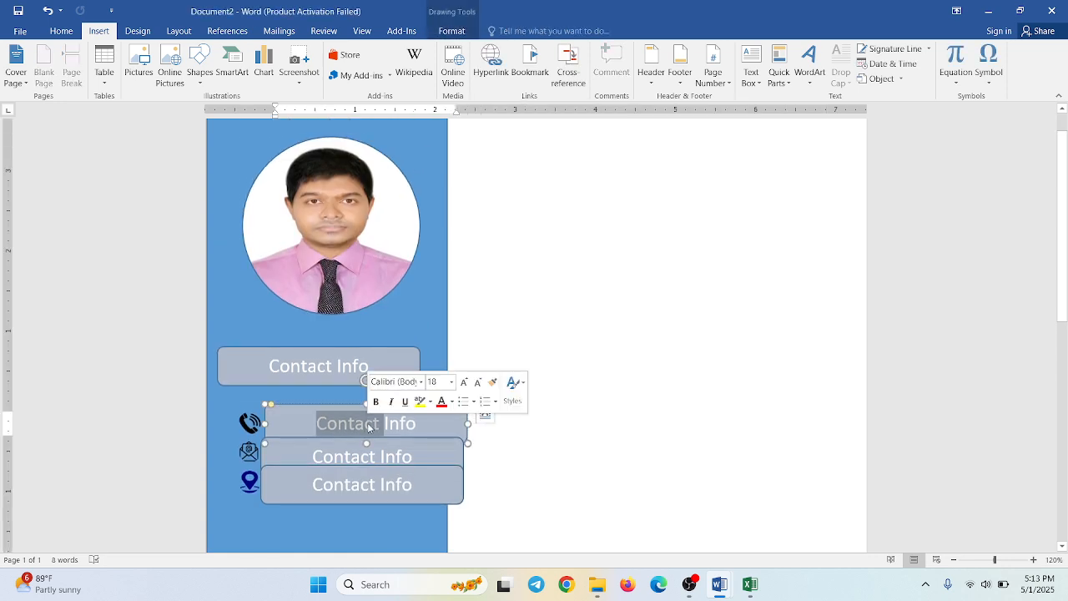
{"action": "triple_click", "coordinate": [370, 425]}
{"action": "key", "text": "Home"}
{"action": "type", "text": "01"}
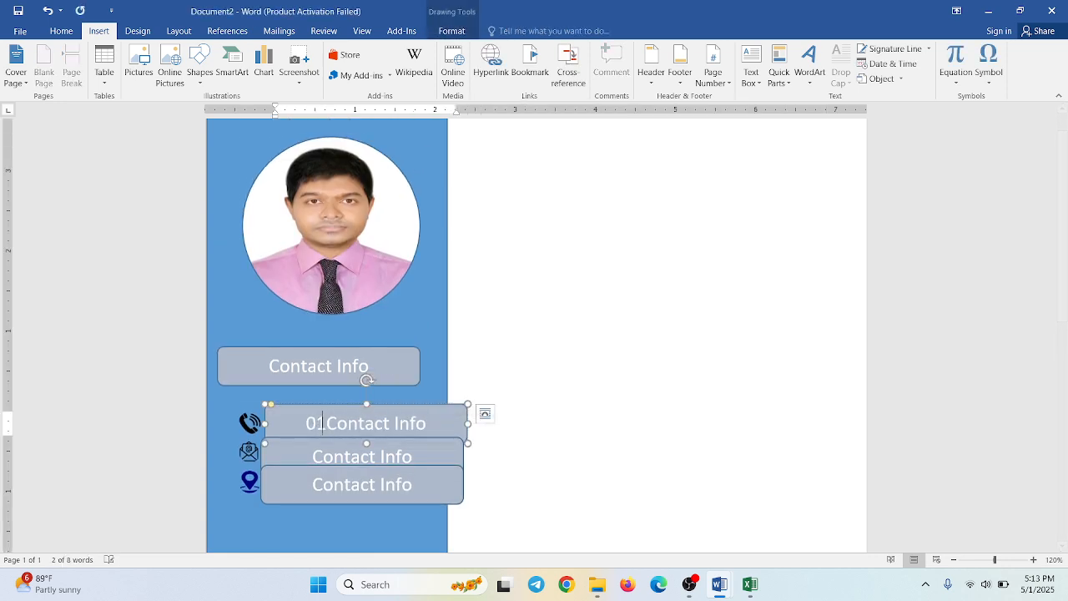
{"action": "key", "text": "ctrl+a"}
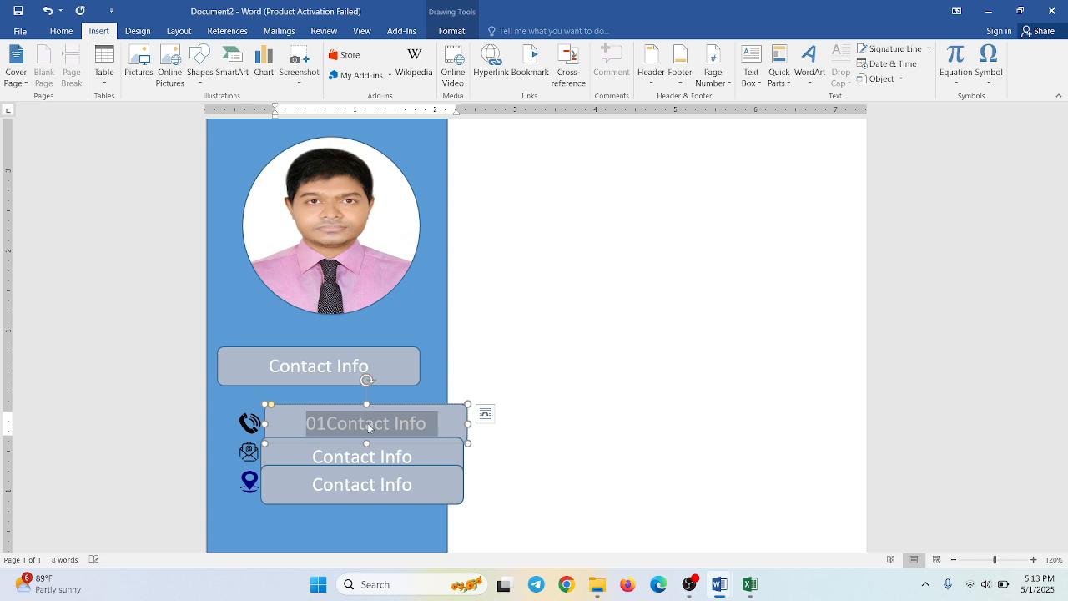
{"action": "key", "text": "BackSpace"}
{"action": "type", "text": "01"}
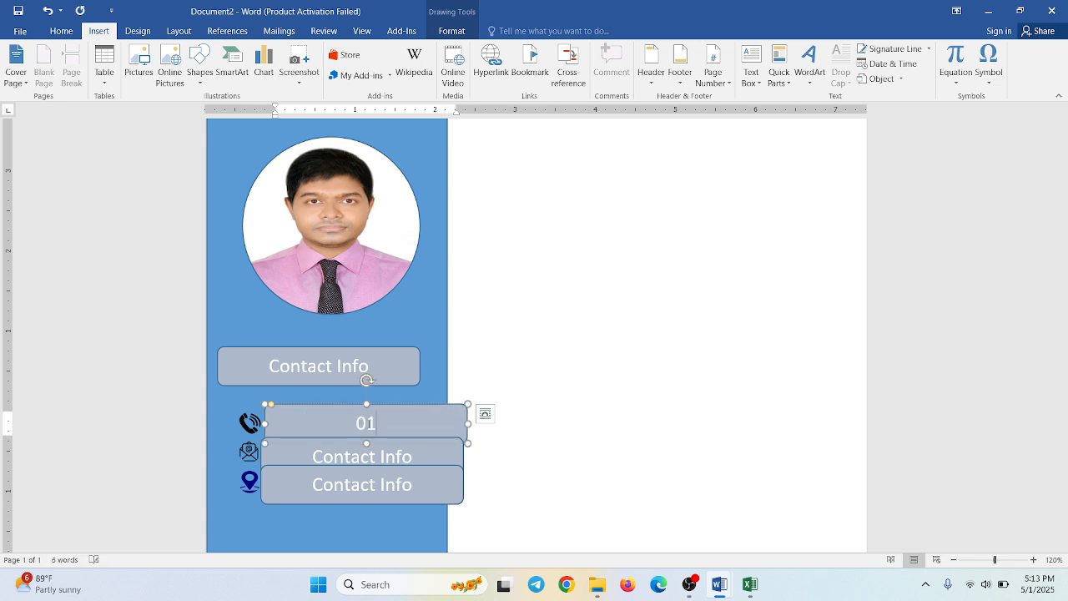
{"action": "type", "text": "00000000"}
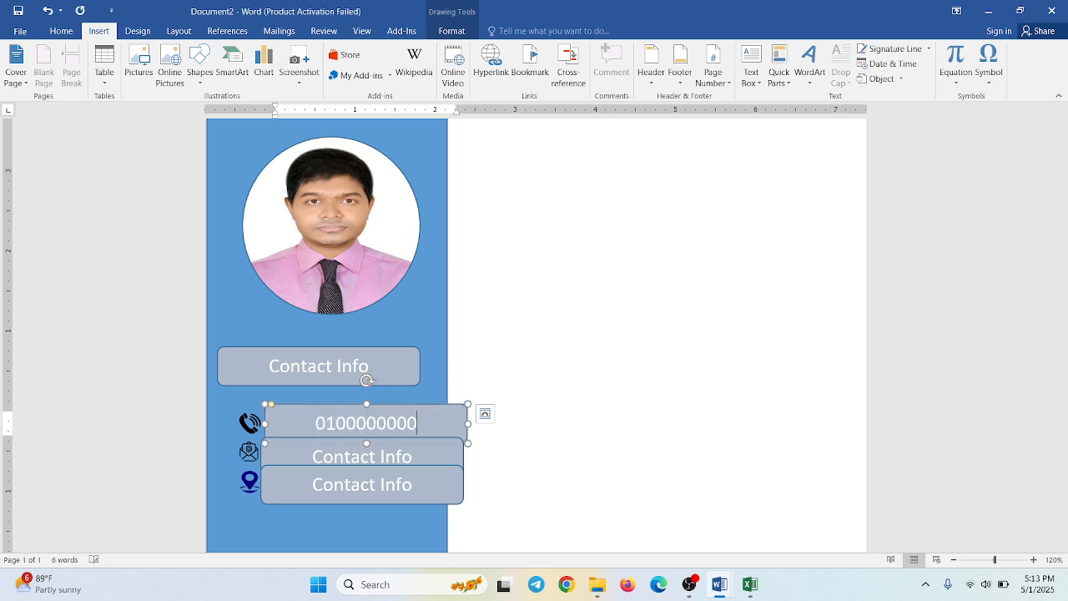
{"action": "type", "text": "0"}
{"action": "left_click", "coordinate": [533, 409]}
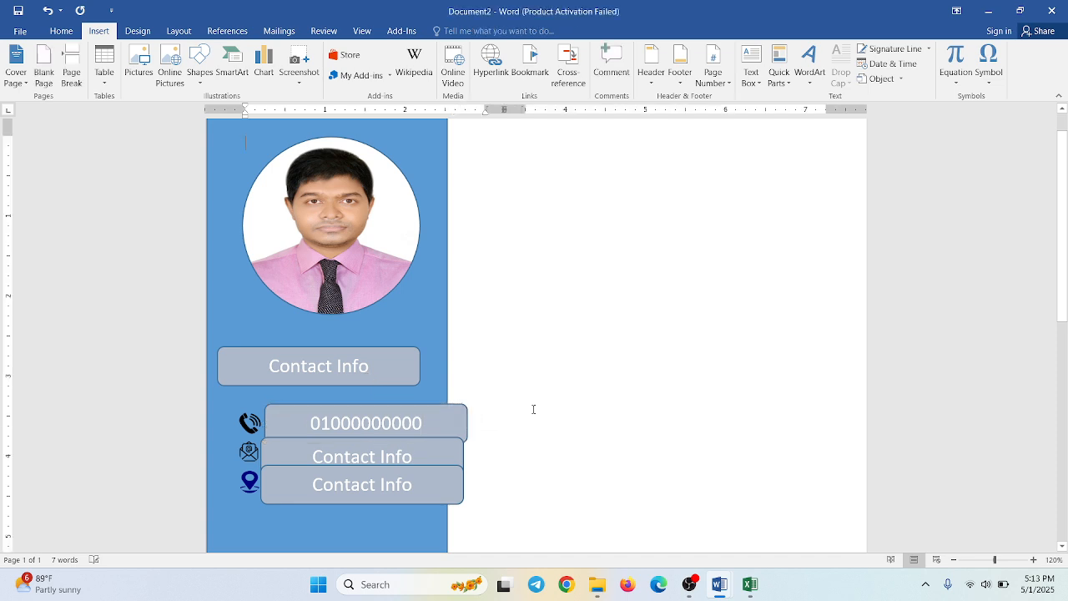
- Replace the text in the box beside the mail icon with the contact's e-mail address
{"action": "left_click", "coordinate": [412, 457]}
{"action": "triple_click", "coordinate": [411, 459]}
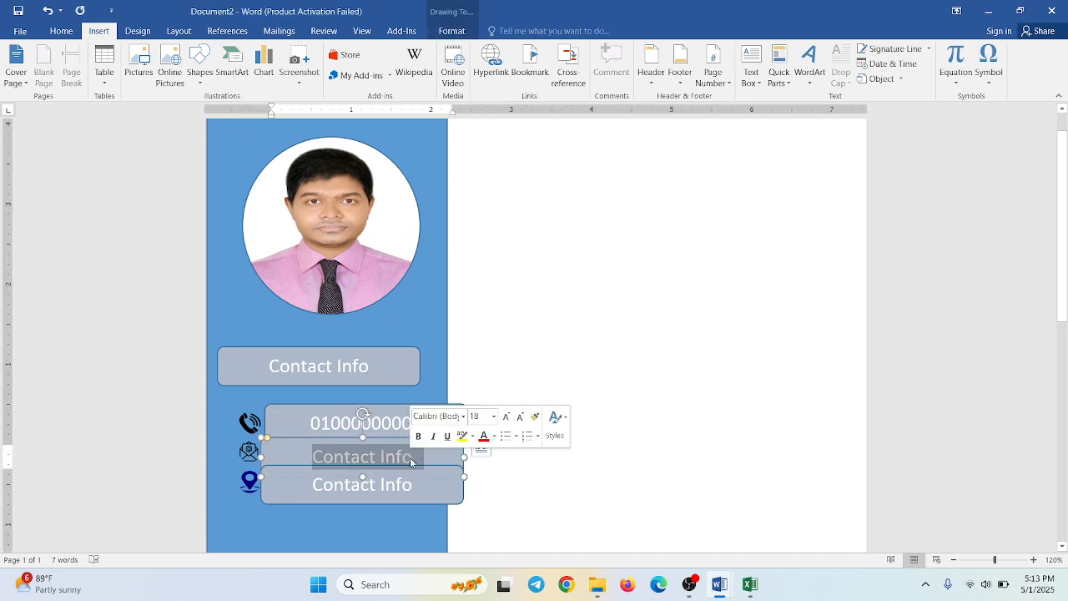
{"action": "type", "text": "f"}
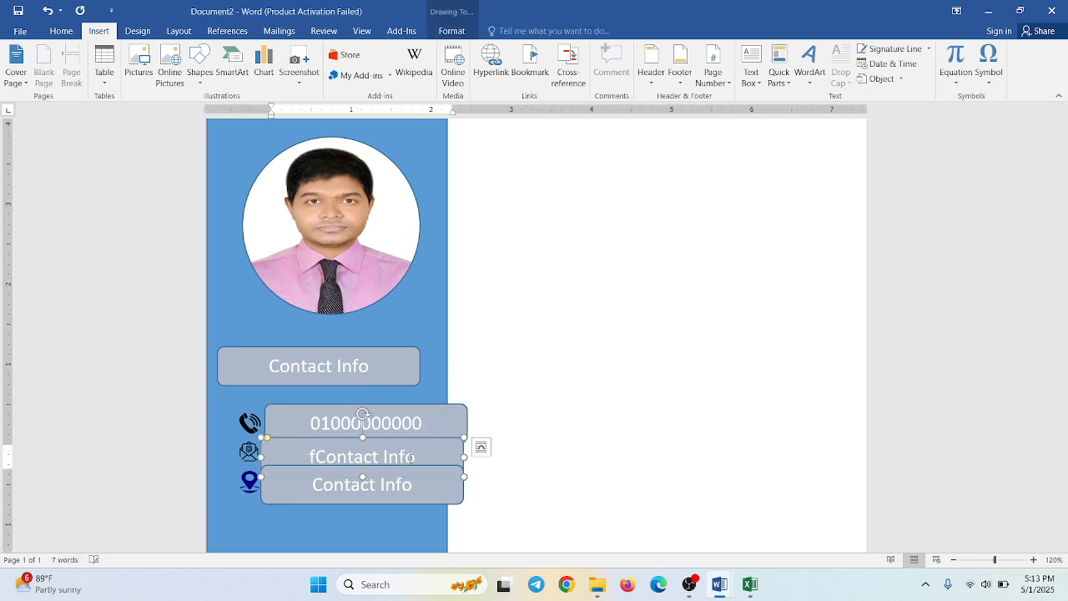
{"action": "triple_click", "coordinate": [410, 462]}
{"action": "key", "text": "Delete"}
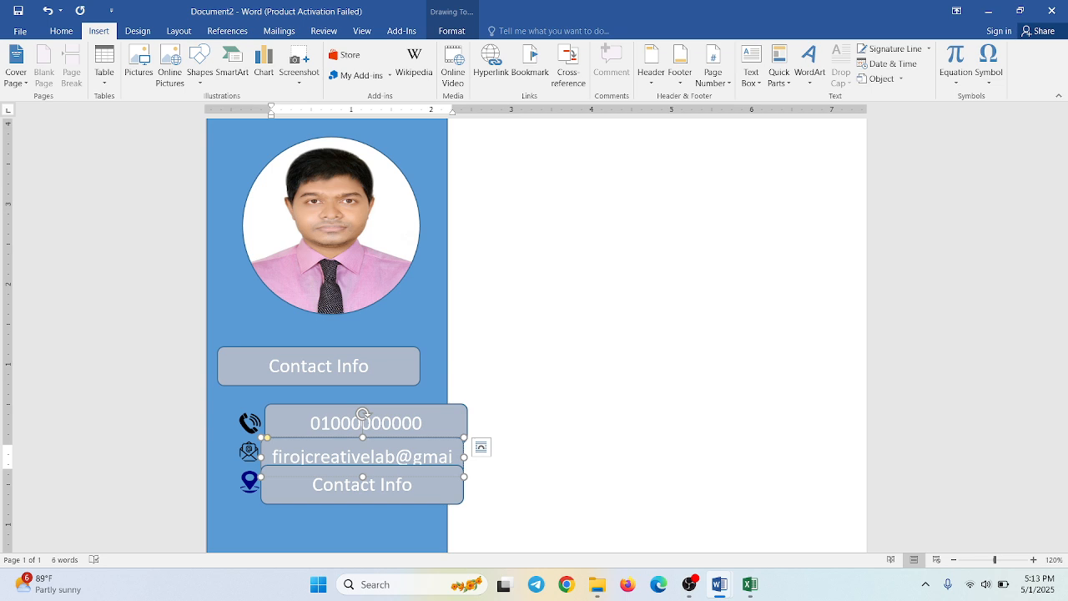
- Replace the text in the box beside the location icon with the contact's postal address
{"action": "triple_click", "coordinate": [415, 484]}
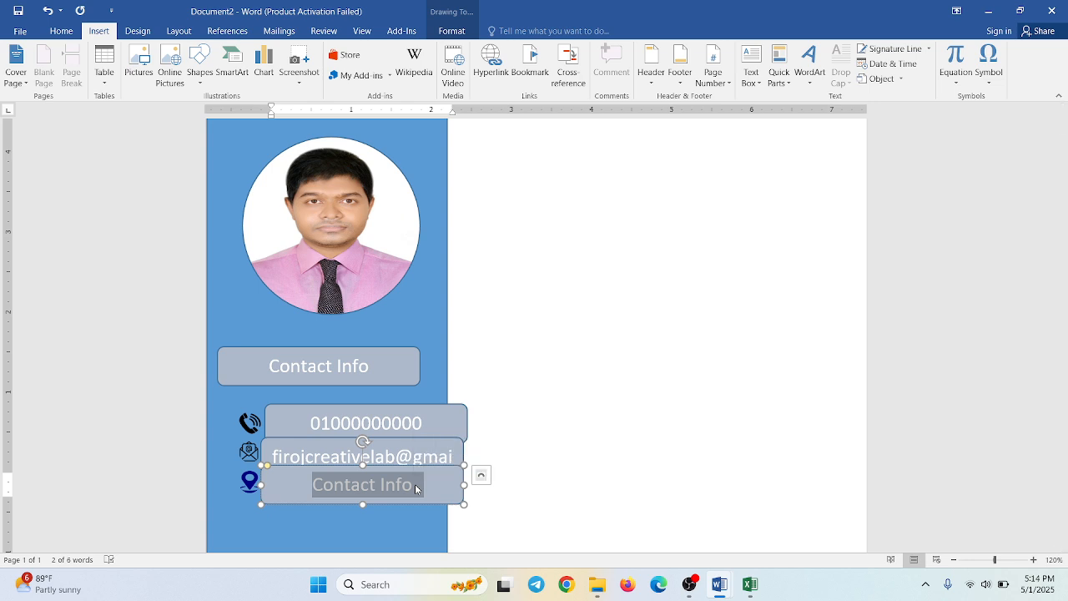
{"action": "key", "text": "Home"}
{"action": "type", "text": "Dhanmo"}
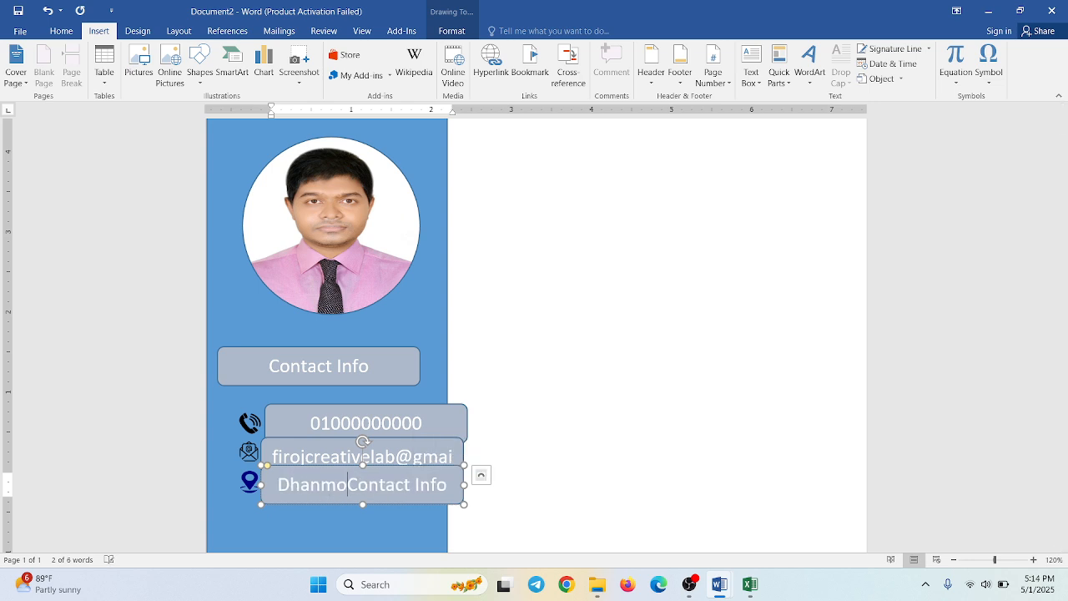
{"action": "key", "text": "BackSpace"}
{"action": "key", "text": "BackSpace"}
{"action": "key", "text": "BackSpace"}
{"action": "key", "text": "BackSpace"}
{"action": "key", "text": "BackSpace"}
{"action": "key", "text": "BackSpace"}
{"action": "triple_click", "coordinate": [415, 490]}
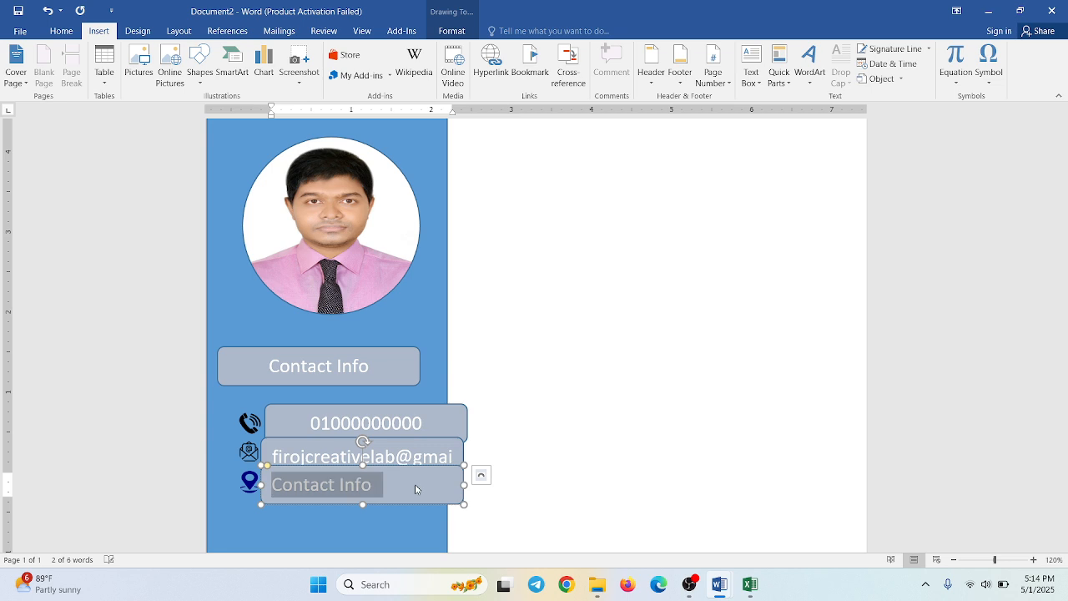
{"action": "key", "text": "BackSpace"}
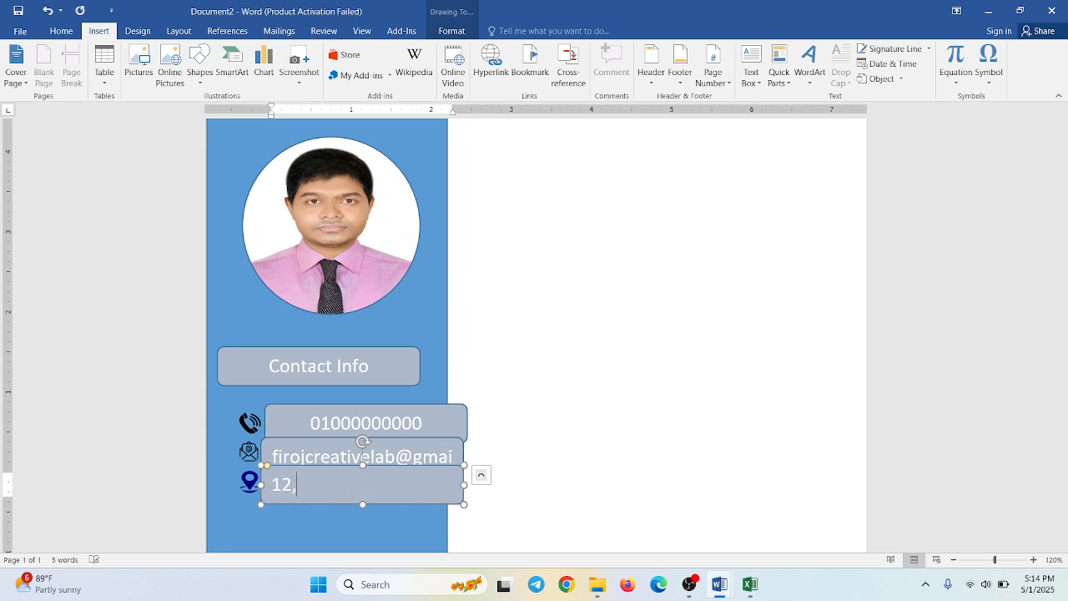
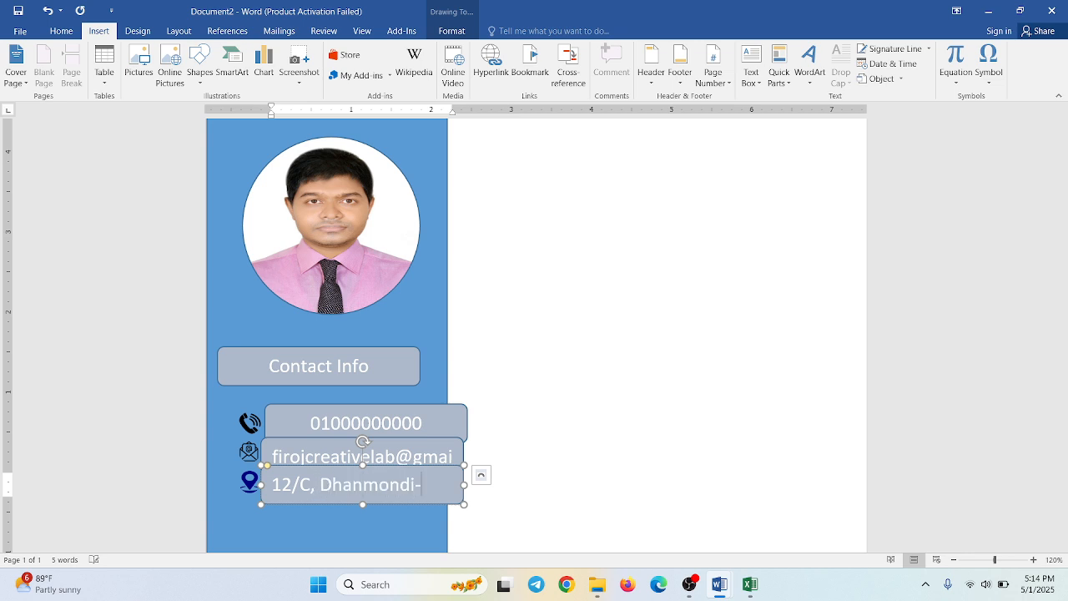
{"action": "left_click", "coordinate": [543, 436]}
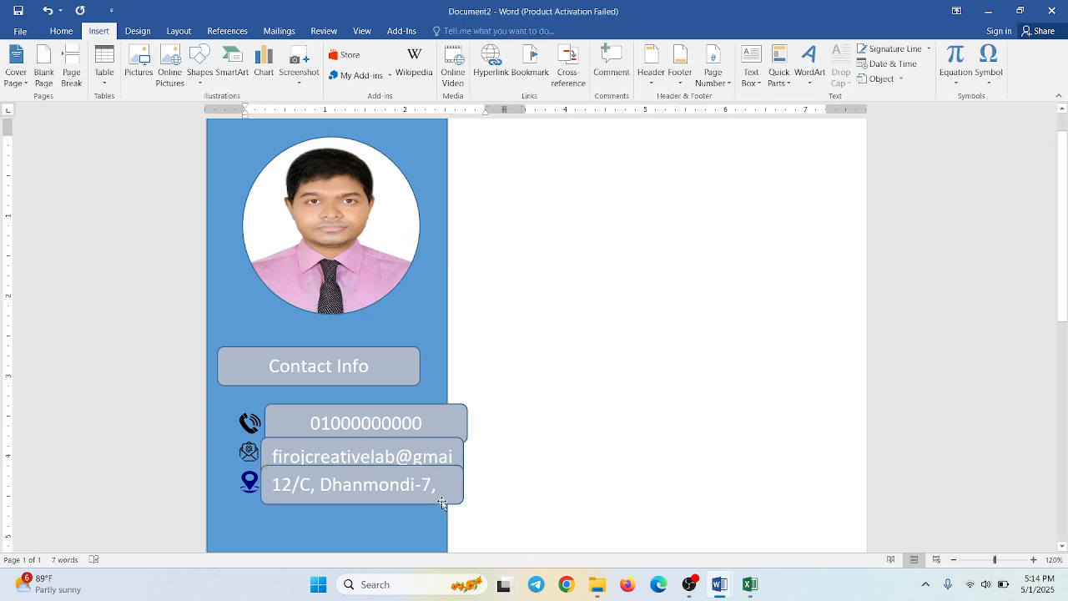
- Select the phone, mail and location icons together and shift them close to the sidebar's left edge
{"action": "left_click", "coordinate": [442, 503]}
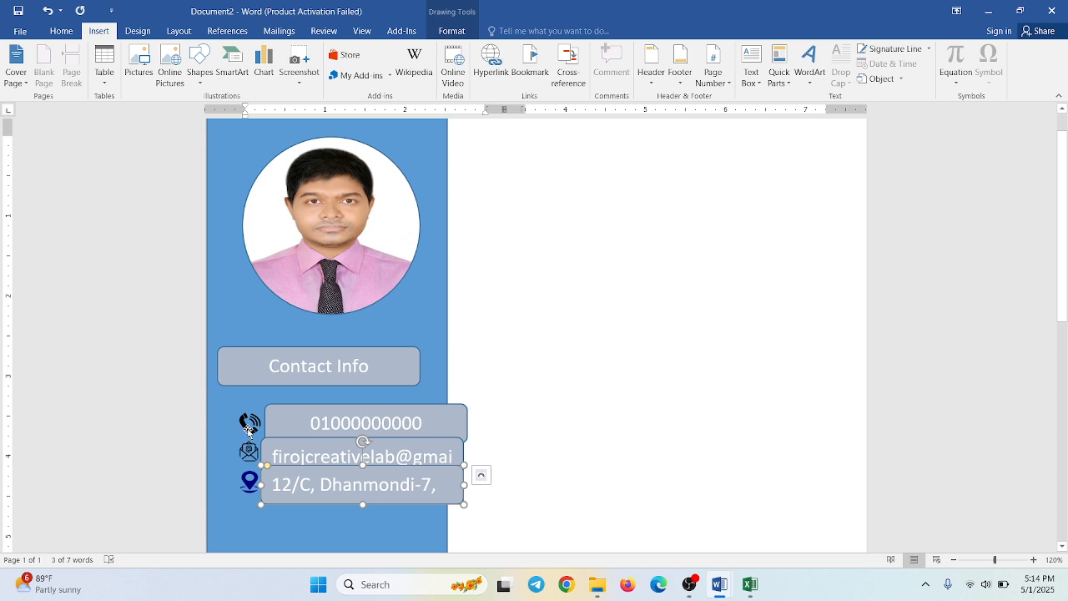
{"action": "left_click", "coordinate": [248, 427]}
{"action": "left_click", "coordinate": [248, 453], "text": "ctrl"}
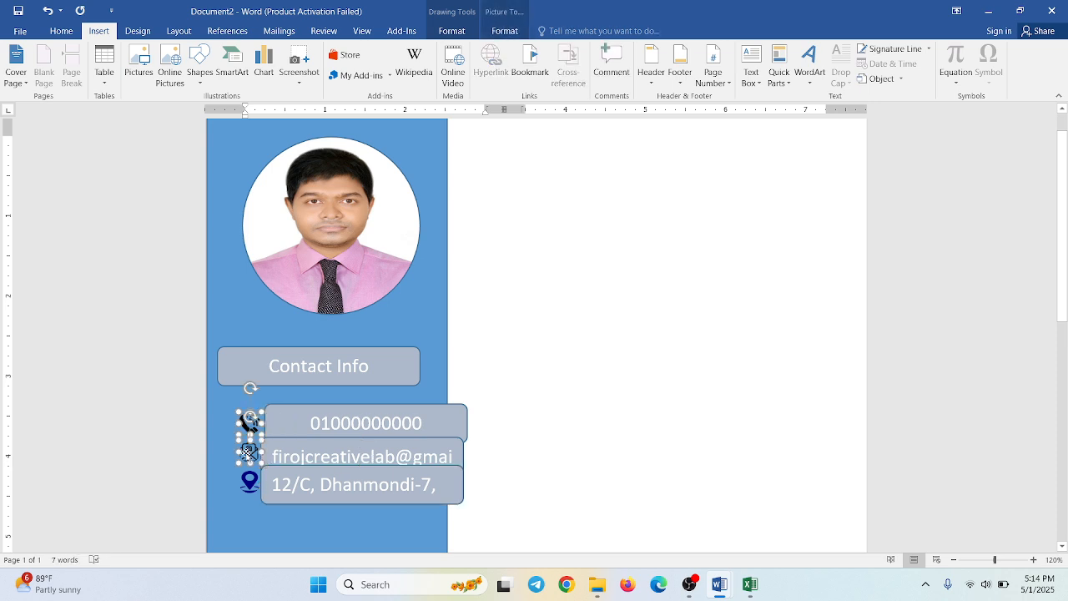
{"action": "left_click", "coordinate": [251, 483], "text": "ctrl"}
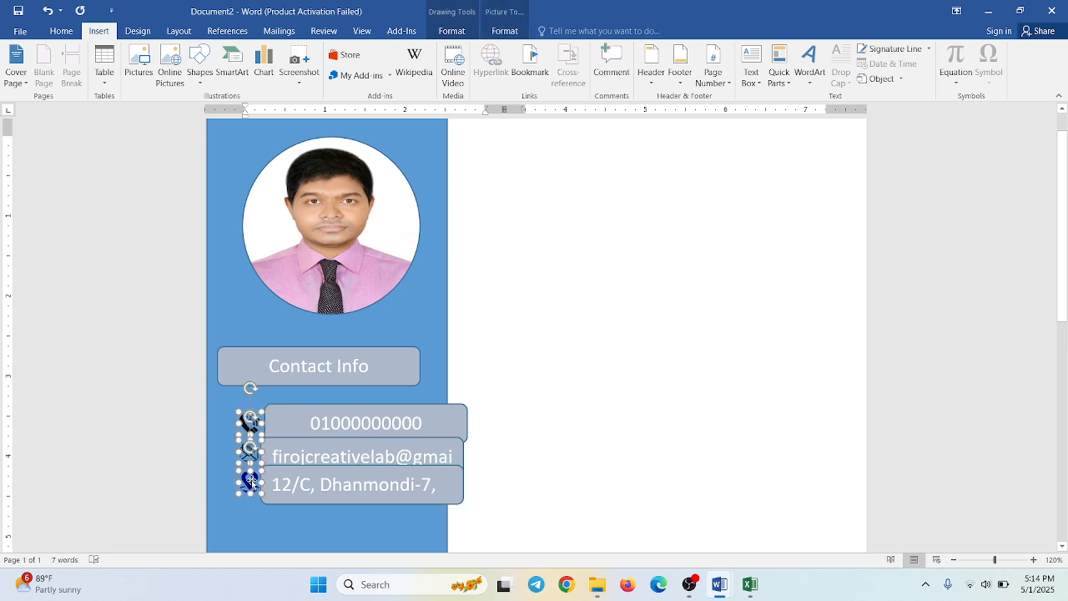
{"action": "key", "text": "Left"}
{"action": "key", "text": "Left"}
{"action": "key", "text": "Left"}
{"action": "key", "text": "Left"}
{"action": "key", "text": "Left"}
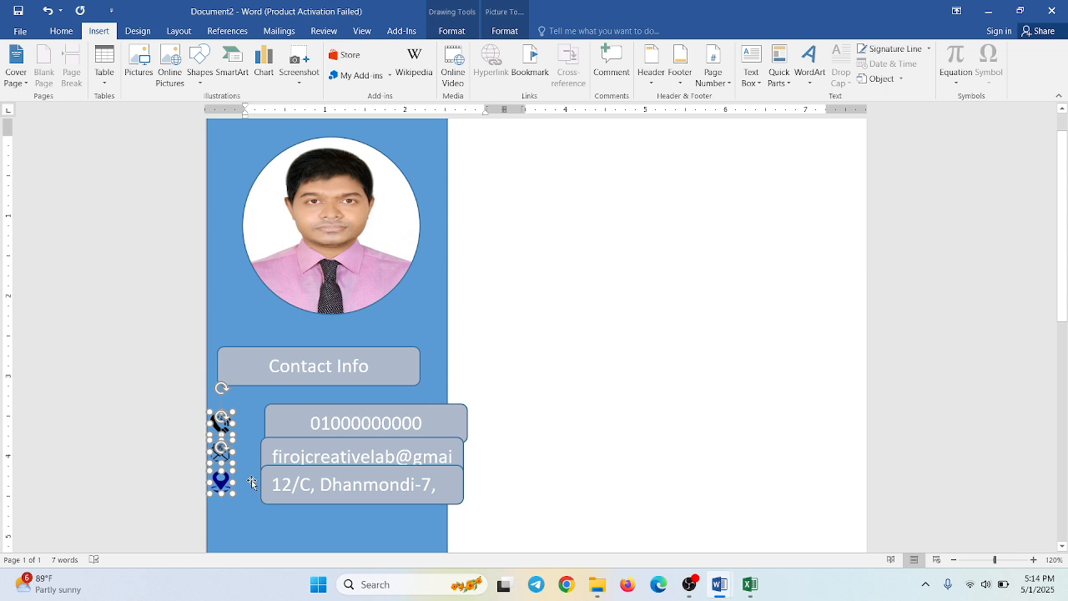
{"action": "key", "text": "Right"}
{"action": "key", "text": "Right"}
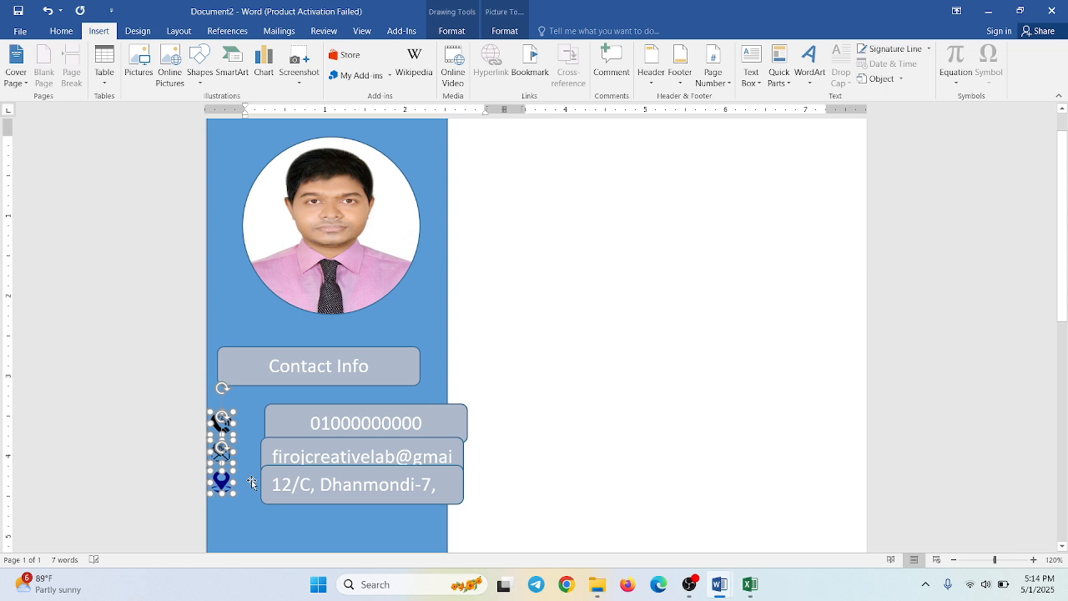
- Move the phone, e-mail and address boxes inside the sidebar next to the icons, stacked in one column without overlap
{"action": "left_click", "coordinate": [324, 407]}
{"action": "left_click_drag", "start_coordinate": [323, 406], "coordinate": [294, 410]}
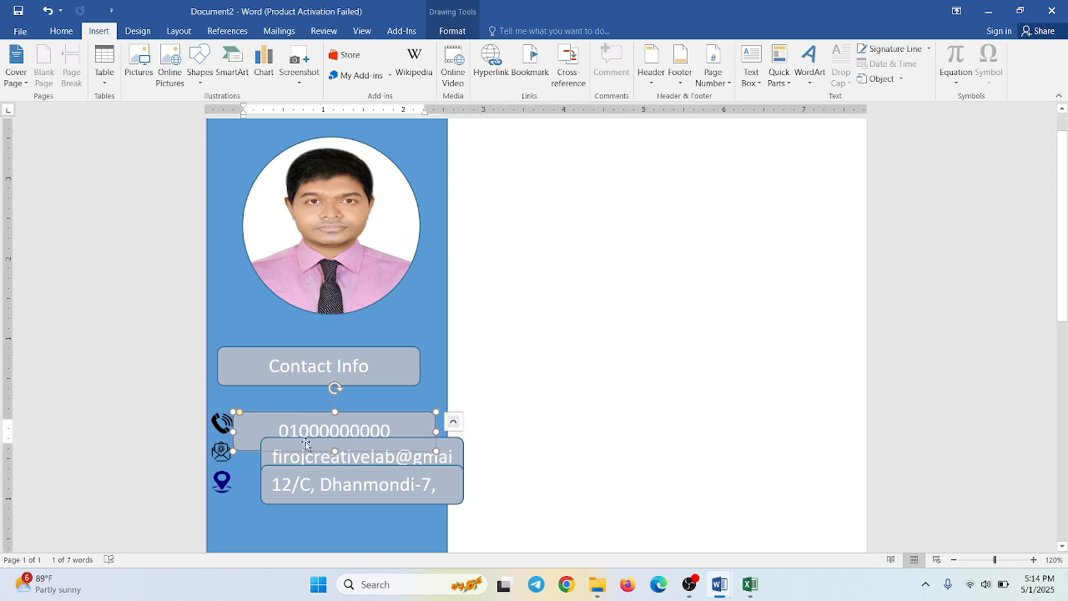
{"action": "left_click", "coordinate": [306, 444]}
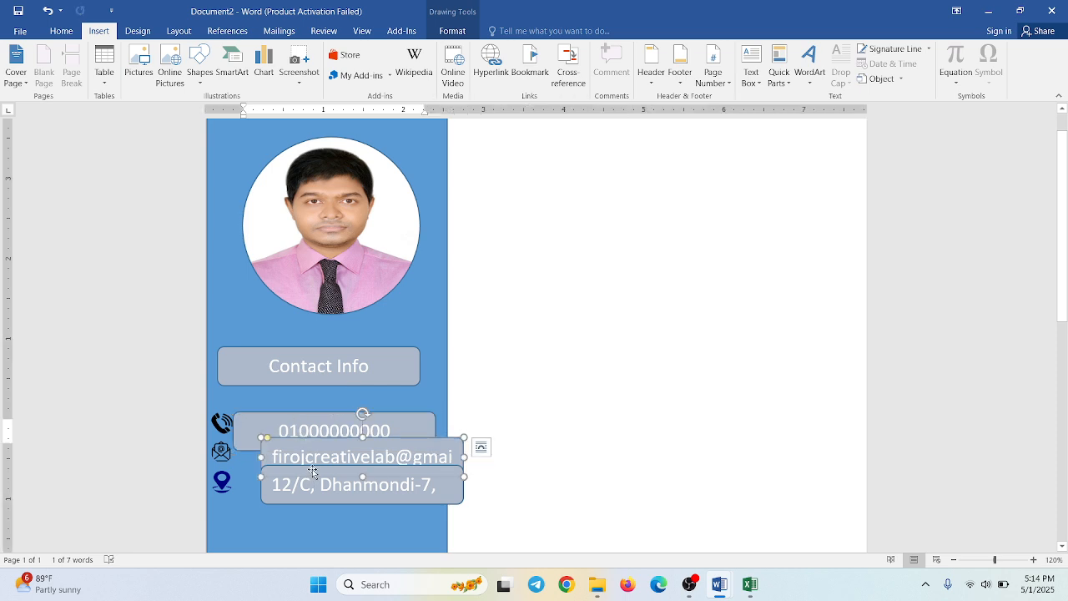
{"action": "left_click_drag", "start_coordinate": [312, 470], "coordinate": [288, 496]}
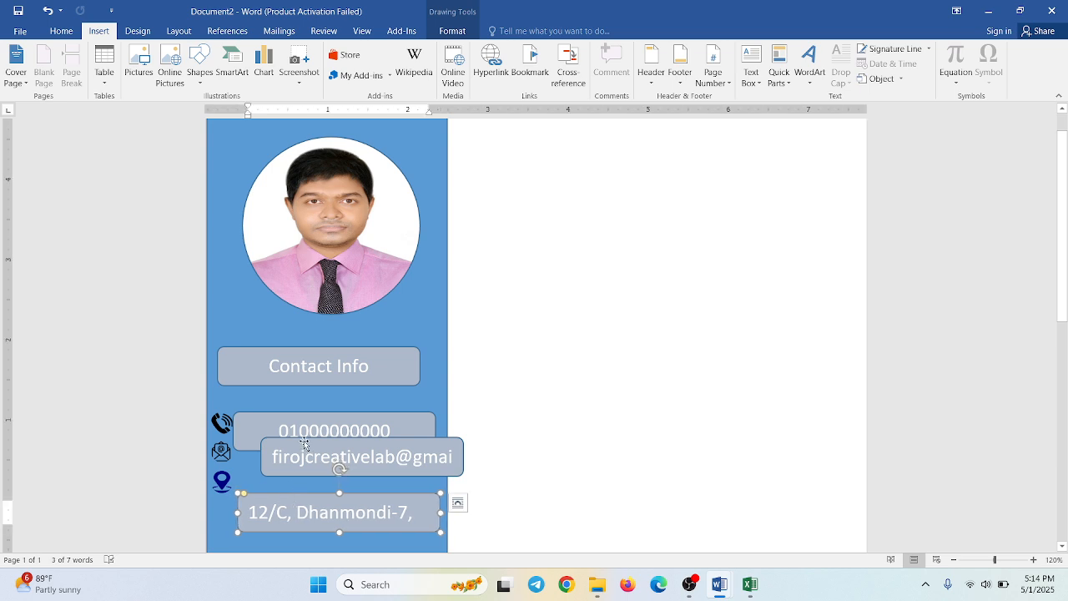
{"action": "left_click_drag", "start_coordinate": [304, 443], "coordinate": [280, 458]}
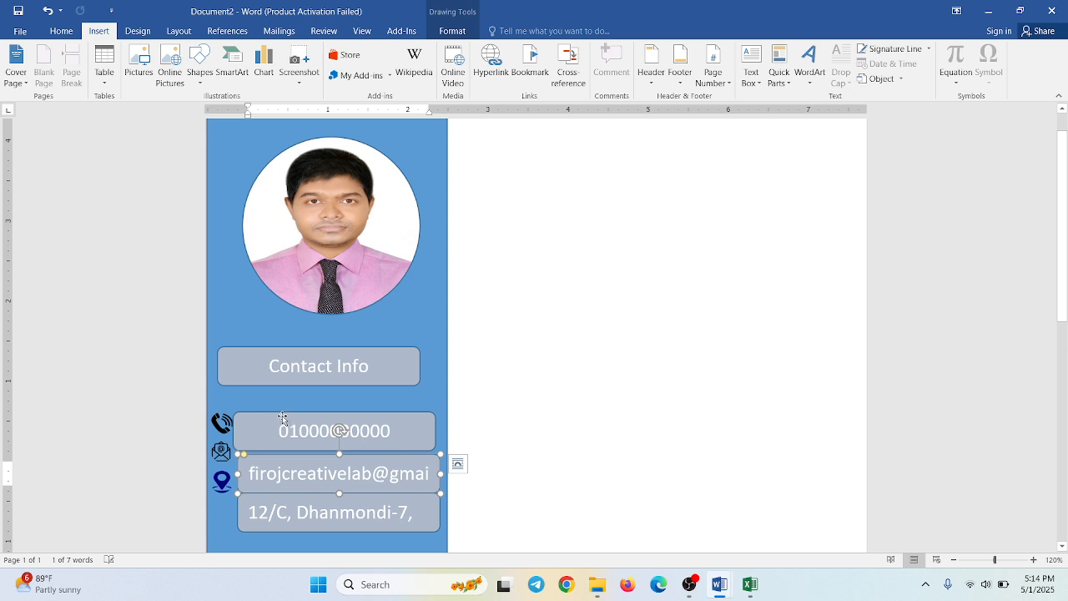
{"action": "left_click_drag", "start_coordinate": [283, 418], "coordinate": [288, 409]}
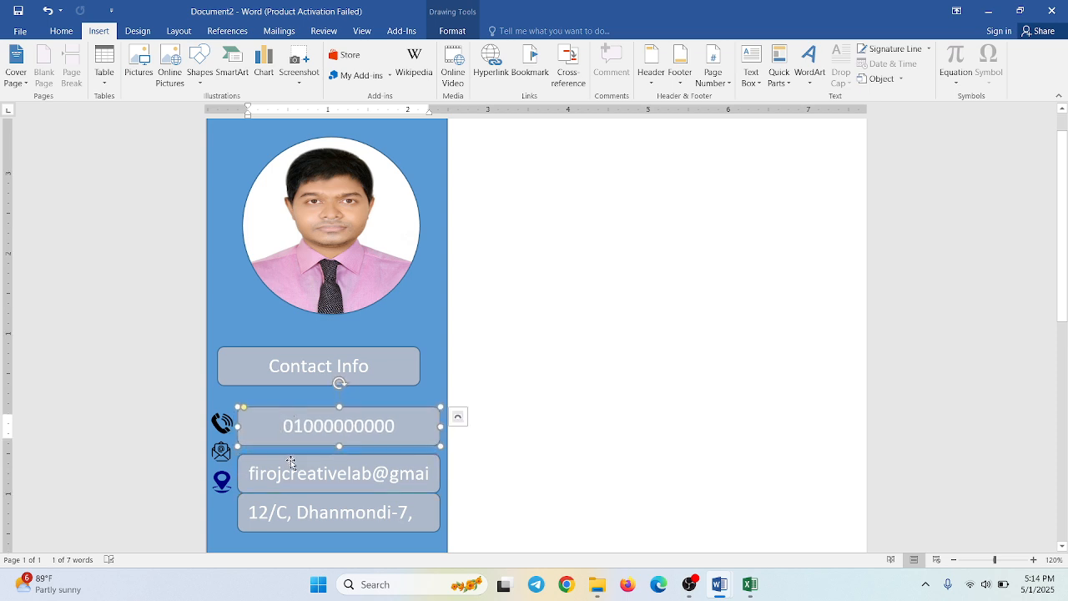
- Move the e-mail and address boxes up towards their icons and make the address box tall enough for two lines
{"action": "left_click_drag", "start_coordinate": [290, 458], "coordinate": [288, 441]}
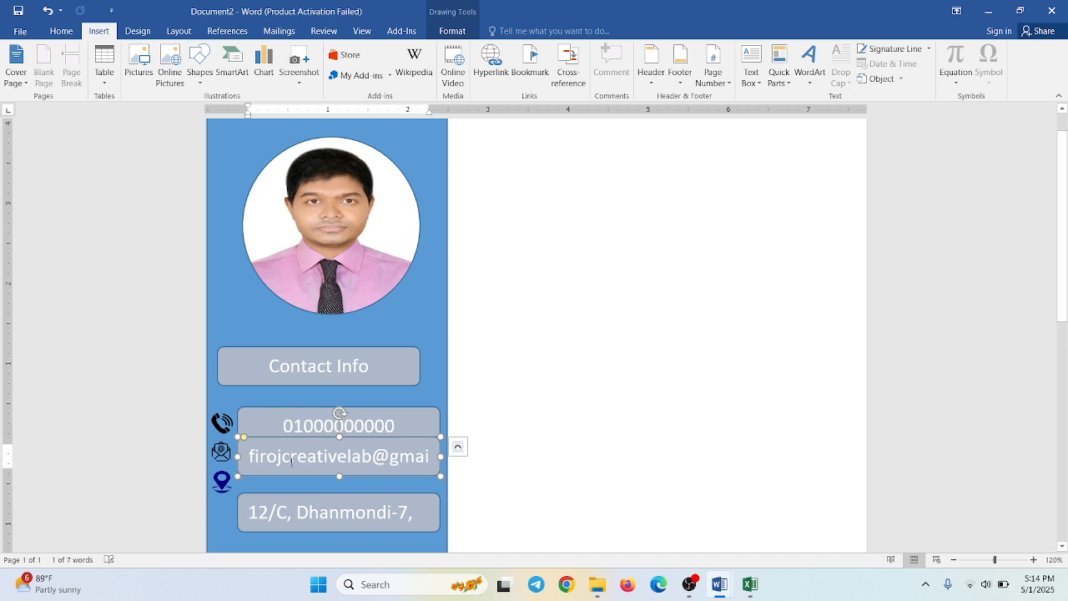
{"action": "left_click_drag", "start_coordinate": [295, 498], "coordinate": [294, 480]}
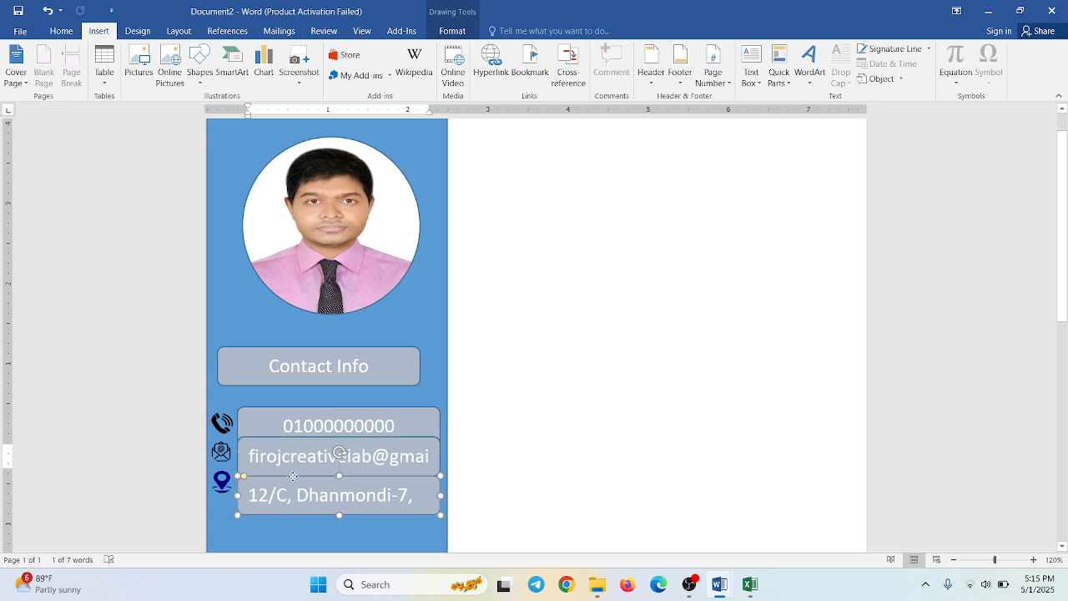
{"action": "left_click_drag", "start_coordinate": [339, 515], "coordinate": [342, 538]}
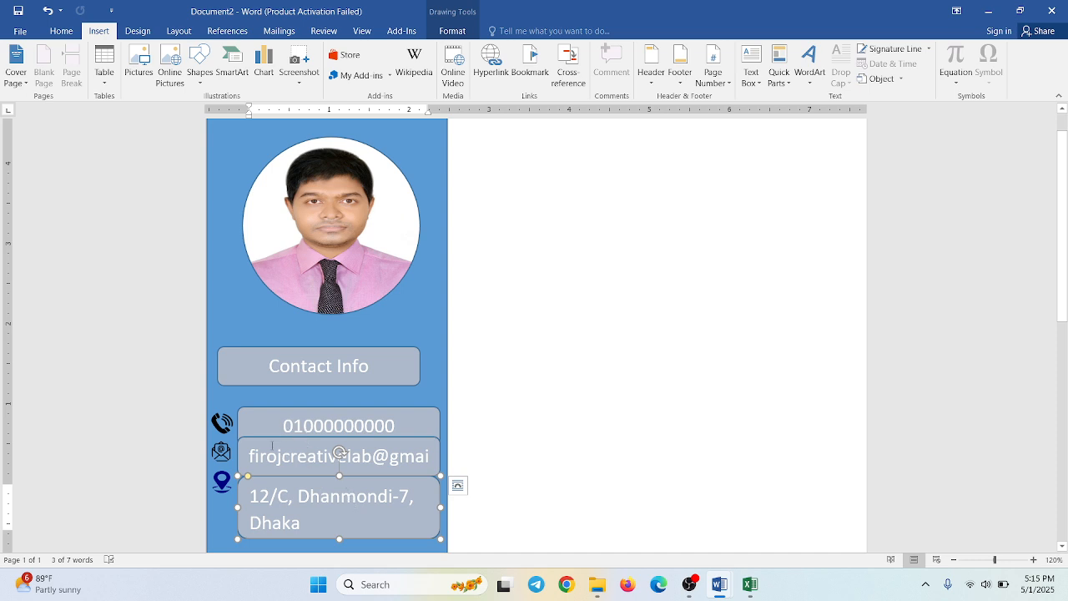
- Select the phone, e-mail and address boxes together and set them to No Fill and No Outline
{"action": "left_click", "coordinate": [272, 445], "text": "shift"}
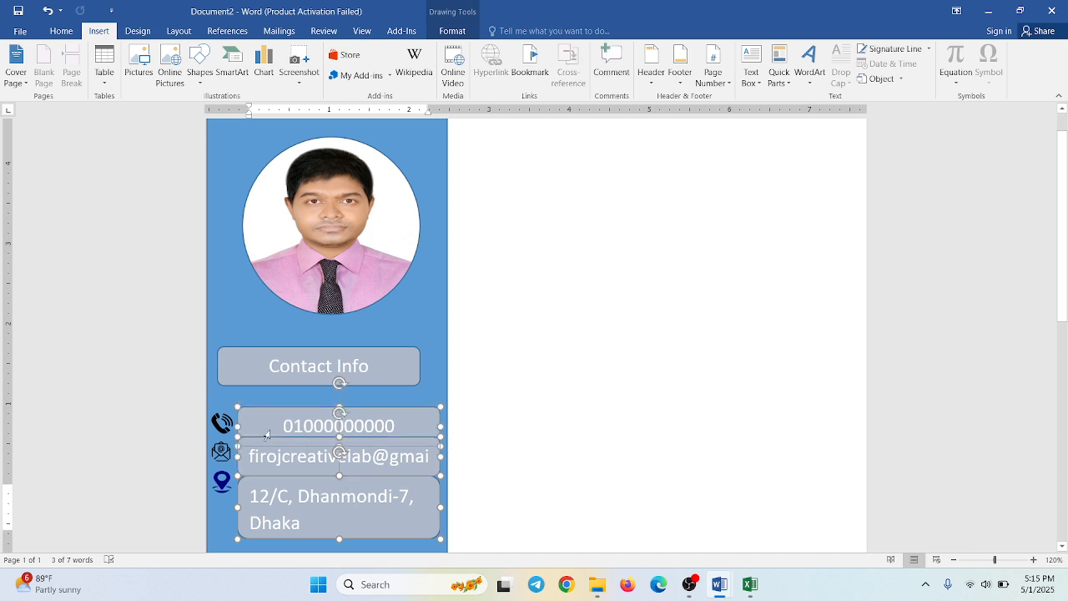
{"action": "left_click", "coordinate": [267, 435], "text": "shift"}
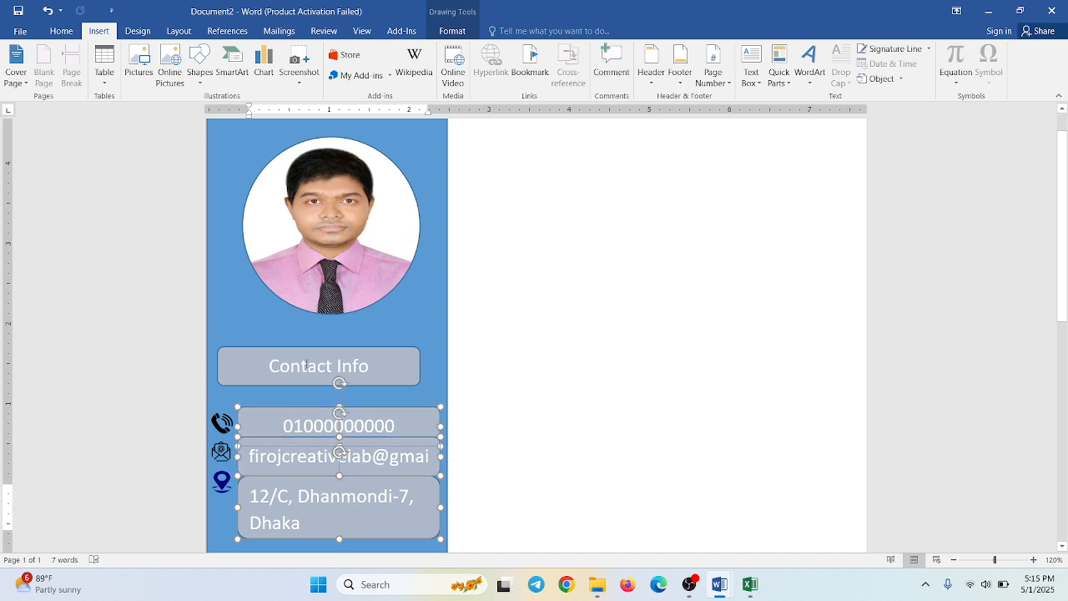
{"action": "left_click", "coordinate": [452, 31]}
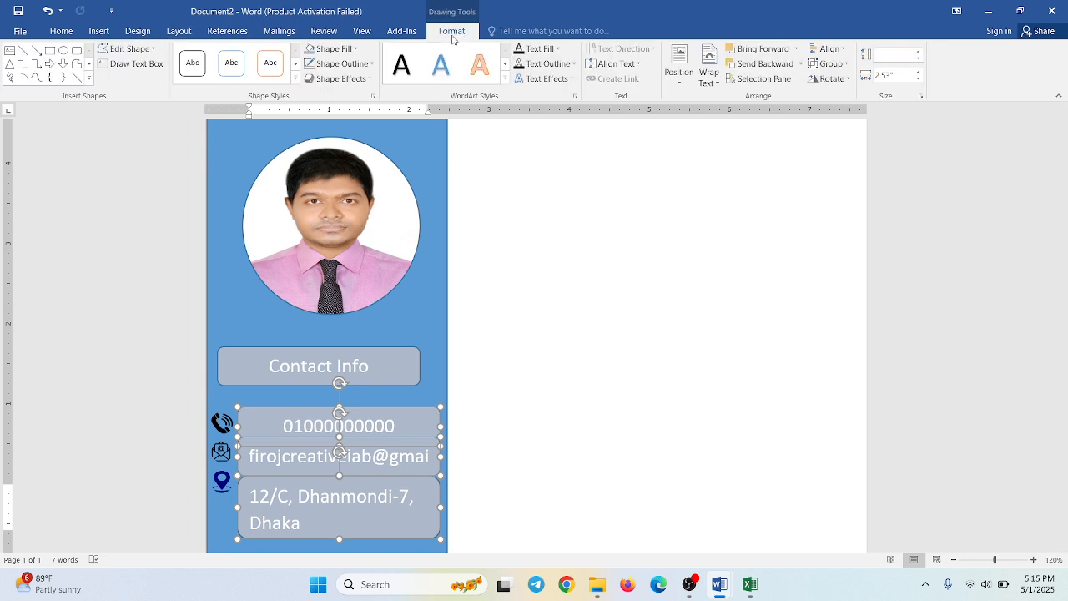
{"action": "left_click", "coordinate": [334, 48]}
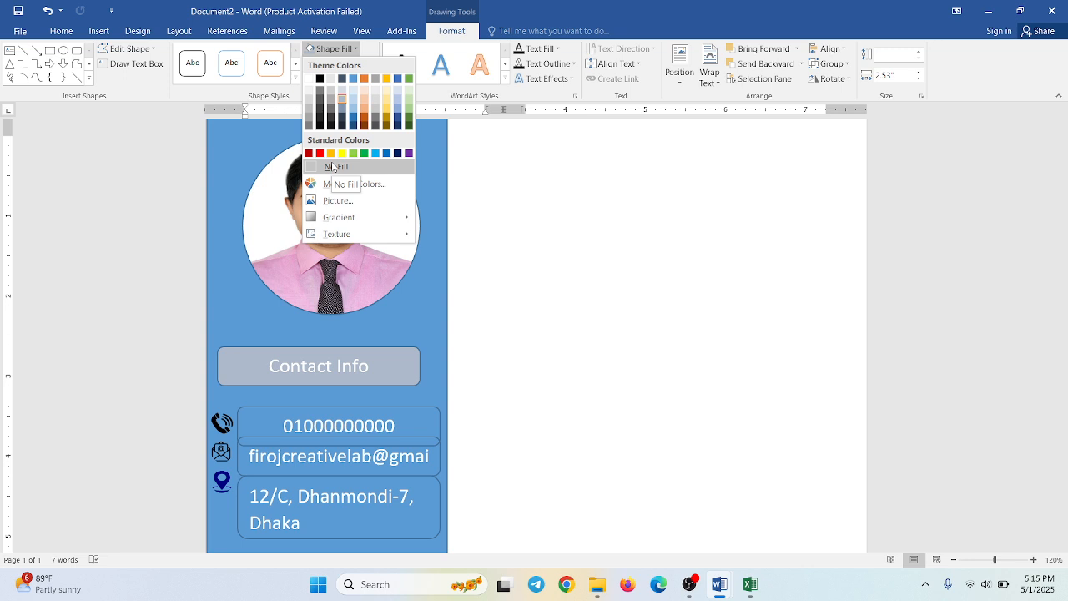
{"action": "left_click", "coordinate": [333, 167]}
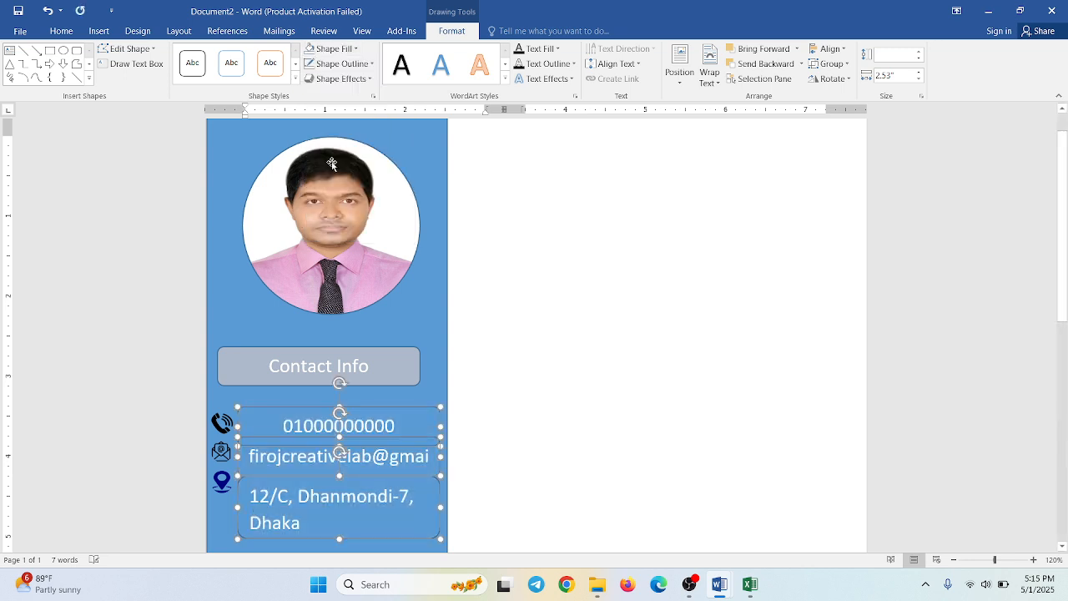
{"action": "left_click", "coordinate": [347, 64]}
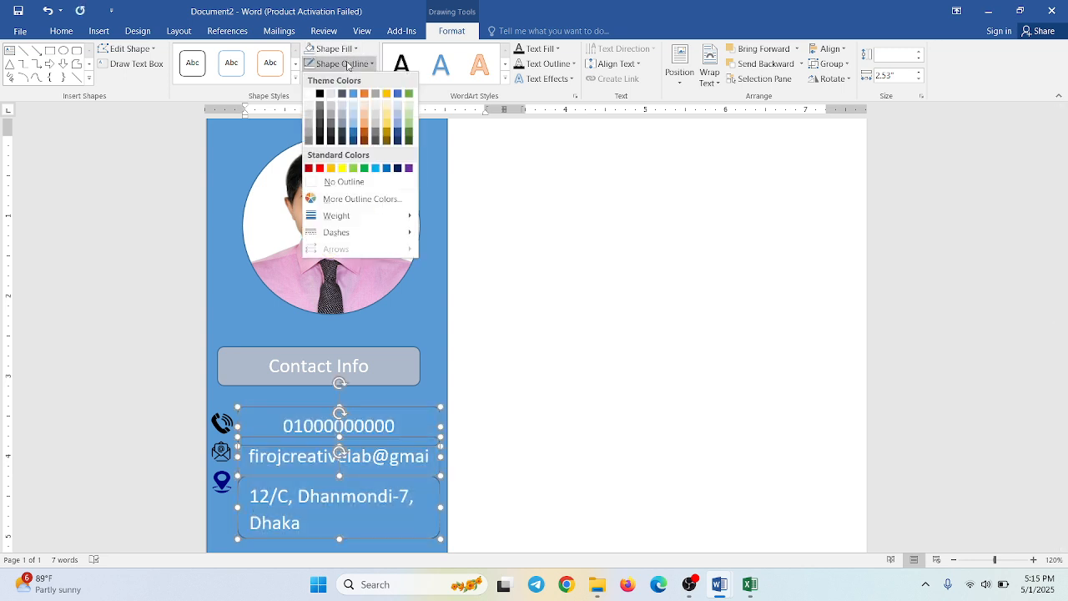
{"action": "left_click", "coordinate": [335, 183]}
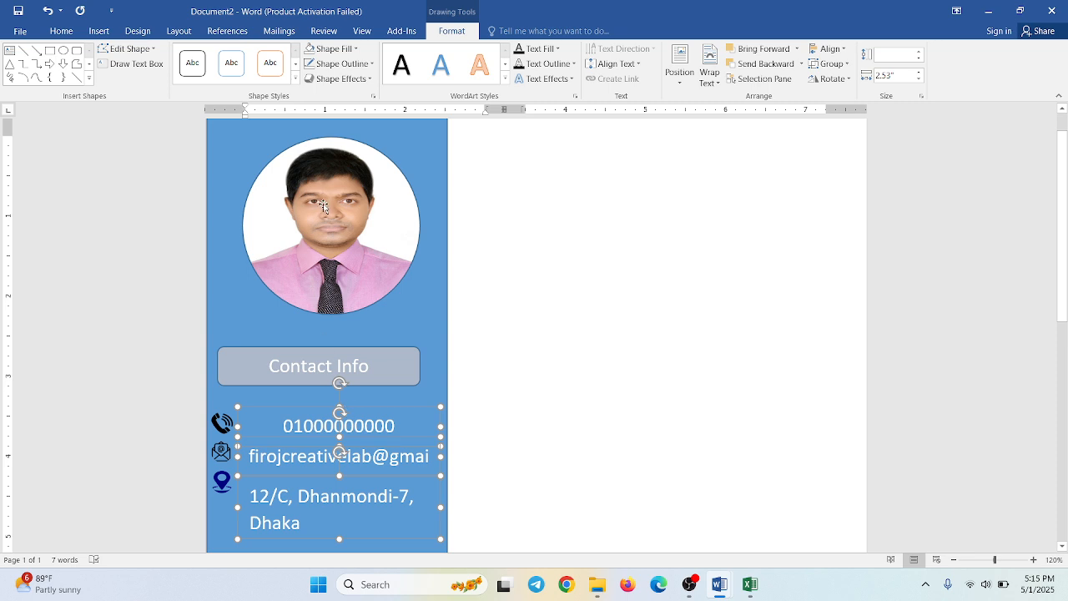
- Left-align the text in the phone and e-mail boxes to match the address text
{"action": "left_click", "coordinate": [61, 30]}
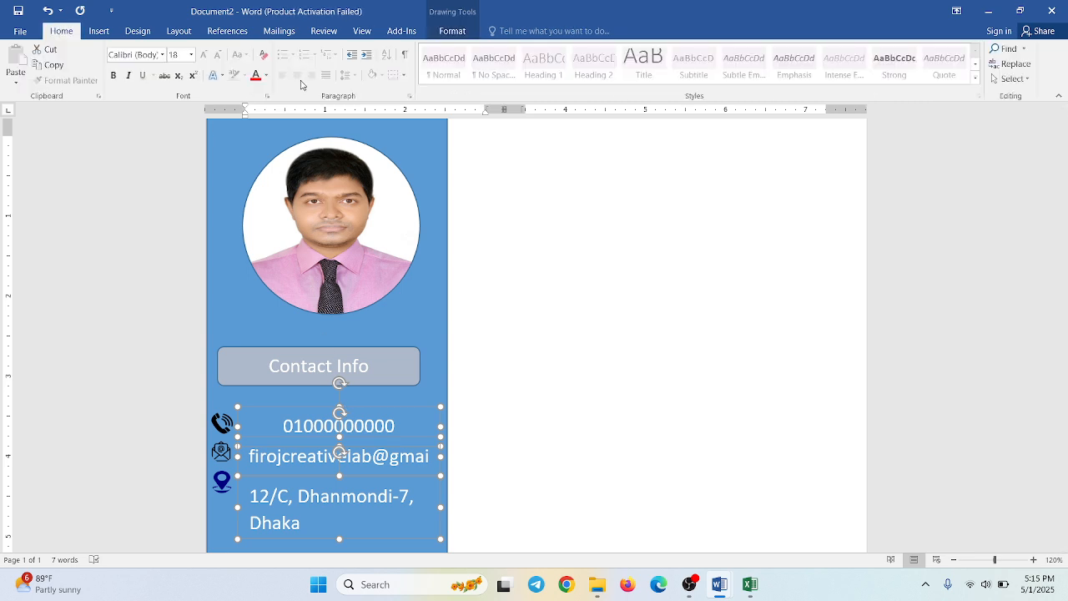
{"action": "left_click", "coordinate": [523, 414]}
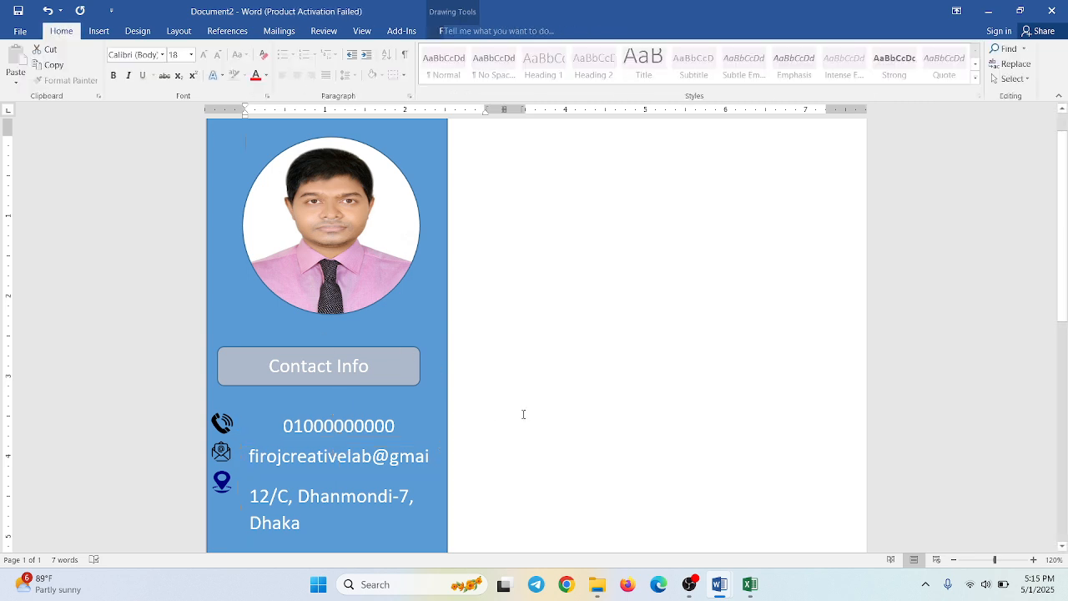
{"action": "double_click", "coordinate": [338, 425]}
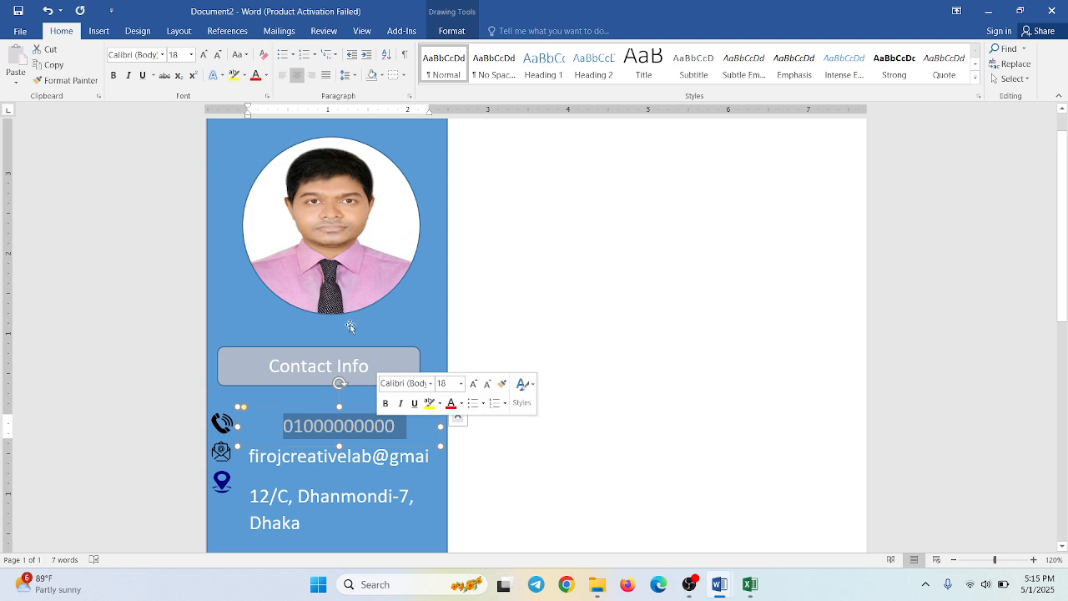
{"action": "left_click", "coordinate": [282, 75]}
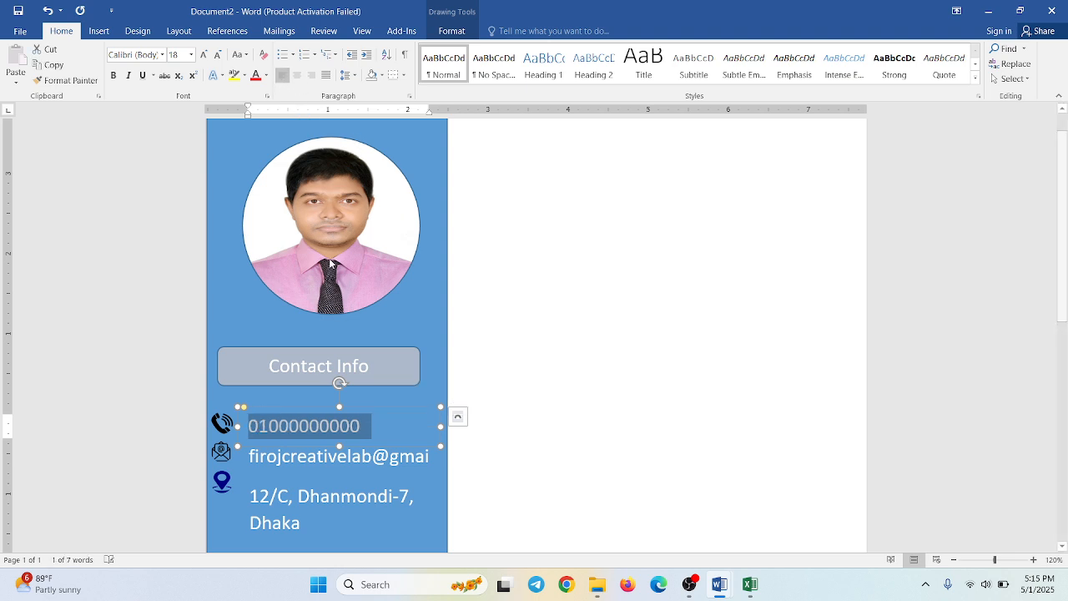
{"action": "double_click", "coordinate": [318, 457]}
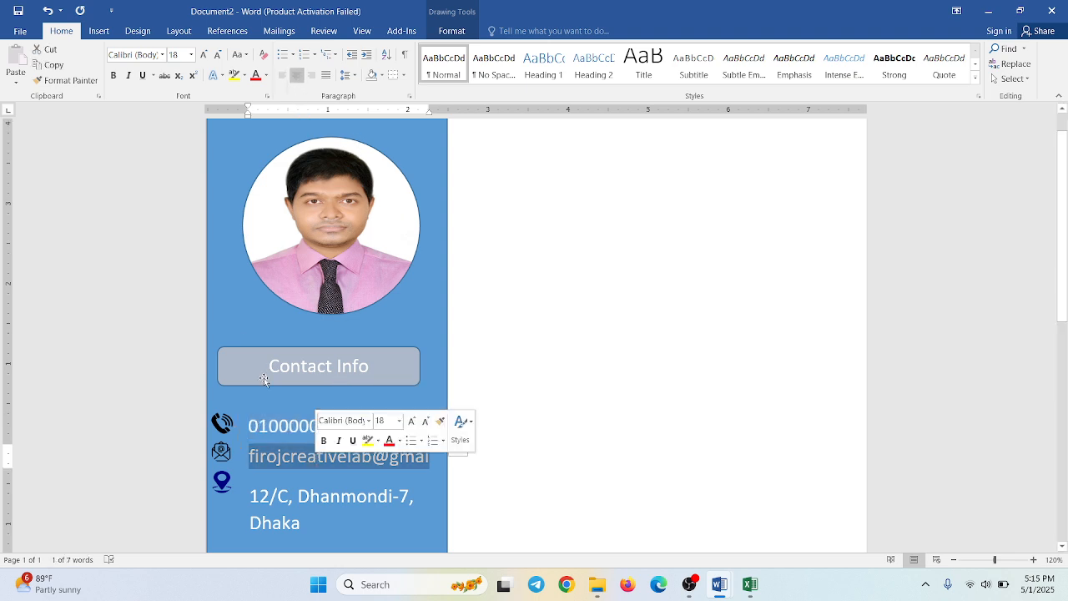
{"action": "left_click", "coordinate": [284, 77]}
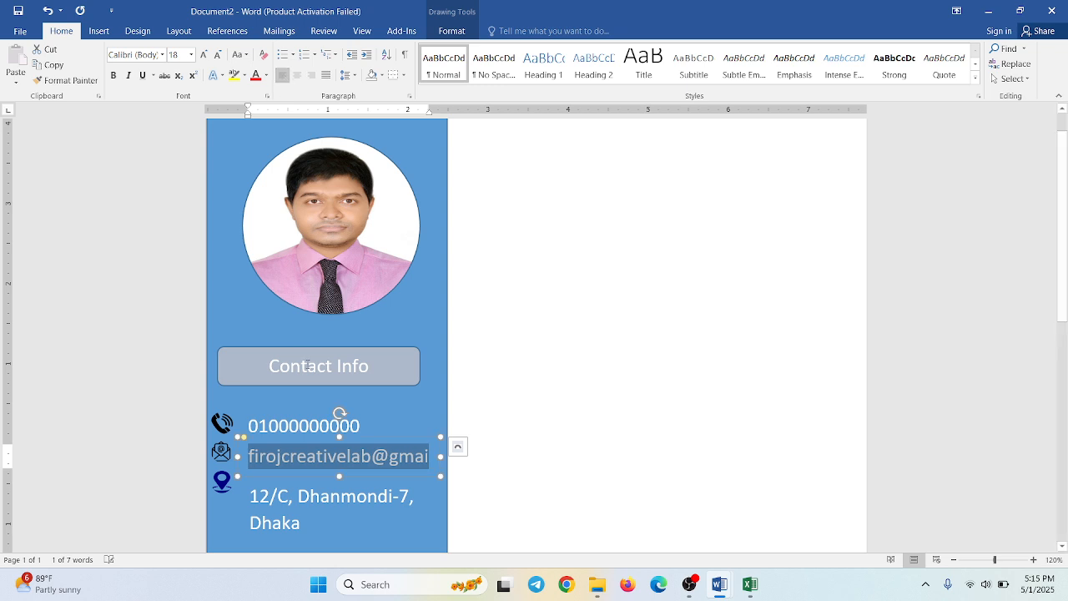
{"action": "triple_click", "coordinate": [292, 503]}
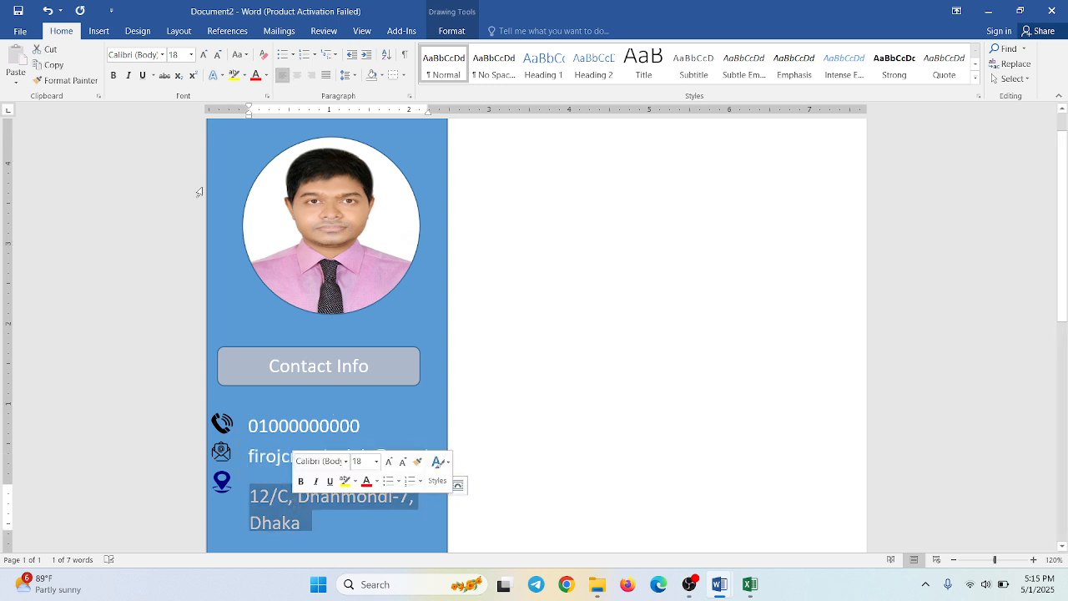
{"action": "left_click", "coordinate": [473, 452]}
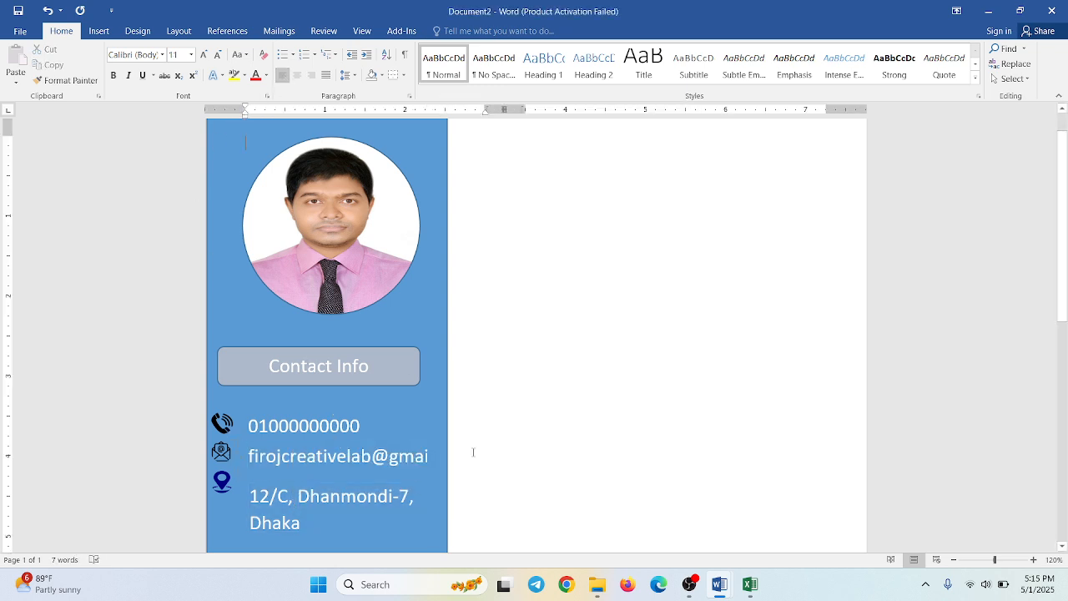
- Nudge the phone number box up slightly beside the phone icon
{"action": "left_click", "coordinate": [310, 425]}
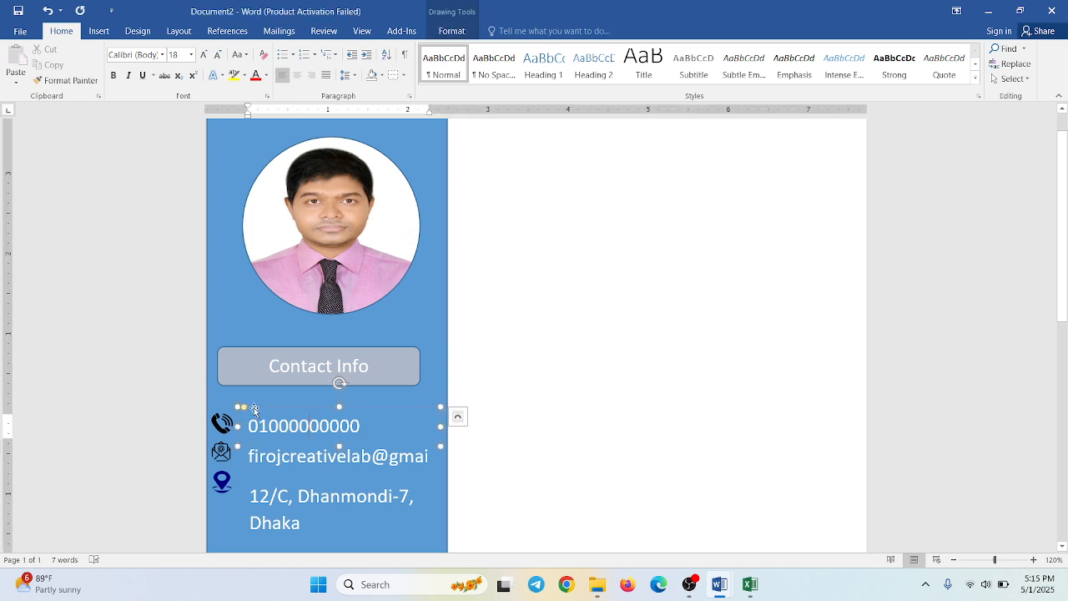
{"action": "left_click_drag", "start_coordinate": [254, 405], "coordinate": [254, 407]}
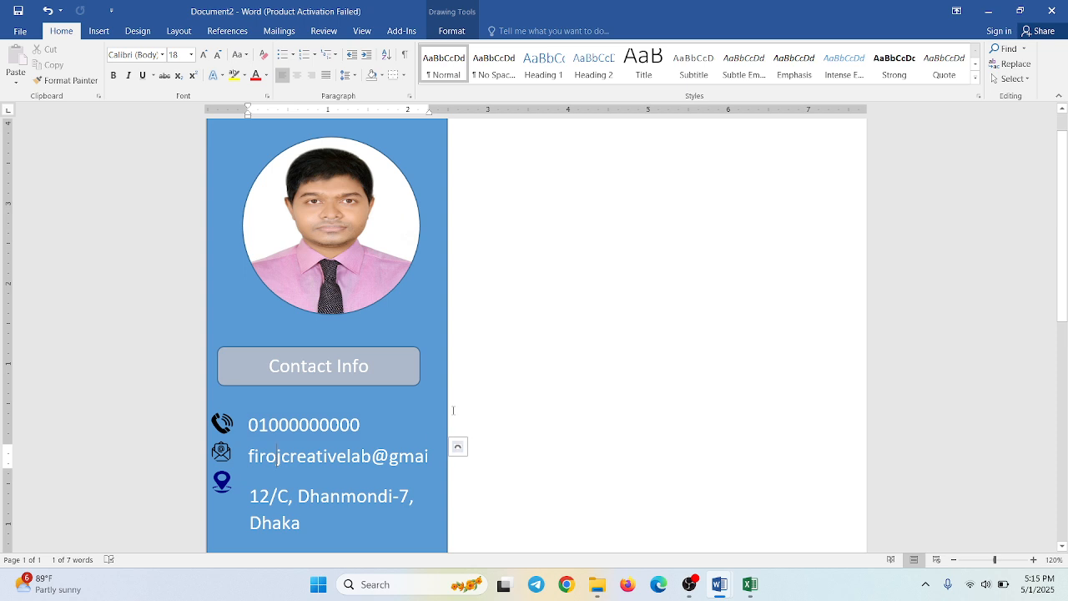
{"action": "left_click", "coordinate": [516, 407]}
- Shift the location, mail and phone icons down so each lines up with the first line of its contact text
{"action": "scroll", "coordinate": [589, 408], "scroll_direction": "down", "scroll_amount": 4}
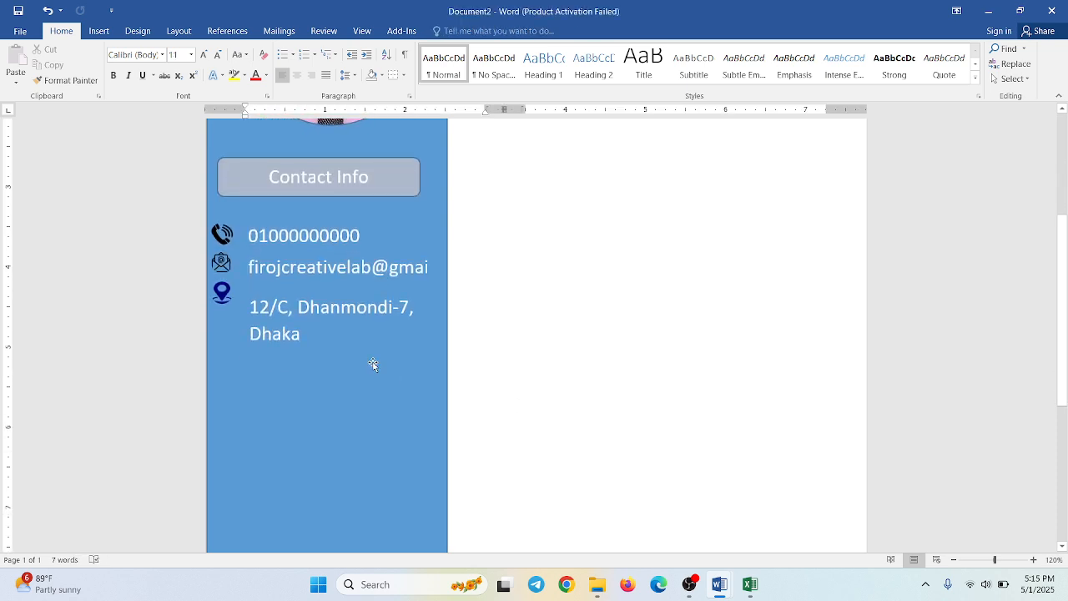
{"action": "left_click", "coordinate": [222, 297]}
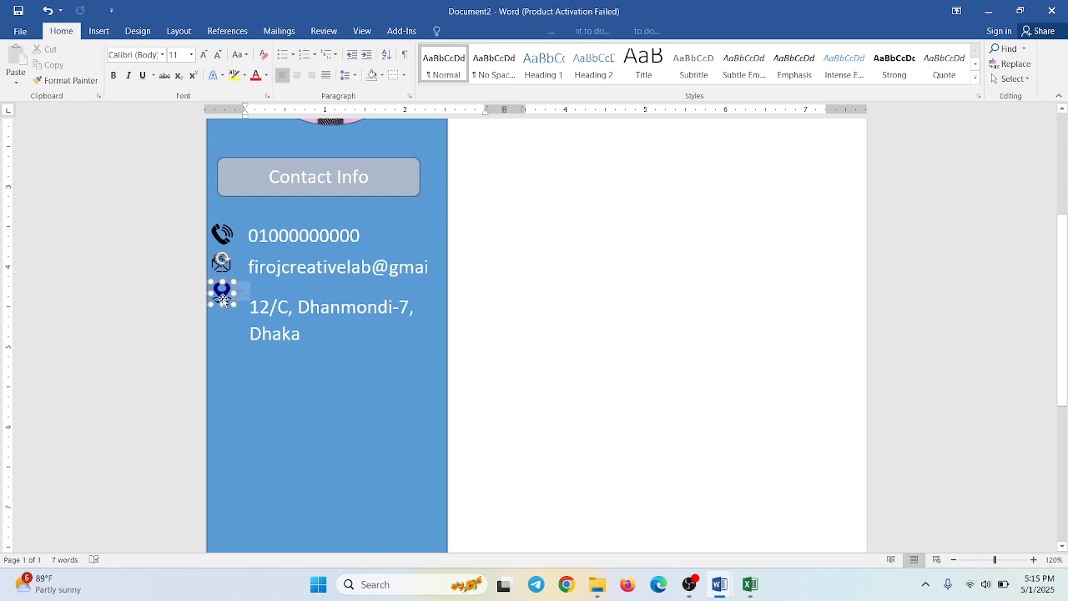
{"action": "left_click_drag", "start_coordinate": [222, 298], "coordinate": [224, 315]}
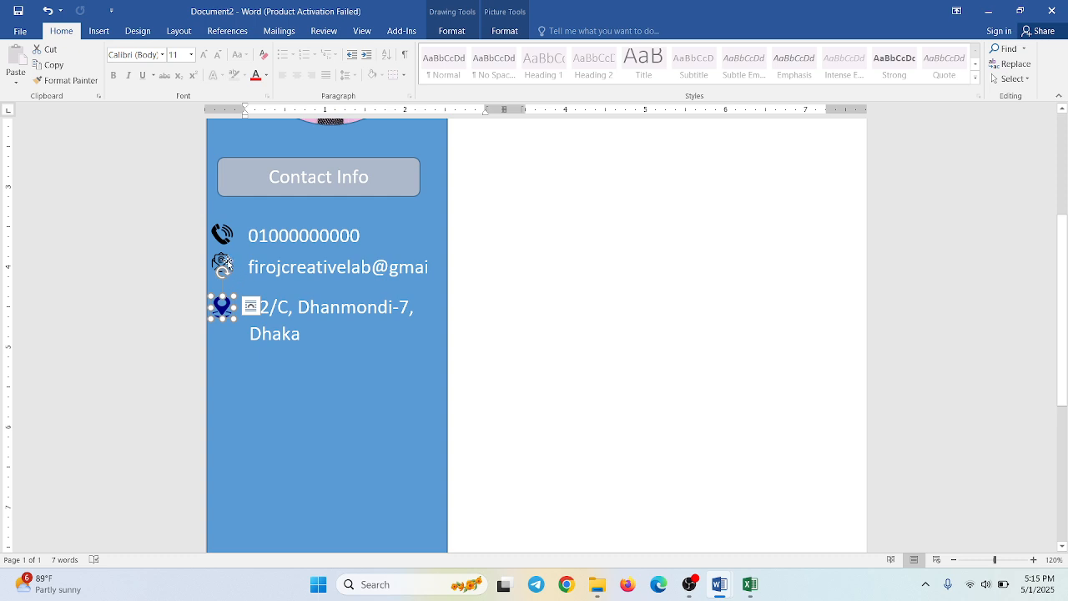
{"action": "left_click", "coordinate": [223, 263]}
{"action": "left_click_drag", "start_coordinate": [225, 262], "coordinate": [225, 267]}
{"action": "left_click", "coordinate": [250, 224]}
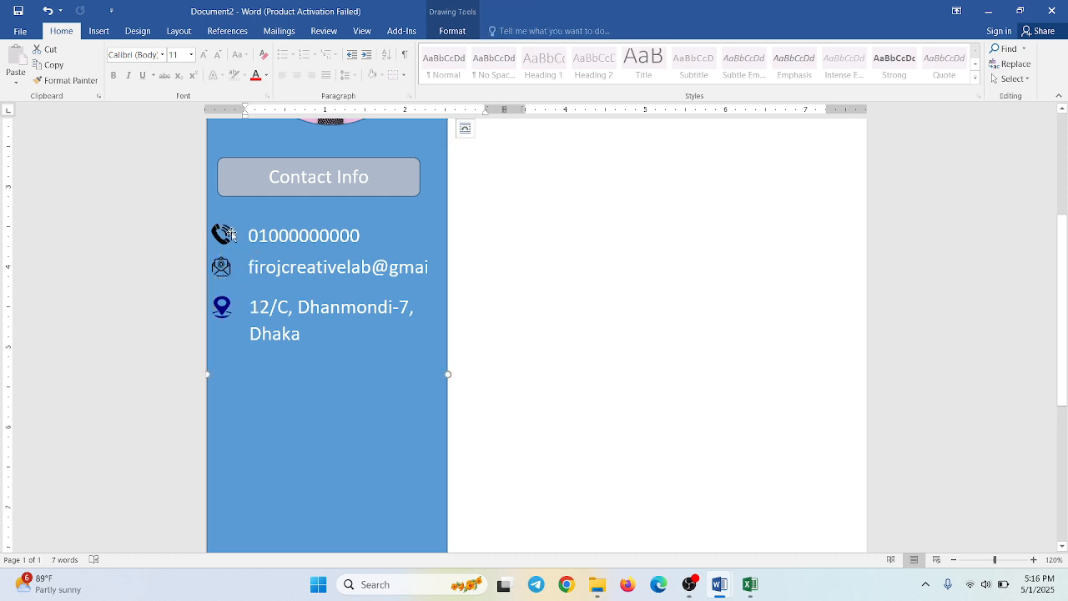
{"action": "left_click", "coordinate": [226, 236]}
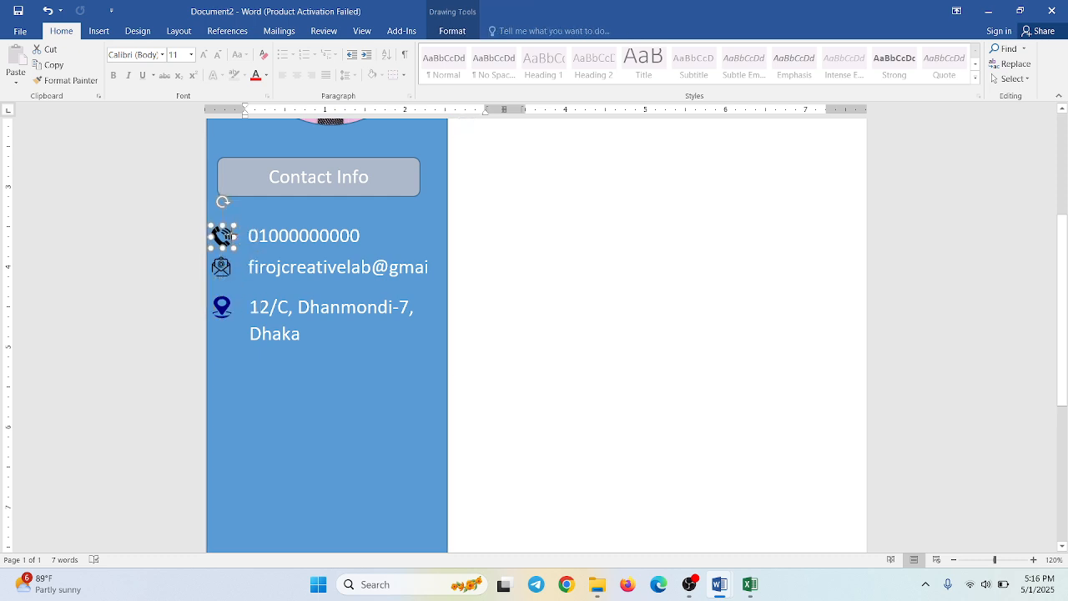
{"action": "left_click", "coordinate": [325, 420]}
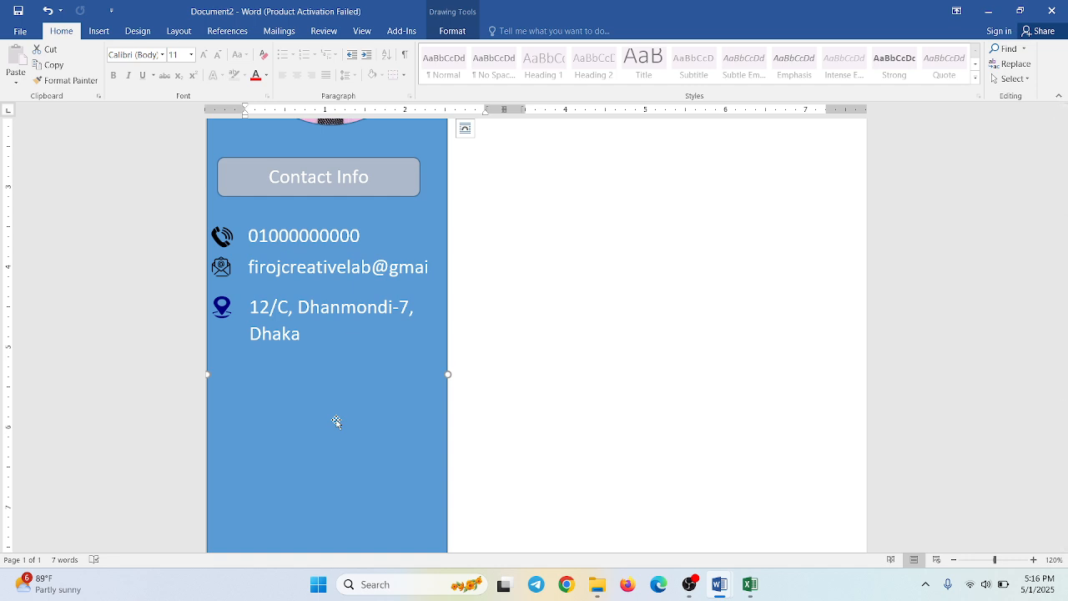
- Duplicate the Contact Info heading box directly below the address and replace the copy's text with "Skills"
{"action": "left_click", "coordinate": [261, 191]}
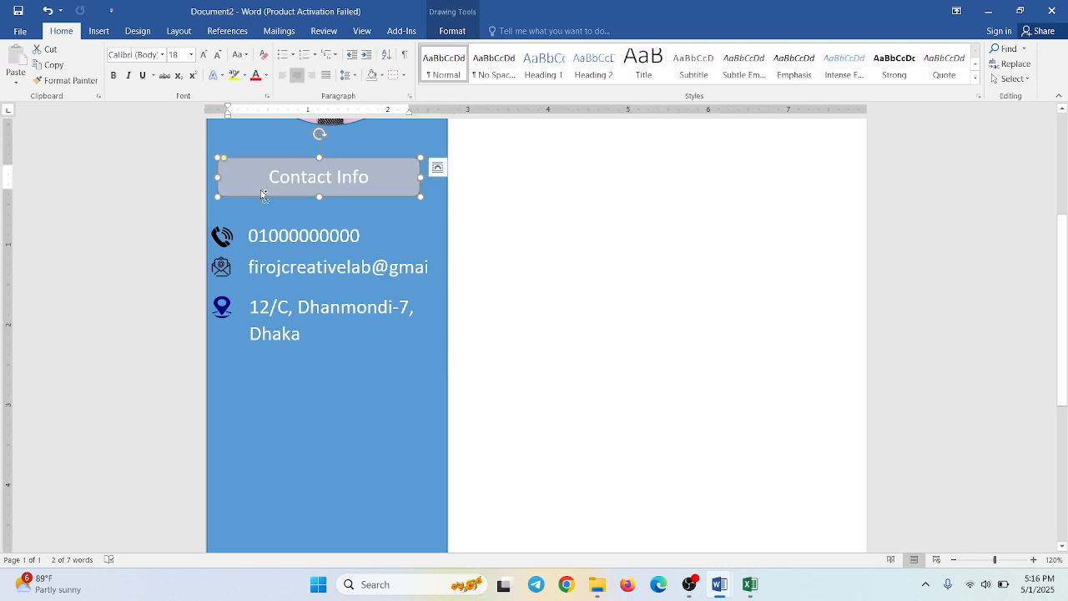
{"action": "left_click_drag", "start_coordinate": [261, 194], "coordinate": [260, 387]}
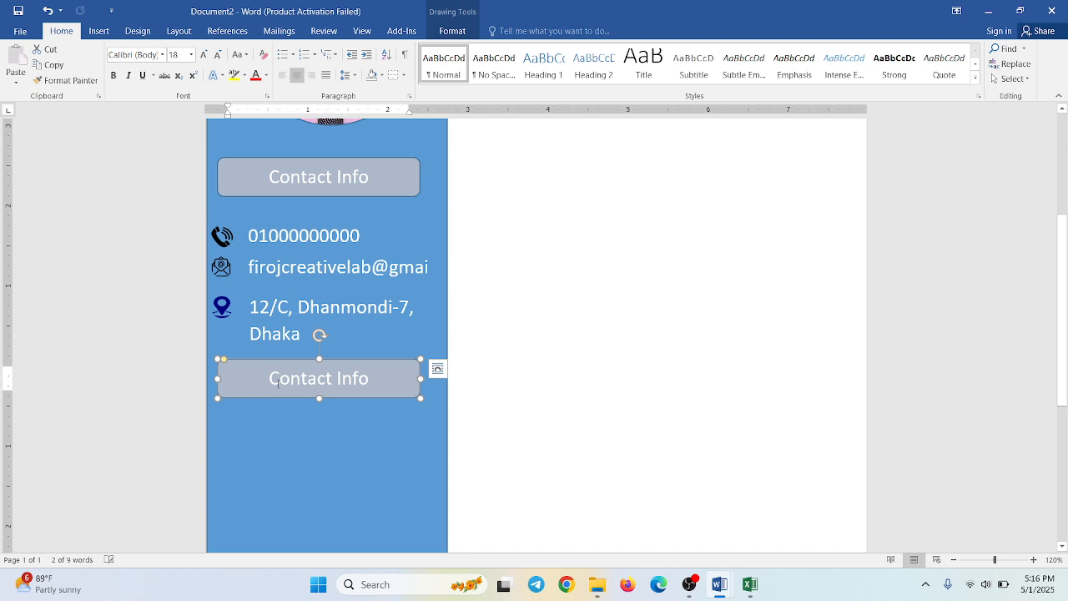
{"action": "triple_click", "coordinate": [278, 381]}
{"action": "left_click", "coordinate": [269, 379]}
{"action": "type", "text": "S"}
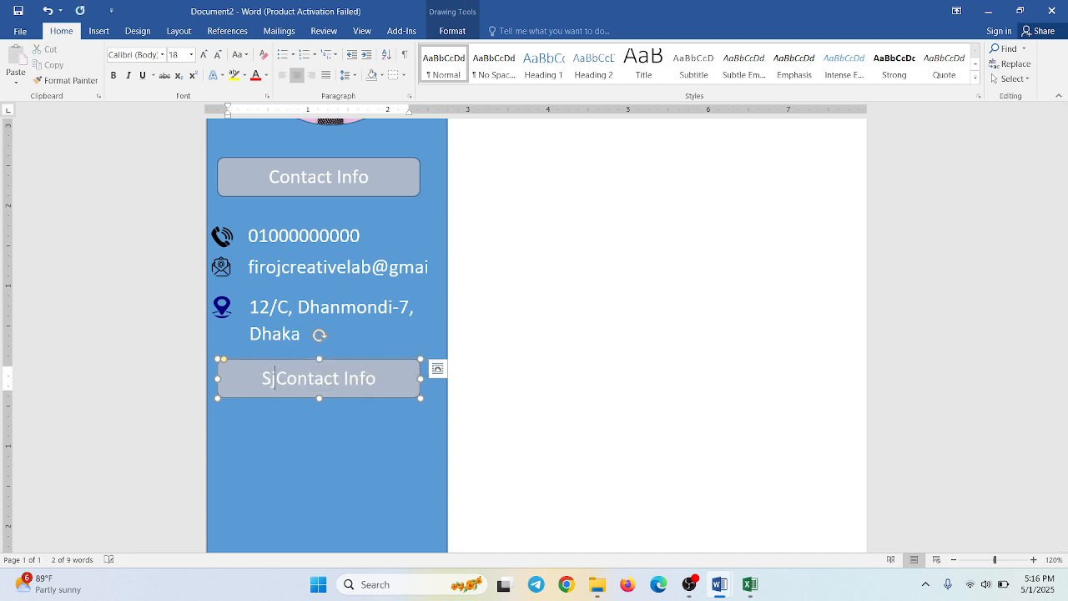
{"action": "triple_click", "coordinate": [278, 382]}
{"action": "key", "text": "Delete"}
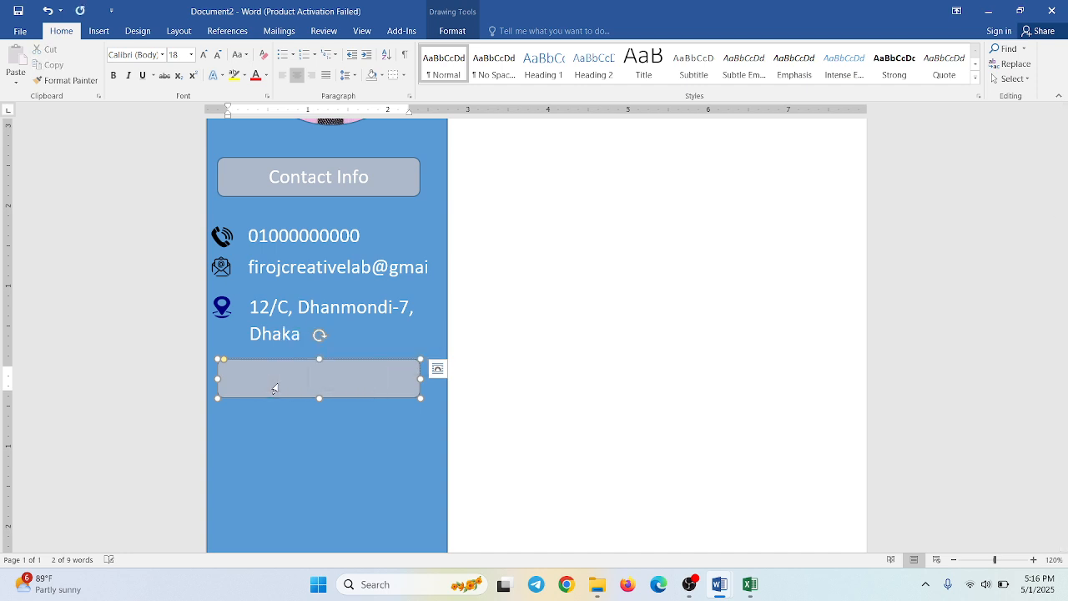
{"action": "type", "text": "Skills"}
{"action": "key", "text": "Escape"}
{"action": "left_click", "coordinate": [269, 452]}
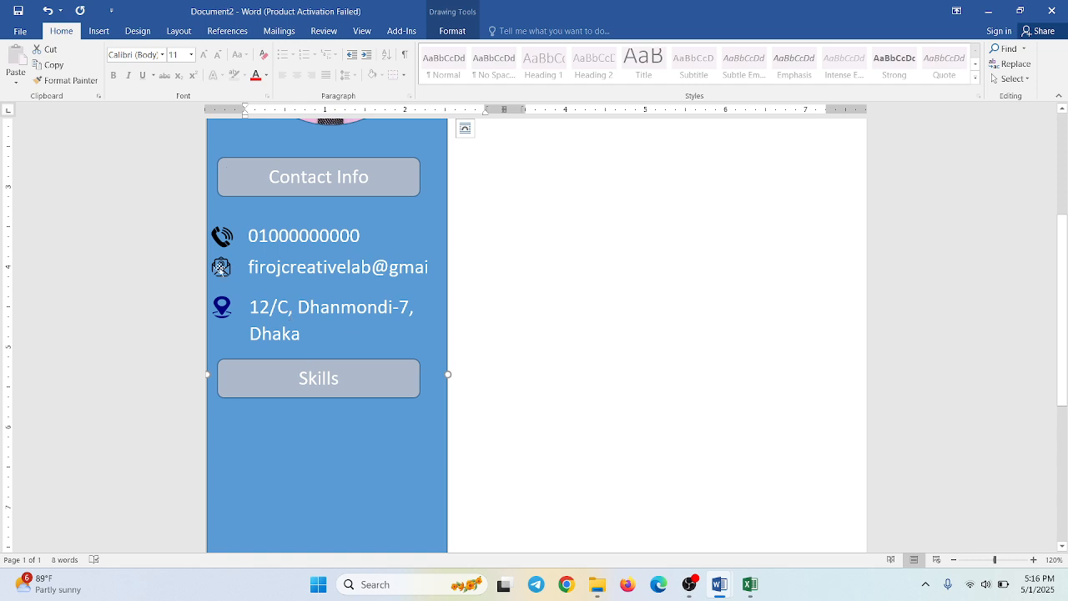
- Draw a text box about 1.6" high and 2.33" wide in the sidebar, directly below the Skills heading
{"action": "left_click", "coordinate": [99, 31]}
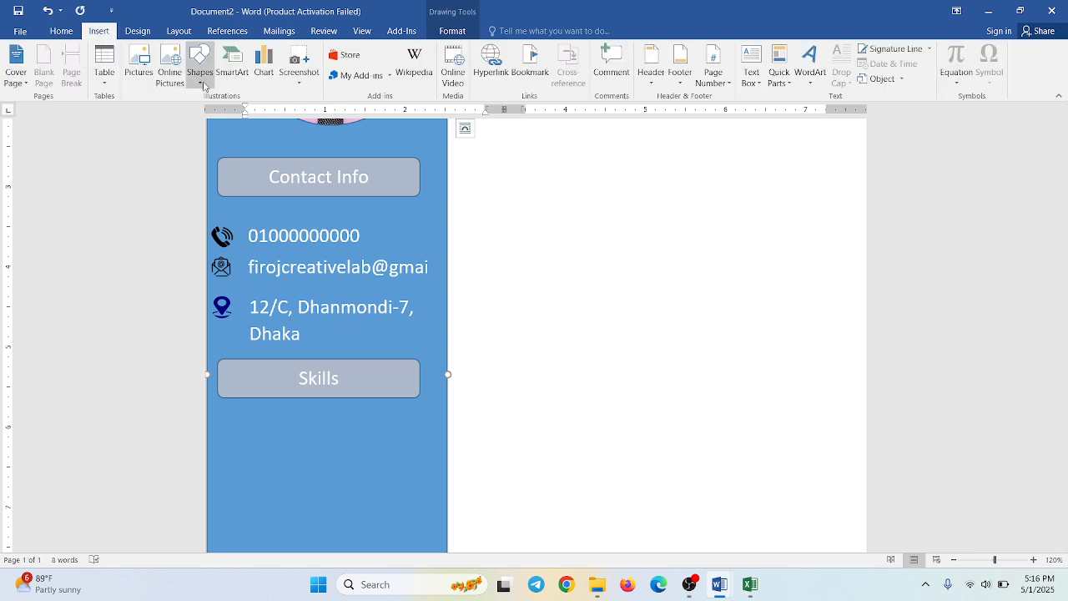
{"action": "left_click", "coordinate": [71, 33]}
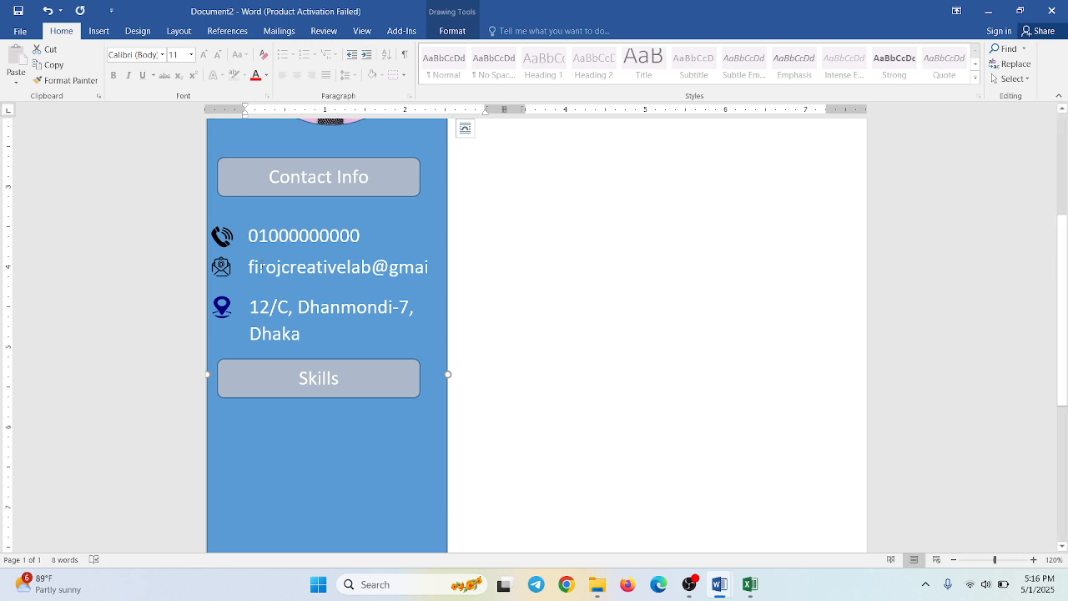
{"action": "left_click", "coordinate": [99, 31]}
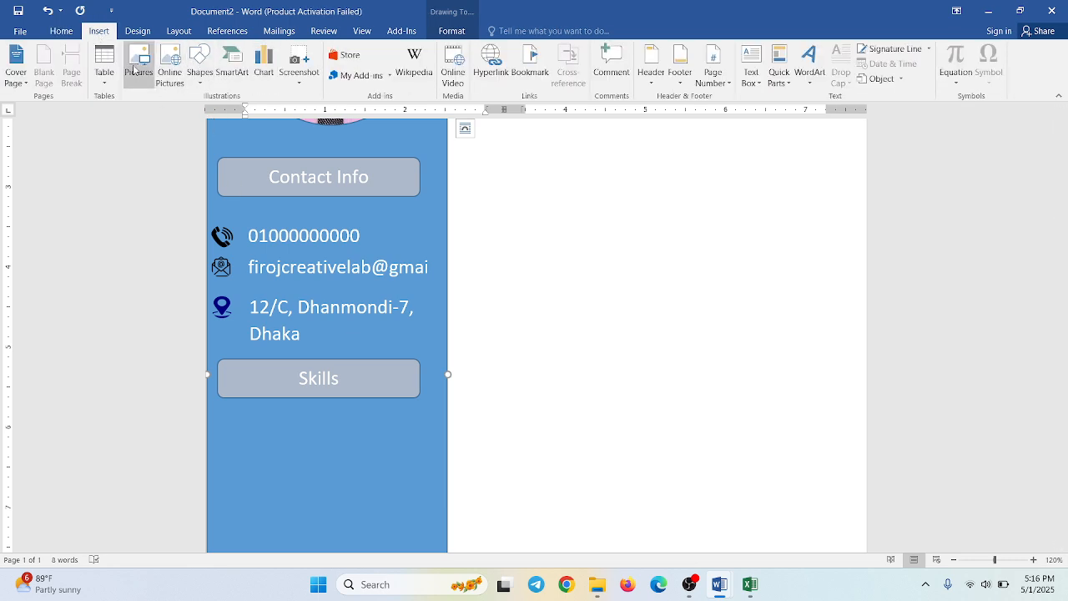
{"action": "left_click", "coordinate": [200, 84]}
{"action": "left_click", "coordinate": [197, 113]}
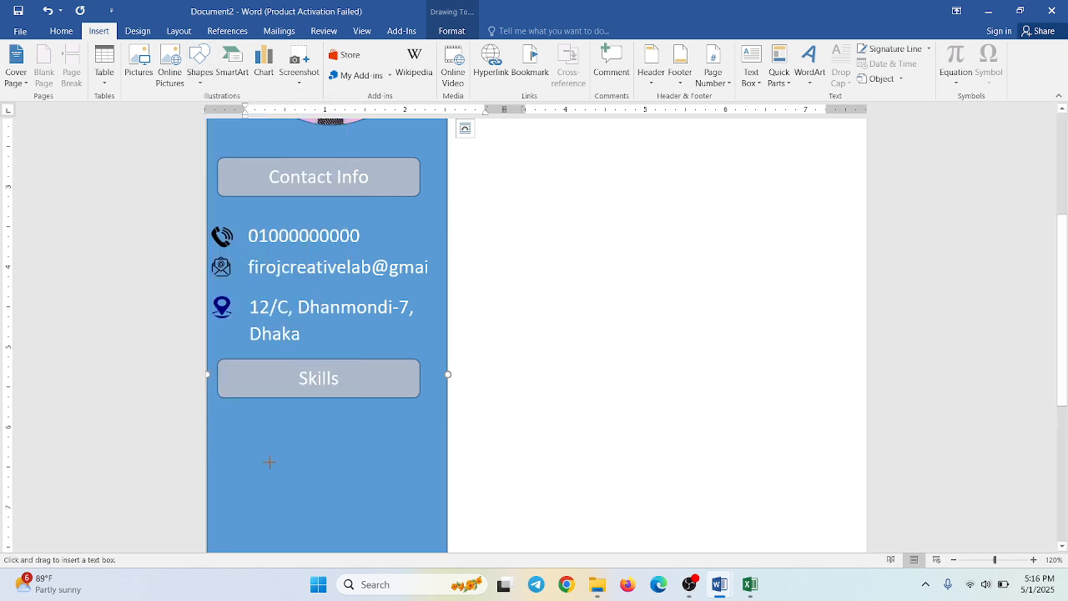
{"action": "left_click_drag", "start_coordinate": [228, 410], "coordinate": [415, 539]}
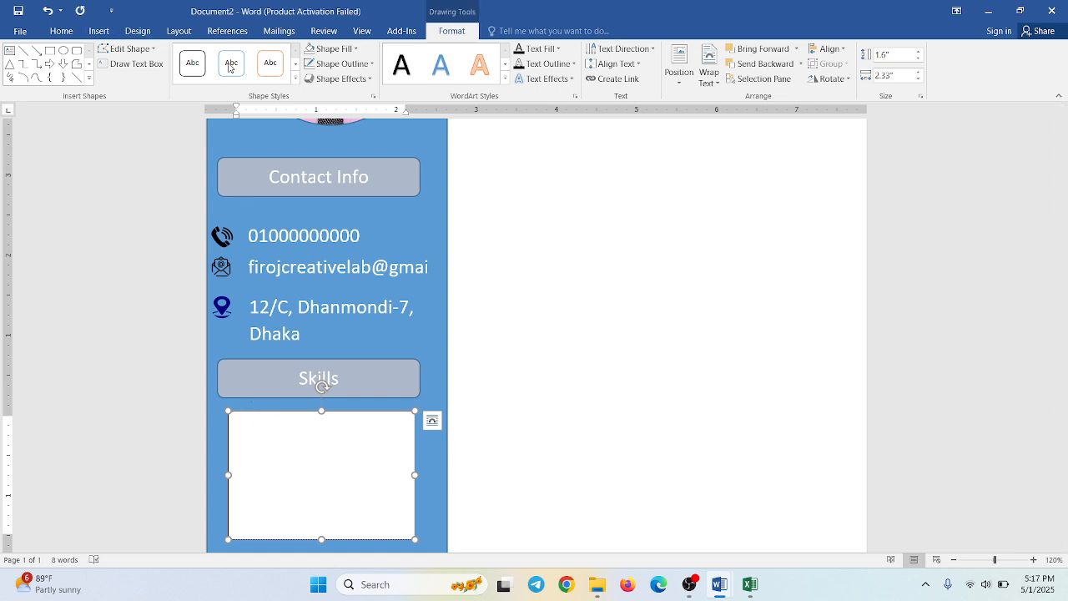
- Fill the new text box with an arrow-bulleted list: MS Word, MS Excel, MS PPT and Photoshop
{"action": "left_click", "coordinate": [62, 31]}
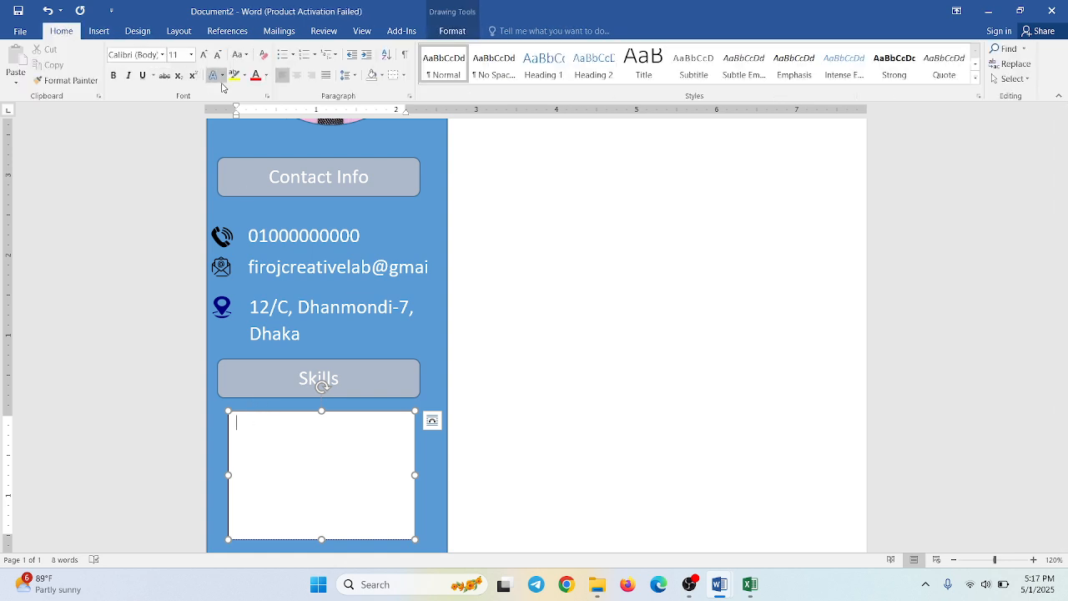
{"action": "left_click", "coordinate": [293, 55]}
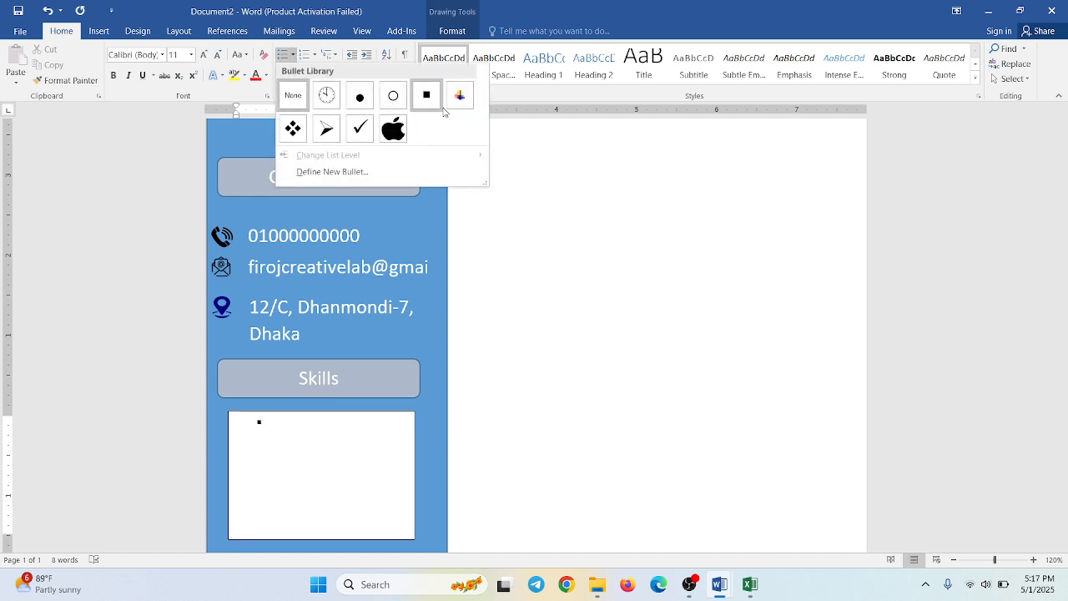
{"action": "left_click", "coordinate": [327, 130]}
{"action": "type", "text": "M"}
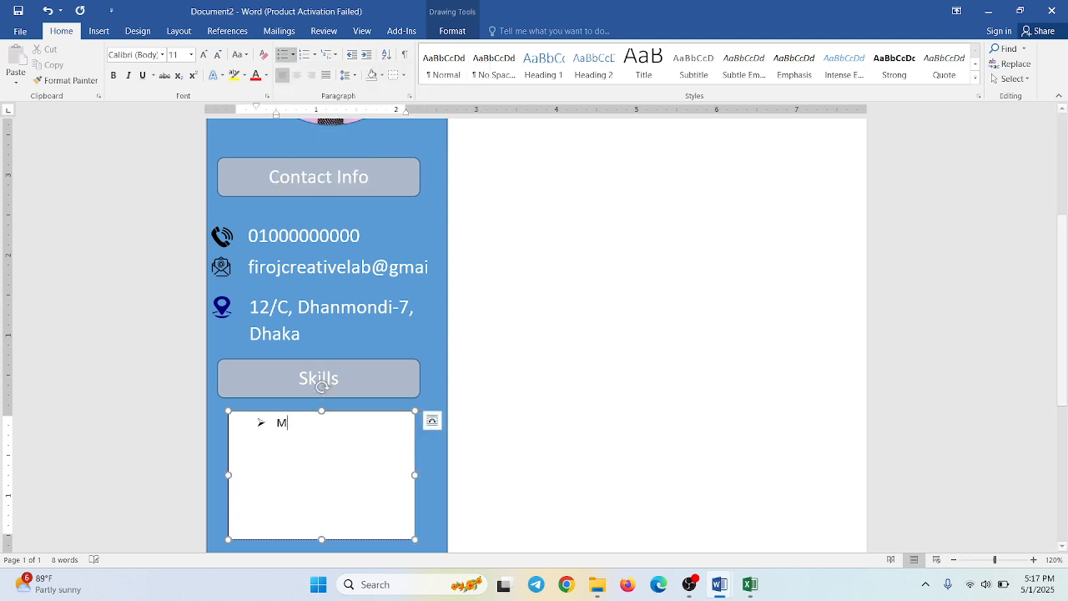
{"action": "type", "text": "S Wo"}
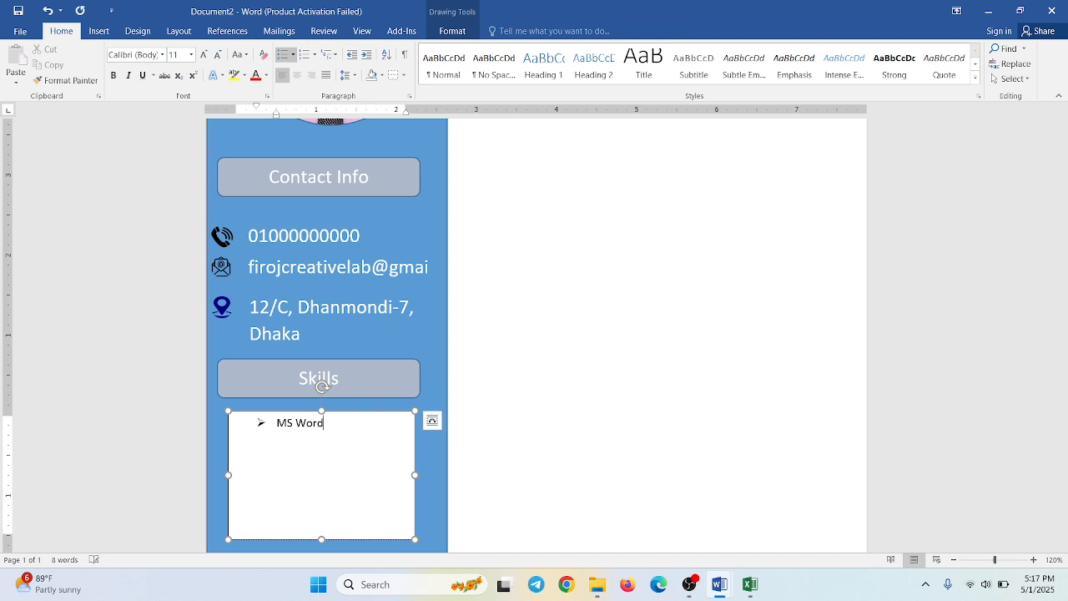
{"action": "type", "text": "rd"}
{"action": "key", "text": "Return"}
{"action": "type", "text": "MS Excel "}
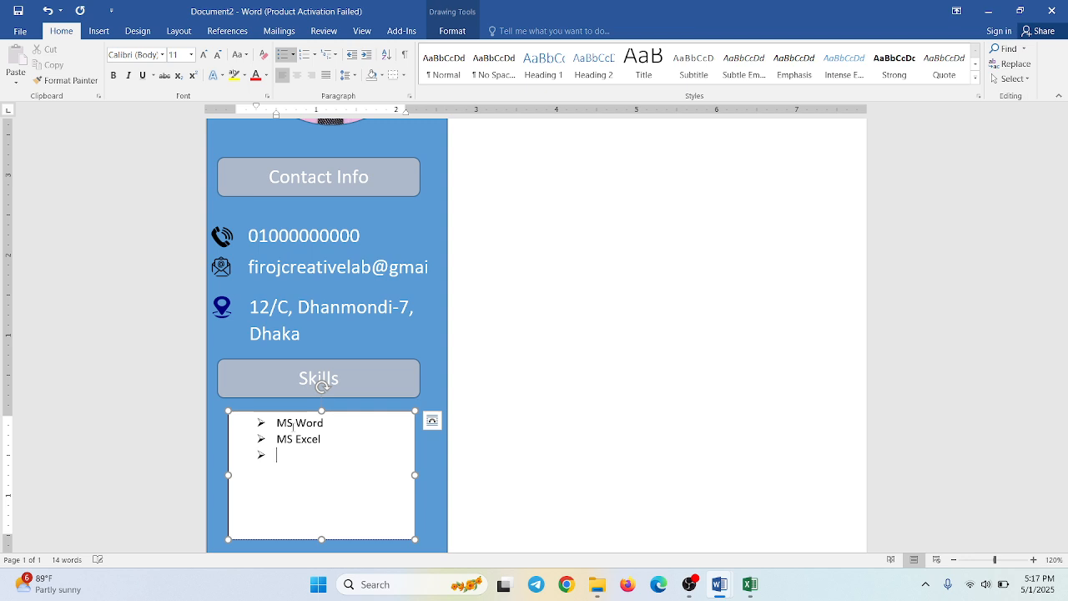
{"action": "type", "text": "MS"}
{"action": "type", "text": " PPT "}
{"action": "type", "text": "Photoshop"}
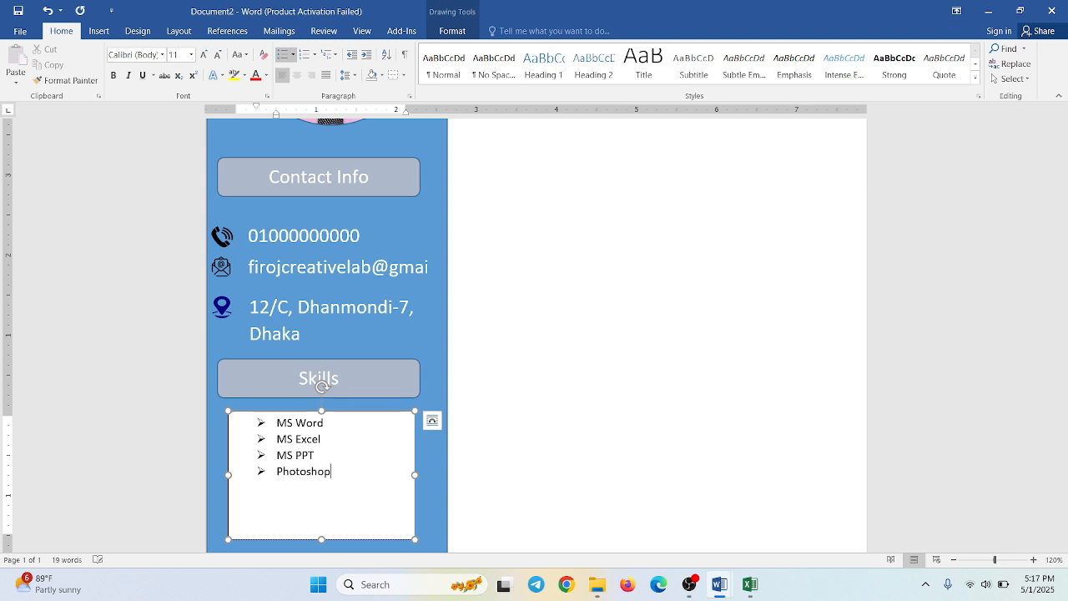
- Shrink the skills list's text box to fit its four entries, about 0.96" high and 1.43" wide
{"action": "left_click", "coordinate": [455, 454]}
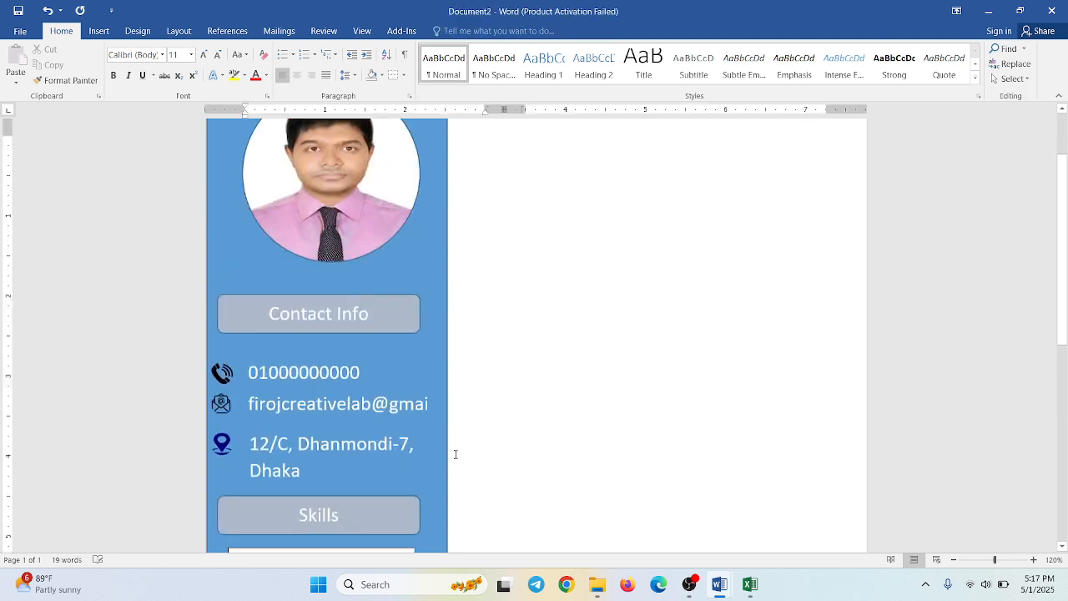
{"action": "scroll", "coordinate": [391, 442], "scroll_direction": "up", "scroll_amount": 1}
{"action": "scroll", "coordinate": [392, 442], "scroll_direction": "down", "scroll_amount": 4}
{"action": "left_click", "coordinate": [399, 422]}
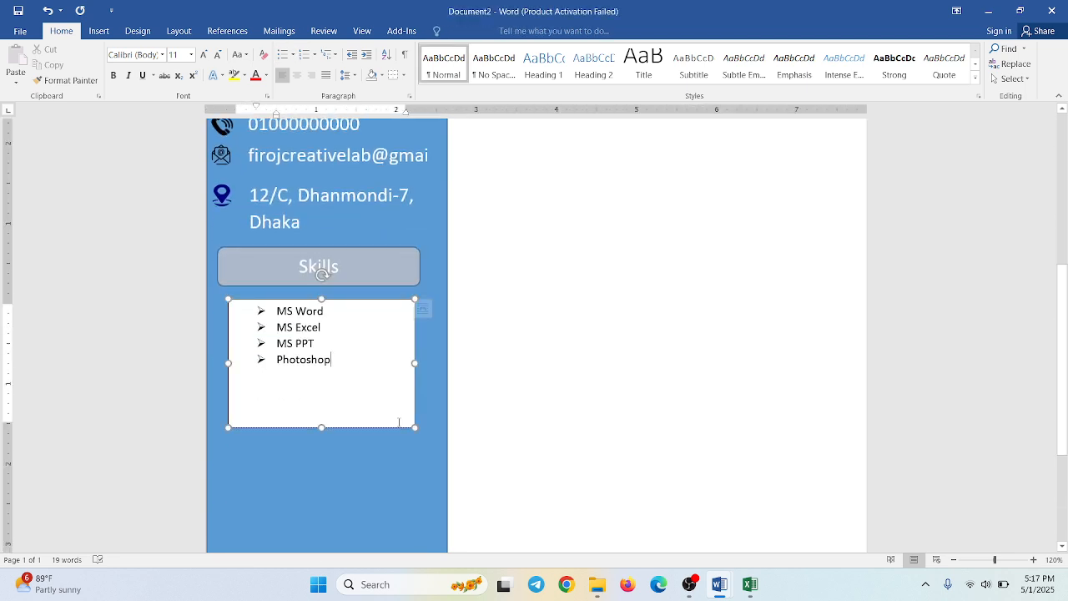
{"action": "left_click_drag", "start_coordinate": [321, 427], "coordinate": [320, 375]}
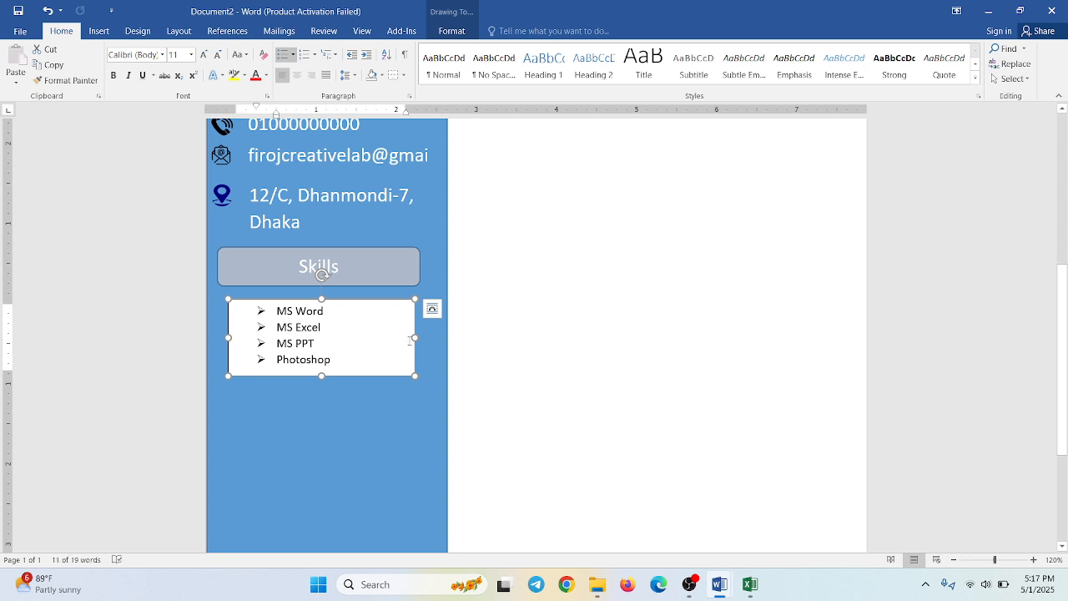
{"action": "left_click_drag", "start_coordinate": [414, 337], "coordinate": [348, 332]}
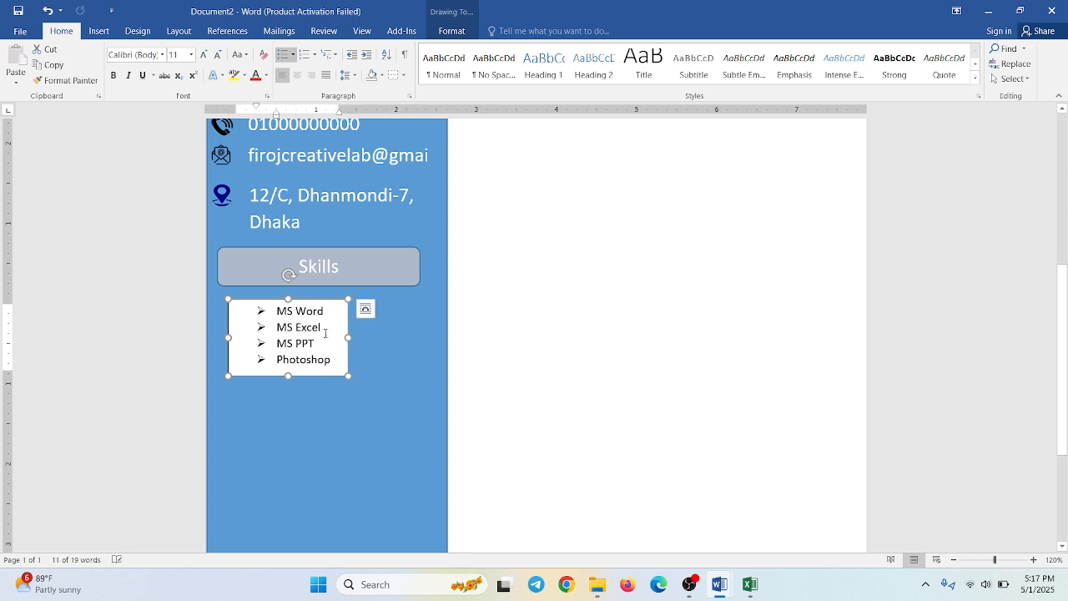
{"action": "left_click", "coordinate": [234, 343]}
{"action": "mouse_move", "coordinate": [230, 338]}
{"action": "left_mouse_down"}
{"action": "mouse_move", "coordinate": [245, 339]}
{"action": "mouse_move", "coordinate": [233, 338]}
{"action": "left_mouse_up"}
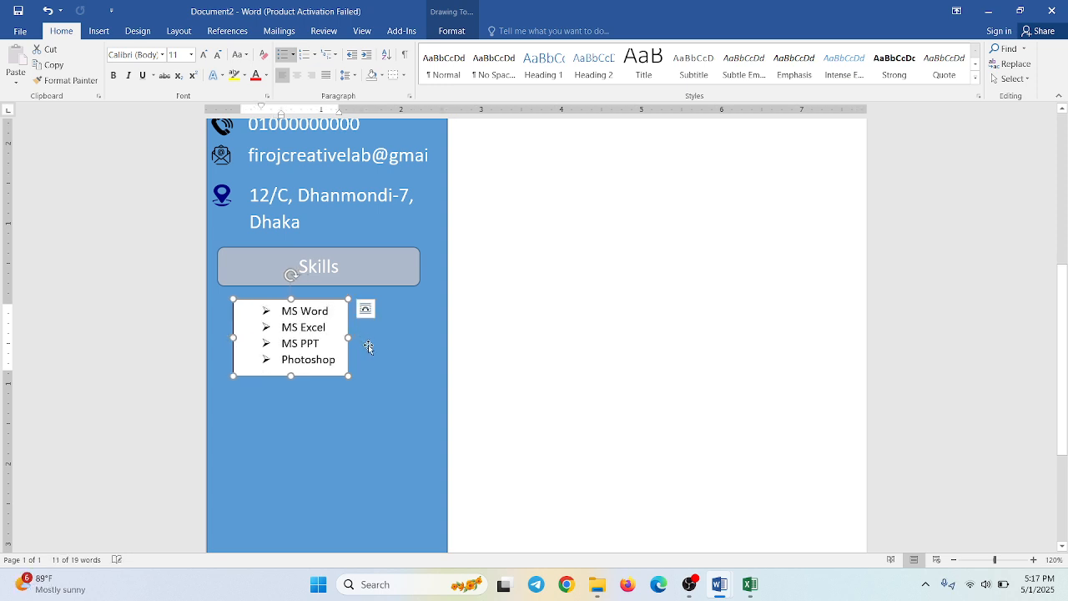
{"action": "left_click", "coordinate": [370, 348]}
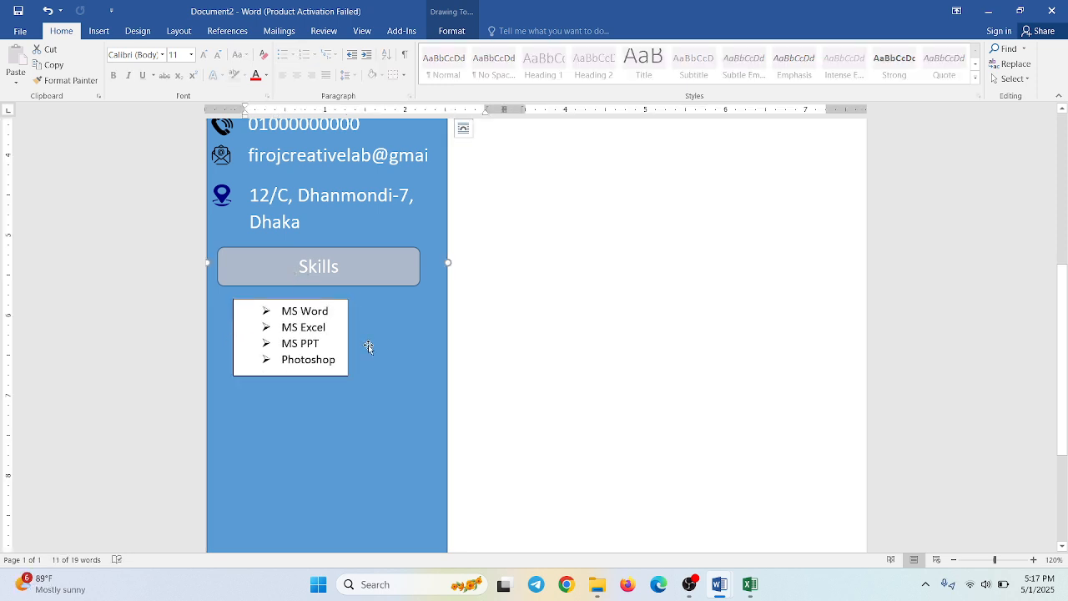
- Give the skills list's text box no fill and no outline, and shift it slightly up and toward the sidebar's centre
{"action": "left_click", "coordinate": [334, 307]}
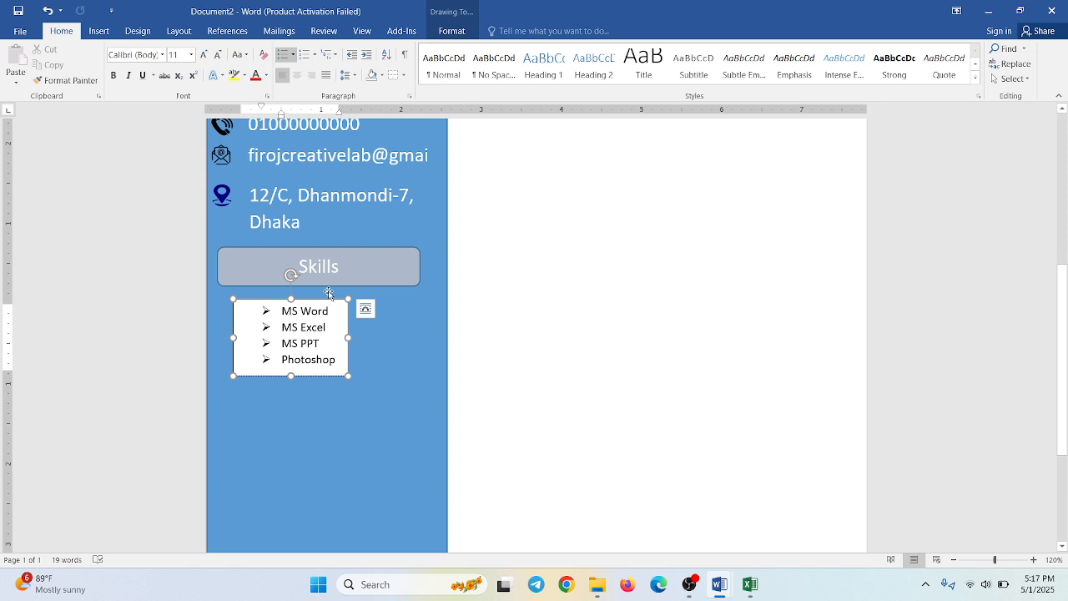
{"action": "left_click", "coordinate": [333, 303]}
{"action": "double_click", "coordinate": [332, 303]}
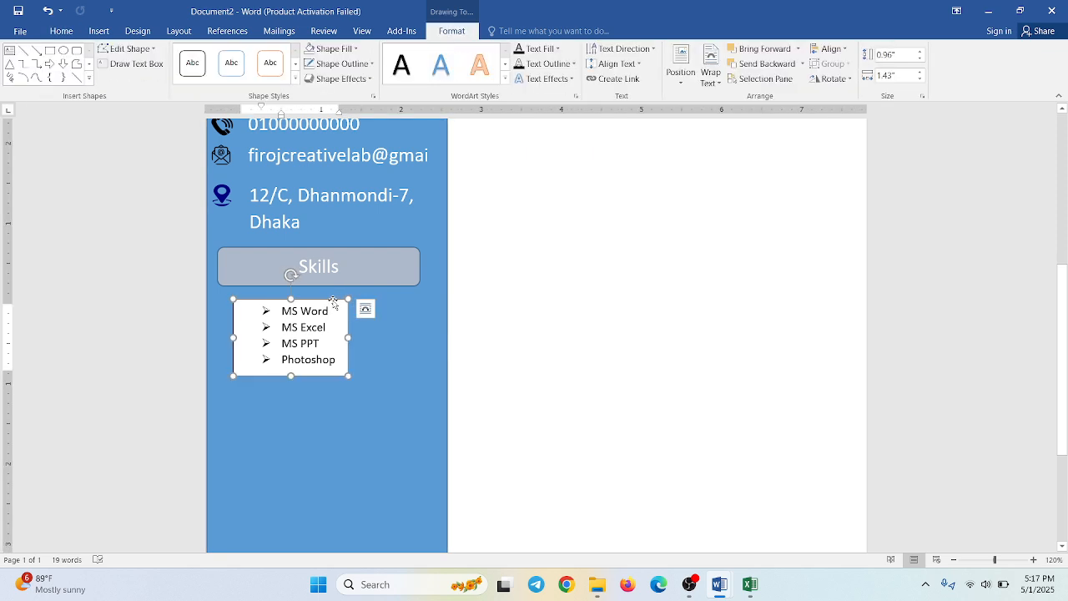
{"action": "left_click", "coordinate": [331, 48]}
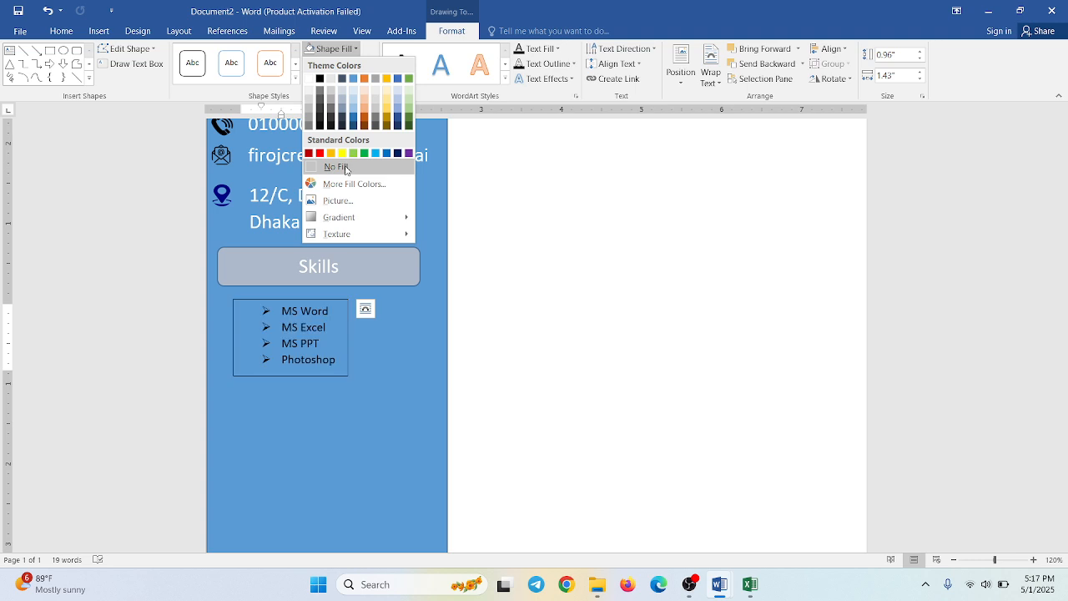
{"action": "left_click", "coordinate": [338, 167]}
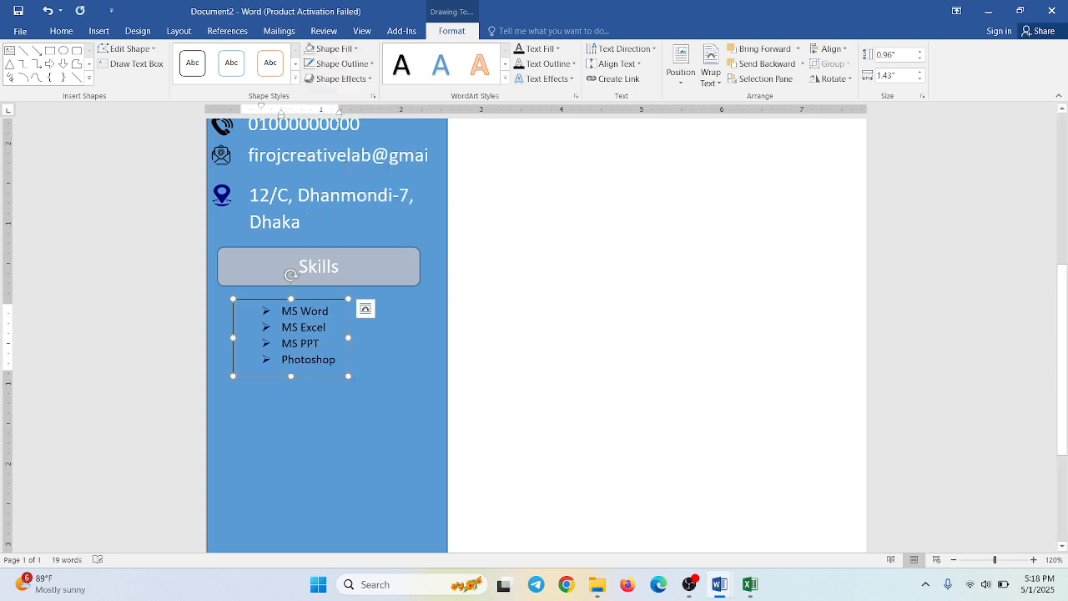
{"action": "left_click", "coordinate": [340, 64]}
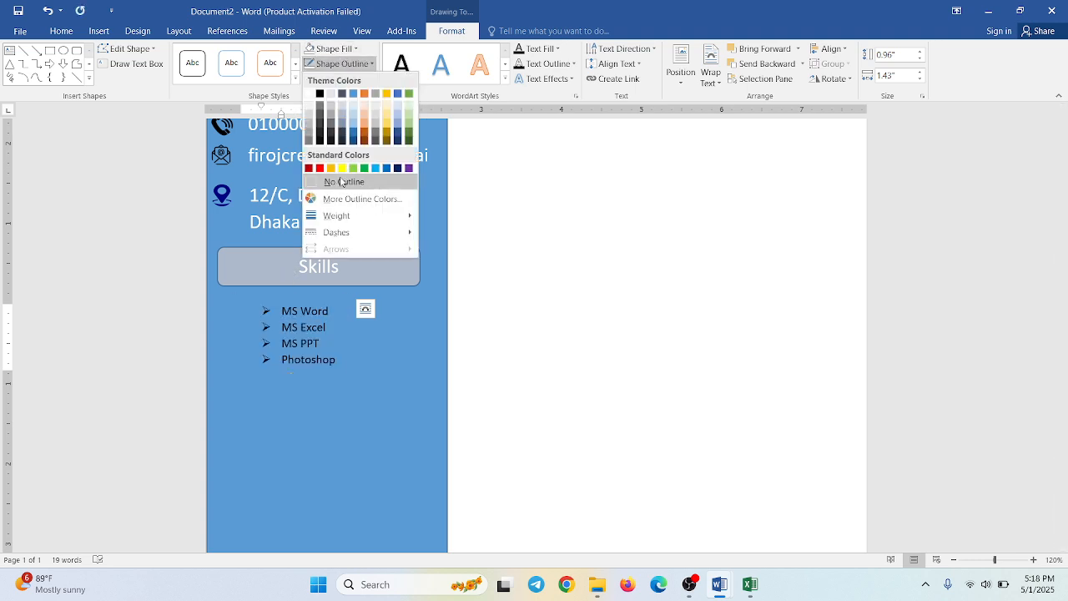
{"action": "left_click", "coordinate": [342, 182]}
{"action": "left_click_drag", "start_coordinate": [320, 305], "coordinate": [337, 294]}
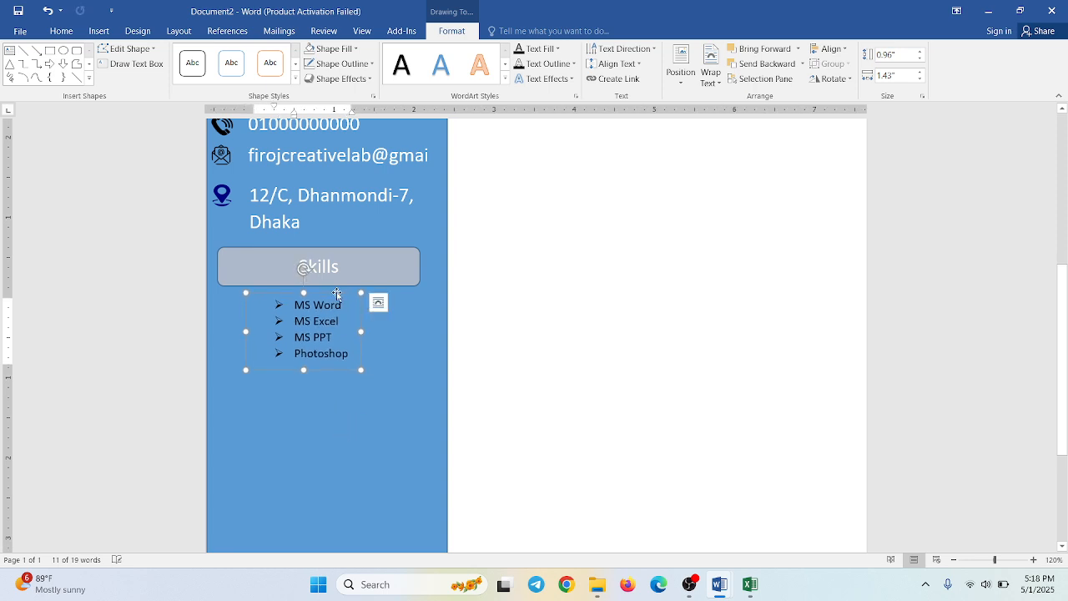
{"action": "left_click", "coordinate": [368, 421]}
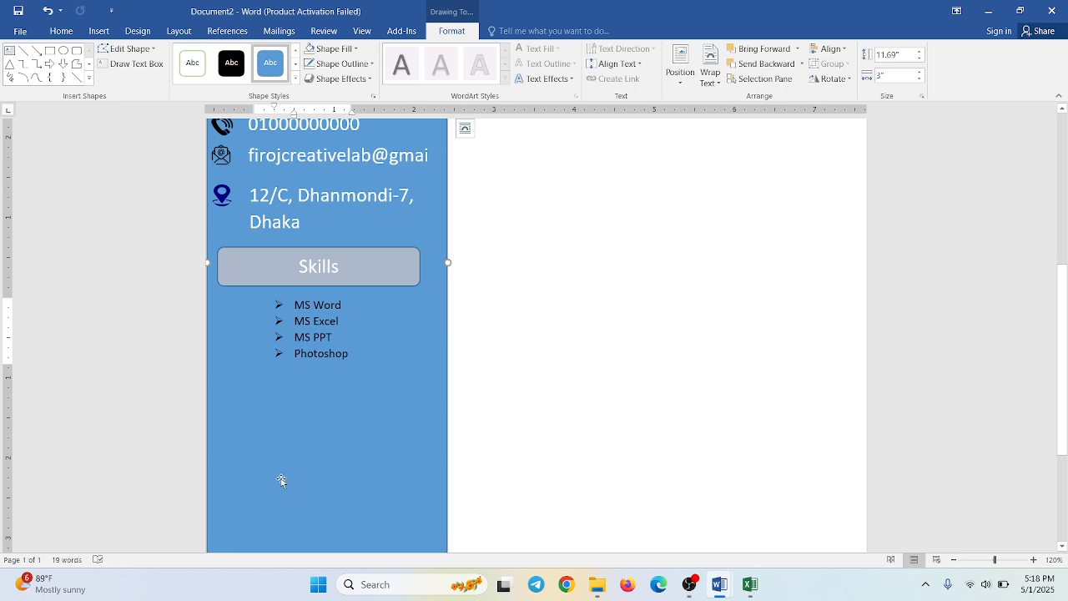
- Duplicate the Skills heading box directly below the skills list and replace the copy's text with "Language"
{"action": "left_click", "coordinate": [257, 285]}
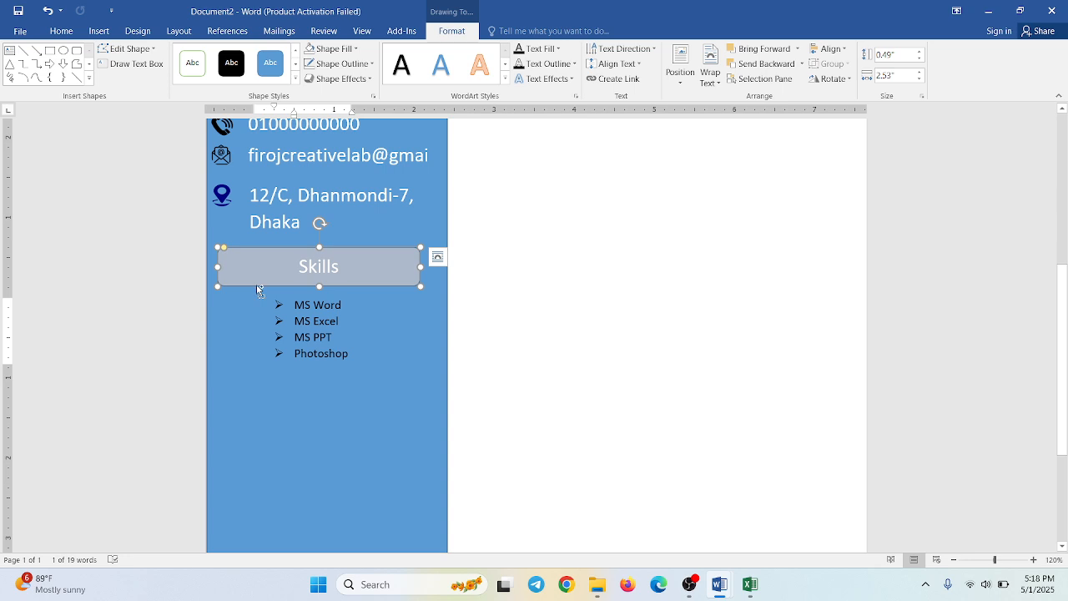
{"action": "left_click_drag", "start_coordinate": [256, 284], "coordinate": [258, 395]}
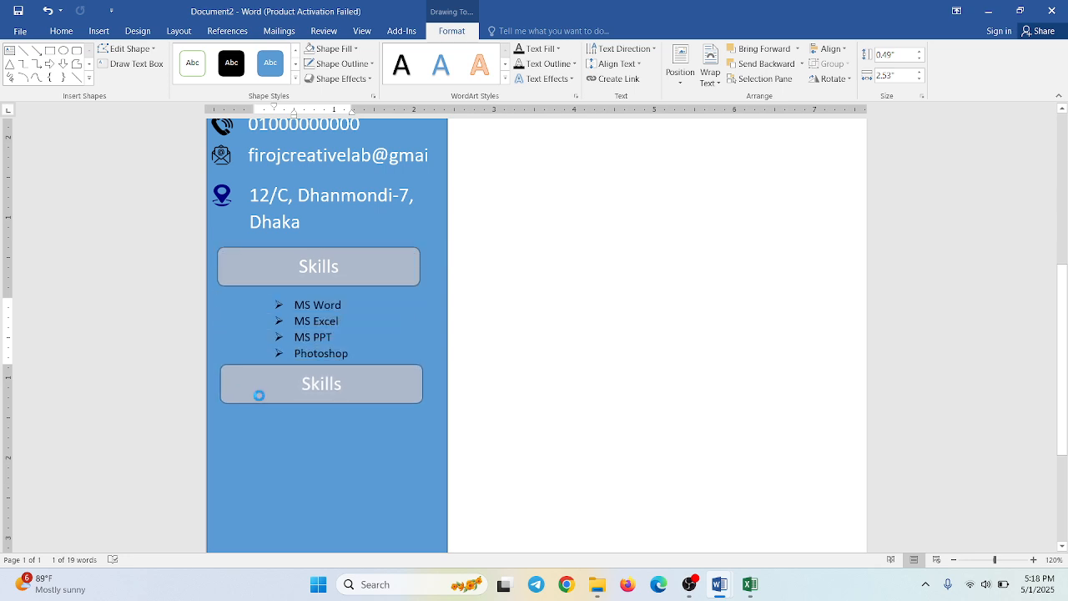
{"action": "double_click", "coordinate": [315, 385]}
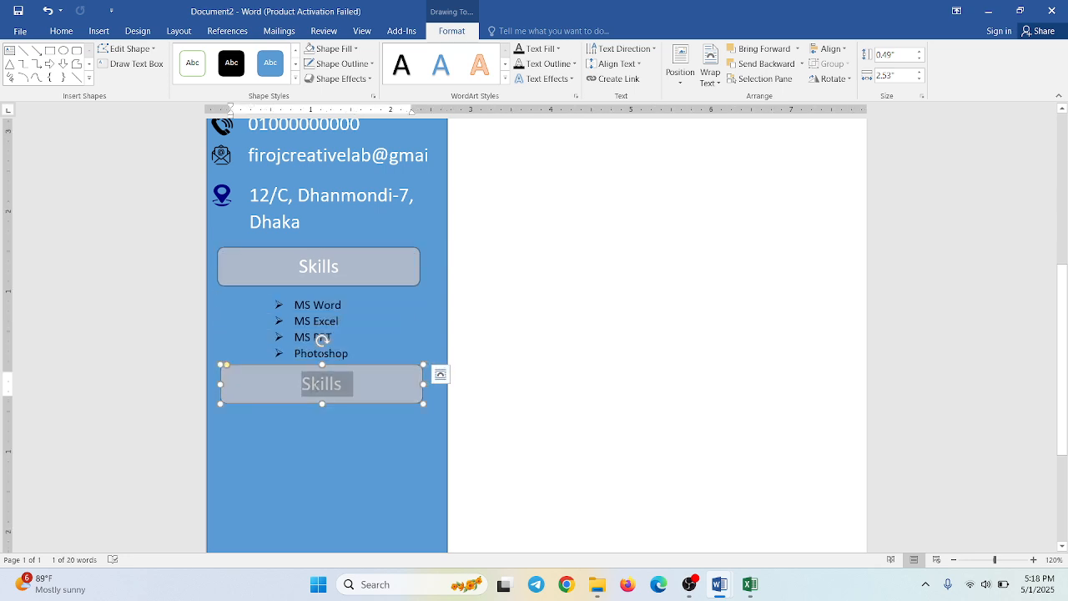
{"action": "type", "text": "La"}
{"action": "double_click", "coordinate": [314, 386]}
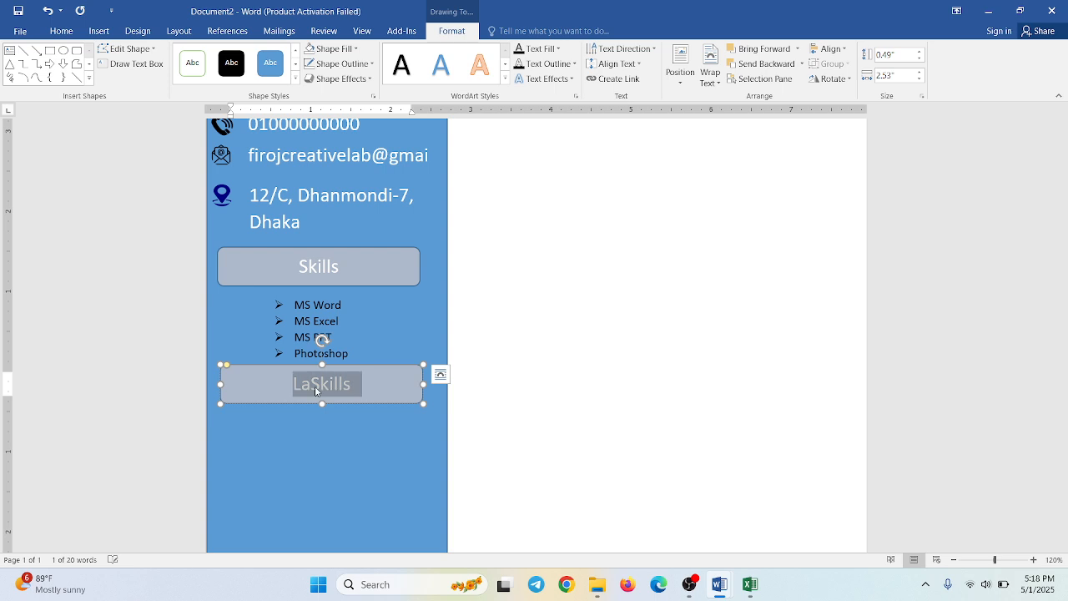
{"action": "key", "text": "BackSpace"}
{"action": "type", "text": "Language"}
{"action": "left_click", "coordinate": [314, 476]}
- Duplicate the skills list's text box and place the copy directly below the Language heading
{"action": "left_click", "coordinate": [290, 296]}
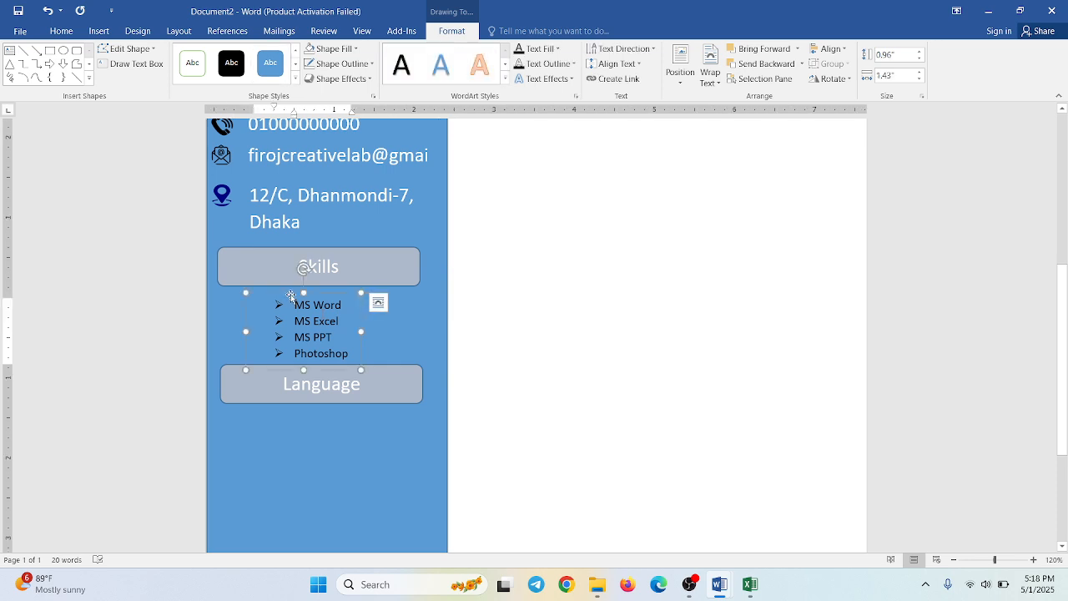
{"action": "left_click_drag", "start_coordinate": [291, 296], "coordinate": [298, 400]}
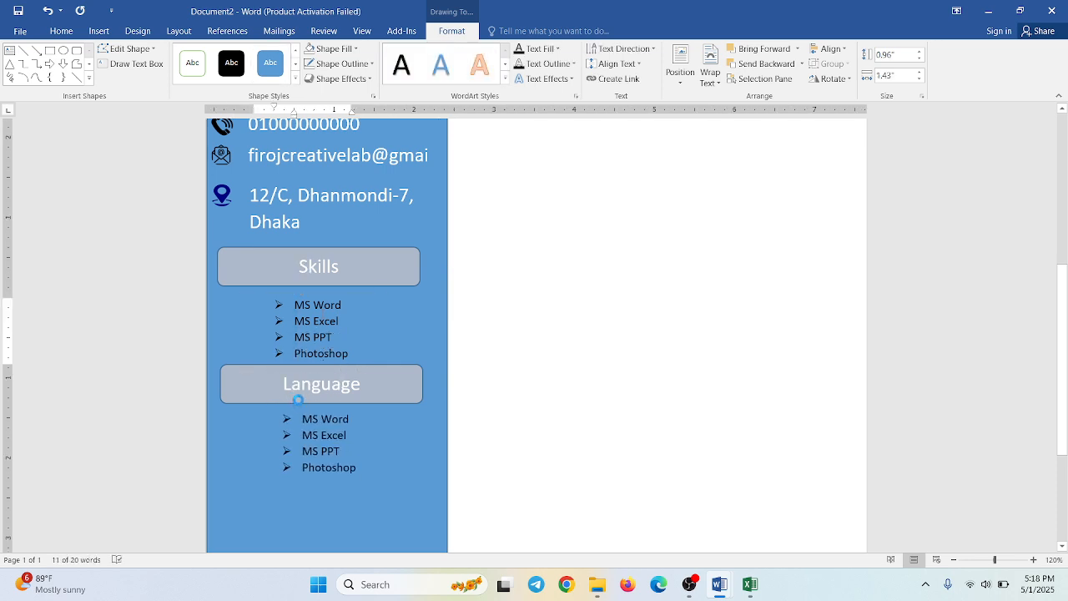
{"action": "double_click", "coordinate": [326, 419]}
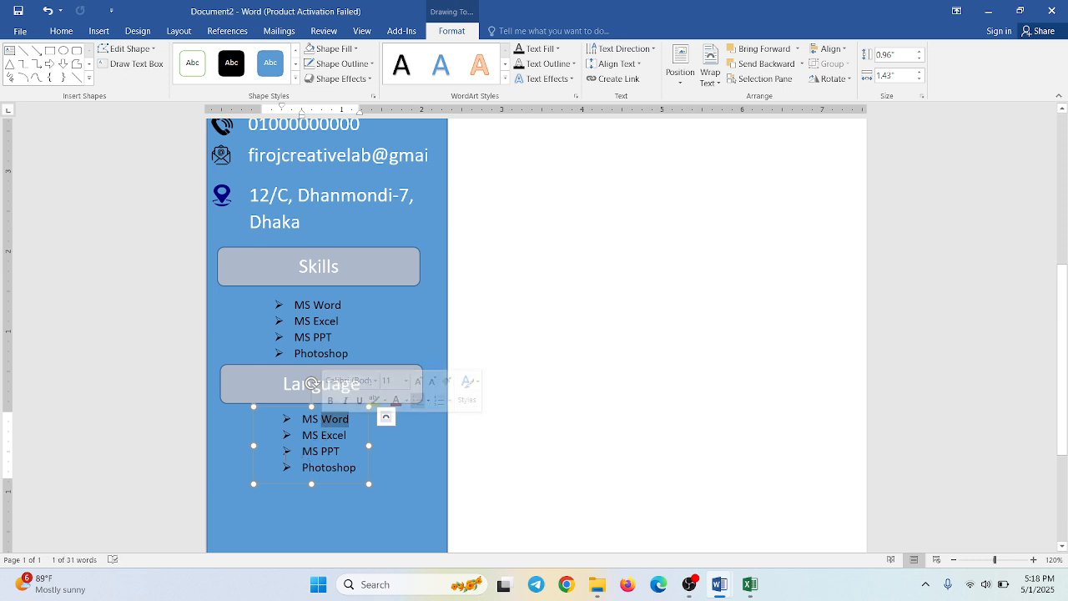
{"action": "left_click_drag", "start_coordinate": [287, 451], "coordinate": [320, 484]}
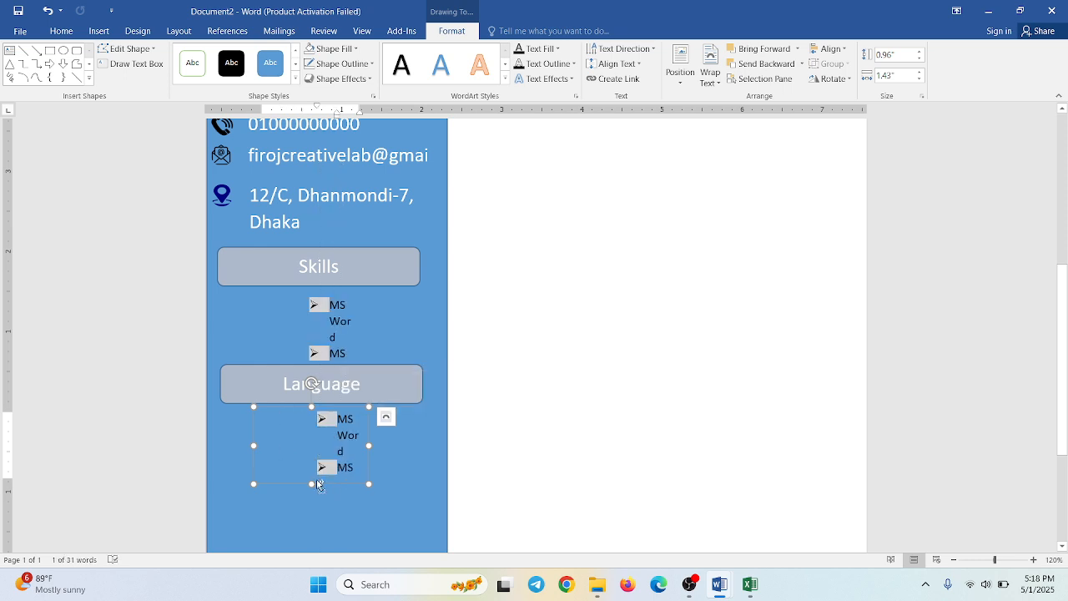
{"action": "key", "text": "ctrl+z"}
- Replace the first entry in the list below the Language heading with "Bangla"
{"action": "left_click", "coordinate": [344, 468]}
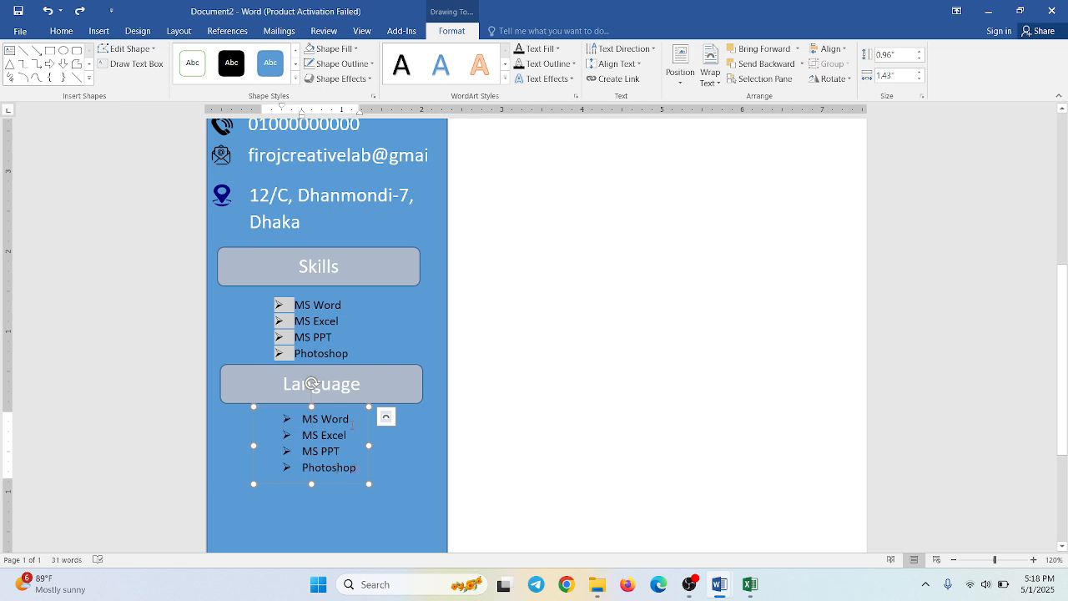
{"action": "left_click_drag", "start_coordinate": [351, 419], "coordinate": [307, 416]}
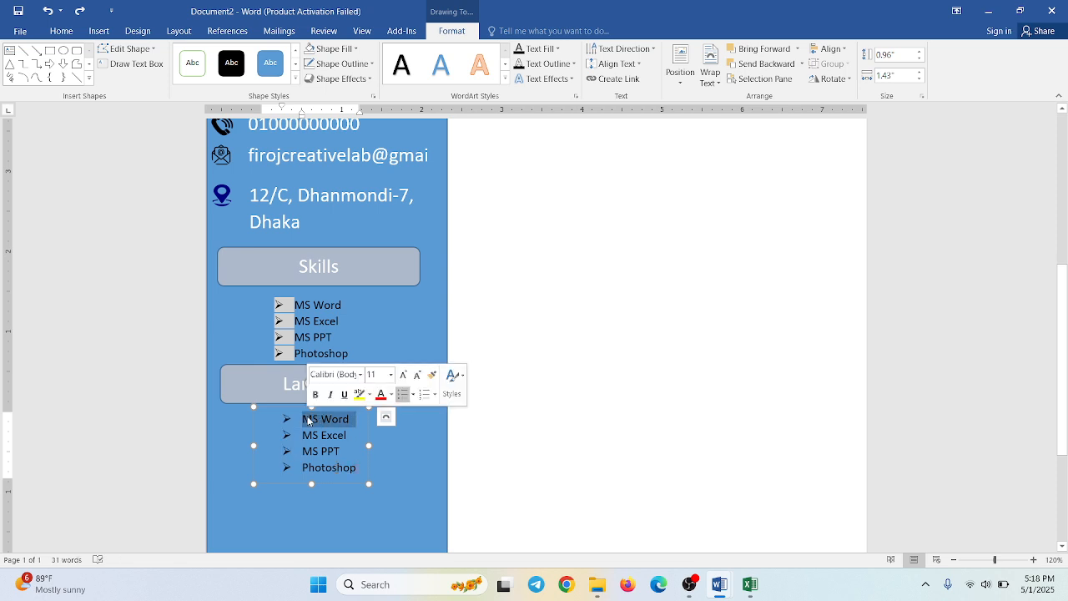
{"action": "left_click", "coordinate": [307, 419]}
{"action": "type", "text": "Ba"}
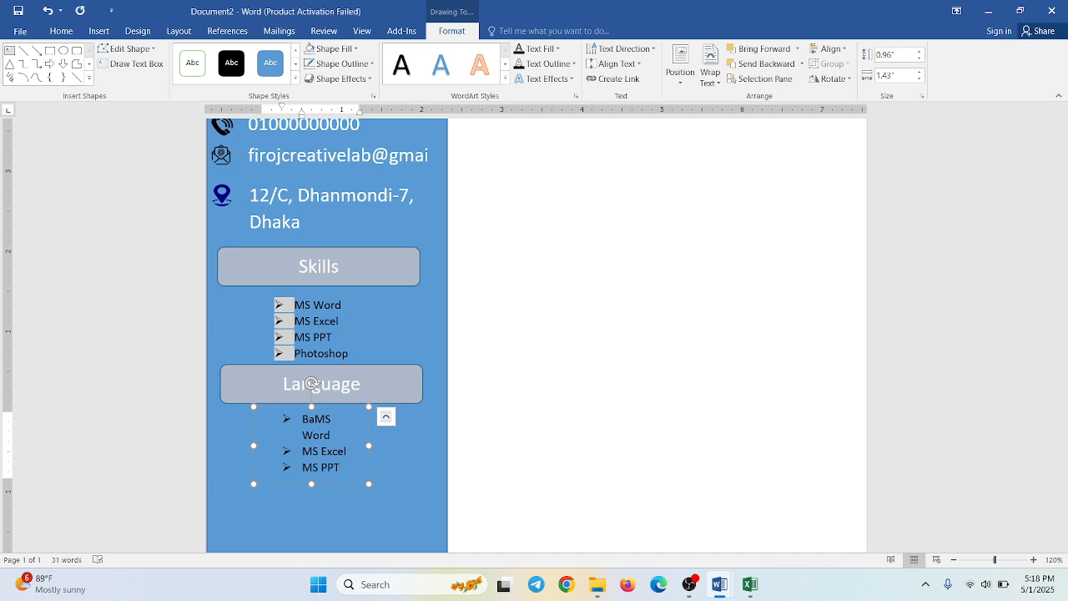
{"action": "type", "text": "ngla"}
{"action": "key", "text": "shift+Right"}
{"action": "key", "text": "shift+Right"}
{"action": "key", "text": "shift+Right"}
{"action": "key", "text": "shift+Right"}
{"action": "key", "text": "shift+Right"}
{"action": "key", "text": "shift+Right"}
{"action": "key", "text": "shift+Right"}
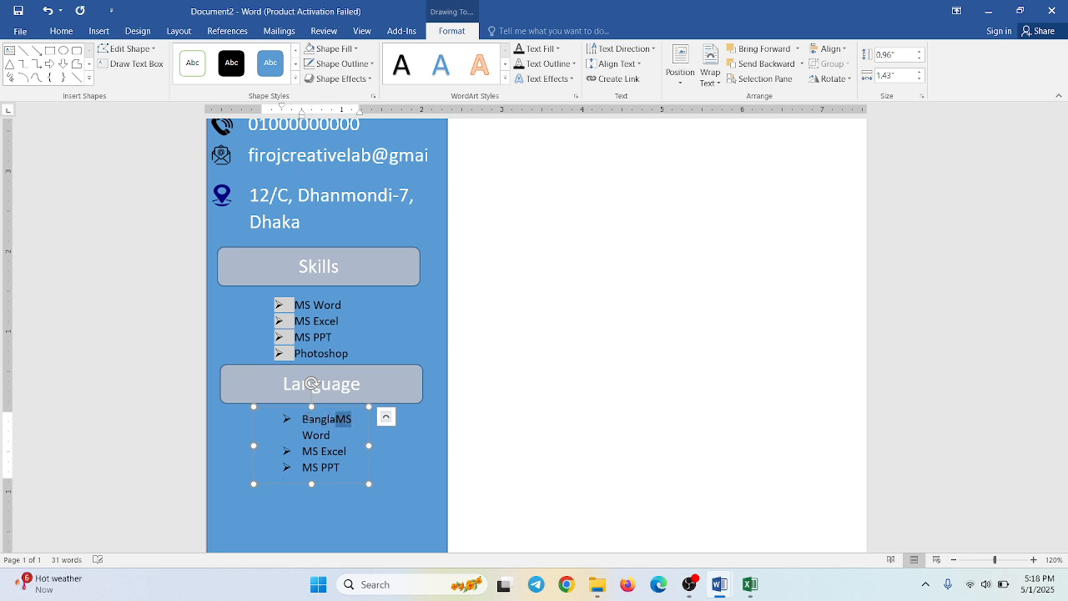
{"action": "key", "text": "Delete"}
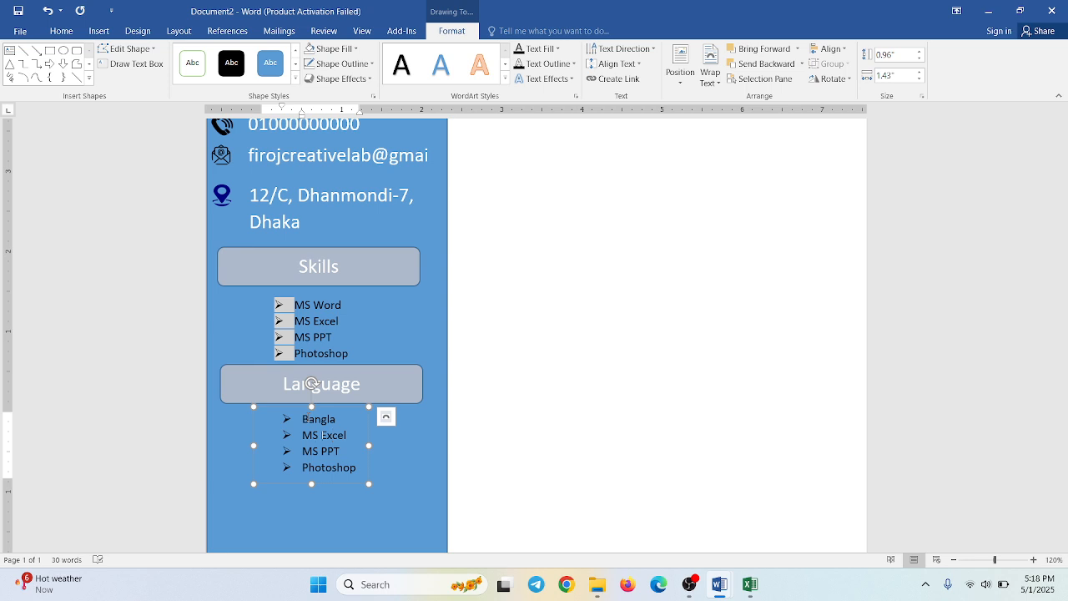
- Replace the list's remaining three entries with a single "English" entry and shrink its text box to about 0.55" high
{"action": "key", "text": "Left"}
{"action": "key", "text": "Left"}
{"action": "key", "text": "Left"}
{"action": "key", "text": "Left"}
{"action": "key", "text": "Right"}
{"action": "key", "text": "shift+Down"}
{"action": "key", "text": "shift+Down"}
{"action": "key", "text": "shift+Down"}
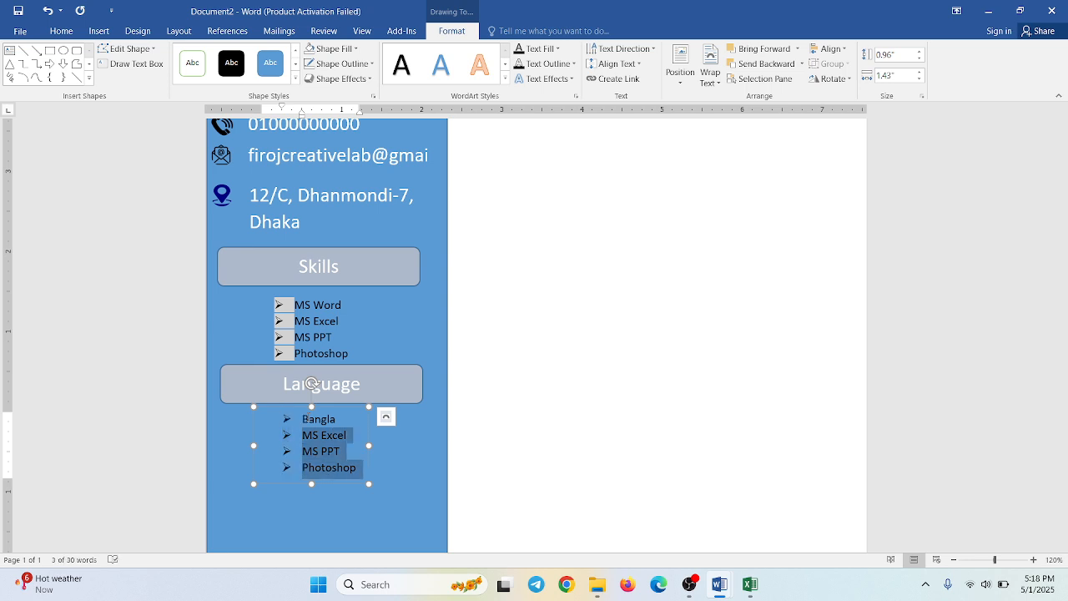
{"action": "key", "text": "Delete"}
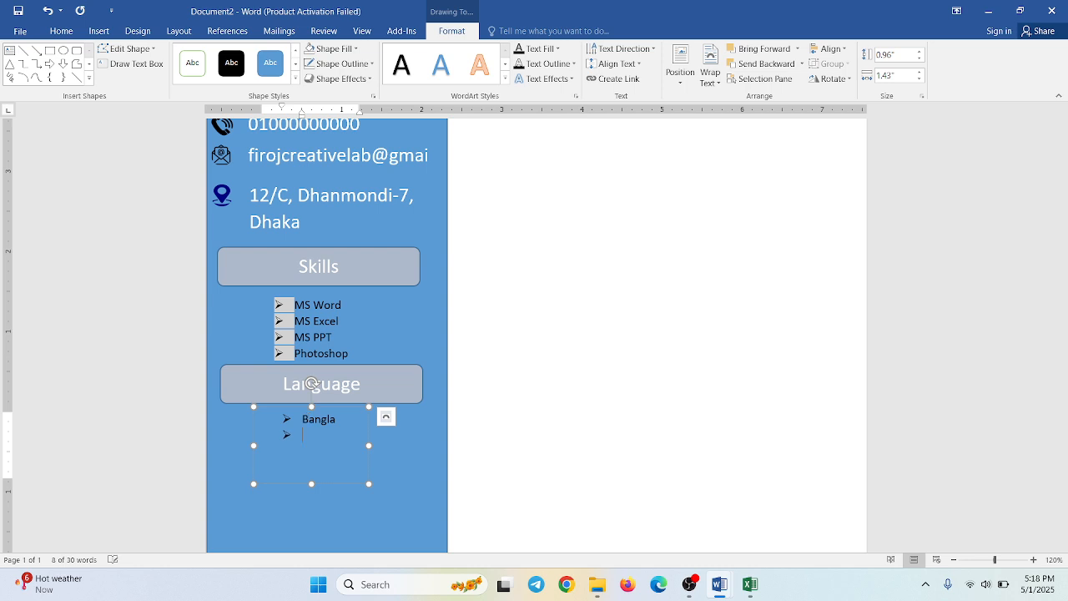
{"action": "type", "text": "English"}
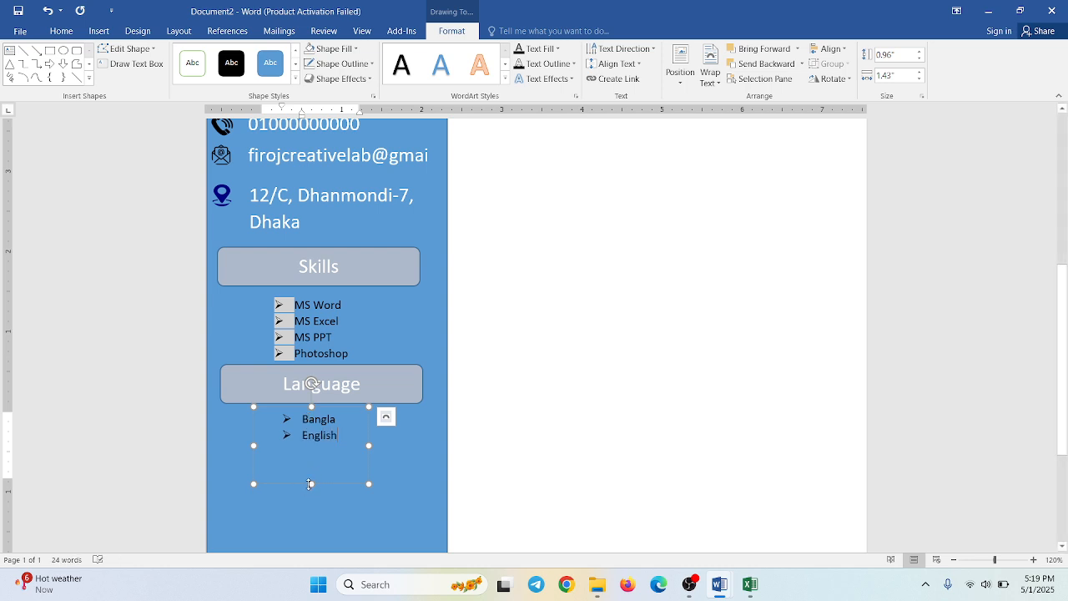
{"action": "left_click_drag", "start_coordinate": [310, 484], "coordinate": [313, 452]}
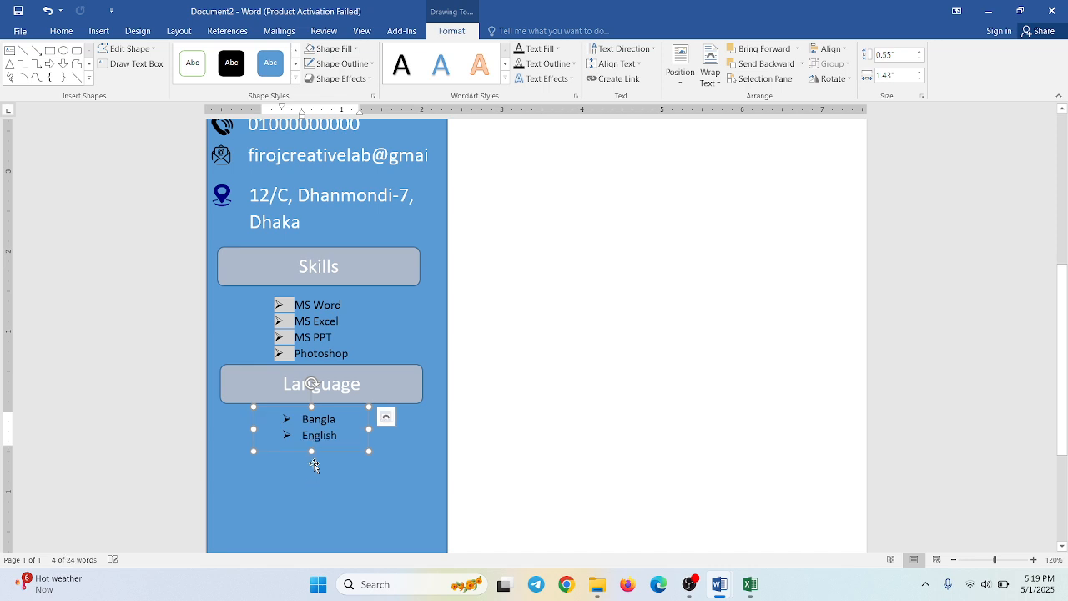
{"action": "left_click", "coordinate": [313, 478]}
- Duplicate the blue sidebar rectangle directly beside the original and widen the copy to about 5.25" so it reaches the page's outer edge
{"action": "scroll", "coordinate": [313, 478], "scroll_direction": "down", "scroll_amount": 3}
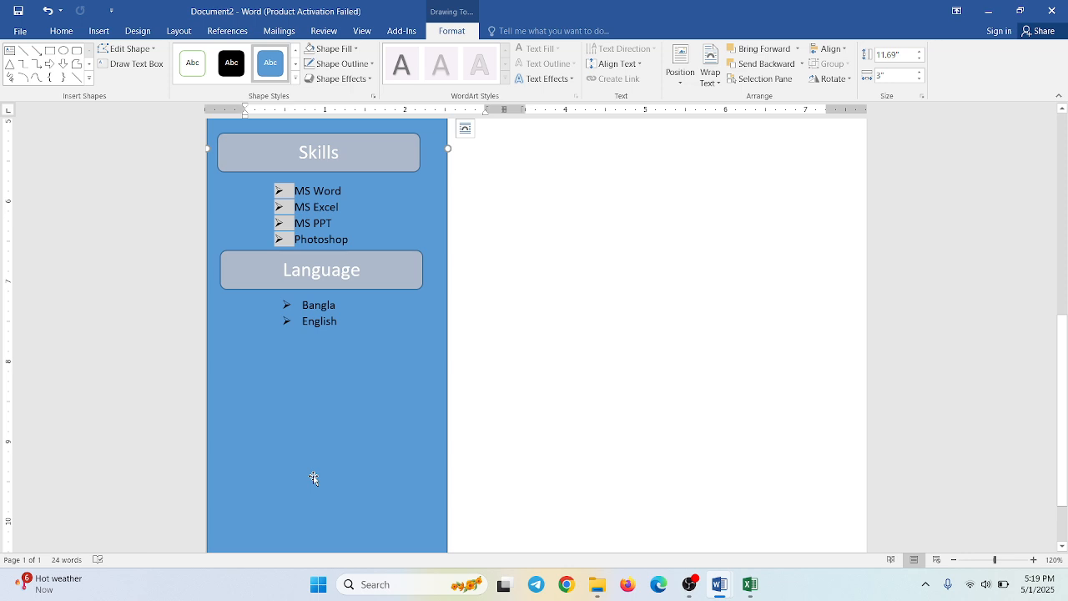
{"action": "scroll", "coordinate": [312, 478], "scroll_direction": "down", "scroll_amount": 2}
{"action": "scroll", "coordinate": [313, 478], "scroll_direction": "up", "scroll_amount": 10}
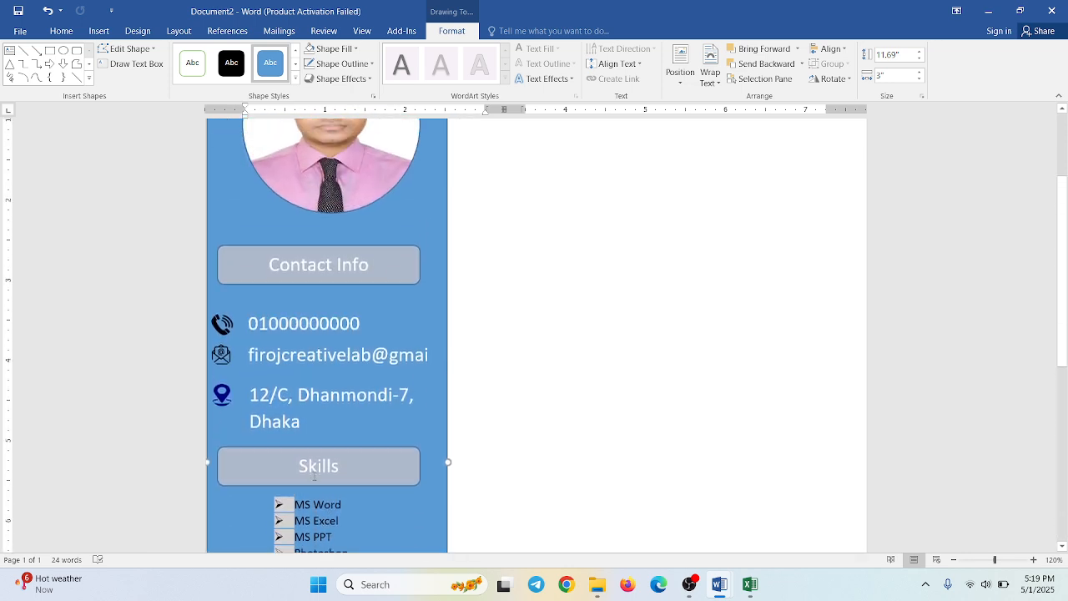
{"action": "scroll", "coordinate": [313, 475], "scroll_direction": "up", "scroll_amount": 2}
{"action": "scroll", "coordinate": [574, 304], "scroll_direction": "up", "scroll_amount": 1}
{"action": "left_click", "coordinate": [574, 305]}
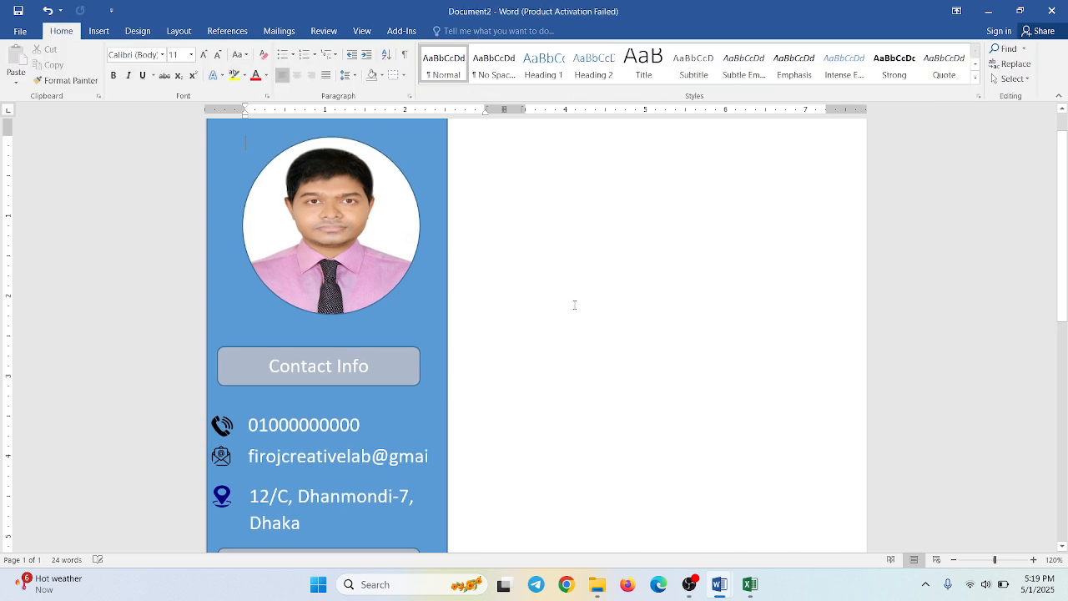
{"action": "scroll", "coordinate": [574, 304], "scroll_direction": "up", "scroll_amount": 1}
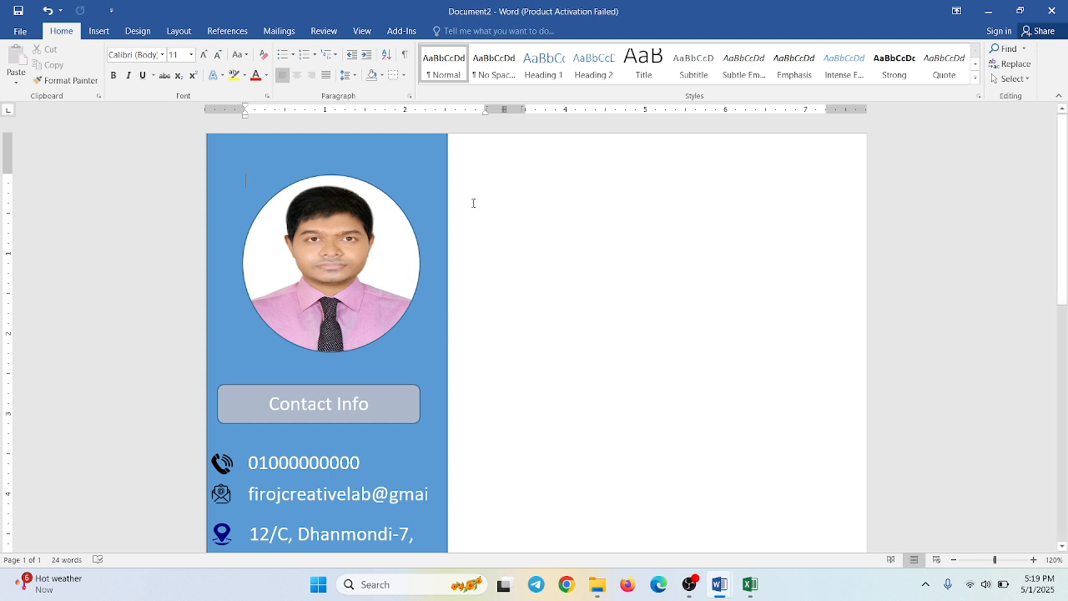
{"action": "left_click", "coordinate": [402, 174]}
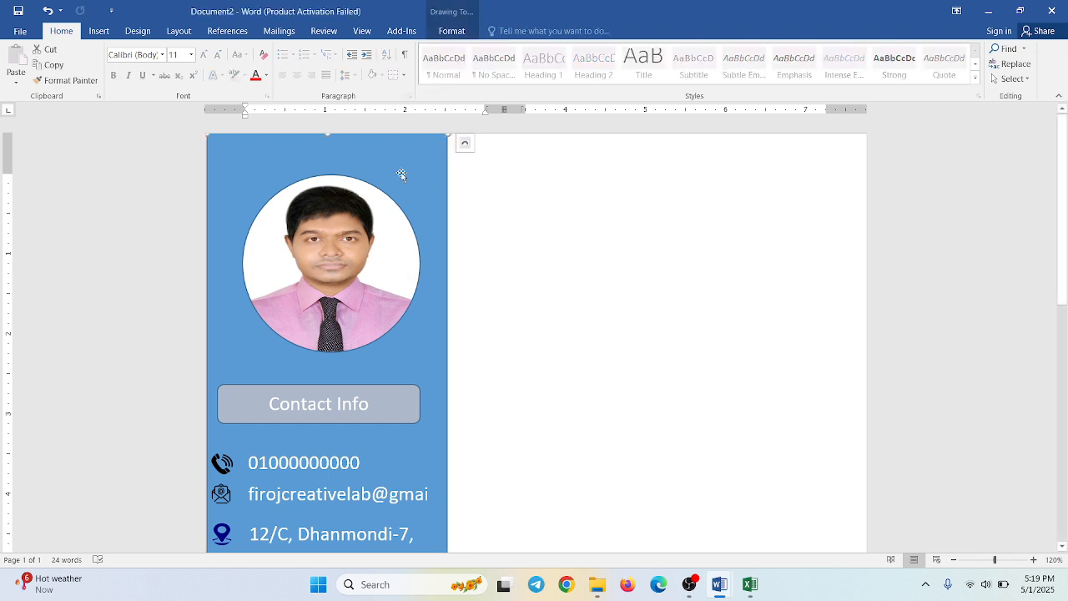
{"action": "left_click", "coordinate": [519, 213]}
{"action": "left_click", "coordinate": [421, 180]}
{"action": "left_click_drag", "start_coordinate": [423, 180], "coordinate": [649, 181]}
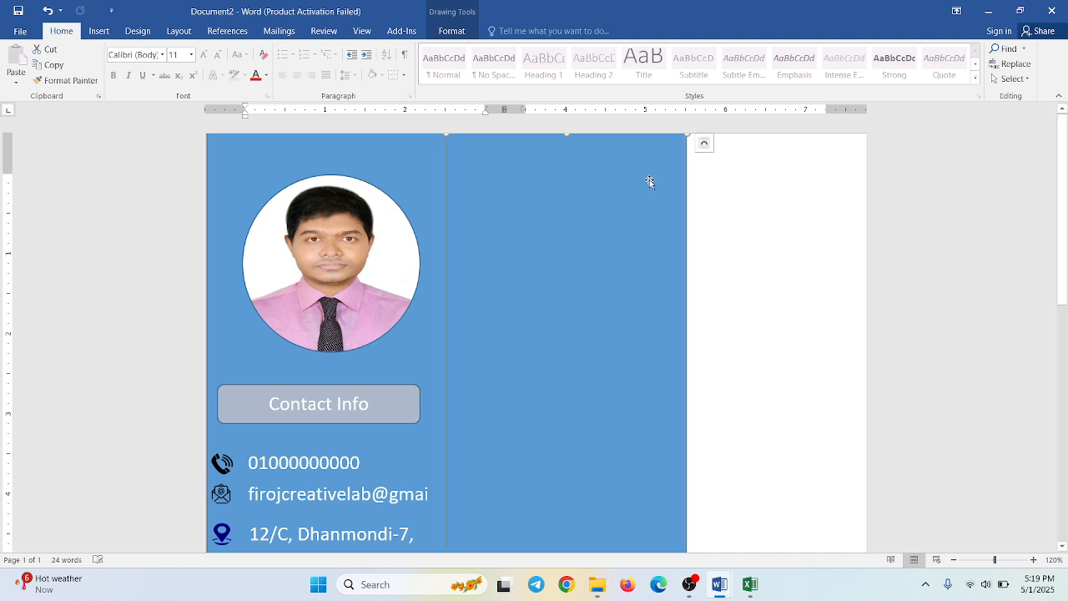
{"action": "scroll", "coordinate": [722, 430], "scroll_direction": "down", "scroll_amount": 3}
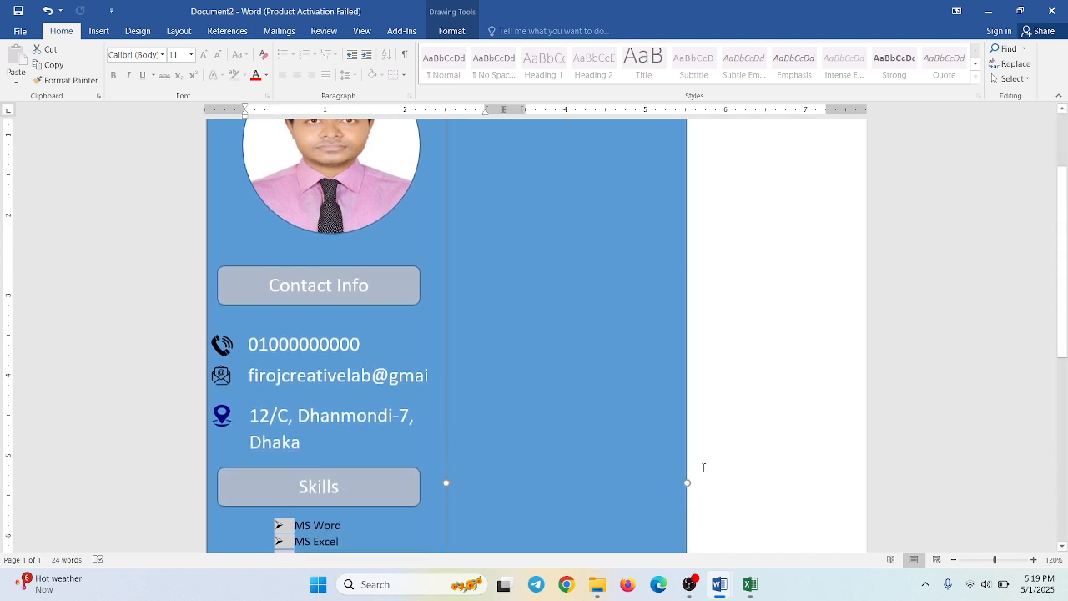
{"action": "left_click_drag", "start_coordinate": [688, 482], "coordinate": [866, 482]}
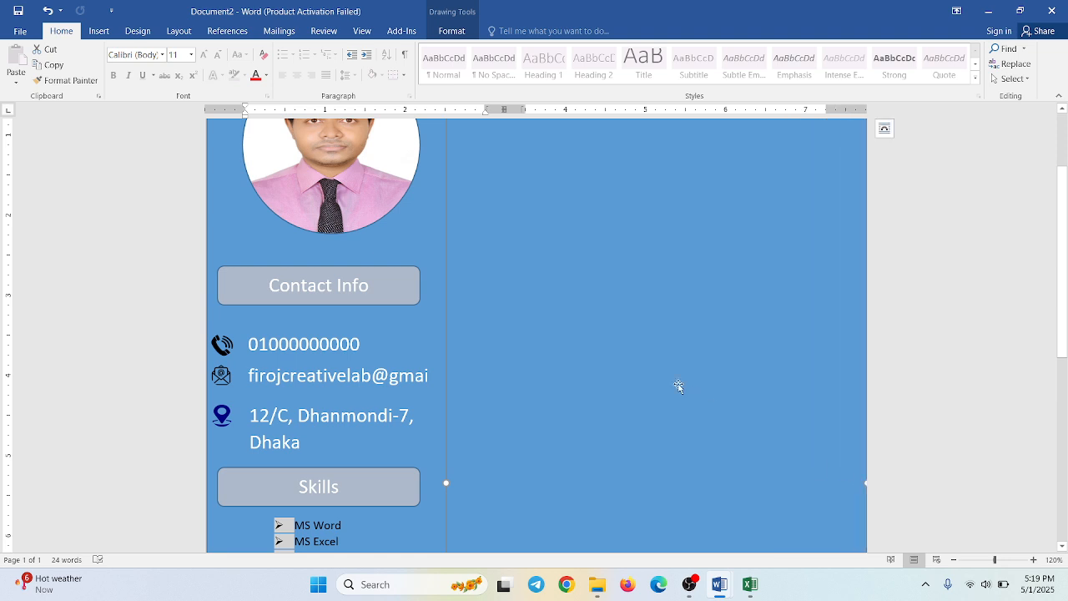
- Fill the wide duplicated rectangle beside the sidebar with the lightest theme green
{"action": "double_click", "coordinate": [628, 290]}
{"action": "scroll", "coordinate": [628, 290], "scroll_direction": "up", "scroll_amount": 3}
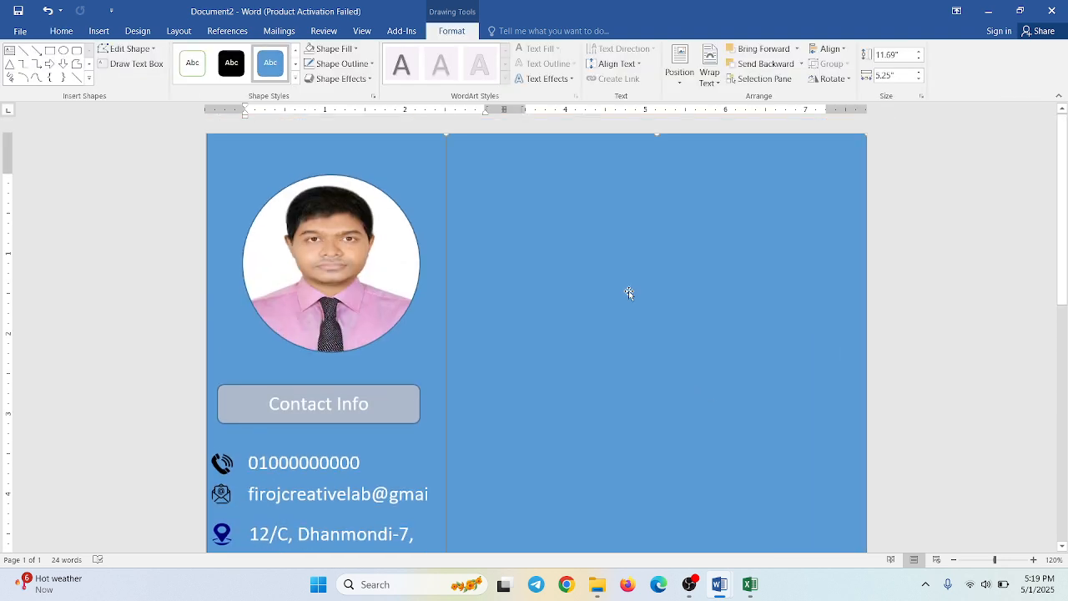
{"action": "left_click", "coordinate": [326, 52]}
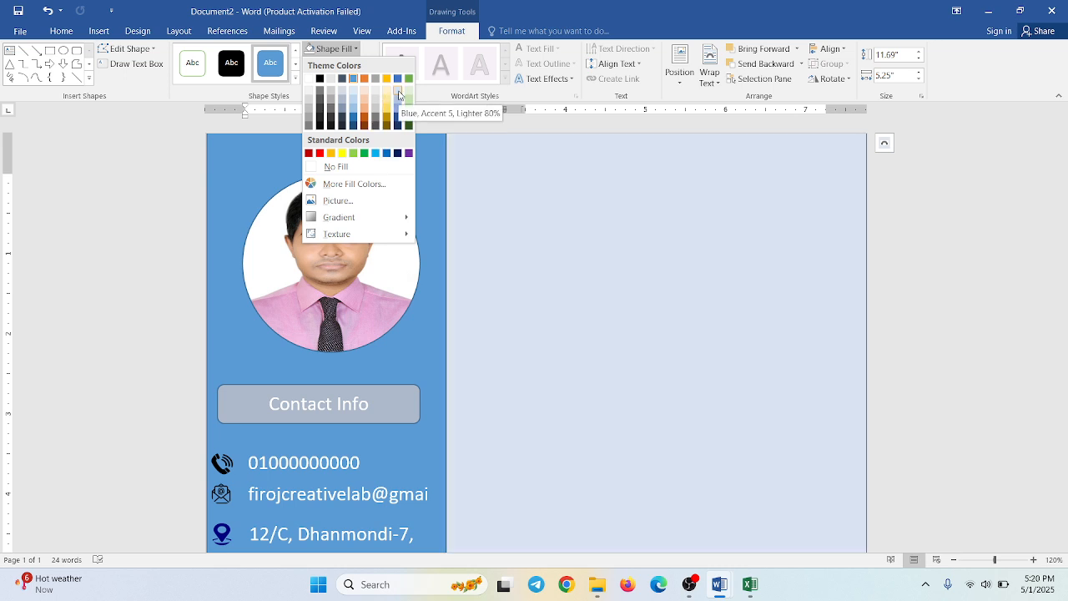
{"action": "left_click", "coordinate": [406, 94]}
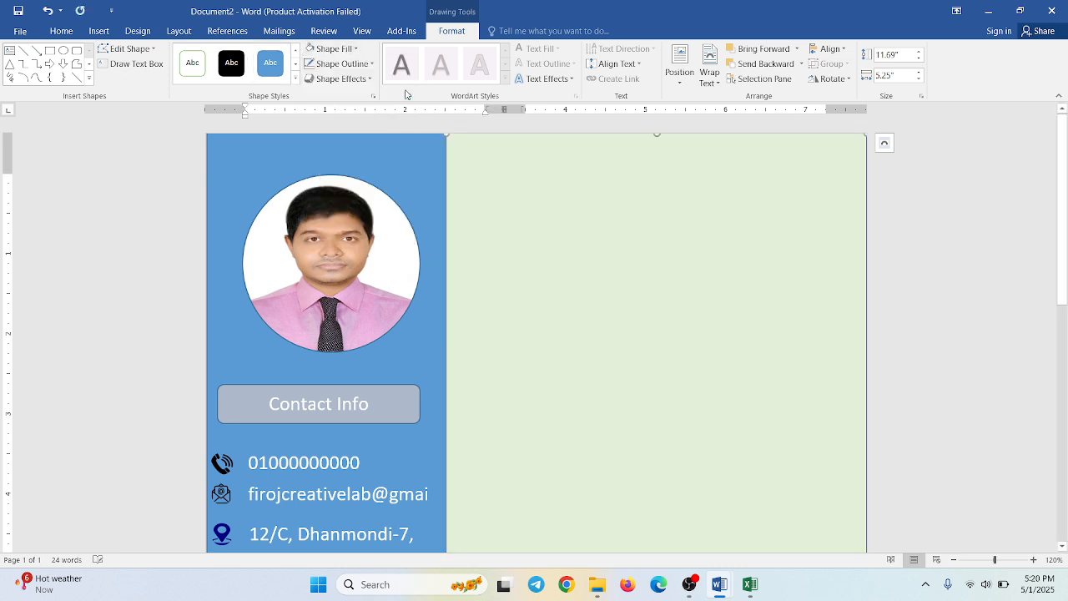
{"action": "left_click", "coordinate": [427, 190]}
- Set the light green panel's text wrapping to Behind Text
{"action": "left_click", "coordinate": [524, 198]}
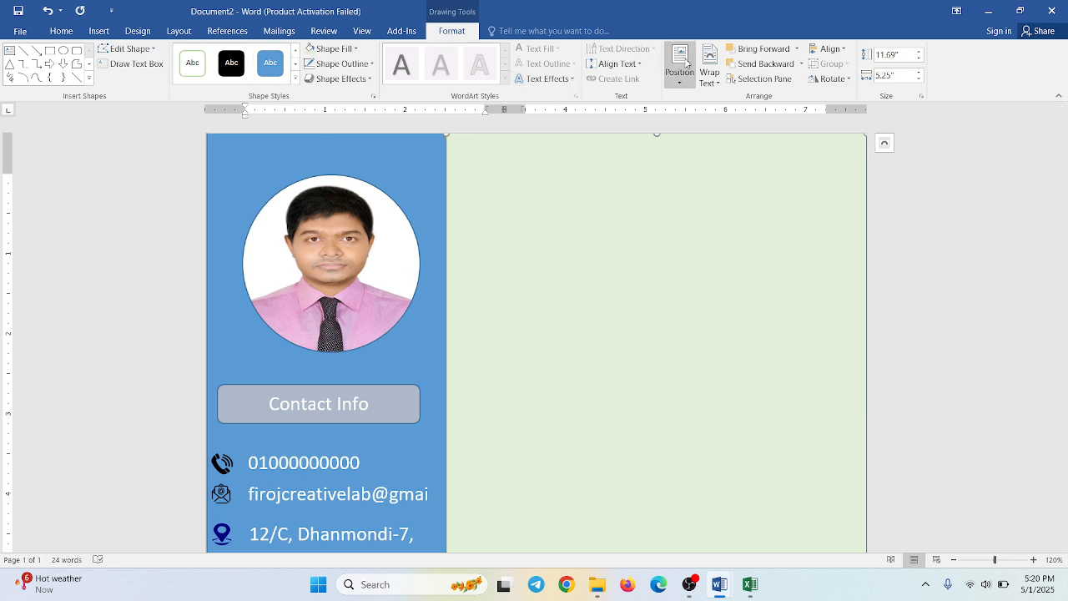
{"action": "left_click", "coordinate": [712, 82]}
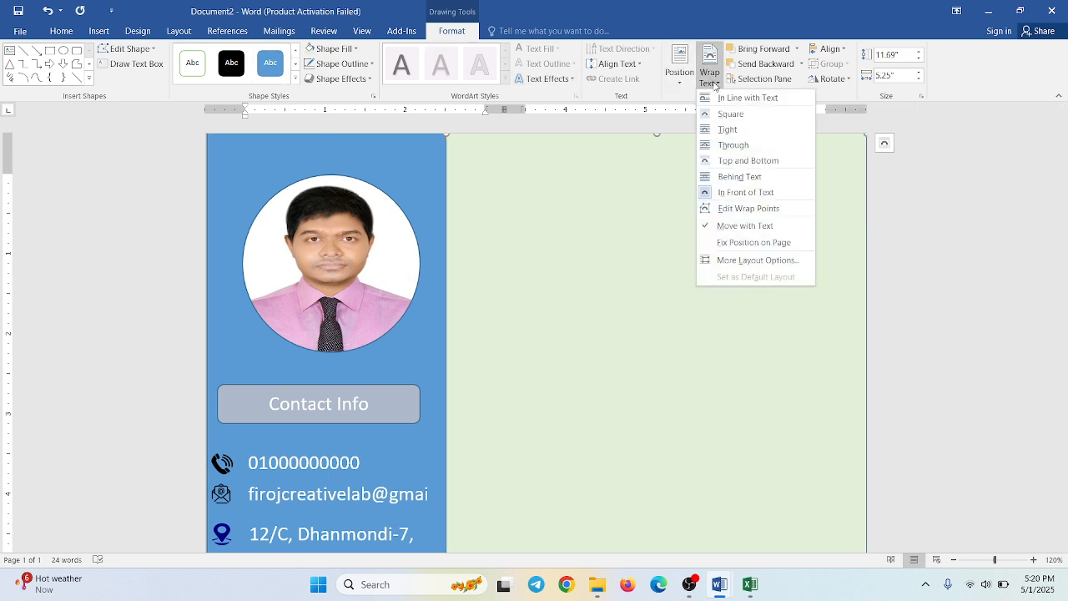
{"action": "left_click", "coordinate": [681, 76]}
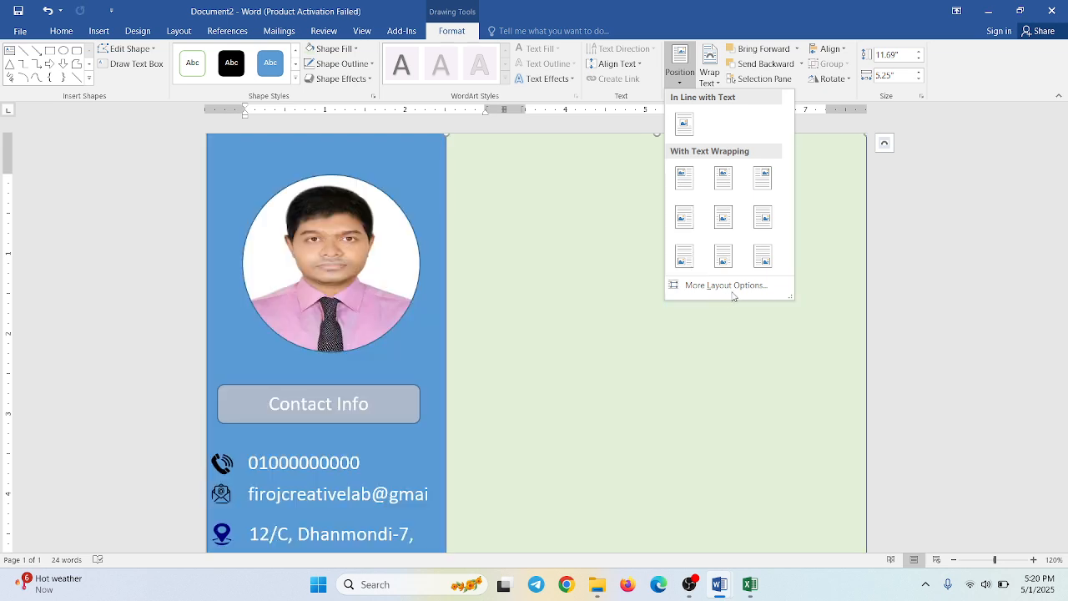
{"action": "left_click", "coordinate": [587, 199]}
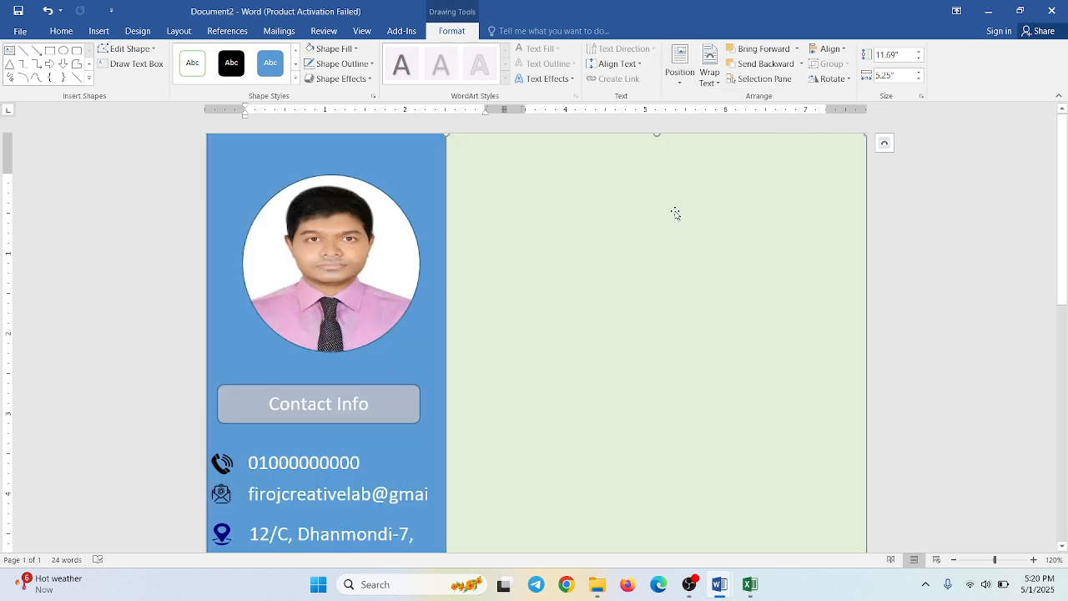
{"action": "left_click", "coordinate": [885, 142]}
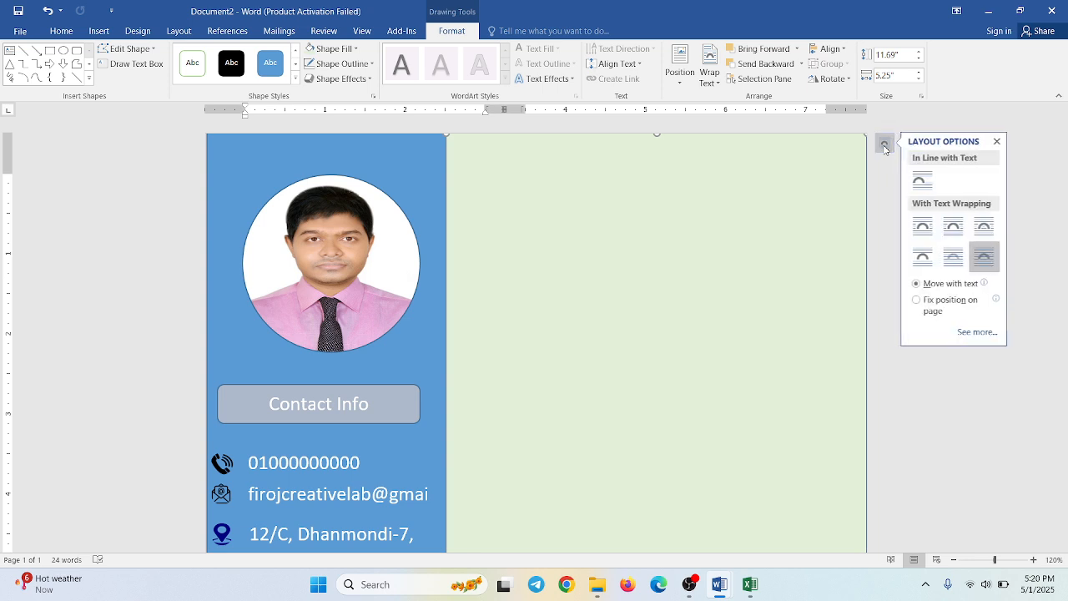
{"action": "left_click", "coordinate": [950, 267]}
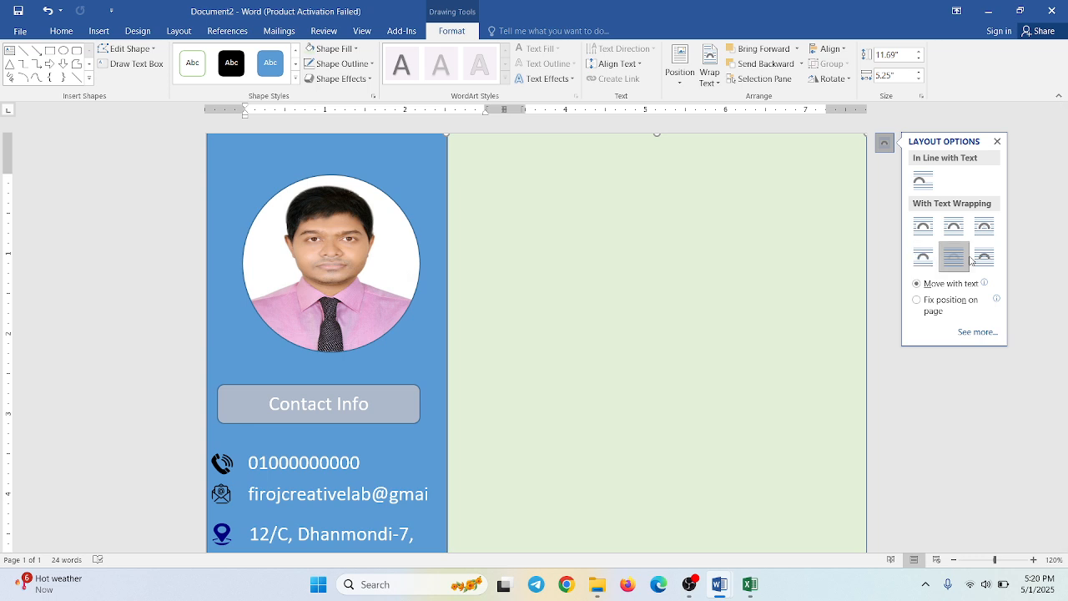
{"action": "left_click", "coordinate": [874, 277]}
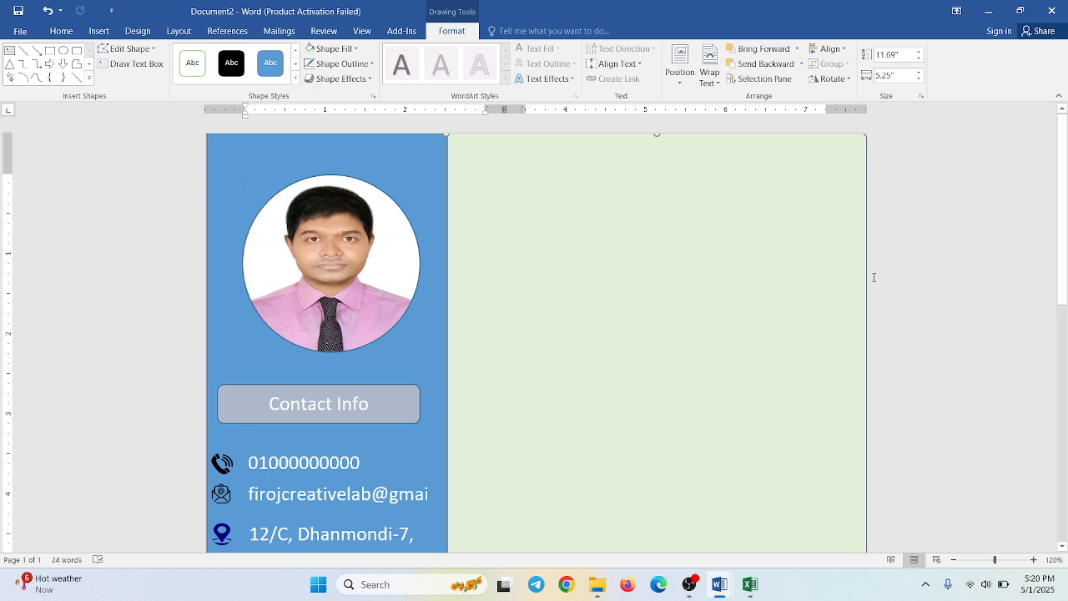
- Enter the trial text "jh" inside the light green panel and delete it
{"action": "left_click", "coordinate": [732, 275]}
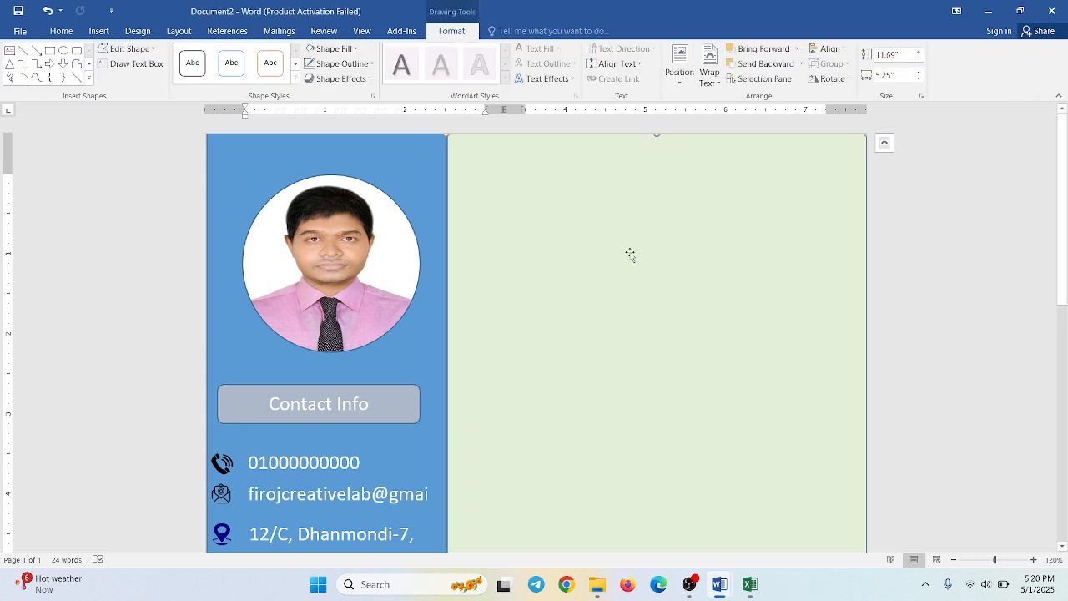
{"action": "key", "text": "Return"}
{"action": "scroll", "coordinate": [628, 257], "scroll_direction": "up", "scroll_amount": 2}
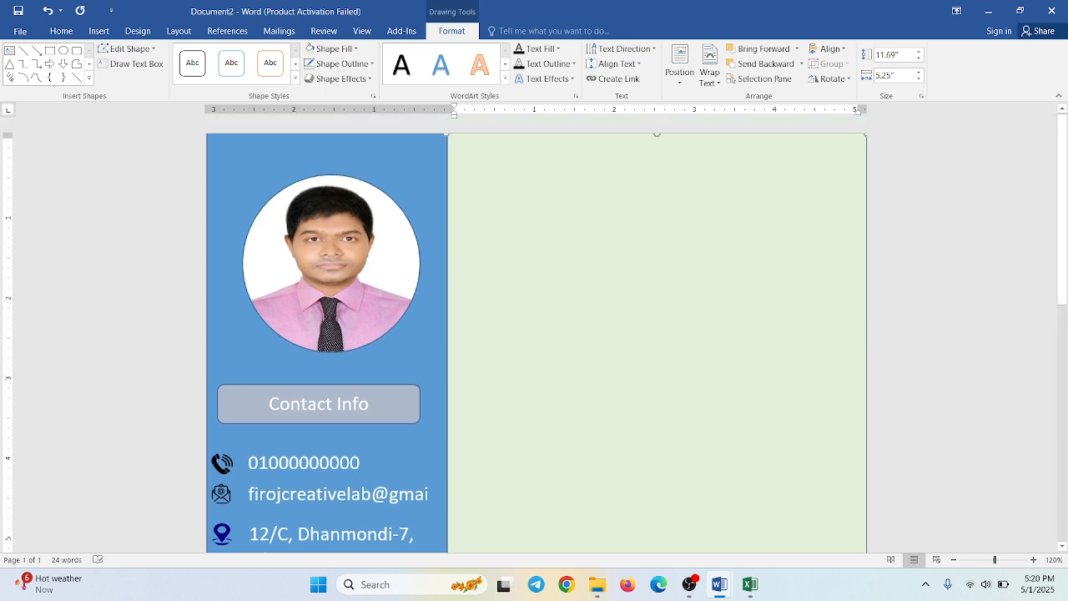
{"action": "left_click", "coordinate": [566, 229]}
{"action": "scroll", "coordinate": [491, 387], "scroll_direction": "down", "scroll_amount": 6}
{"action": "scroll", "coordinate": [491, 387], "scroll_direction": "up", "scroll_amount": 6}
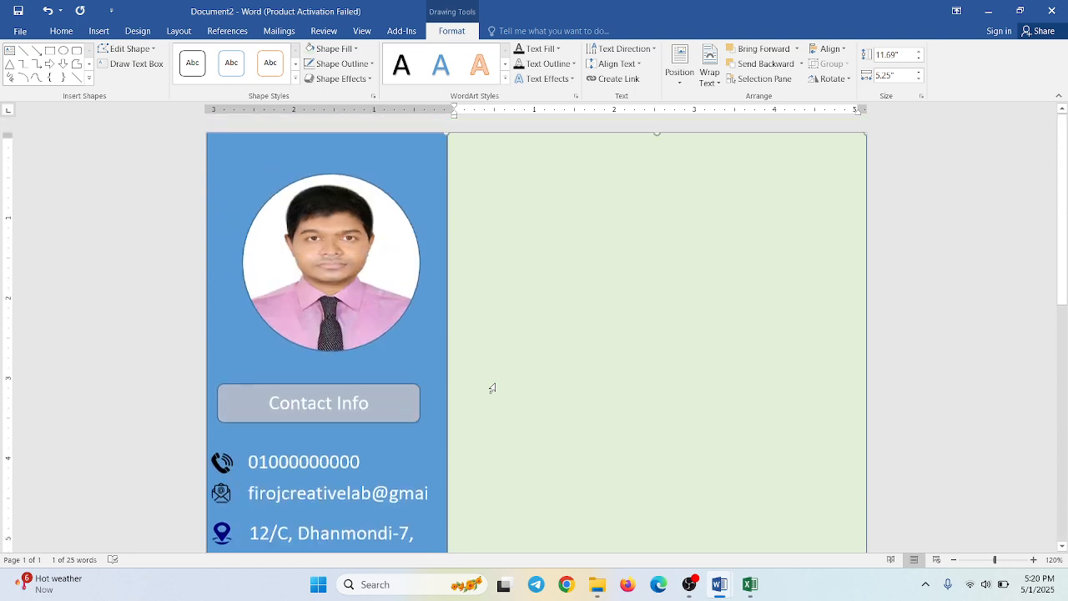
{"action": "scroll", "coordinate": [491, 387], "scroll_direction": "down", "scroll_amount": 3}
{"action": "scroll", "coordinate": [492, 387], "scroll_direction": "down", "scroll_amount": 2}
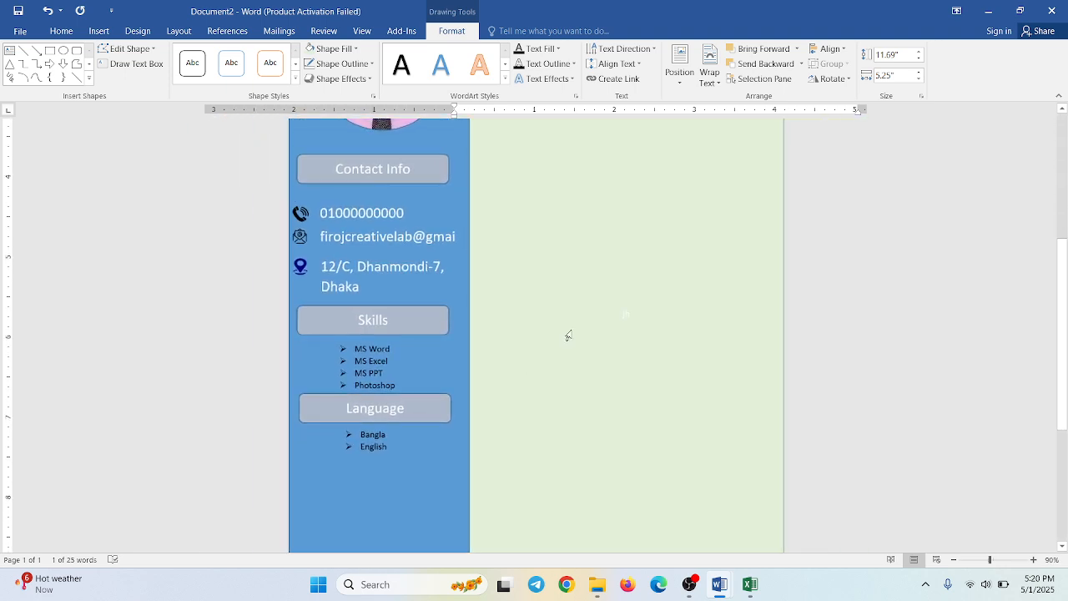
{"action": "scroll", "coordinate": [631, 305], "scroll_direction": "up", "scroll_amount": 4}
{"action": "left_click", "coordinate": [697, 311]}
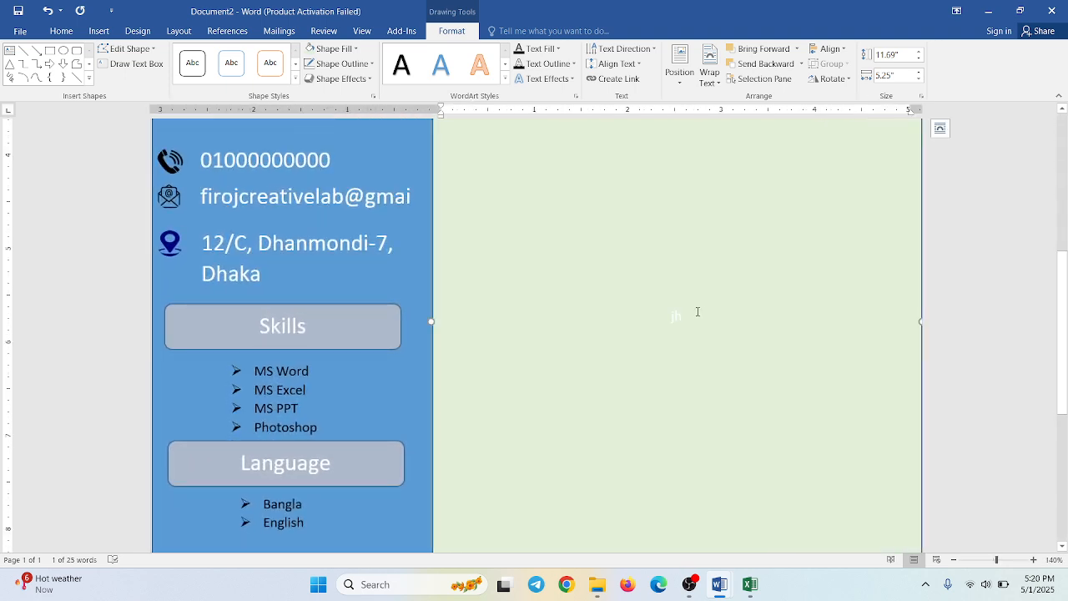
{"action": "left_click_drag", "start_coordinate": [694, 312], "coordinate": [651, 317]}
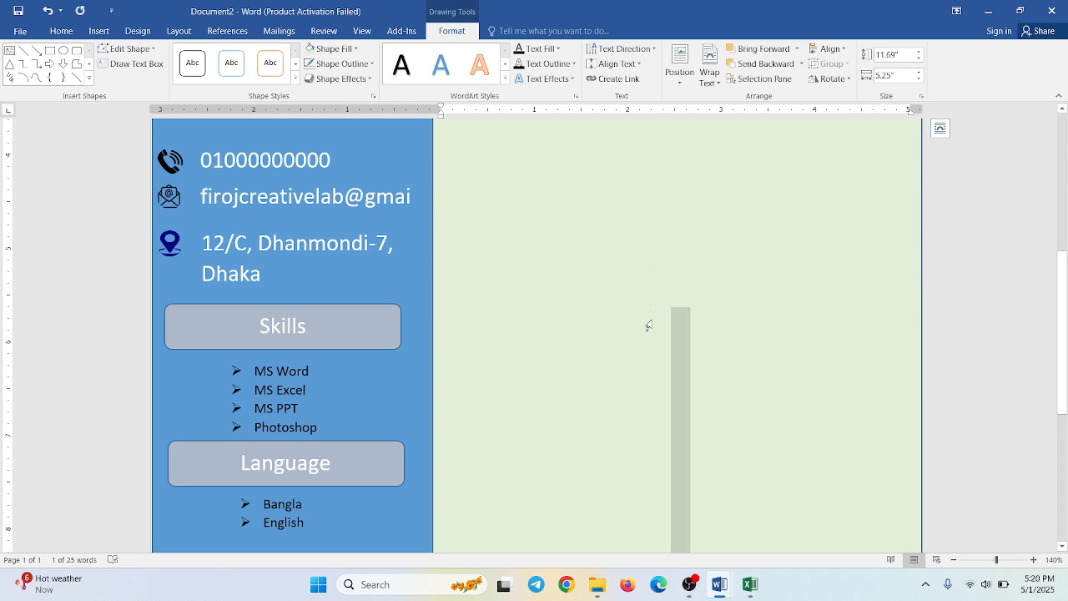
{"action": "key", "text": "BackSpace"}
{"action": "scroll", "coordinate": [679, 326], "scroll_direction": "up", "scroll_amount": 8}
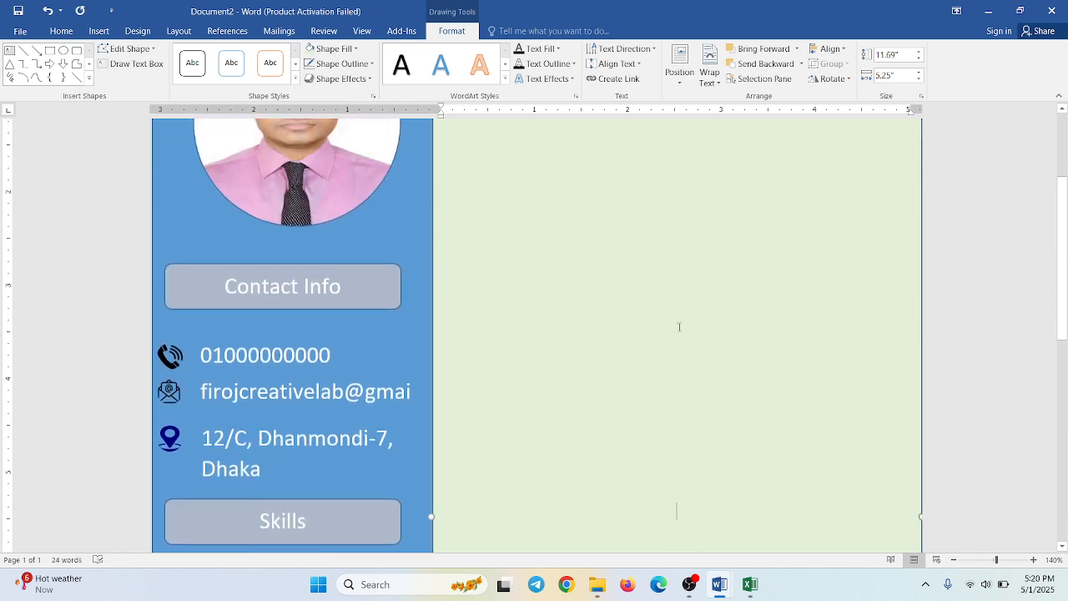
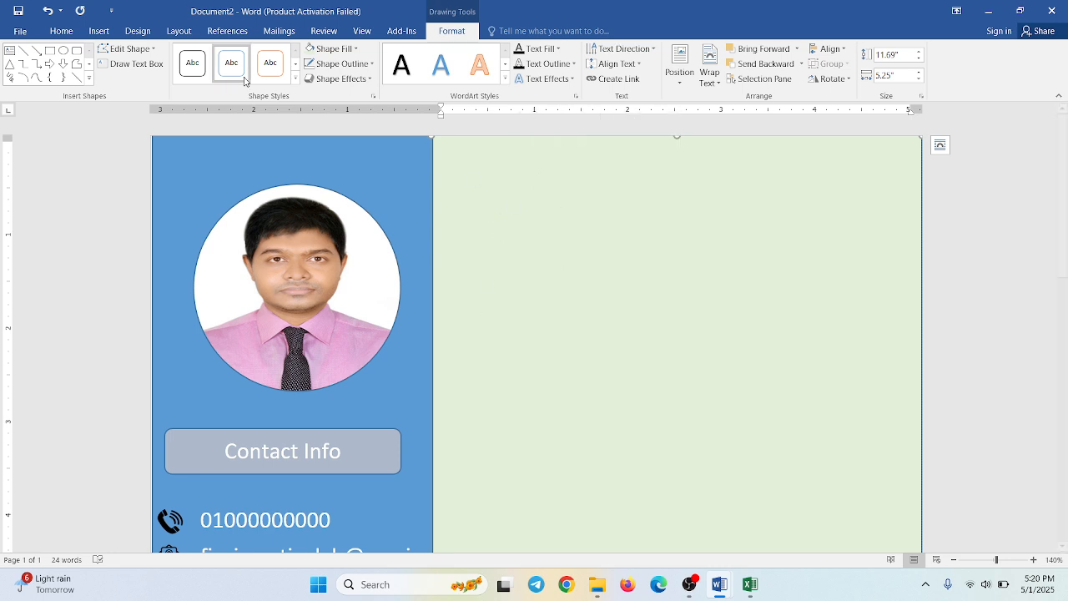
- Draw a text box about 5.23" wide and 3.04" high across the top of the light green panel
{"action": "left_click", "coordinate": [99, 31]}
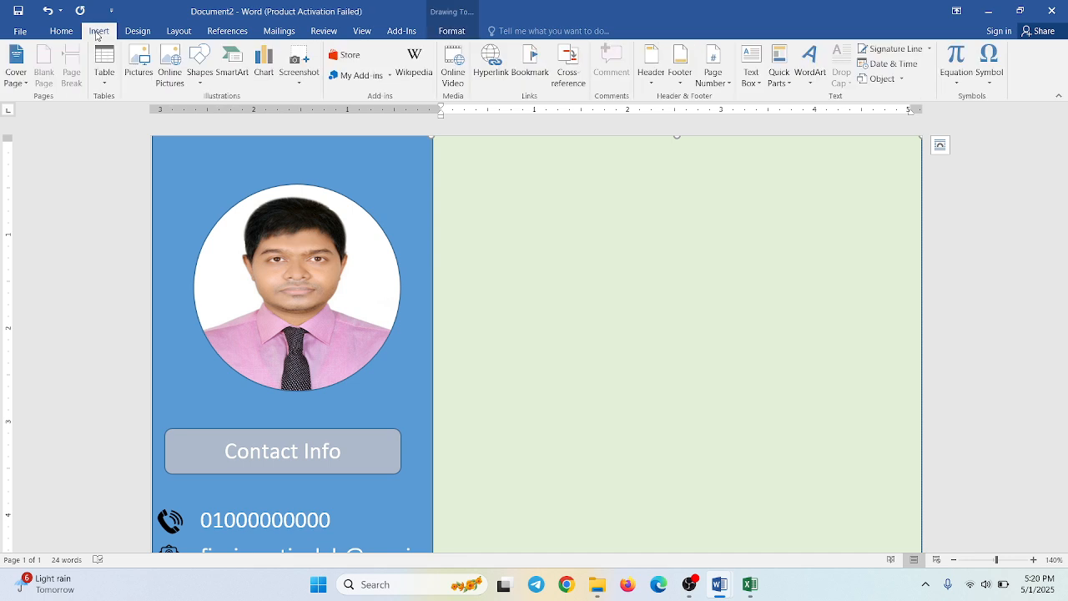
{"action": "left_click", "coordinate": [198, 66]}
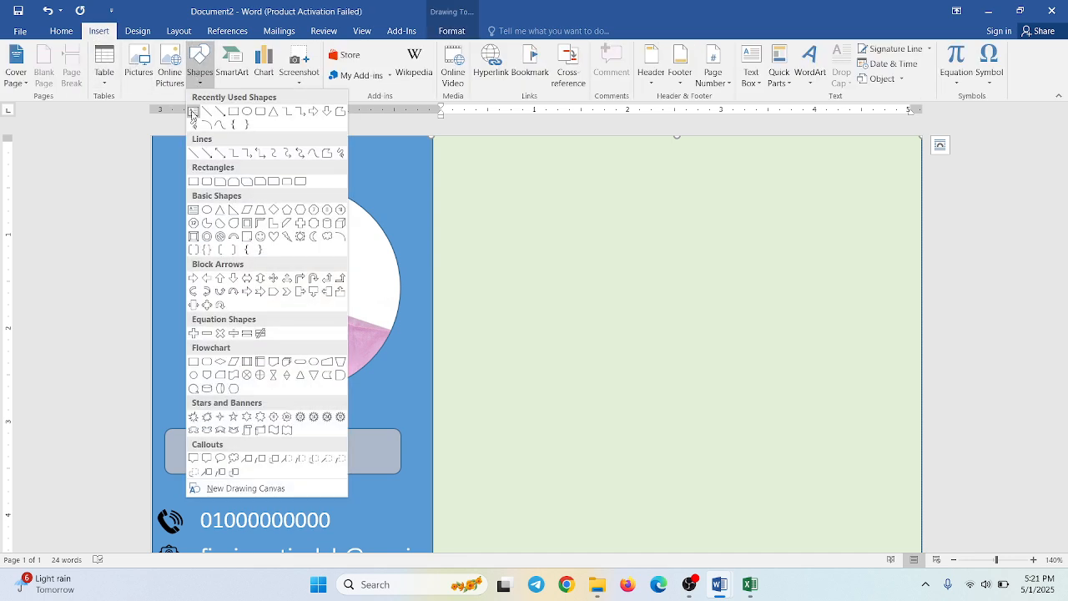
{"action": "left_click", "coordinate": [194, 112]}
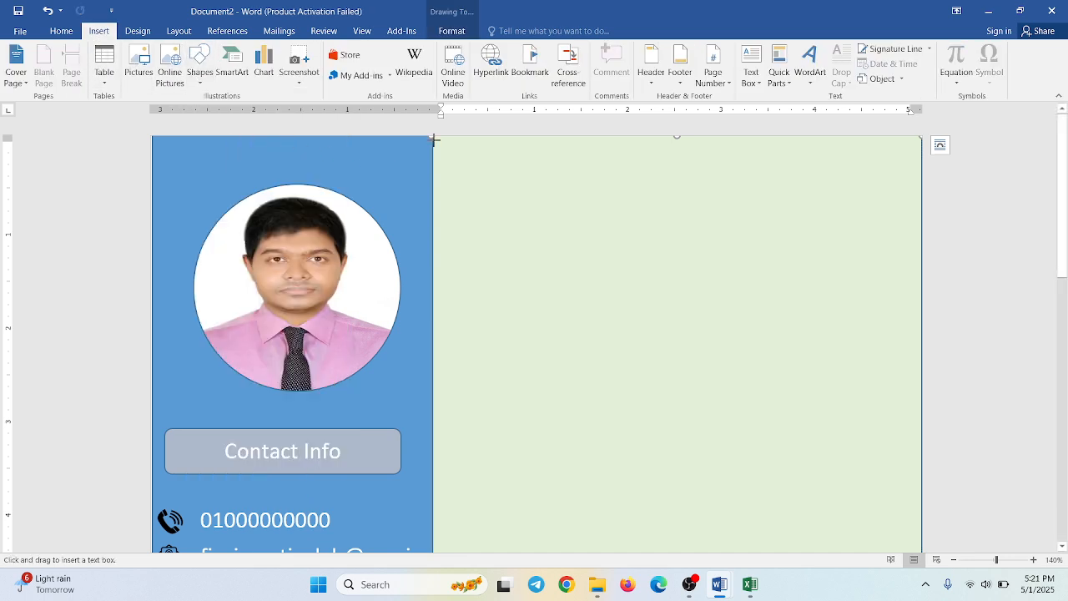
{"action": "left_click_drag", "start_coordinate": [433, 141], "coordinate": [918, 425]}
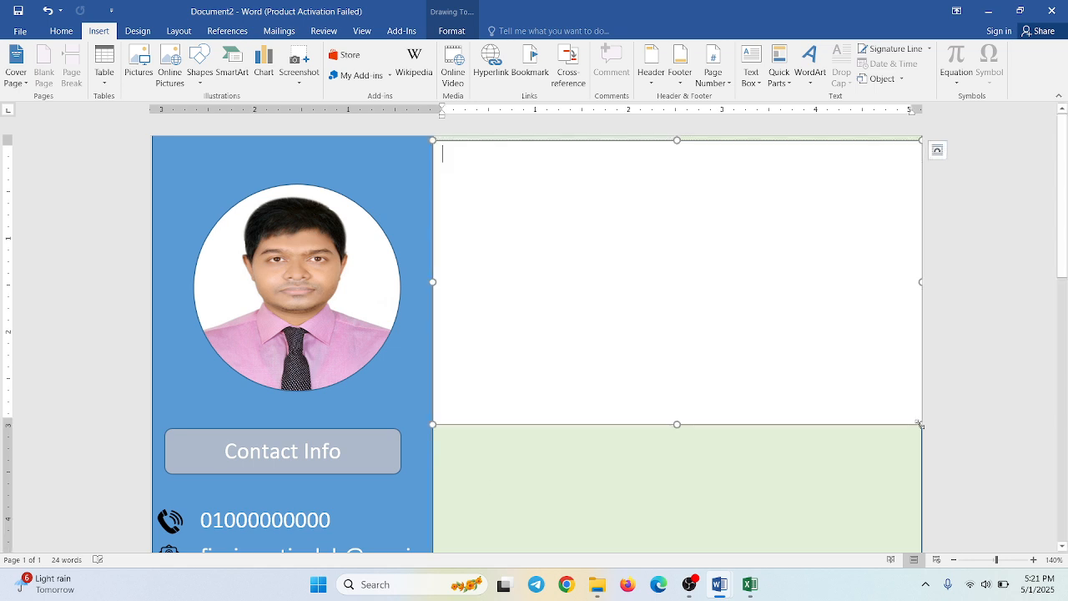
{"action": "left_click", "coordinate": [705, 145]}
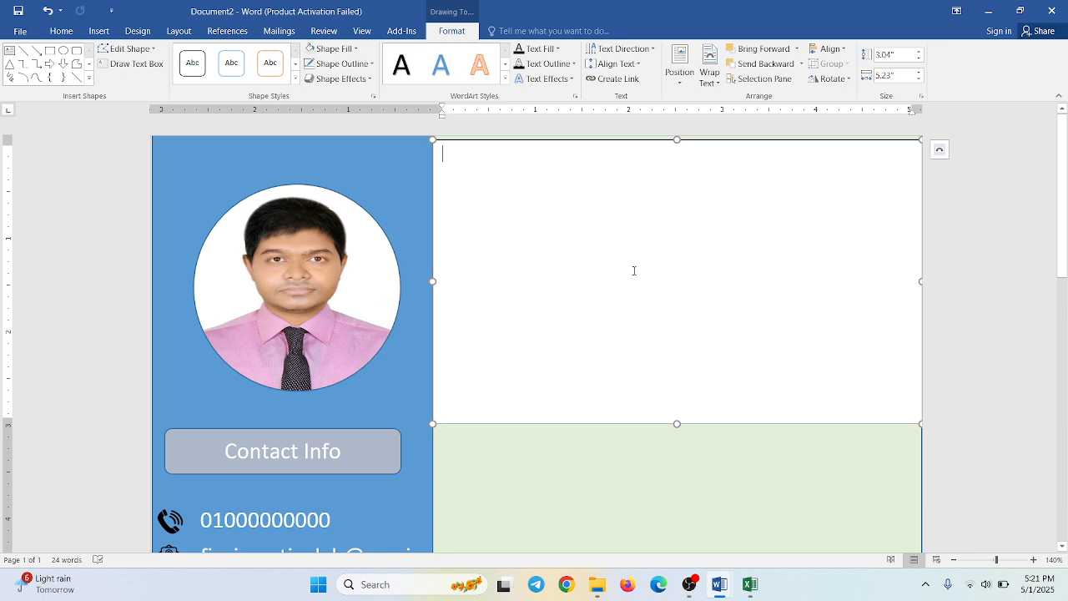
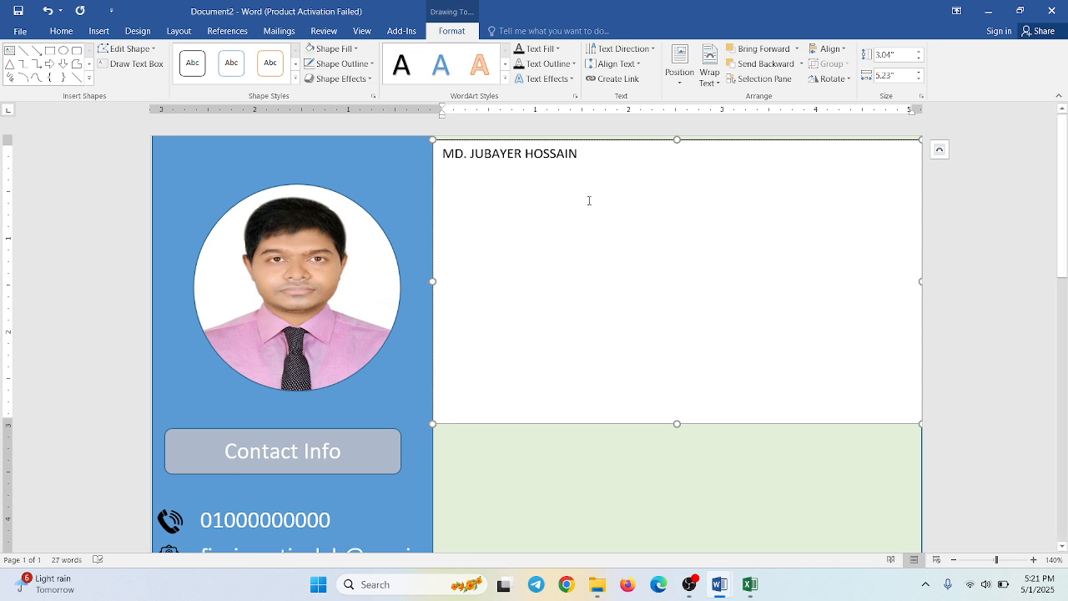
- Enter the candidate's full name in capitals in the new text box and shorten the box to about 0.88" high
{"action": "key", "text": "Return"}
{"action": "left_click_drag", "start_coordinate": [677, 423], "coordinate": [628, 223]}
- Enlarge the full name in the text box to font size 36
{"action": "triple_click", "coordinate": [582, 155]}
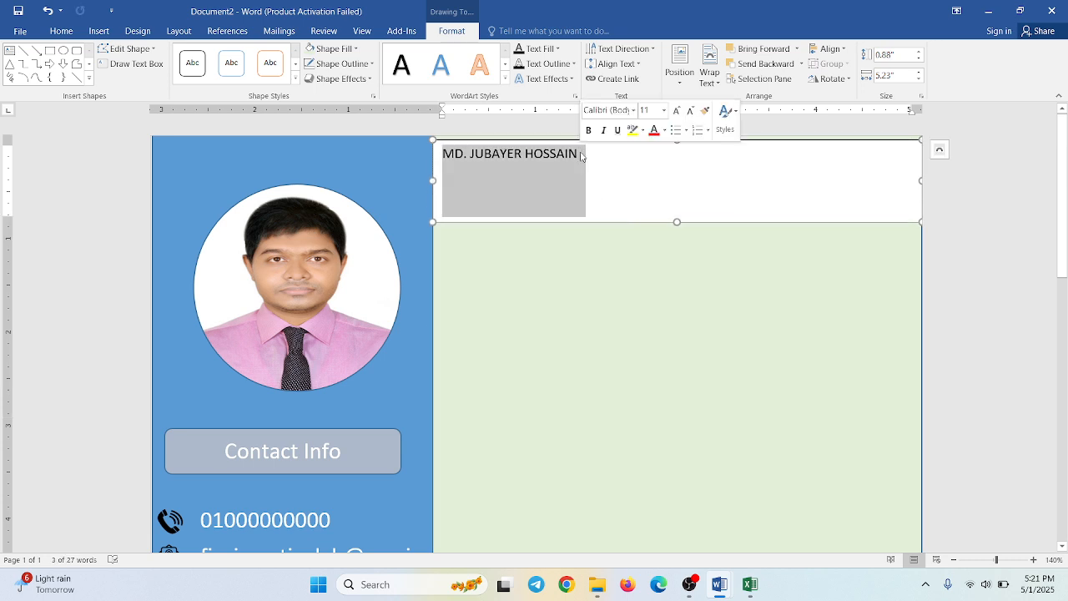
{"action": "left_click", "coordinate": [940, 150]}
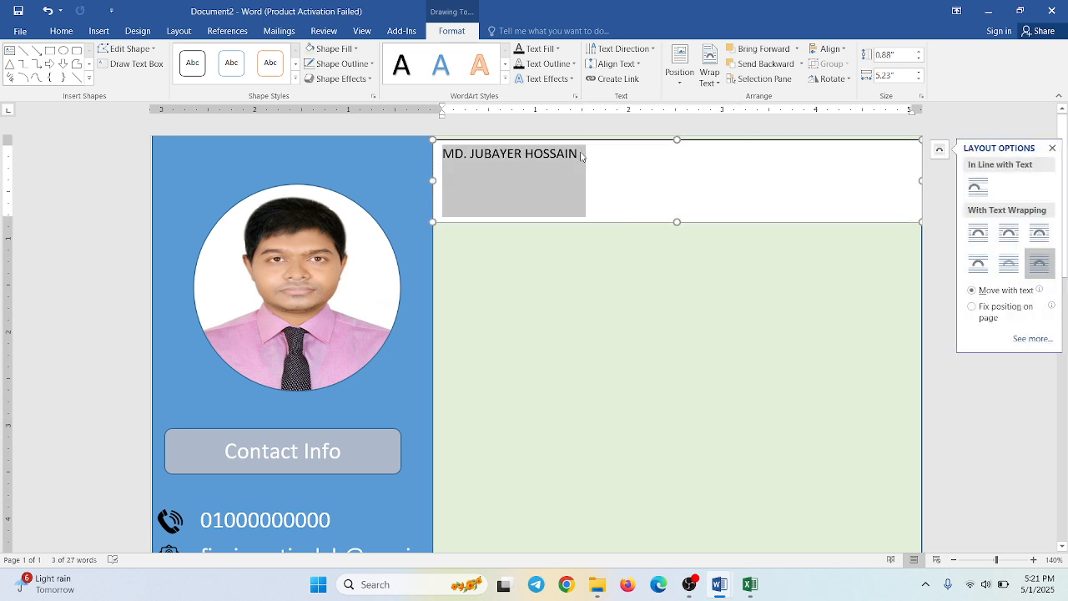
{"action": "left_click", "coordinate": [61, 31]}
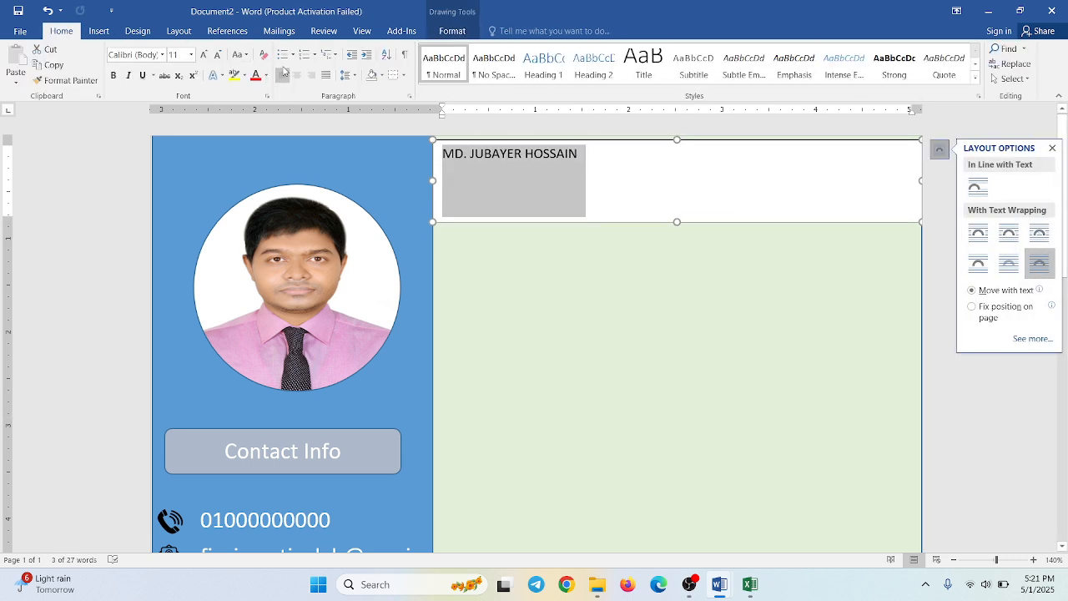
{"action": "left_click", "coordinate": [204, 55]}
{"action": "double_click", "coordinate": [204, 55]}
{"action": "left_click", "coordinate": [204, 55]}
{"action": "double_click", "coordinate": [203, 55]}
{"action": "double_click", "coordinate": [204, 55]}
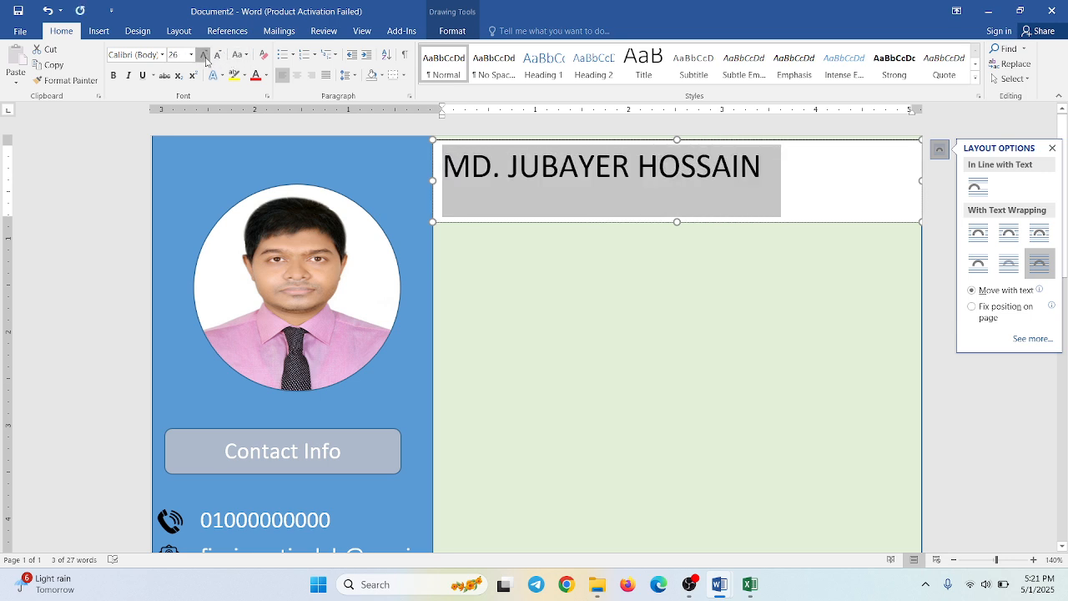
{"action": "double_click", "coordinate": [204, 55]}
{"action": "left_click", "coordinate": [203, 55]}
{"action": "left_click", "coordinate": [204, 55]}
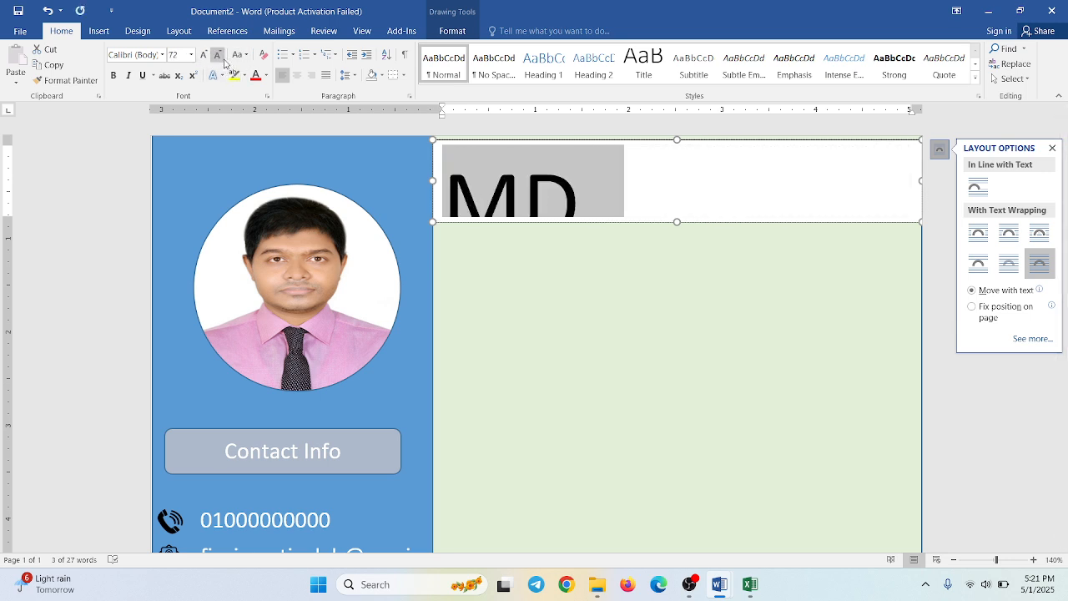
{"action": "left_click", "coordinate": [218, 56]}
{"action": "double_click", "coordinate": [219, 56]}
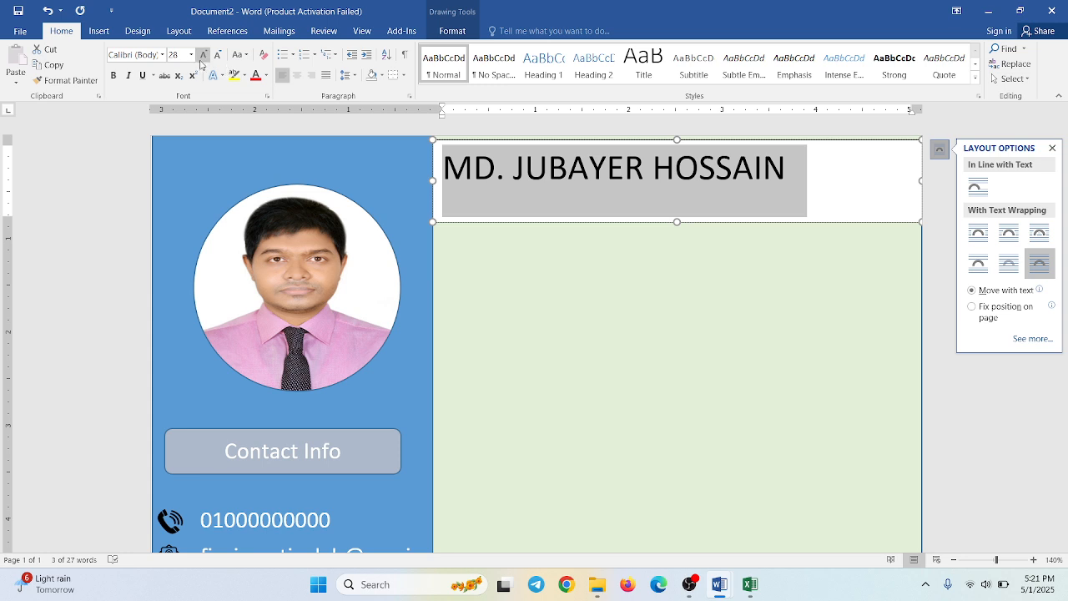
{"action": "left_click", "coordinate": [202, 57]}
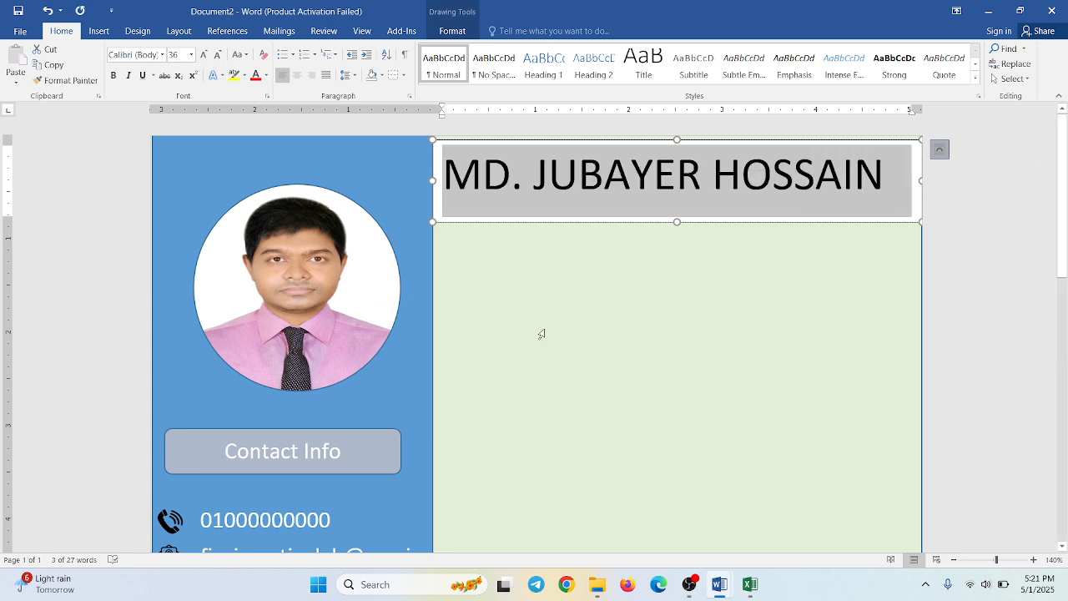
- Remove the fill and the outline from the name text box
{"action": "left_click", "coordinate": [561, 242]}
{"action": "left_click", "coordinate": [570, 220]}
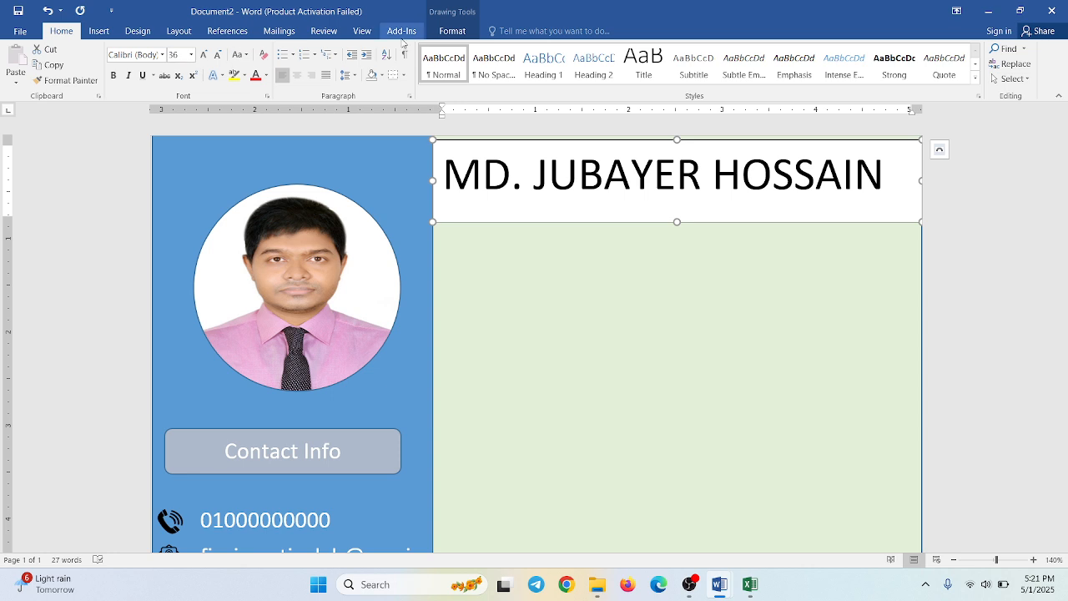
{"action": "left_click", "coordinate": [451, 32]}
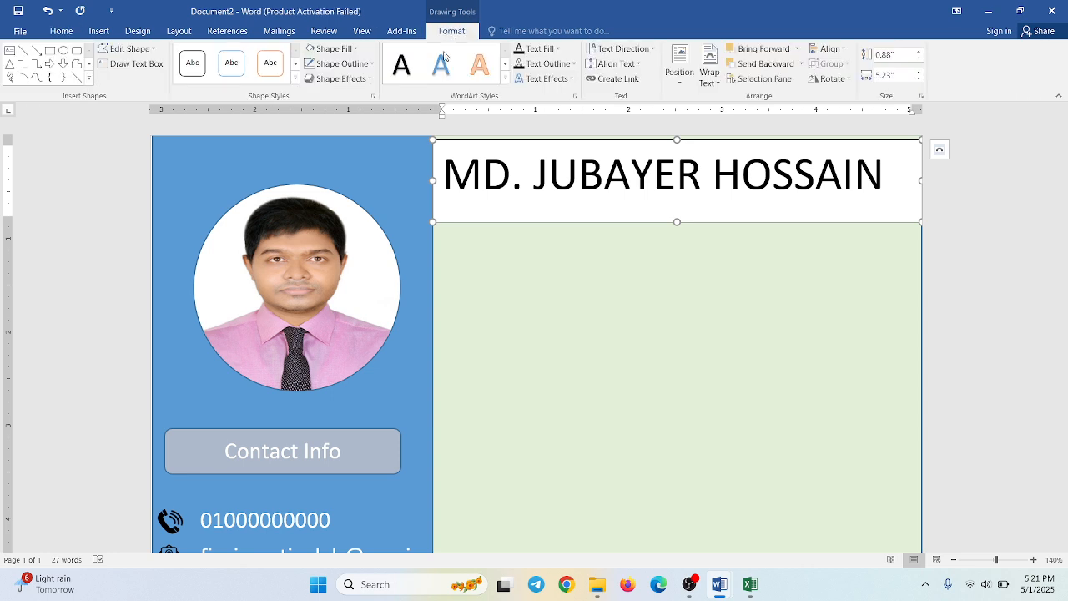
{"action": "left_click", "coordinate": [343, 48]}
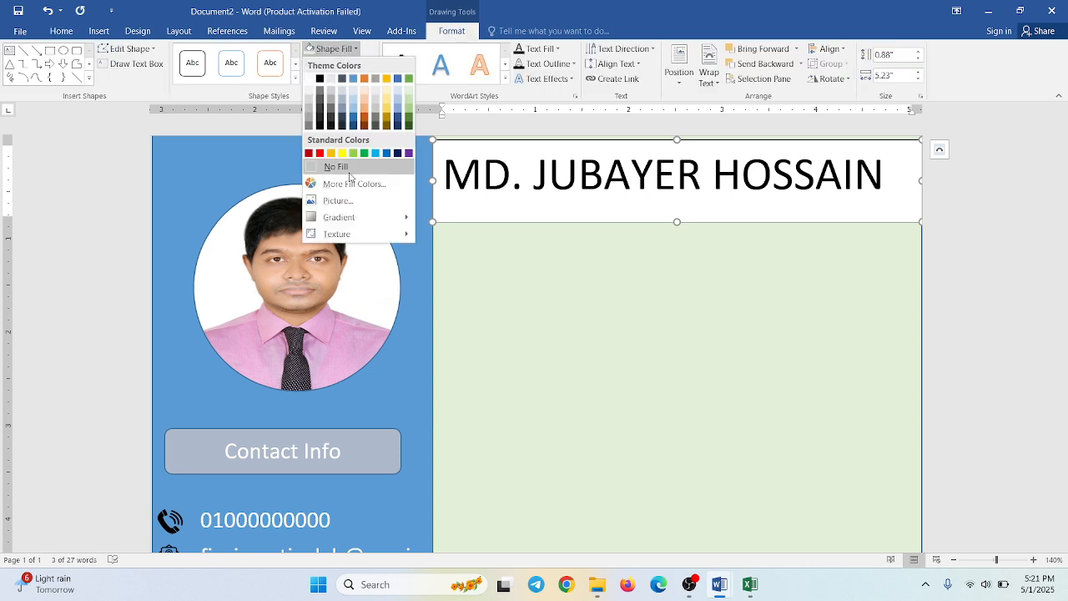
{"action": "left_click", "coordinate": [349, 167]}
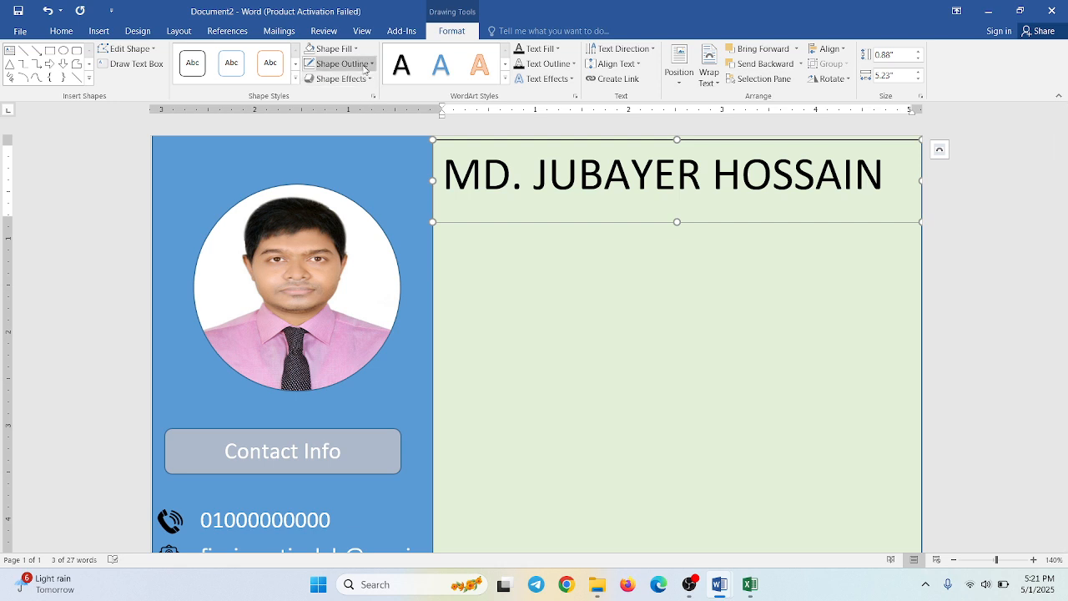
{"action": "left_click", "coordinate": [338, 64]}
{"action": "left_click", "coordinate": [342, 182]}
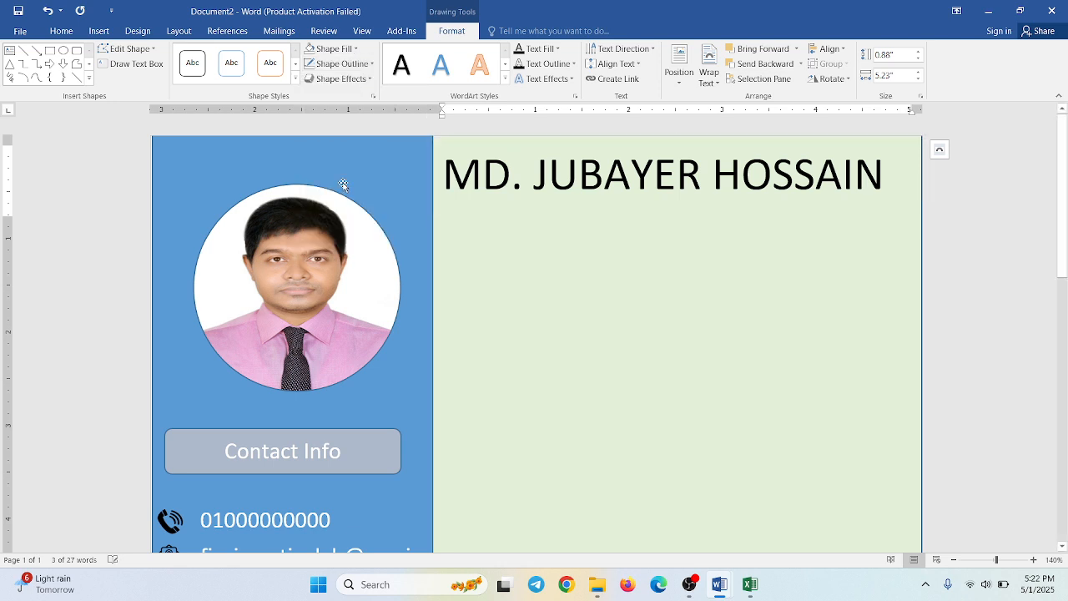
- Duplicate the name text box directly beneath the original in the light green panel
{"action": "right_click", "coordinate": [565, 303]}
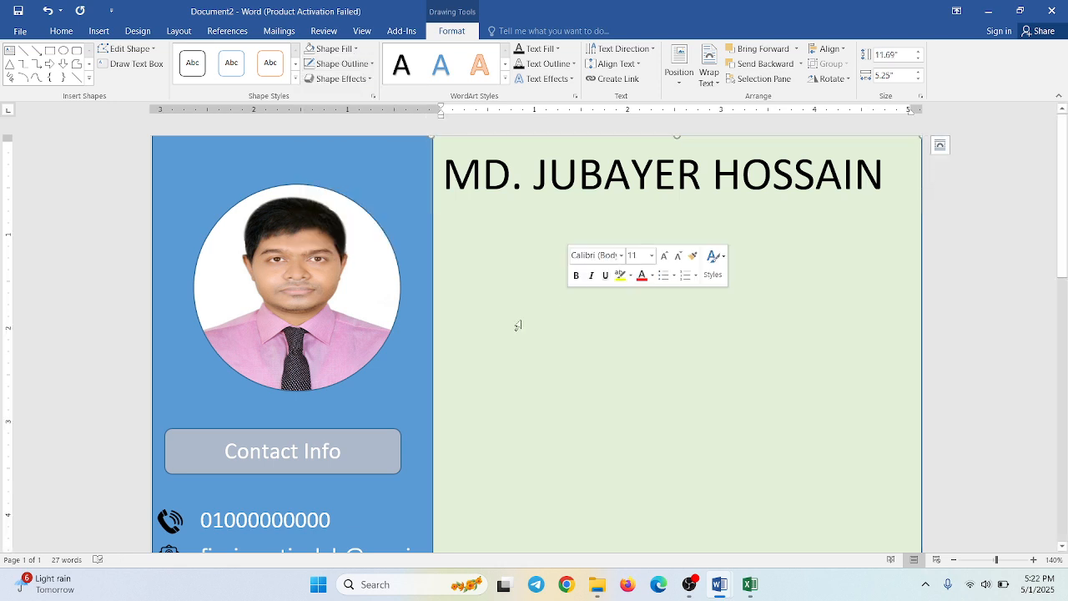
{"action": "left_click", "coordinate": [514, 197]}
{"action": "left_click", "coordinate": [514, 233]}
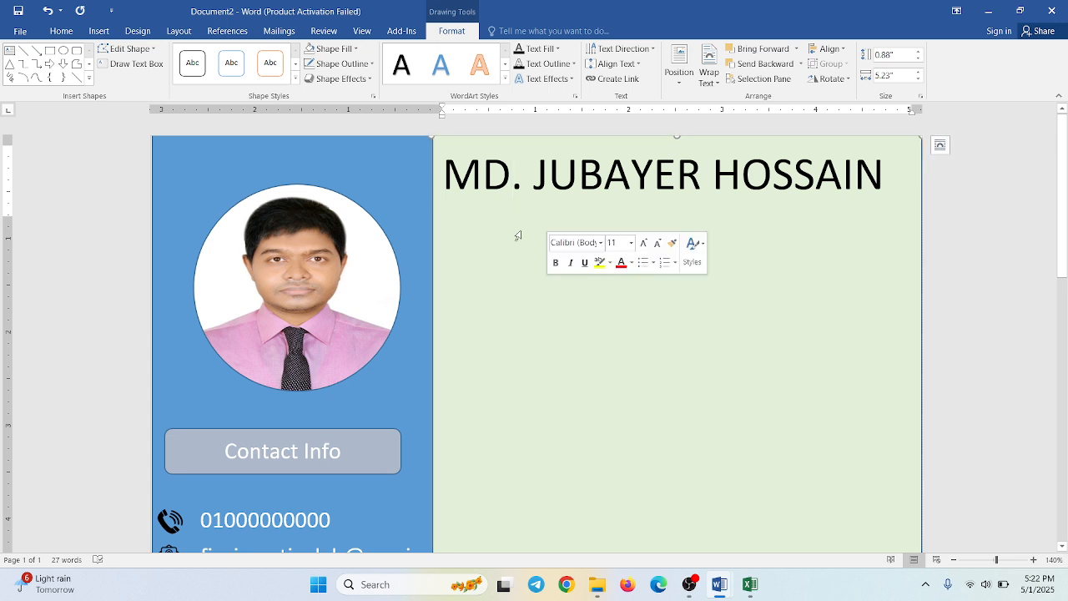
{"action": "left_click", "coordinate": [546, 183]}
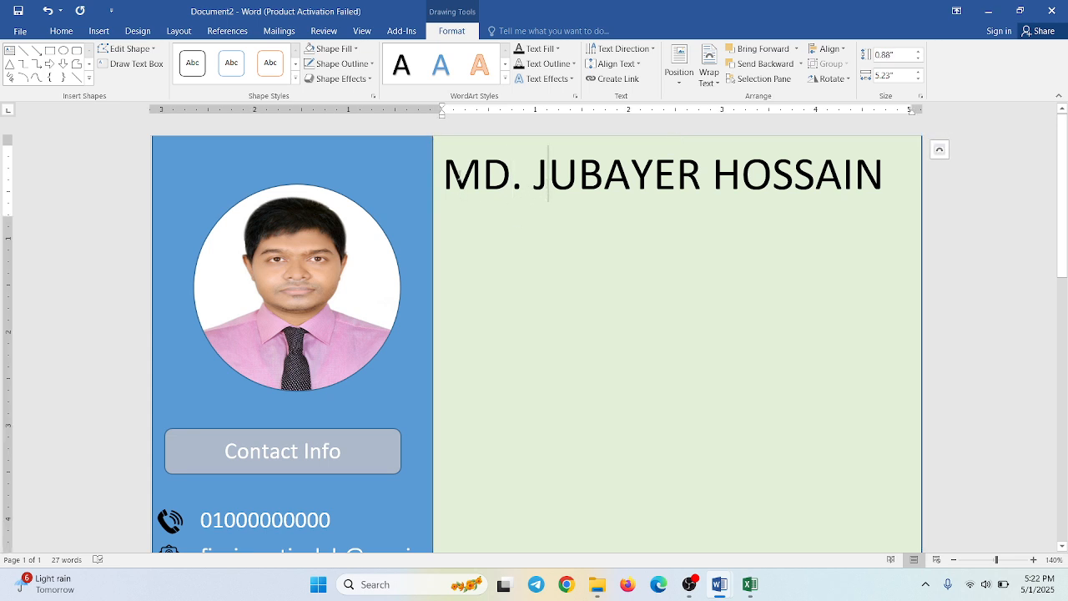
{"action": "left_click", "coordinate": [459, 179]}
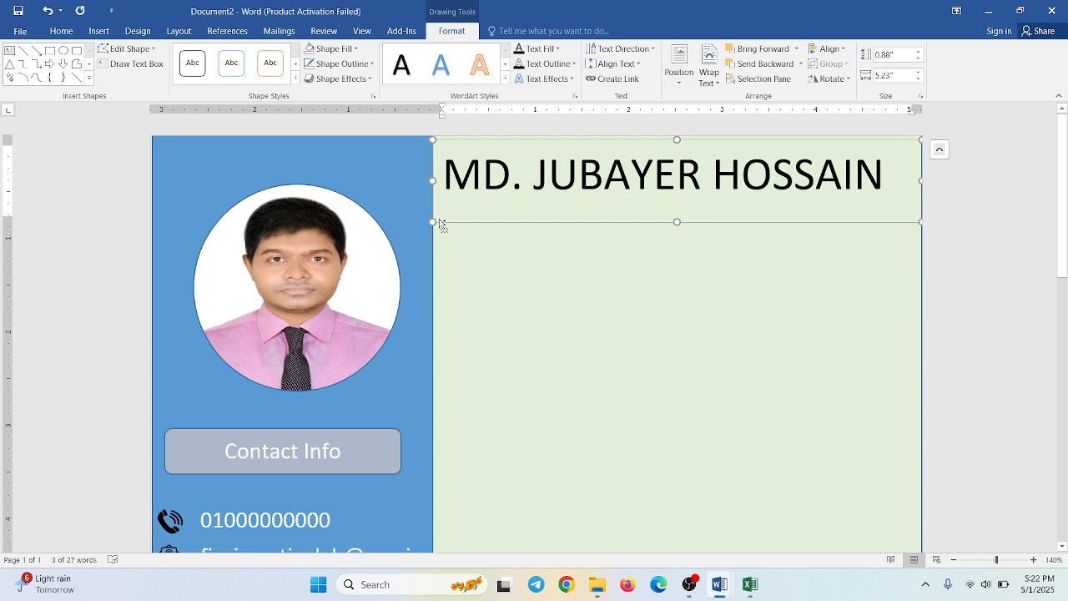
{"action": "left_click_drag", "start_coordinate": [439, 222], "coordinate": [435, 273]}
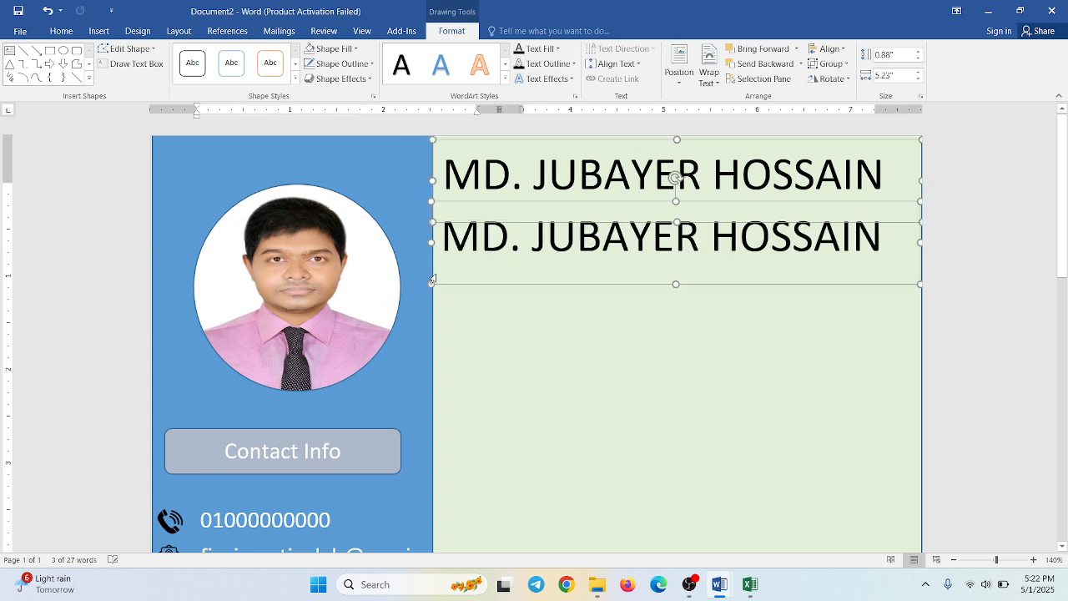
- Replace the name in the duplicated text box with "Web Designer"
{"action": "triple_click", "coordinate": [504, 251]}
{"action": "triple_click", "coordinate": [504, 250]}
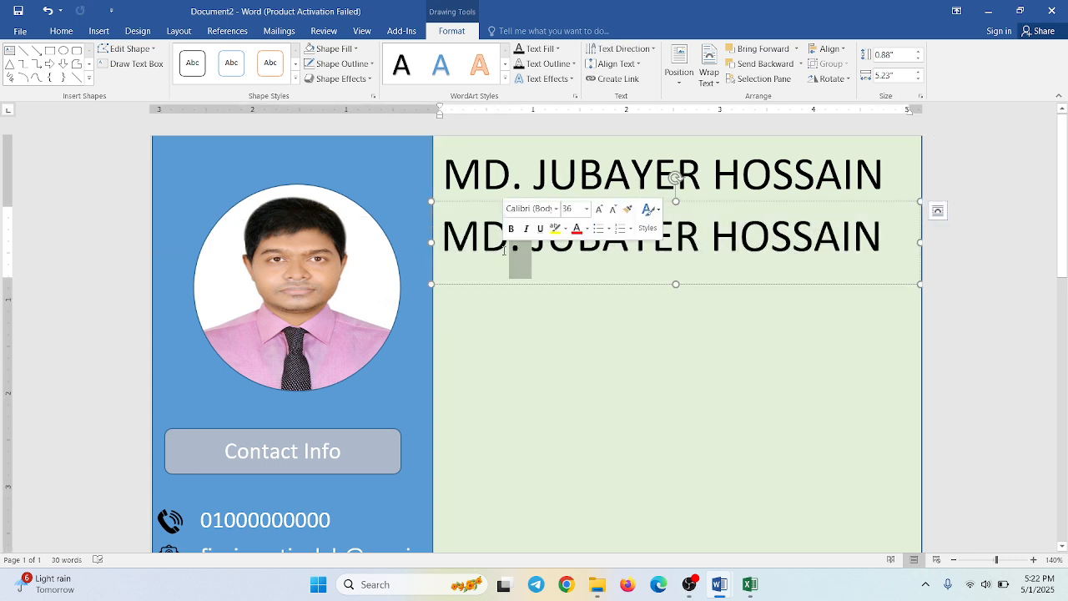
{"action": "type", "text": "W"}
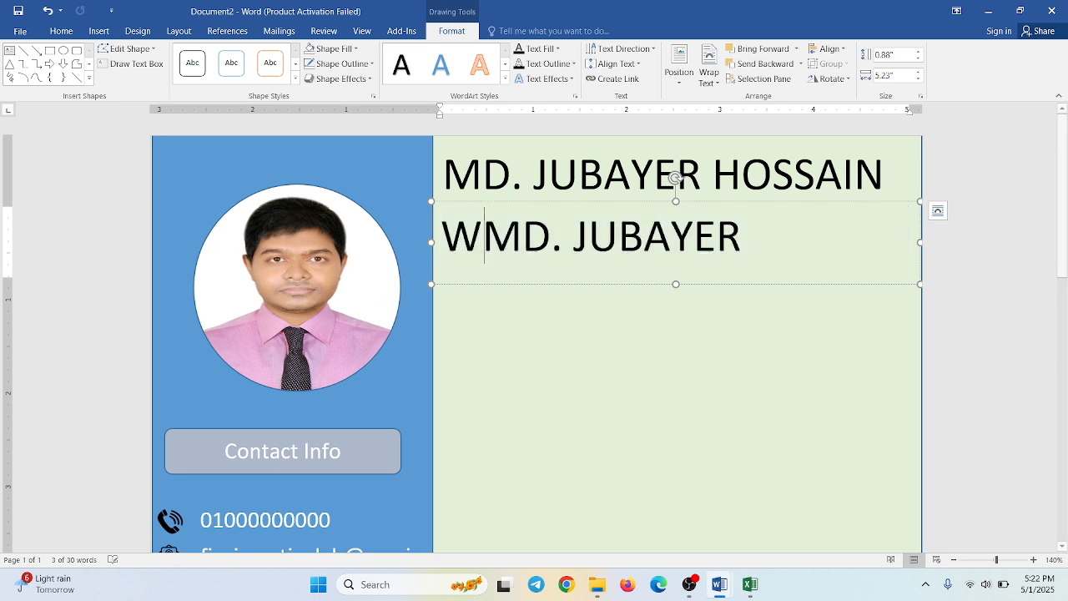
{"action": "key", "text": "ctrl+a"}
{"action": "key", "text": "BackSpace"}
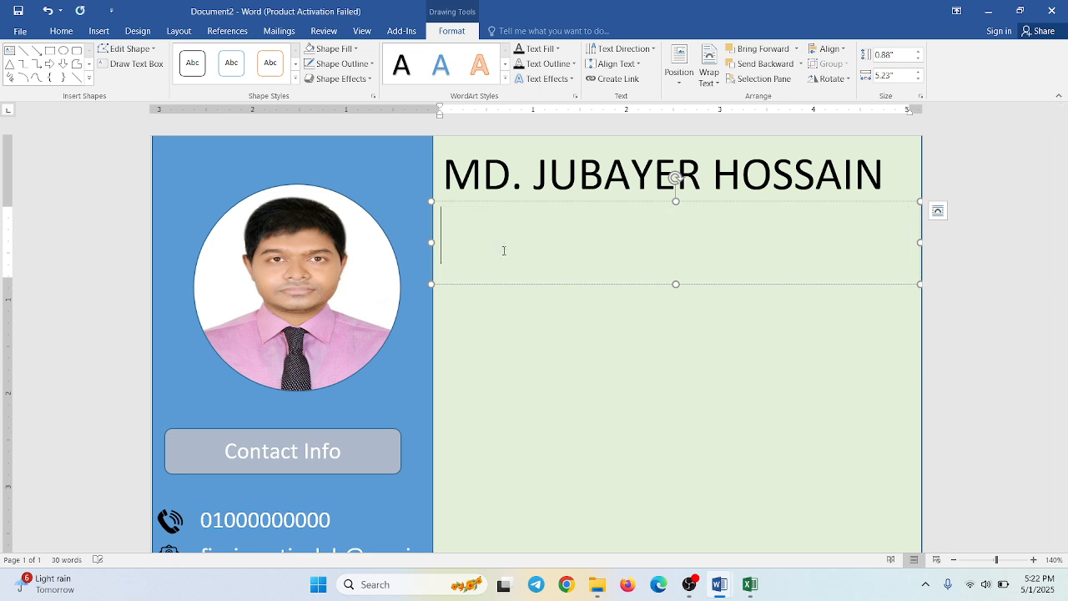
{"action": "type", "text": "Web "}
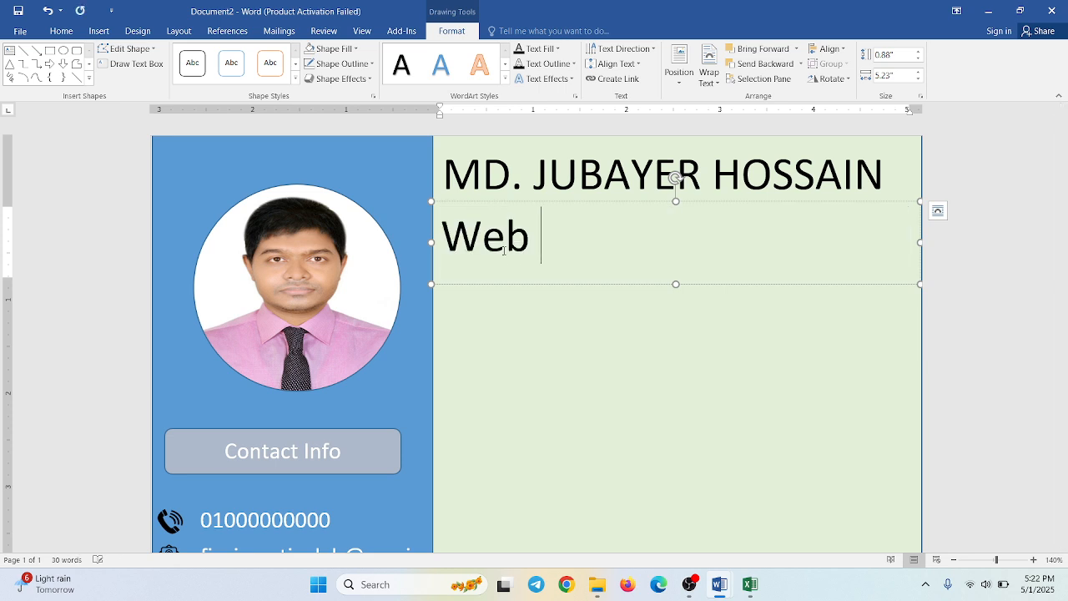
{"action": "type", "text": "Designer"}
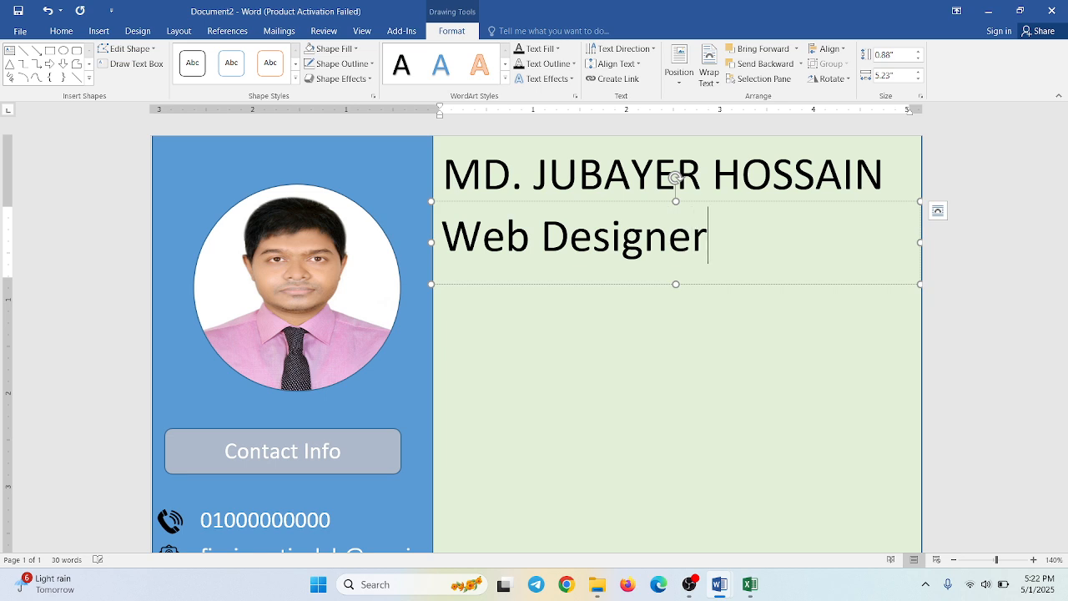
- Right-align the "Web Designer" text and reduce its font size to 26
{"action": "key", "text": "ctrl+a"}
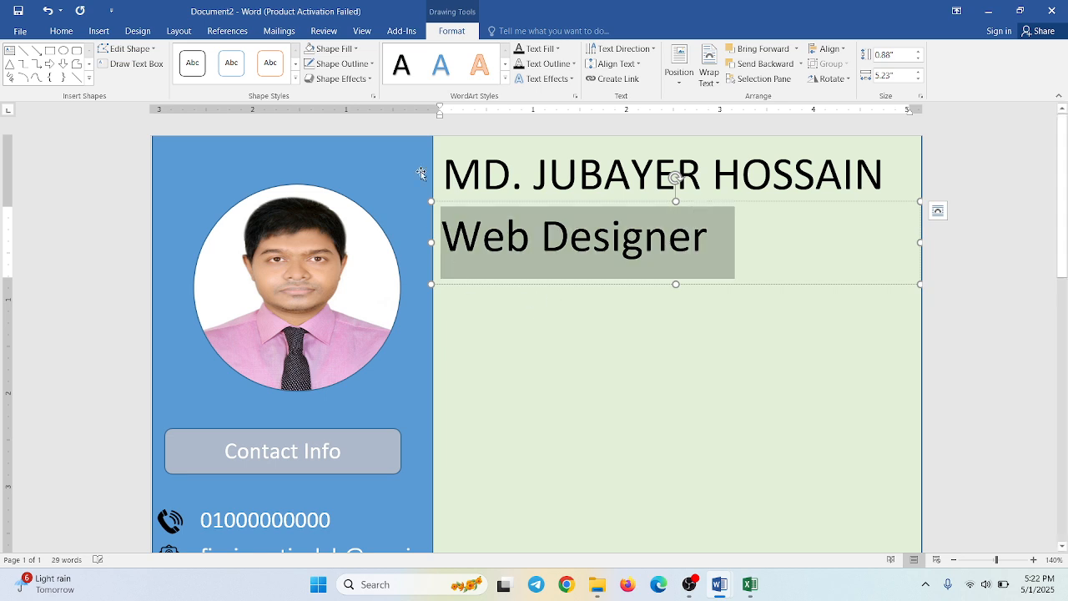
{"action": "left_click", "coordinate": [61, 31]}
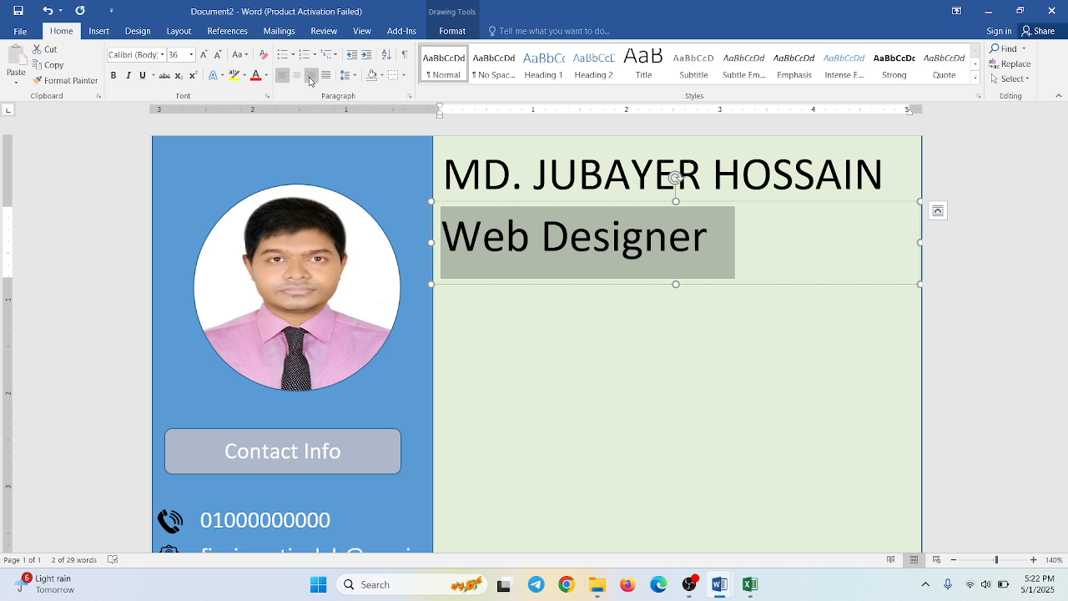
{"action": "left_click", "coordinate": [310, 76]}
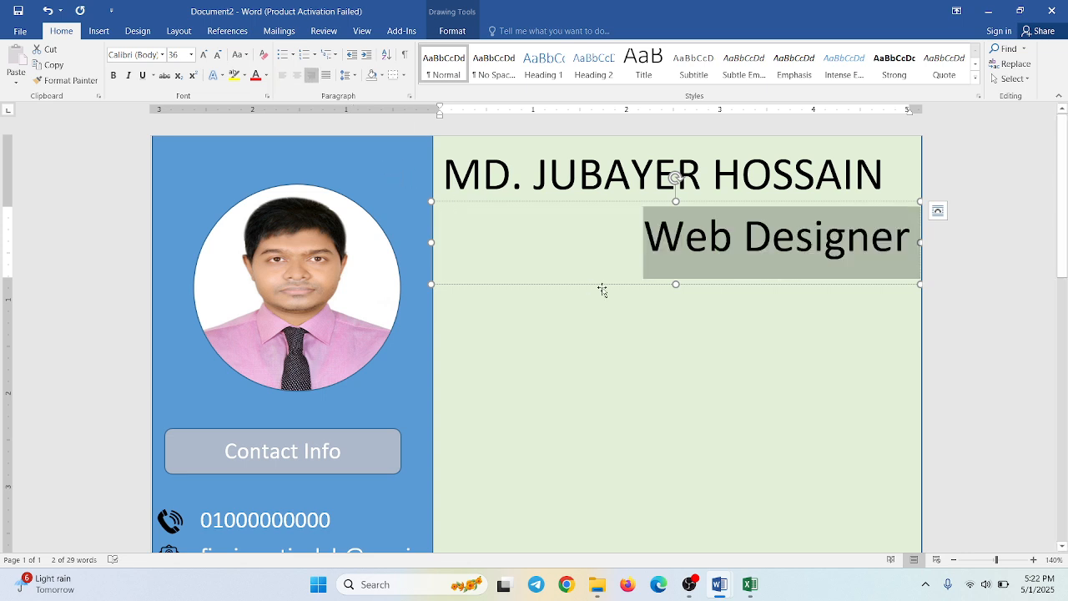
{"action": "left_click", "coordinate": [218, 54]}
{"action": "left_click", "coordinate": [219, 55]}
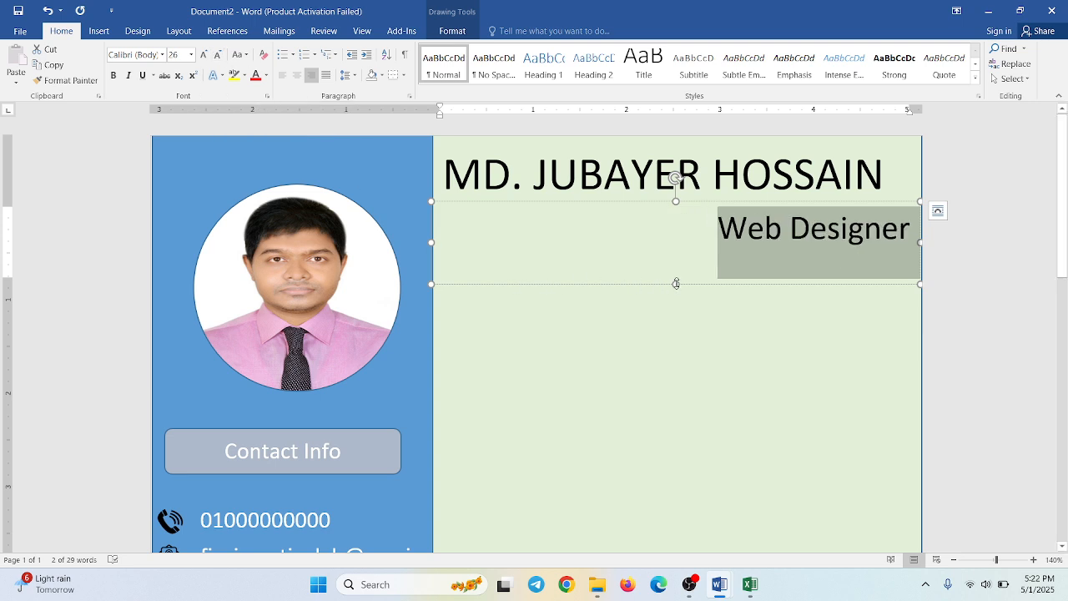
- Shrink the "Web Designer" text box in height and width so it fits closely around its text
{"action": "left_click_drag", "start_coordinate": [678, 285], "coordinate": [676, 250]}
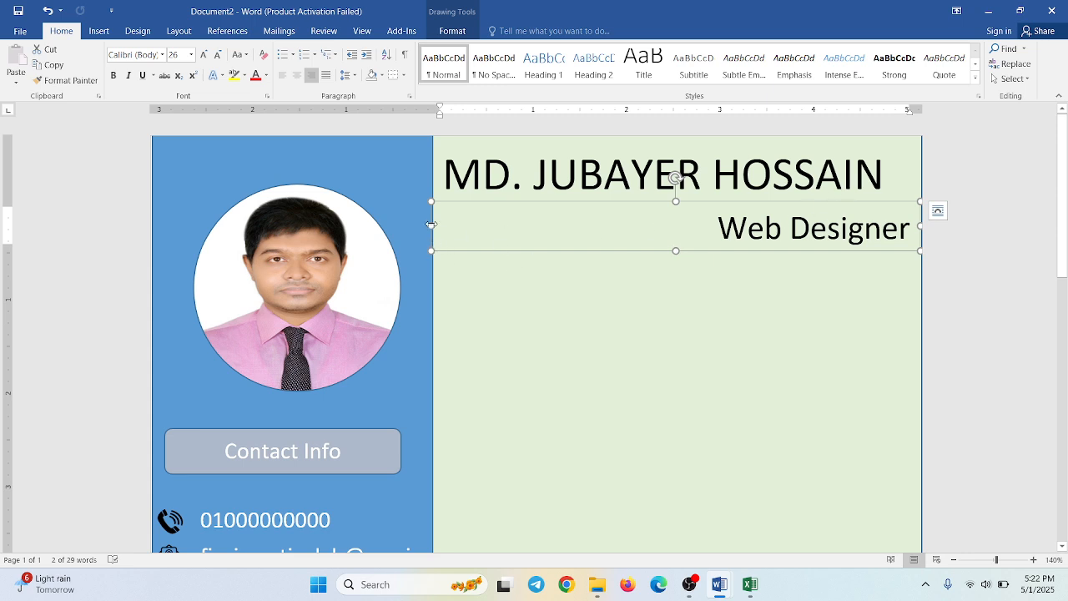
{"action": "left_click_drag", "start_coordinate": [430, 224], "coordinate": [713, 219]}
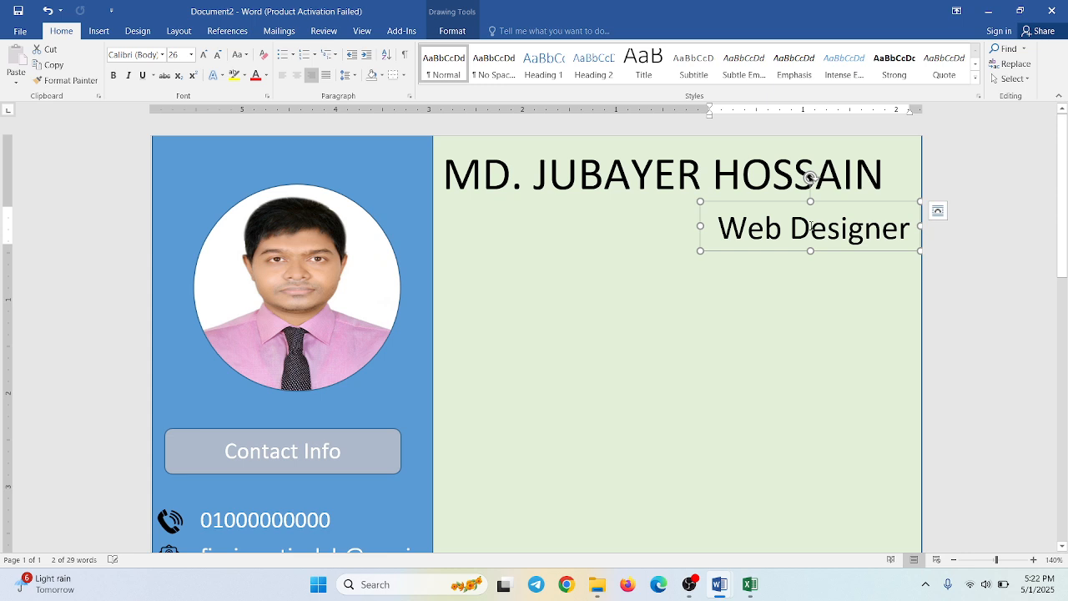
- Move the "Web Designer" text box so its right edge lines up with the end of the name above
{"action": "left_click", "coordinate": [831, 301]}
{"action": "scroll", "coordinate": [806, 253], "scroll_direction": "down", "scroll_amount": 3}
{"action": "scroll", "coordinate": [761, 345], "scroll_direction": "up", "scroll_amount": 3}
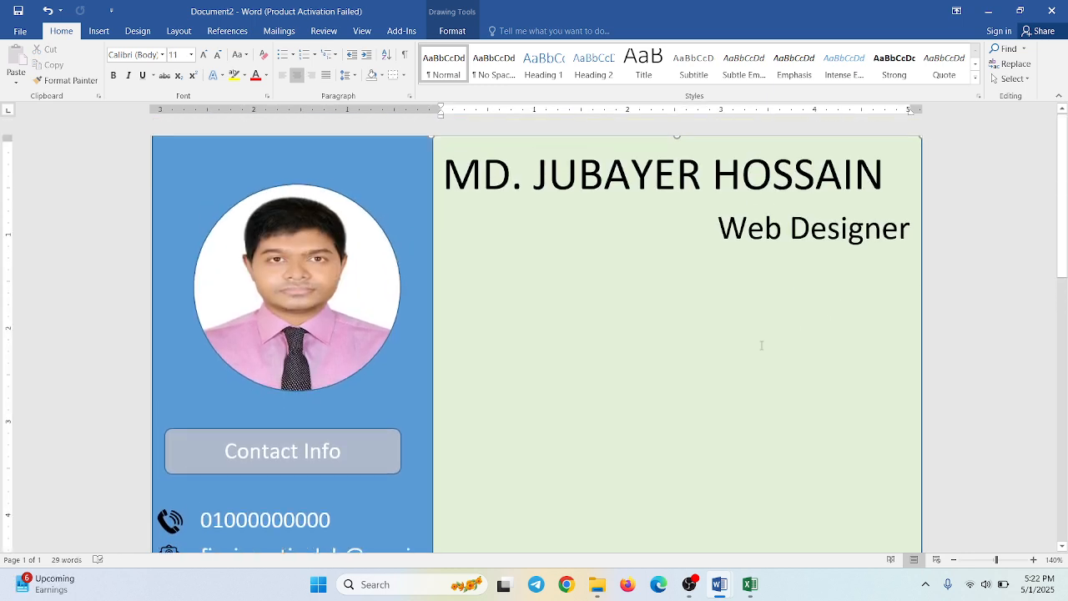
{"action": "left_click", "coordinate": [767, 241]}
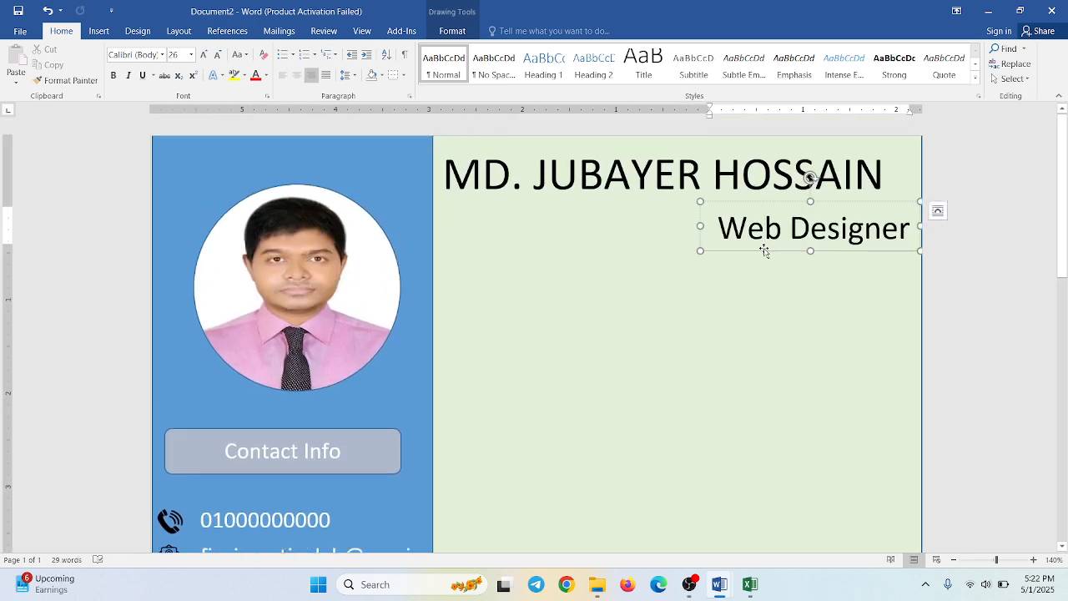
{"action": "left_click_drag", "start_coordinate": [765, 248], "coordinate": [724, 243]}
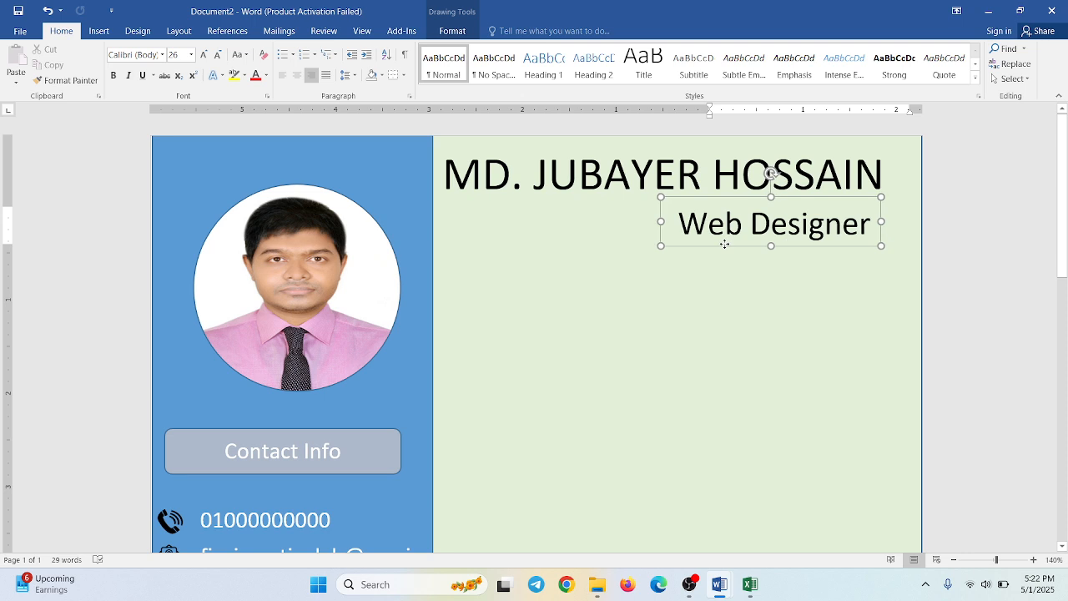
{"action": "left_click", "coordinate": [668, 380]}
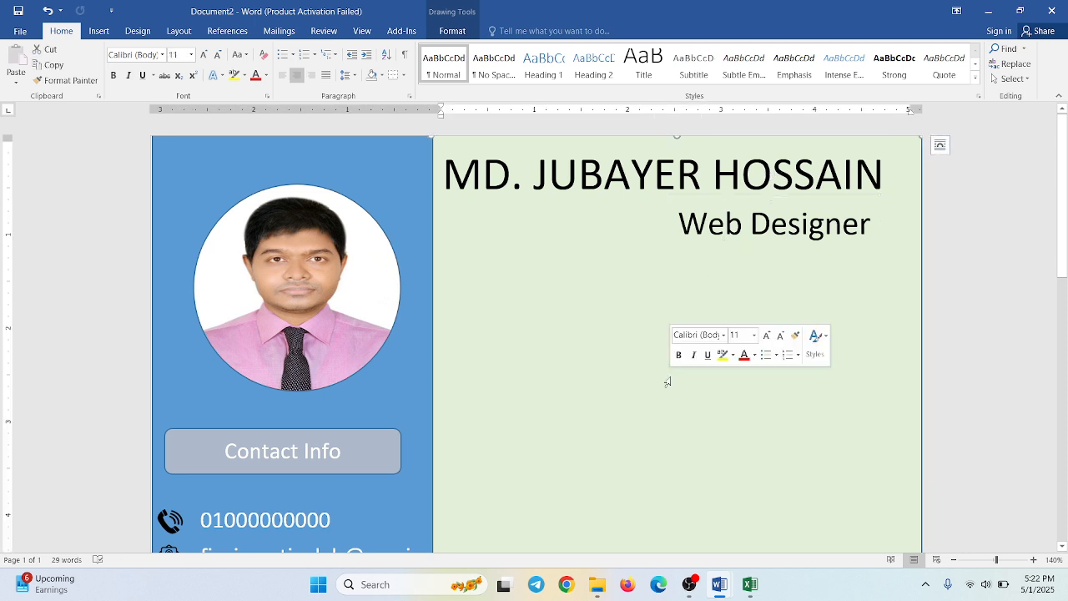
- Duplicate the "Contact Info" heading box into the green panel below the job title and widen the copy to nearly the panel's width
{"action": "scroll", "coordinate": [667, 381], "scroll_direction": "down", "scroll_amount": 1}
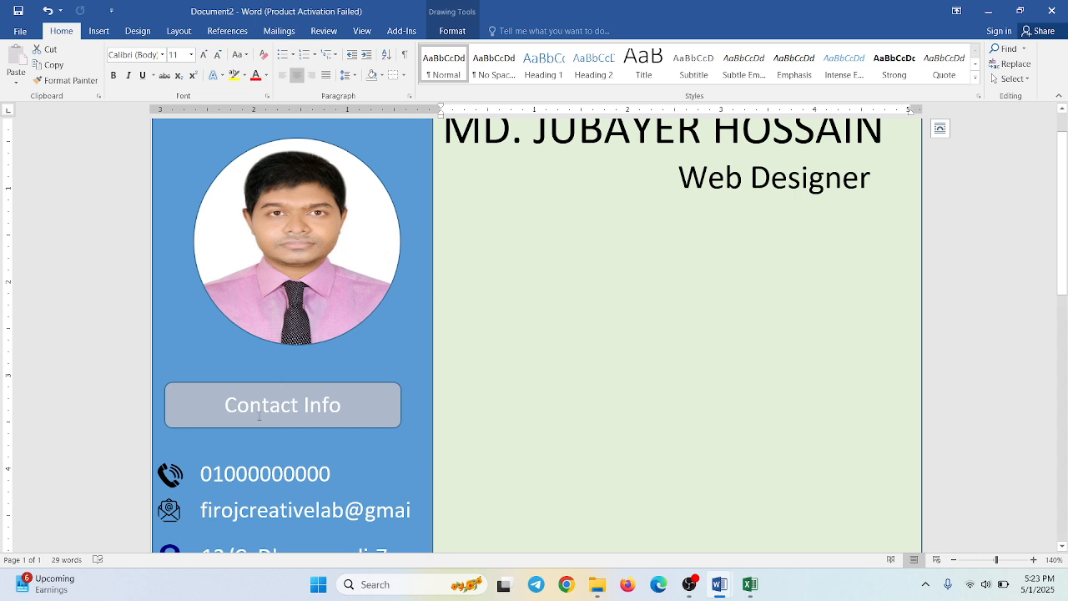
{"action": "left_click", "coordinate": [222, 390]}
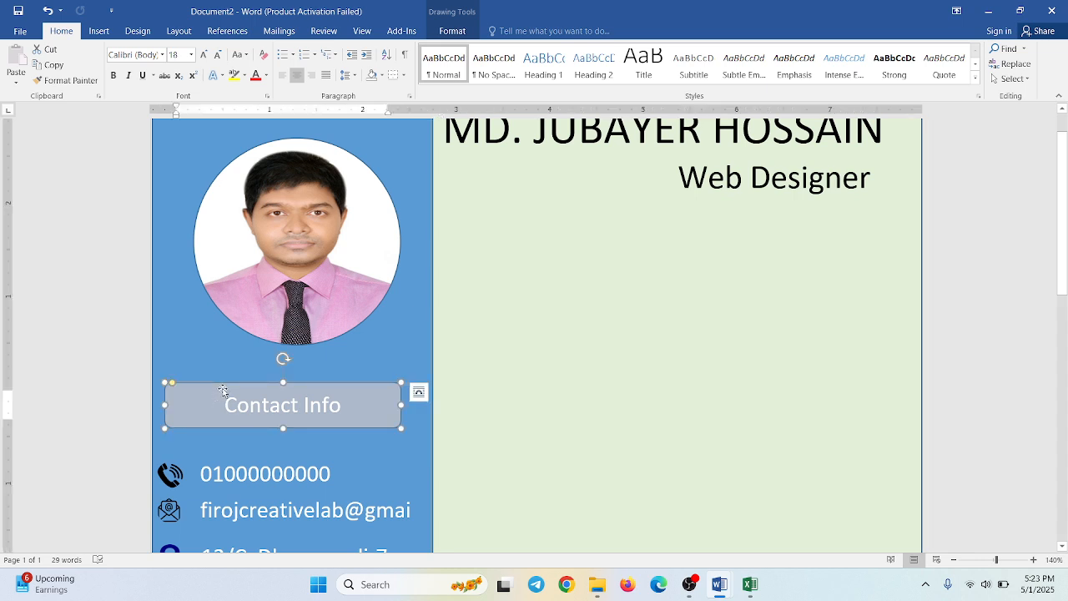
{"action": "left_click_drag", "start_coordinate": [223, 390], "coordinate": [483, 303]}
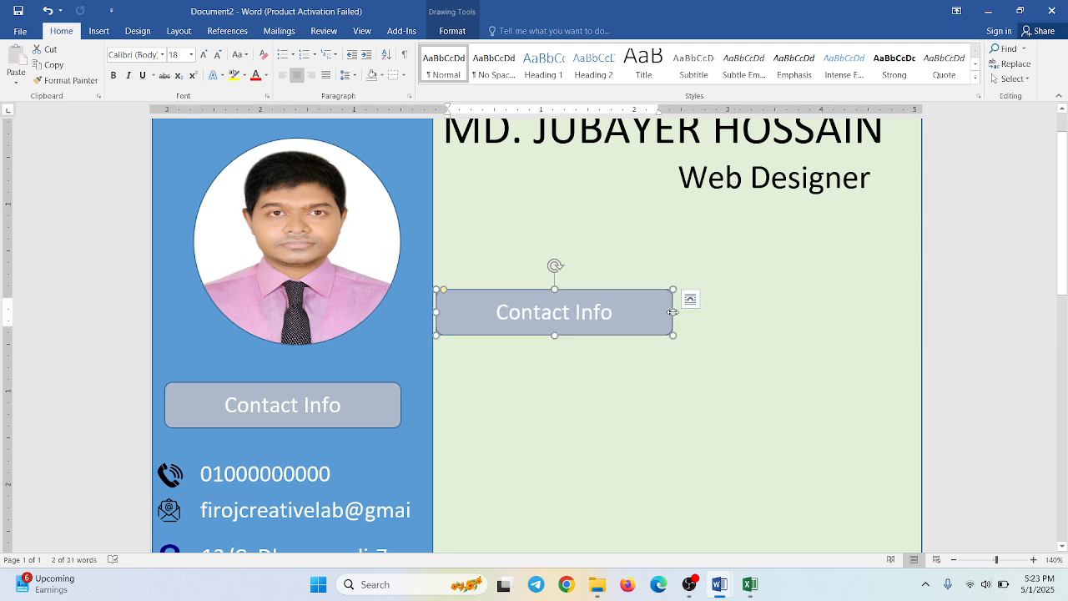
{"action": "left_click_drag", "start_coordinate": [672, 311], "coordinate": [900, 329]}
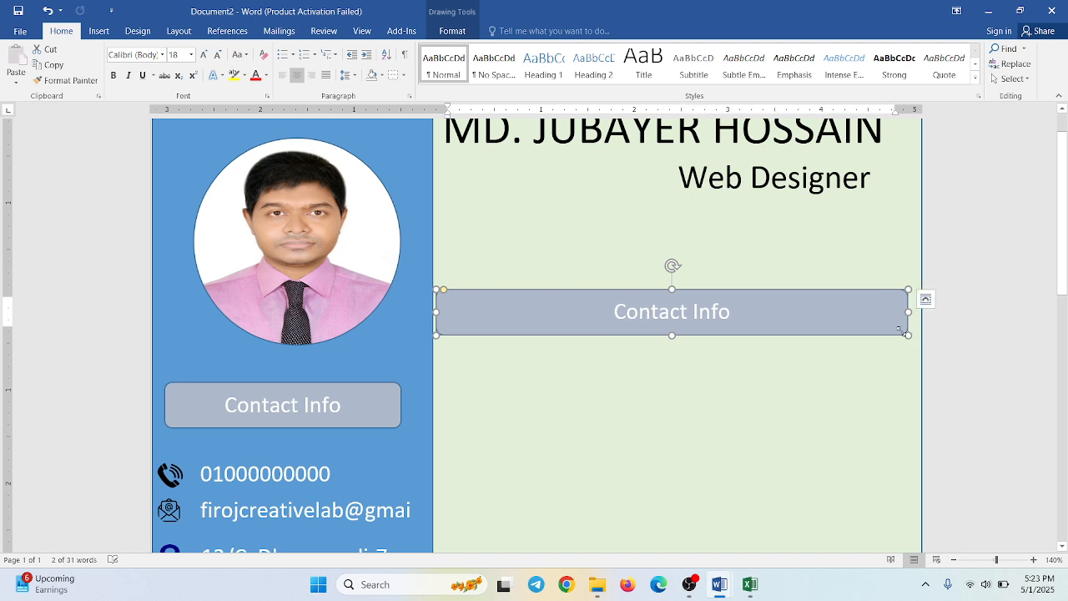
- Replace the text in the widened heading box with "Profile Summary"
{"action": "left_click_drag", "start_coordinate": [743, 313], "coordinate": [623, 318]}
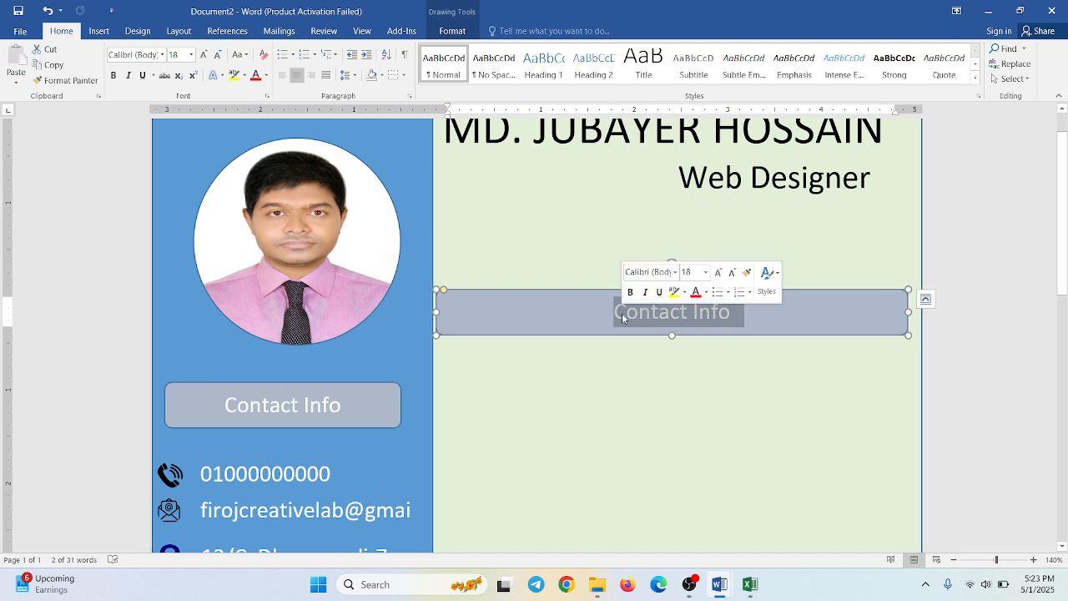
{"action": "key", "text": "Delete"}
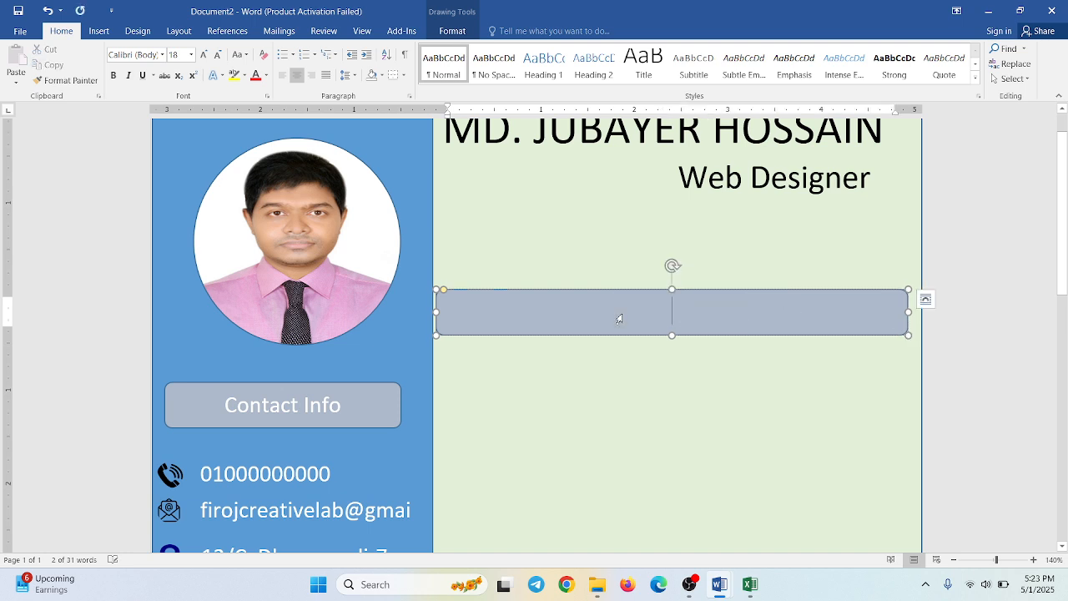
{"action": "type", "text": "Profi"}
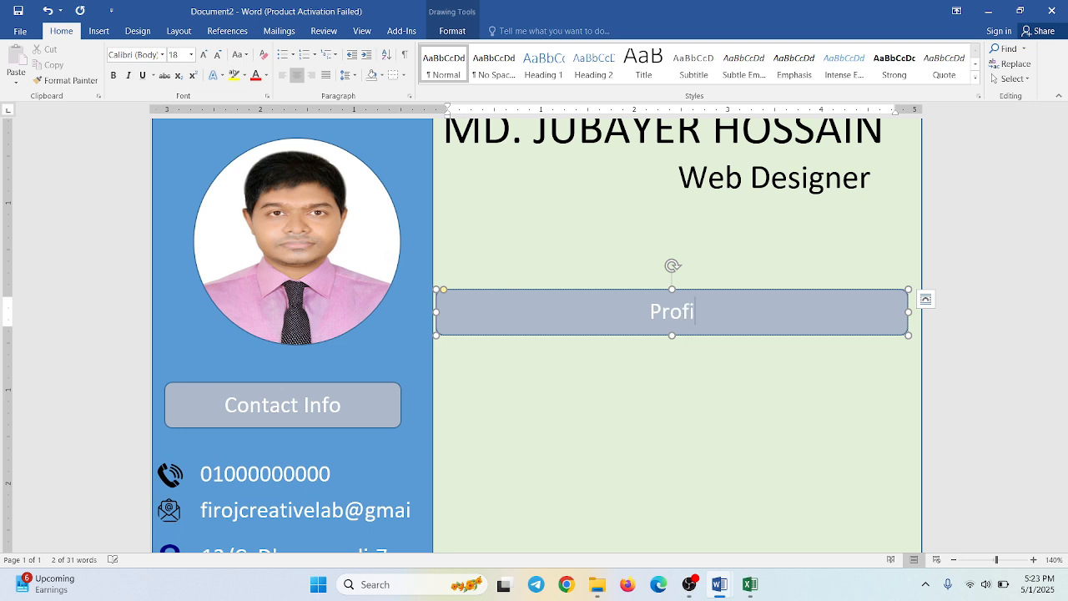
{"action": "type", "text": "le Summa"}
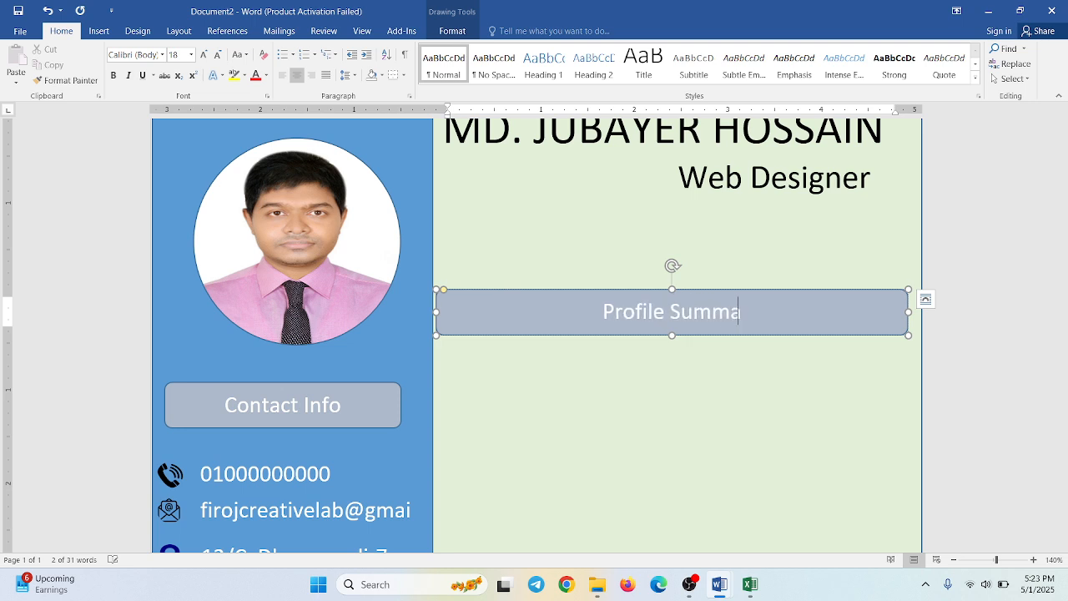
{"action": "type", "text": "y"}
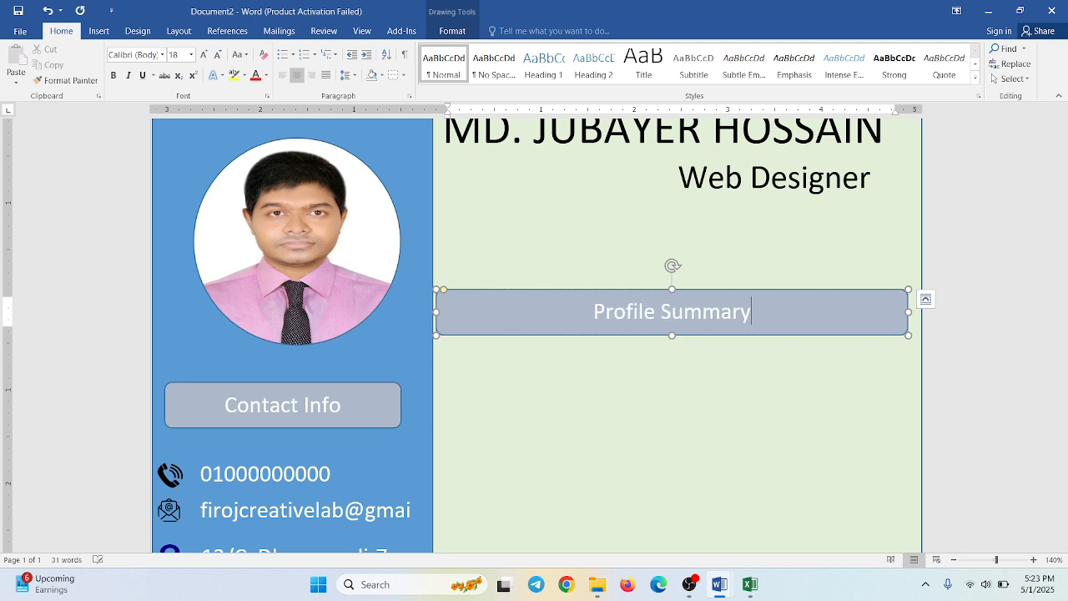
- Draw a text box about 1.41" high and 5.05" wide directly beneath the "Profile Summary" heading
{"action": "mouse_move", "coordinate": [730, 587]}
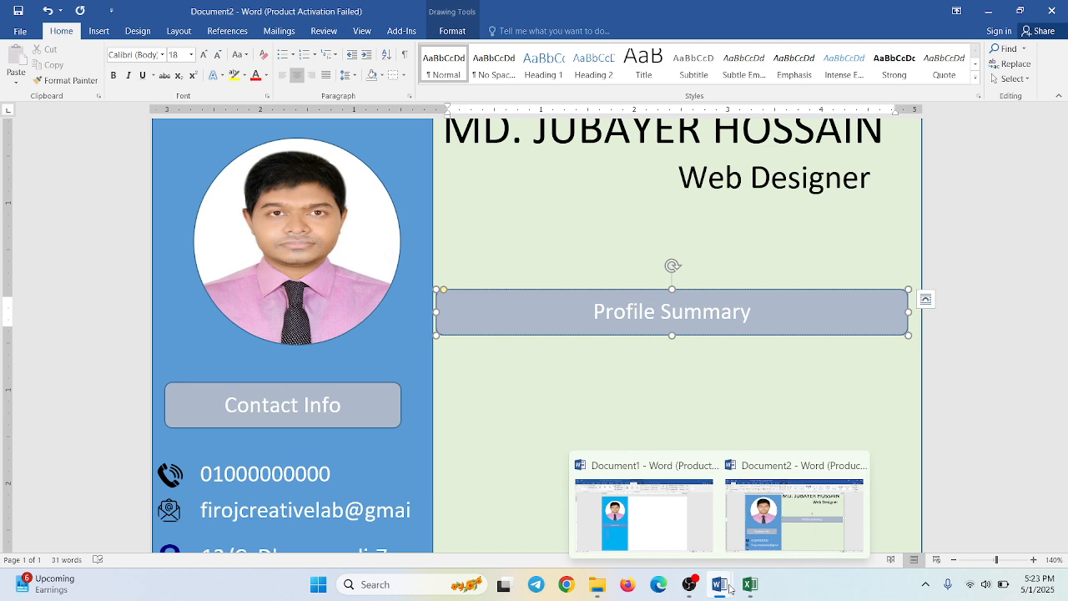
{"action": "left_click", "coordinate": [713, 388]}
{"action": "scroll", "coordinate": [560, 358], "scroll_direction": "down", "scroll_amount": 2}
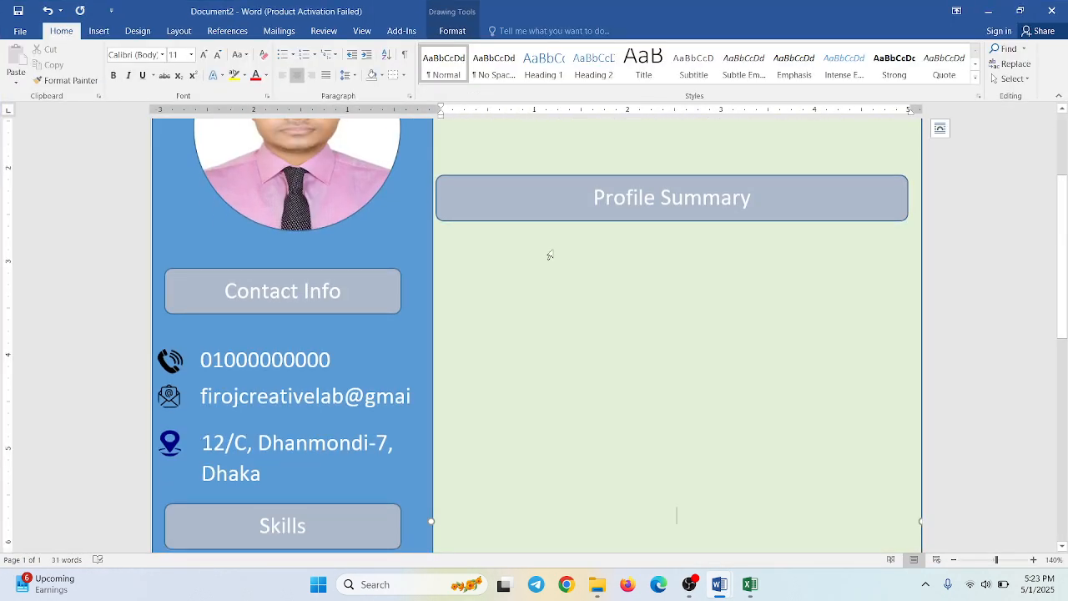
{"action": "left_click", "coordinate": [527, 297]}
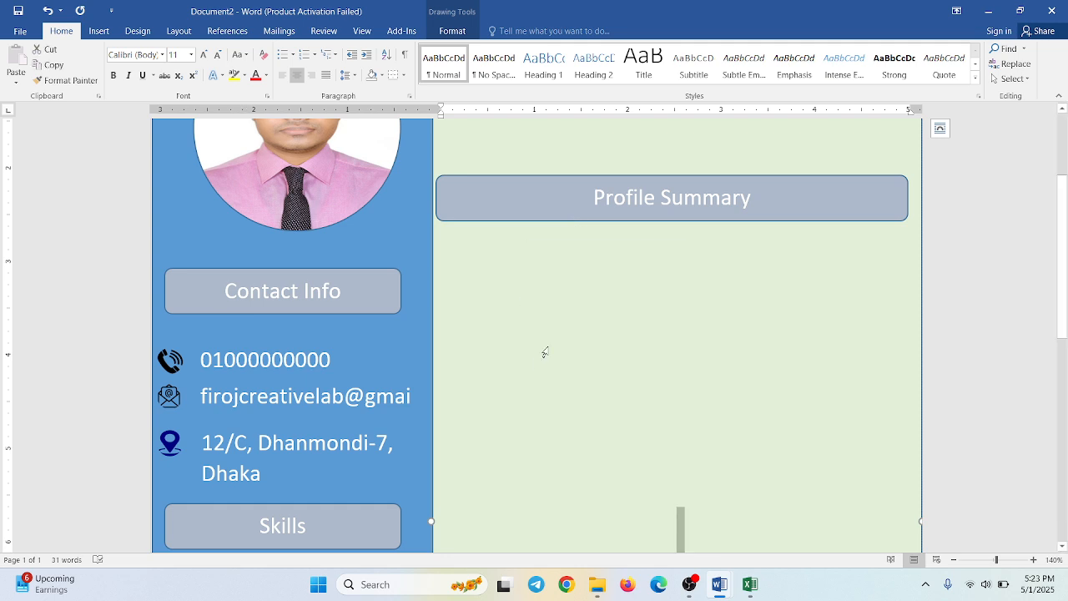
{"action": "left_click", "coordinate": [106, 34]}
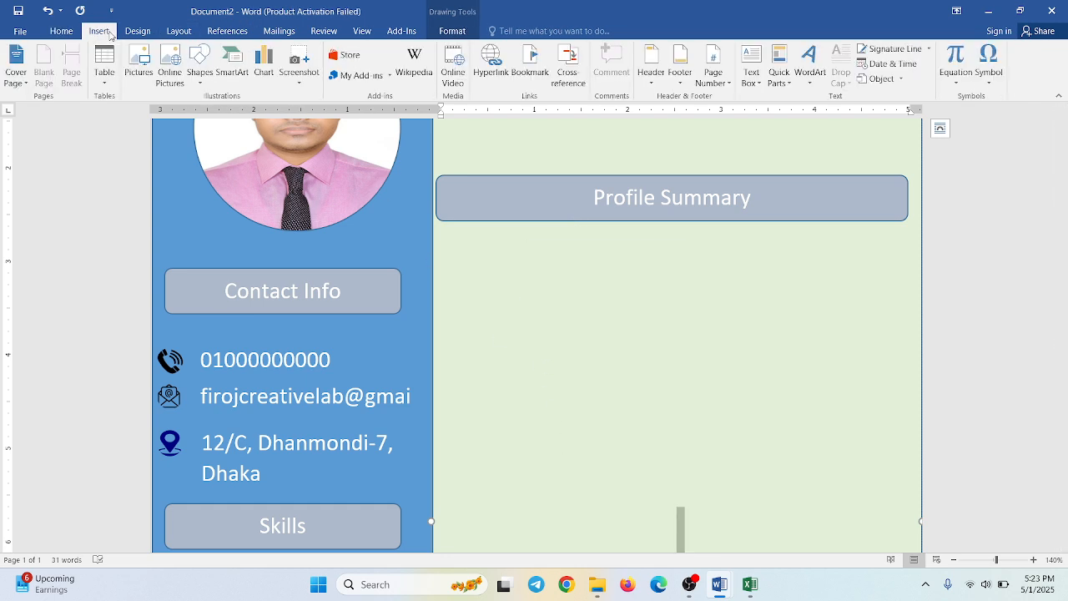
{"action": "left_click", "coordinate": [198, 75]}
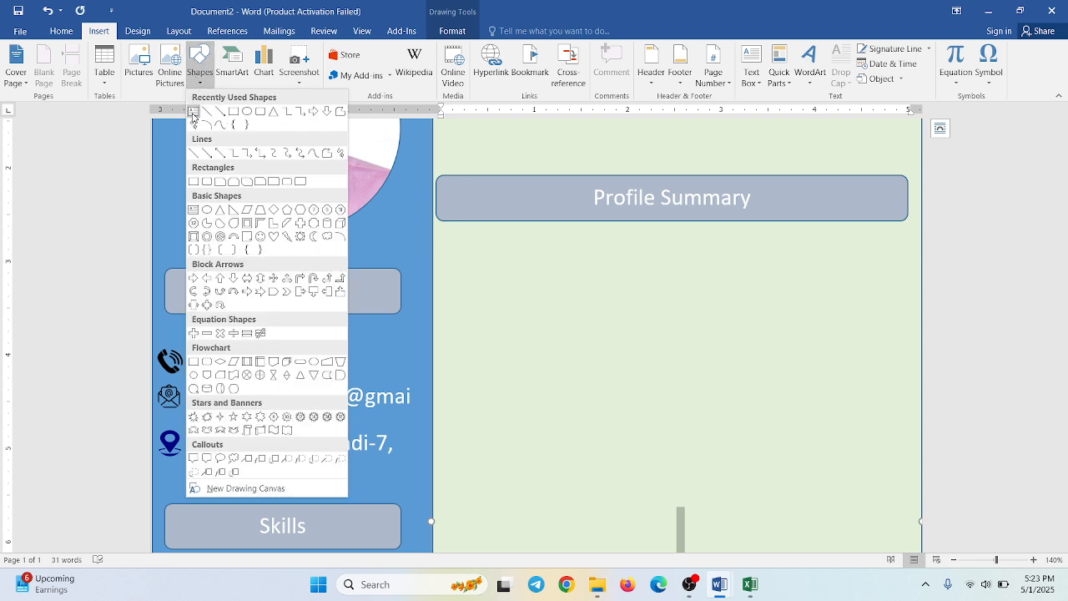
{"action": "left_click", "coordinate": [194, 115]}
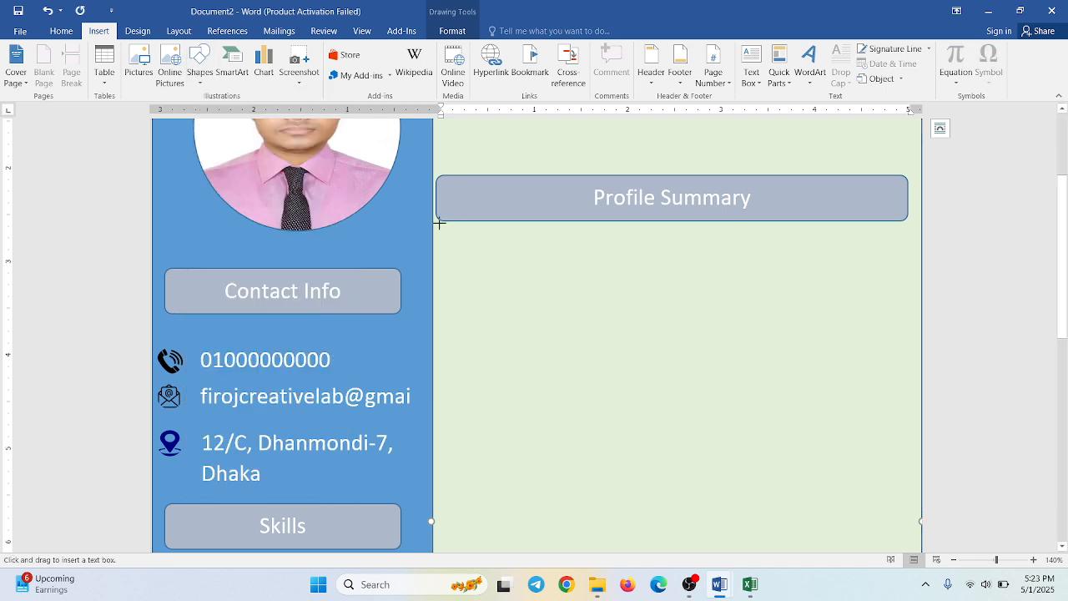
{"action": "left_click_drag", "start_coordinate": [439, 223], "coordinate": [912, 352]}
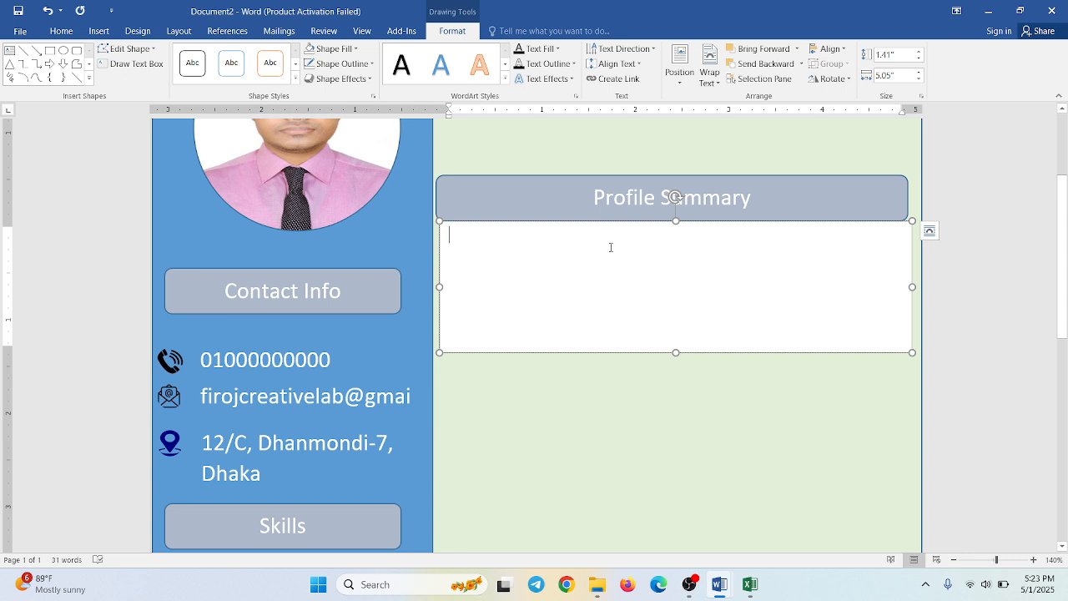
- Remove the outline of the text box beneath "Profile Summary"
{"action": "left_click", "coordinate": [620, 352]}
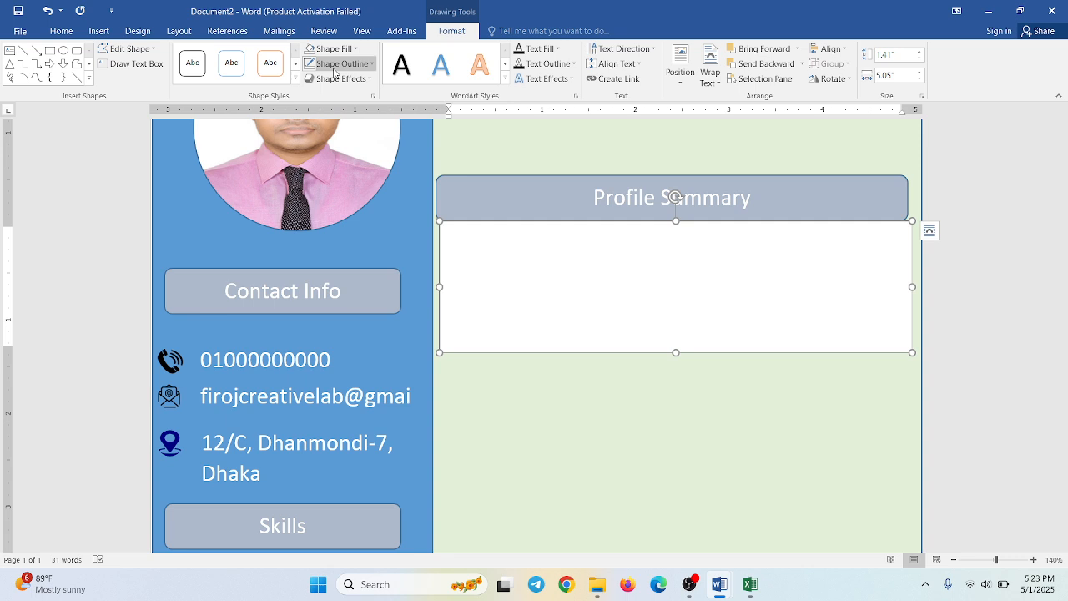
{"action": "left_click", "coordinate": [334, 71]}
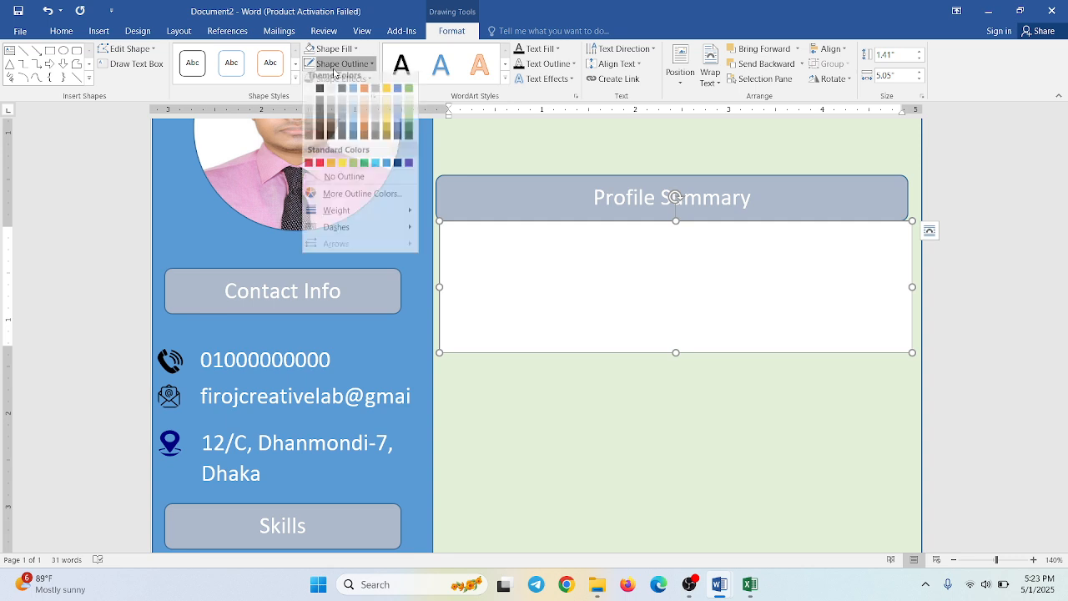
{"action": "left_click", "coordinate": [334, 70]}
{"action": "left_click", "coordinate": [334, 70]}
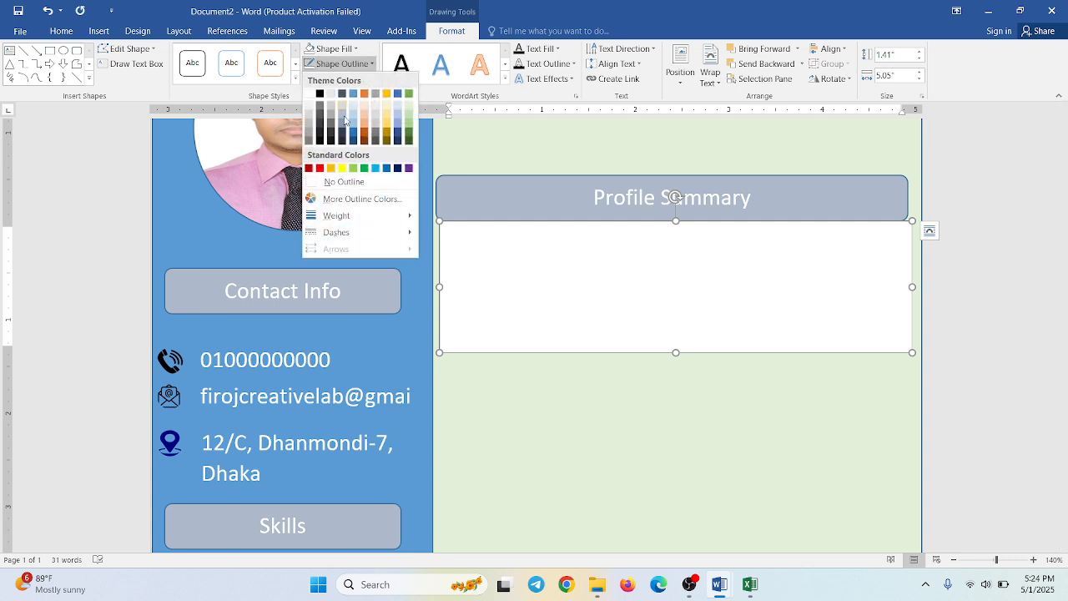
{"action": "left_click", "coordinate": [344, 182]}
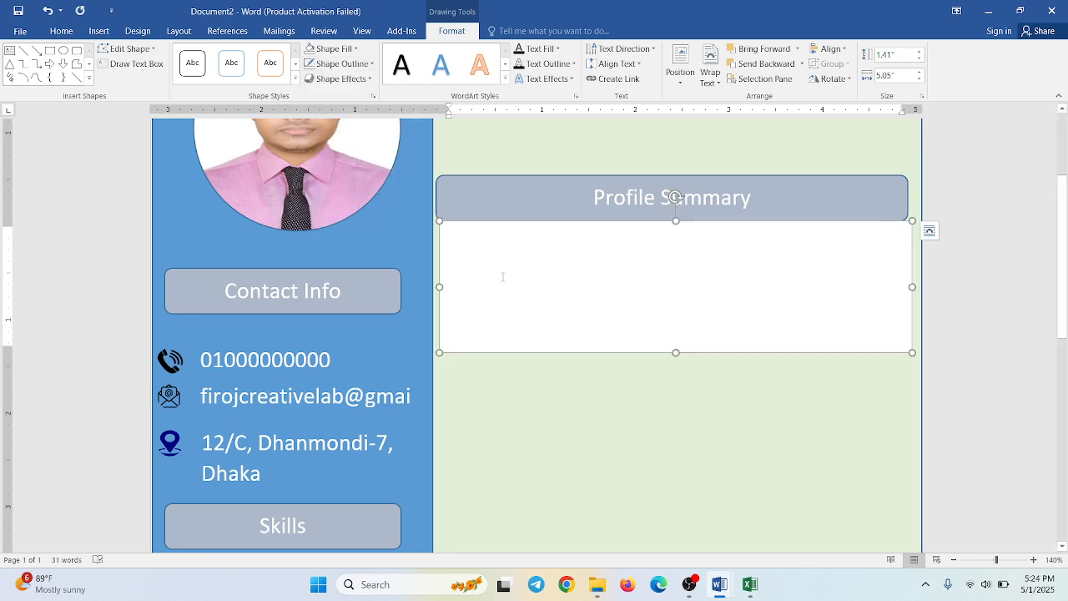
- Enter the placeholder text "ABCDEFGHIJK" in the text box beneath "Profile Summary"
{"action": "type", "text": "A"}
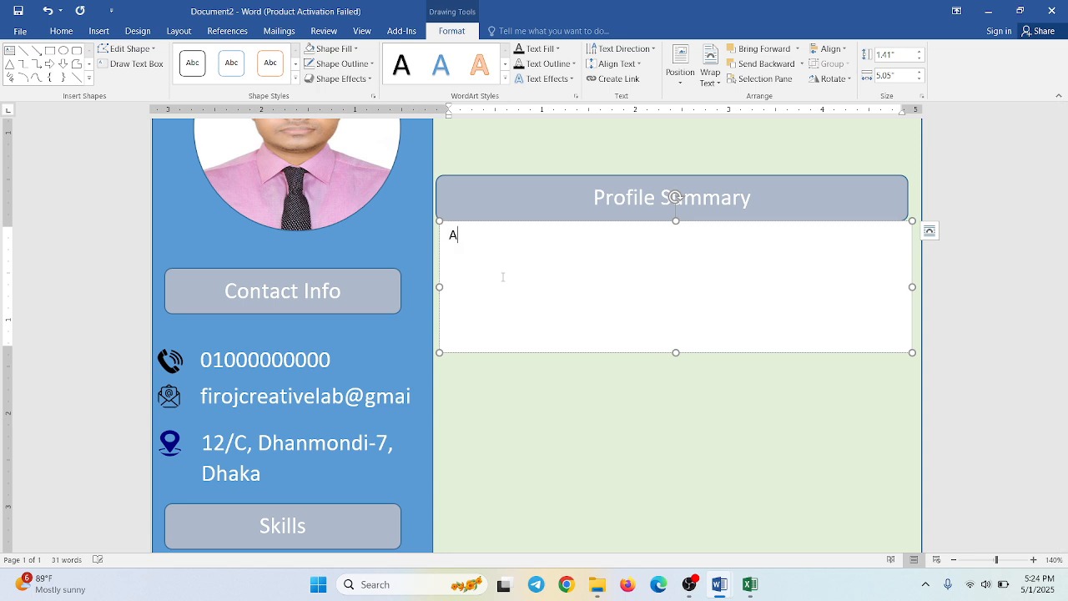
{"action": "type", "text": "BCDEFGHIJKL"}
{"action": "key", "text": "BackSpace"}
- Copy the "ABCDEFGHIJK" placeholder and paste it once more on the same line, without an extra line break after it
{"action": "key", "text": "ctrl+a"}
{"action": "key", "text": "ctrl+c"}
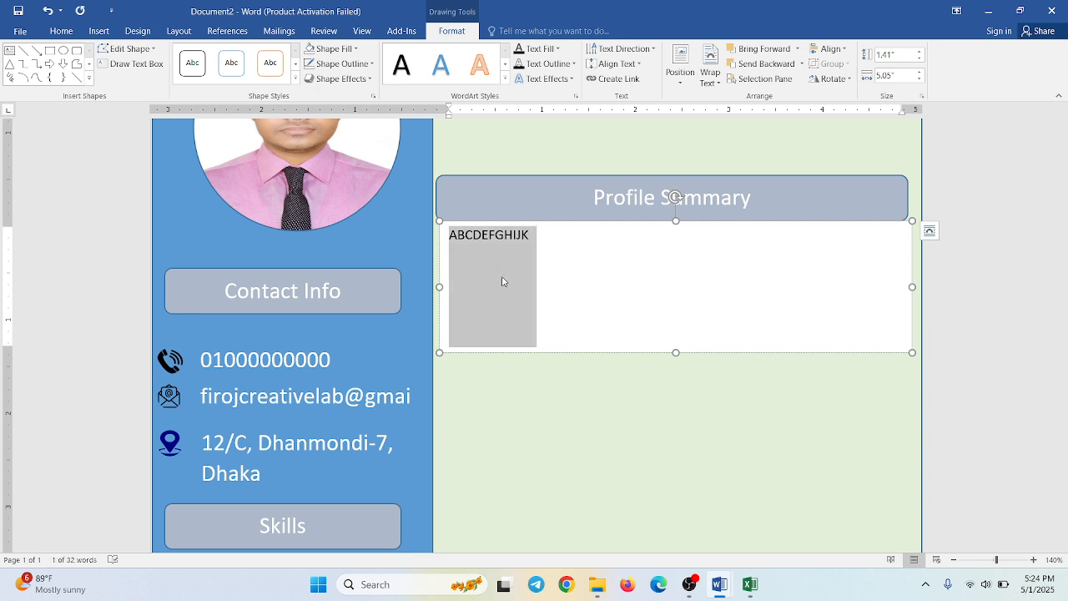
{"action": "left_click", "coordinate": [502, 277]}
{"action": "key", "text": "ctrl+v"}
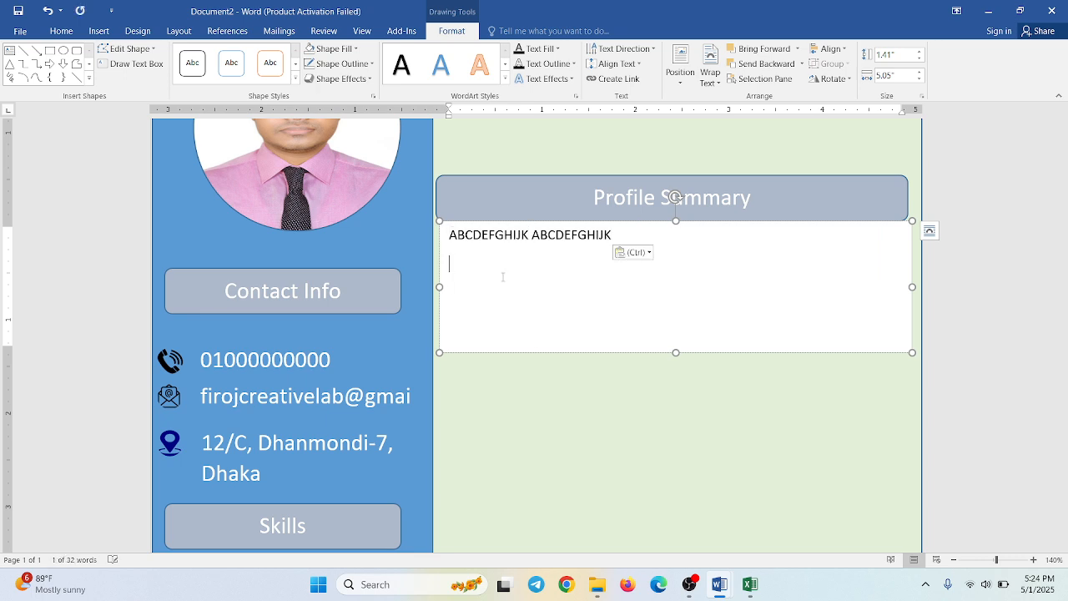
{"action": "key", "text": "ctrl"}
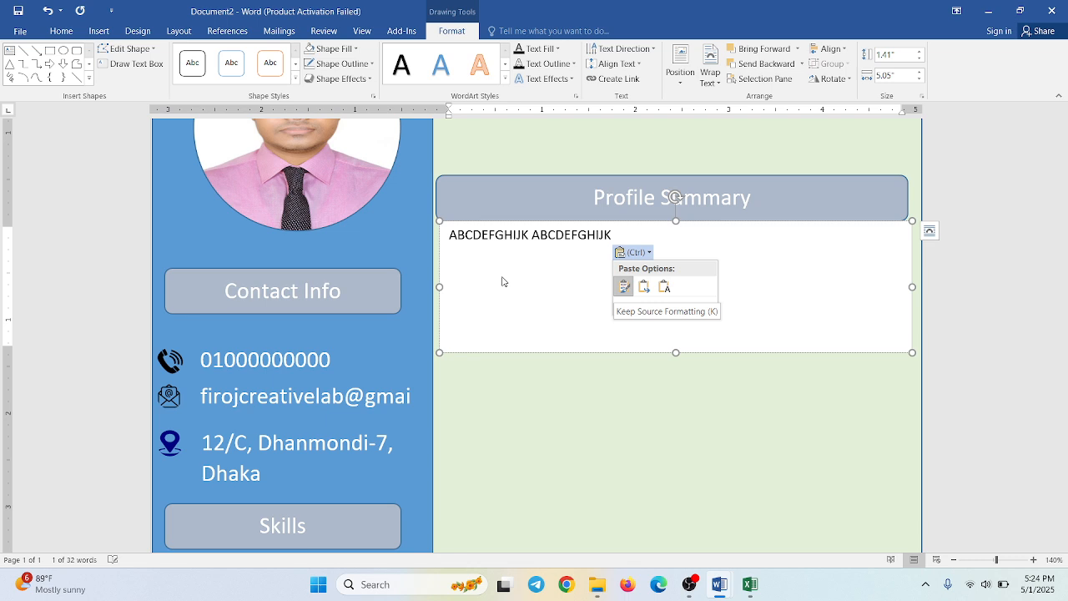
{"action": "left_click", "coordinate": [616, 237]}
{"action": "key", "text": "Return"}
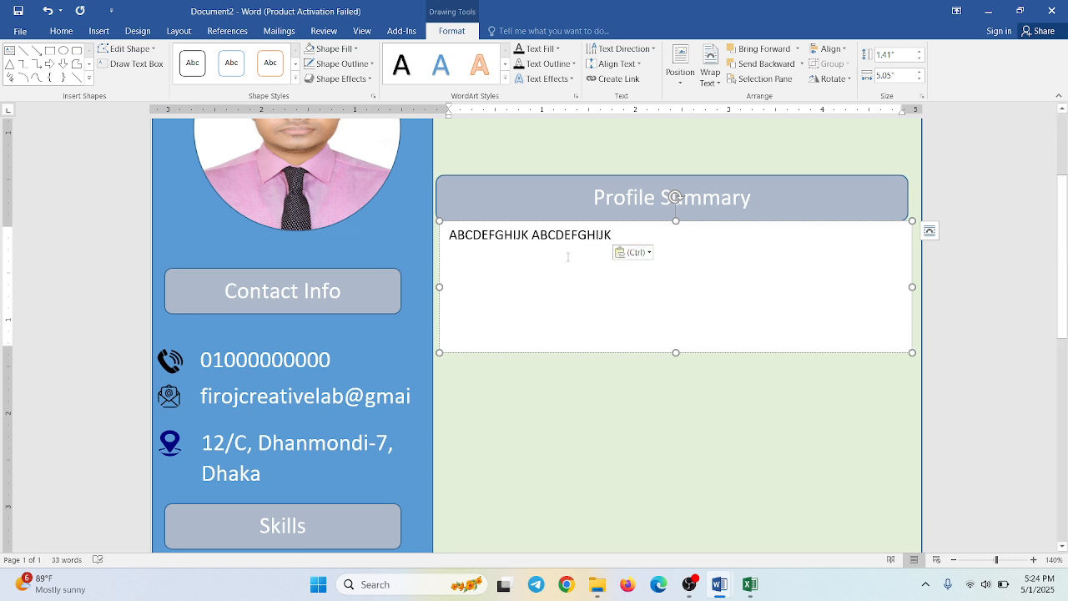
{"action": "key", "text": "BackSpace"}
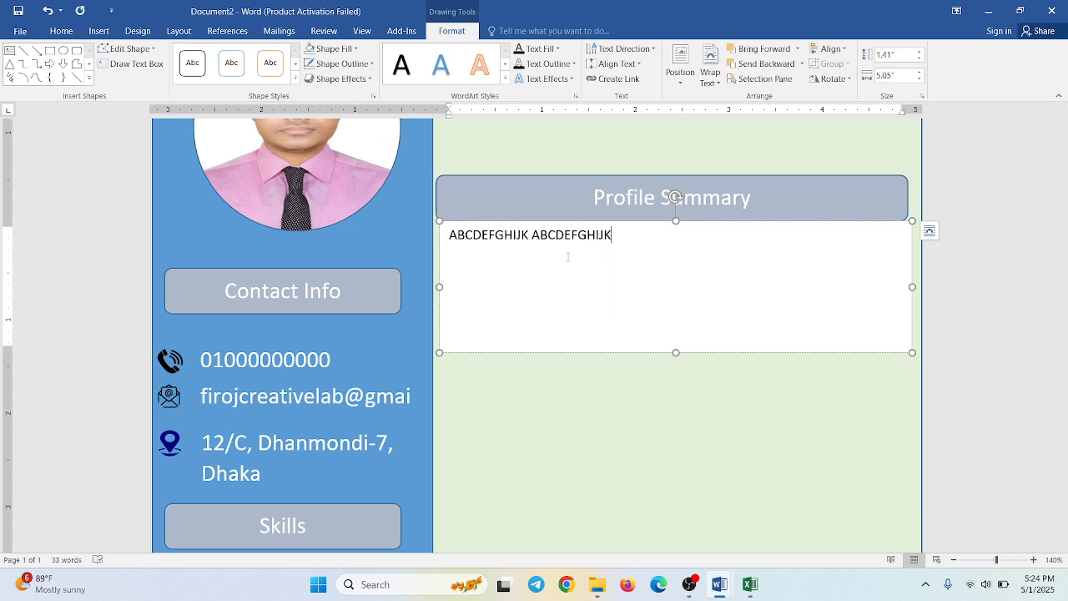
{"action": "key", "text": "shift+Left"}
{"action": "key", "text": "shift+Left"}
{"action": "key", "text": "shift+Left"}
{"action": "key", "text": "shift+Left"}
{"action": "key", "text": "shift+Left"}
{"action": "key", "text": "shift+Left"}
{"action": "key", "text": "shift+Left"}
{"action": "key", "text": "shift+Left"}
{"action": "key", "text": "shift+Left"}
{"action": "key", "text": "shift+Left"}
{"action": "key", "text": "shift+Left"}
{"action": "key", "text": "shift+Left"}
{"action": "key", "text": "shift+Left"}
{"action": "key", "text": "shift+Left"}
{"action": "key", "text": "shift+Left"}
{"action": "key", "text": "shift+Left"}
{"action": "key", "text": "shift+Left"}
{"action": "key", "text": "shift+Left"}
{"action": "key", "text": "shift+Left"}
{"action": "key", "text": "shift+Left"}
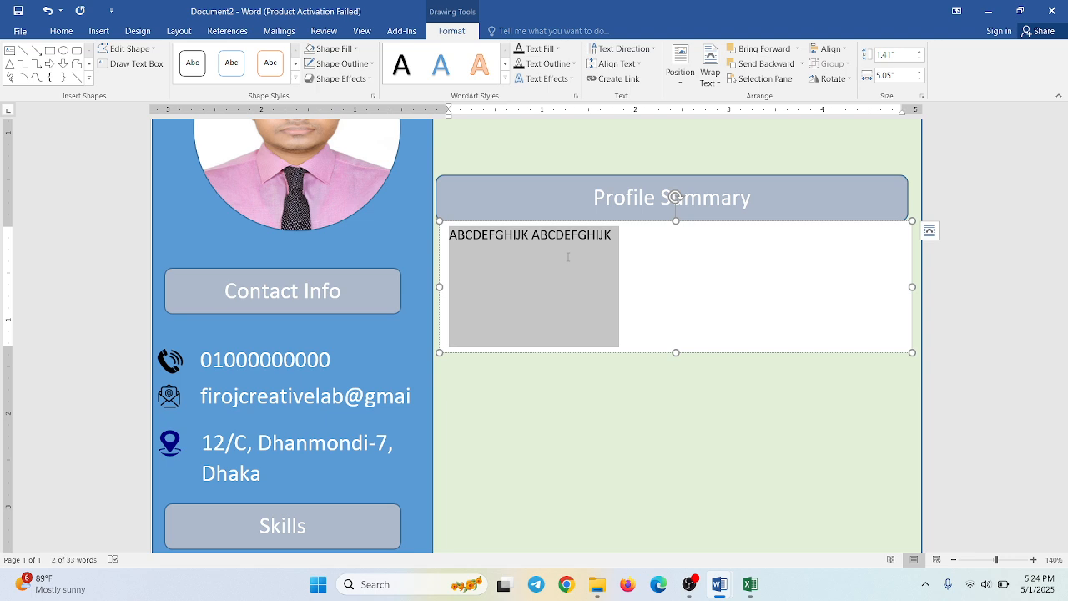
{"action": "left_click", "coordinate": [567, 257]}
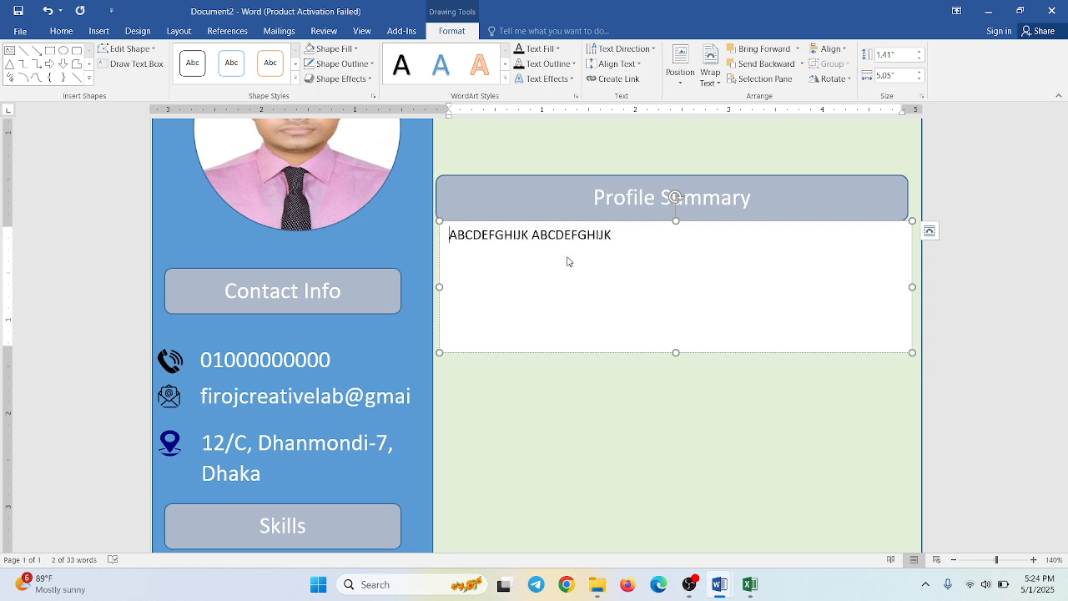
{"action": "key", "text": "shift+Right"}
{"action": "key", "text": "shift+Right"}
{"action": "key", "text": "shift+Right"}
{"action": "key", "text": "shift+Right"}
{"action": "key", "text": "shift+Right"}
{"action": "key", "text": "shift+Right"}
{"action": "key", "text": "shift+Right"}
{"action": "key", "text": "shift+Right"}
{"action": "key", "text": "shift+Right"}
{"action": "key", "text": "shift+Right"}
{"action": "key", "text": "shift+Right"}
{"action": "key", "text": "shift+Right"}
{"action": "key", "text": "shift+Right"}
{"action": "key", "text": "shift+Right"}
{"action": "key", "text": "shift+Right"}
{"action": "key", "text": "shift+Right"}
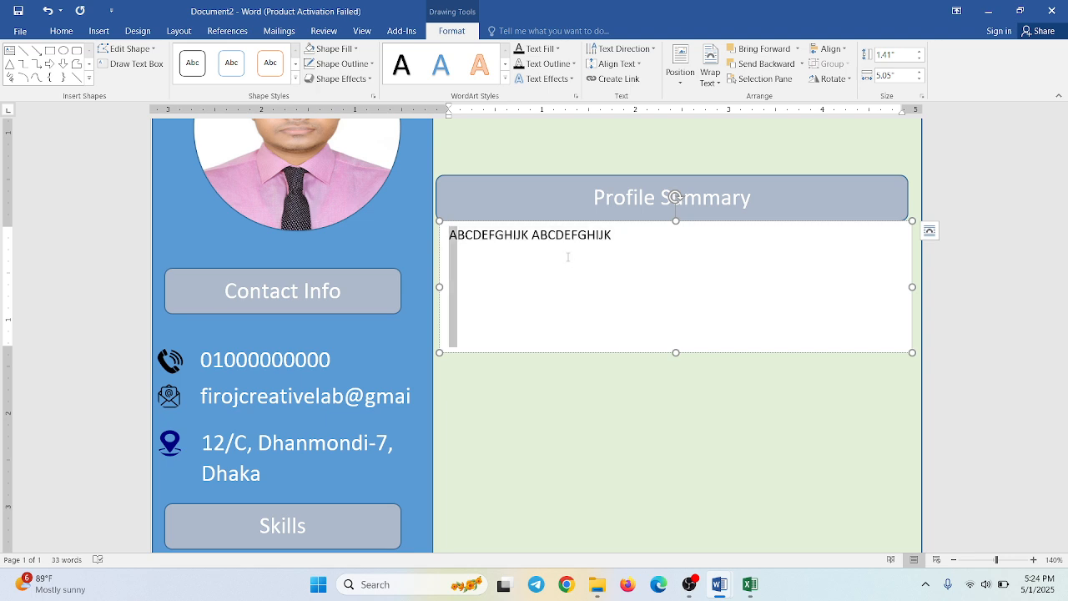
{"action": "key", "text": "shift+Right"}
{"action": "key", "text": "shift+Right"}
{"action": "key", "text": "shift+Right"}
{"action": "key", "text": "shift+Right"}
{"action": "key", "text": "shift+Right"}
{"action": "key", "text": "shift+Right"}
{"action": "key", "text": "shift+Right"}
{"action": "key", "text": "shift+Right"}
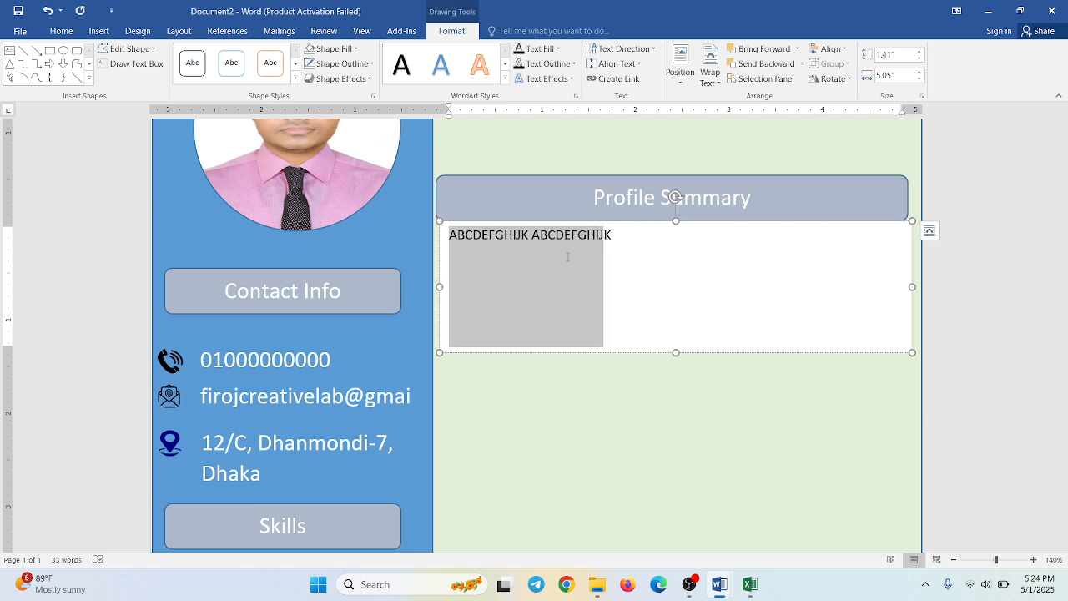
{"action": "key", "text": "ctrl"}
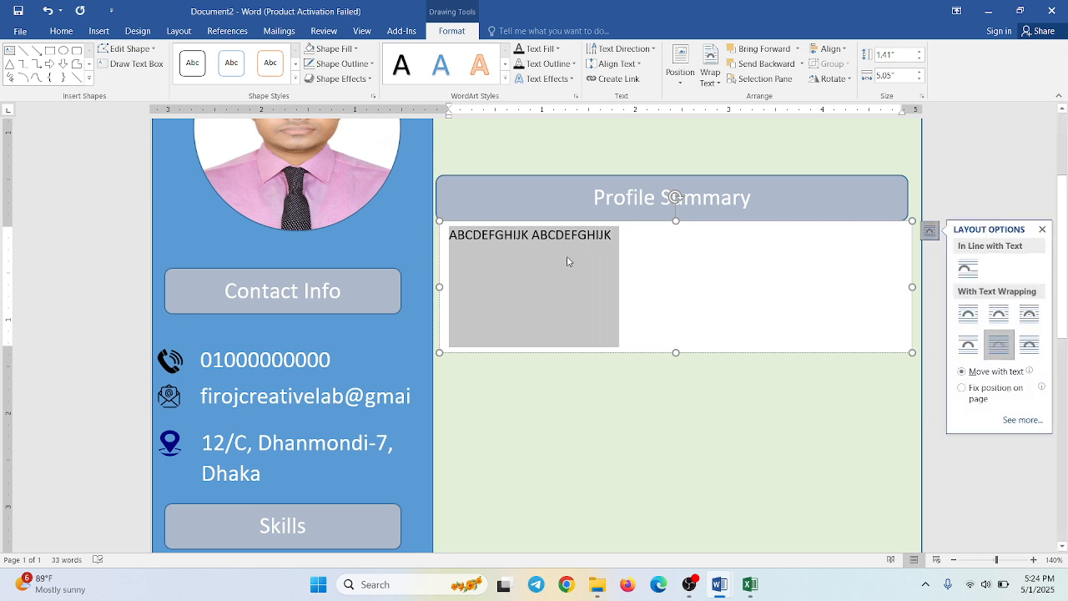
{"action": "key", "text": "Left"}
{"action": "key", "text": "Left"}
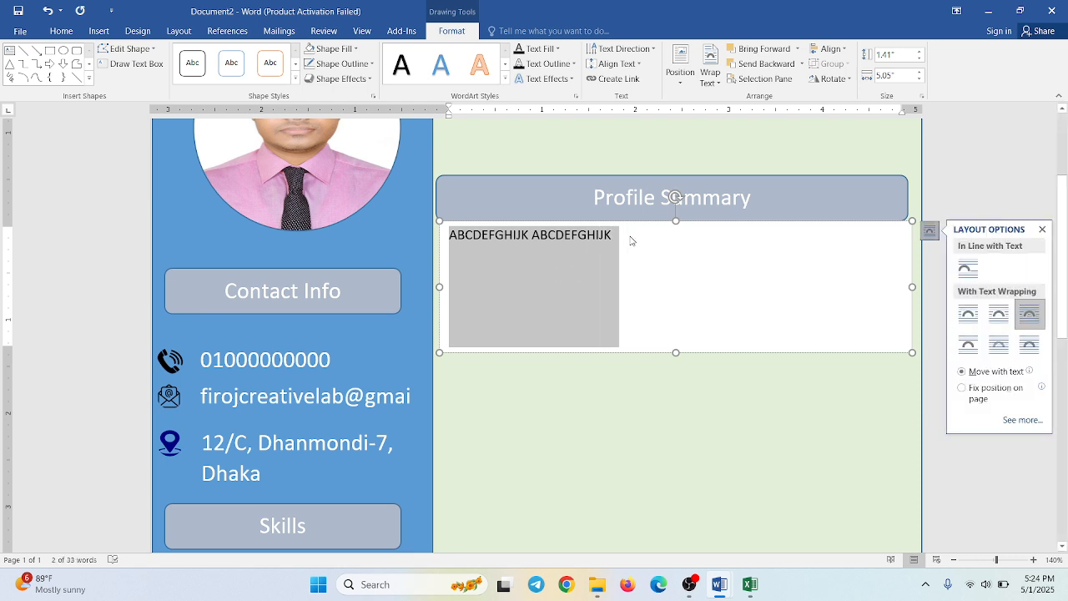
- Copy the placeholder text except its first letter and paste it repeatedly at the end until the text fills four lines
{"action": "left_click", "coordinate": [630, 237]}
{"action": "key", "text": "shift+Left"}
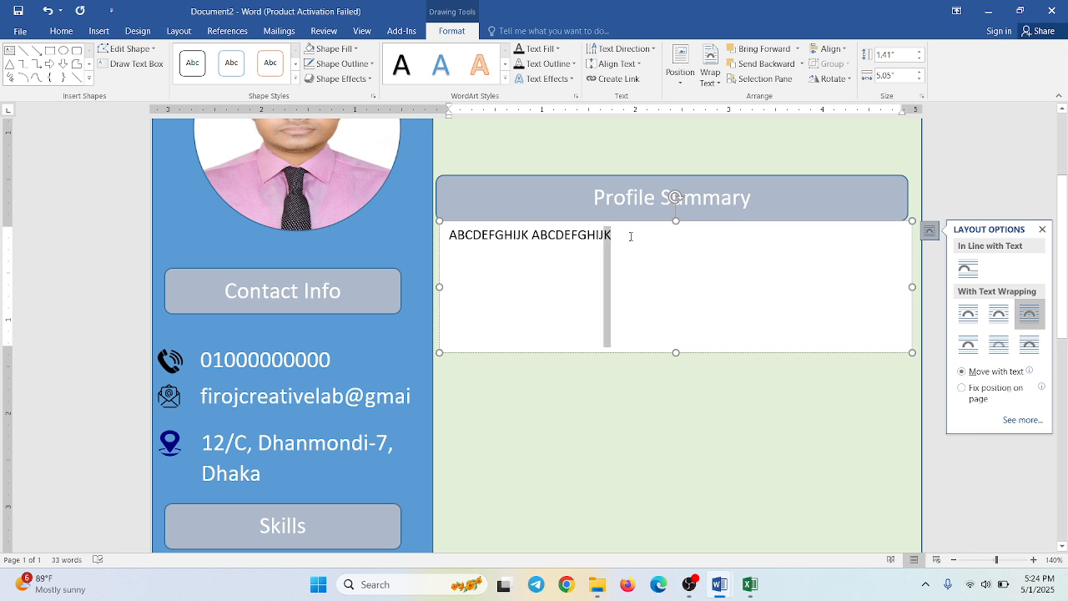
{"action": "key", "text": "shift+Left"}
{"action": "key", "text": "shift+Left"}
{"action": "key", "text": "shift+Left"}
{"action": "key", "text": "shift+Left"}
{"action": "key", "text": "shift+Left"}
{"action": "key", "text": "shift+Left"}
{"action": "key", "text": "shift+Left"}
{"action": "key", "text": "shift+Left"}
{"action": "key", "text": "shift+Left"}
{"action": "key", "text": "shift+Left"}
{"action": "key", "text": "shift+Left"}
{"action": "key", "text": "shift+Left"}
{"action": "key", "text": "shift+Left"}
{"action": "key", "text": "shift+Left"}
{"action": "key", "text": "shift+Left"}
{"action": "key", "text": "shift+Left"}
{"action": "key", "text": "shift+Left"}
{"action": "key", "text": "shift+Left"}
{"action": "key", "text": "shift+Left"}
{"action": "key", "text": "shift+Left"}
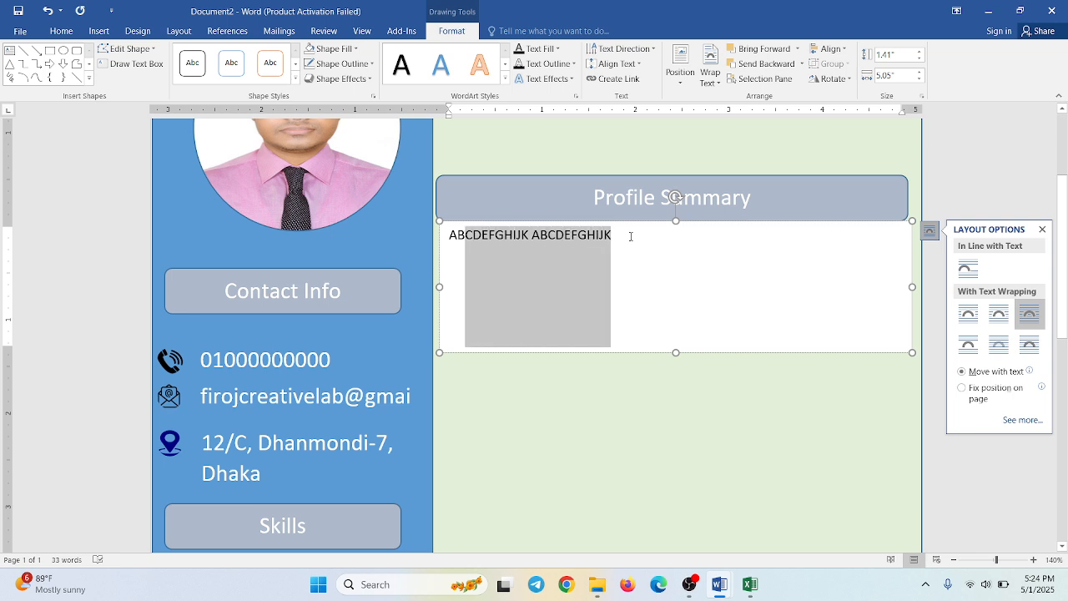
{"action": "key", "text": "shift+Left"}
{"action": "key", "text": "ctrl+c"}
{"action": "left_click", "coordinate": [631, 237]}
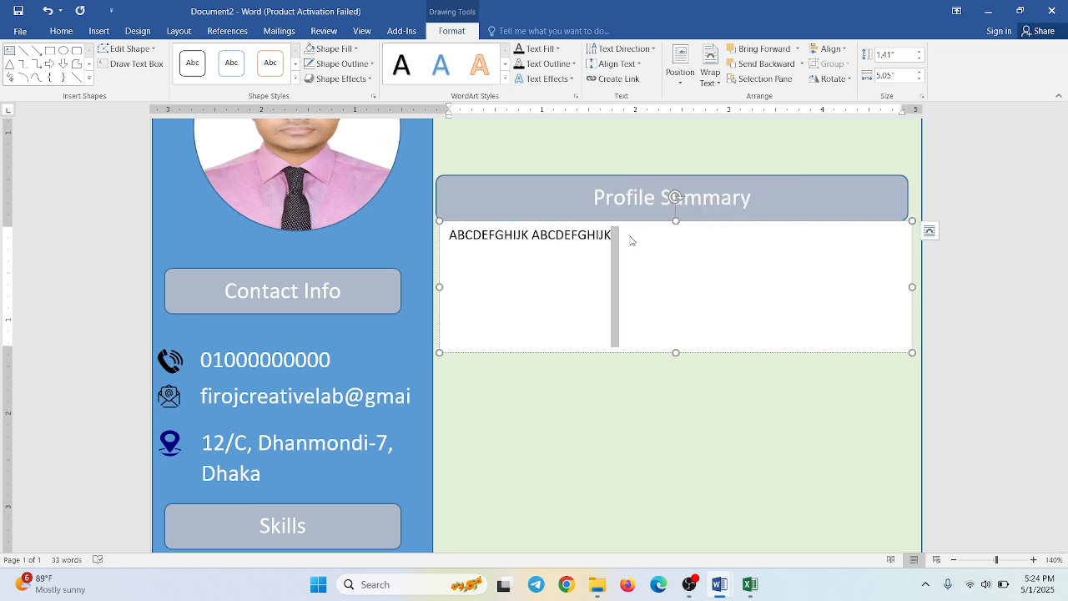
{"action": "key", "text": "ctrl+v"}
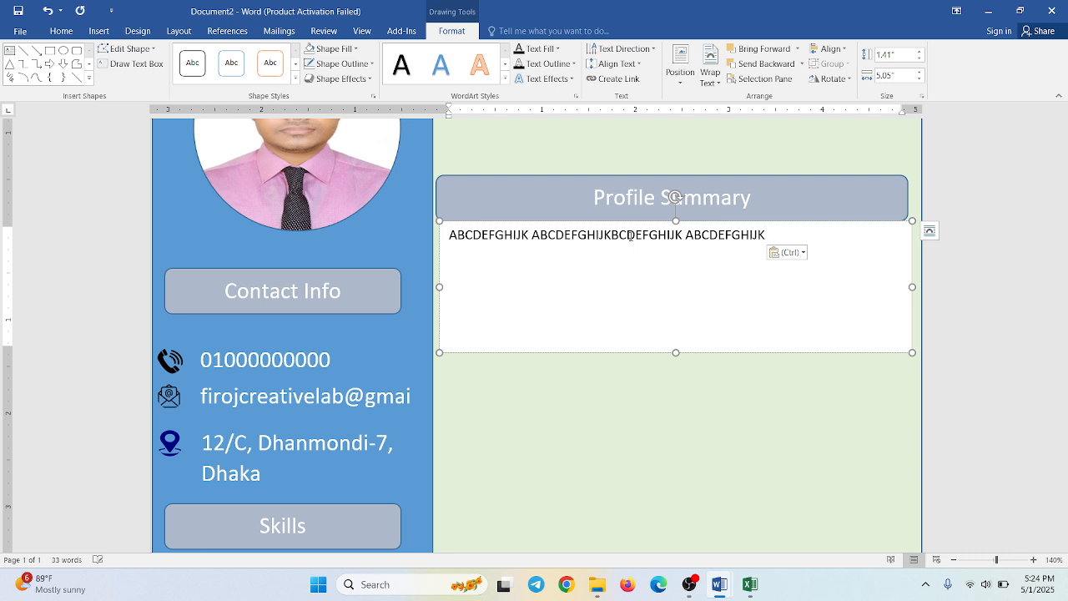
{"action": "key", "text": "ctrl+v"}
{"action": "key", "text": "ctrl+v"}
{"action": "key", "text": "ctrl+v"}
{"action": "key", "text": "ctrl+v"}
{"action": "key", "text": "ctrl+v"}
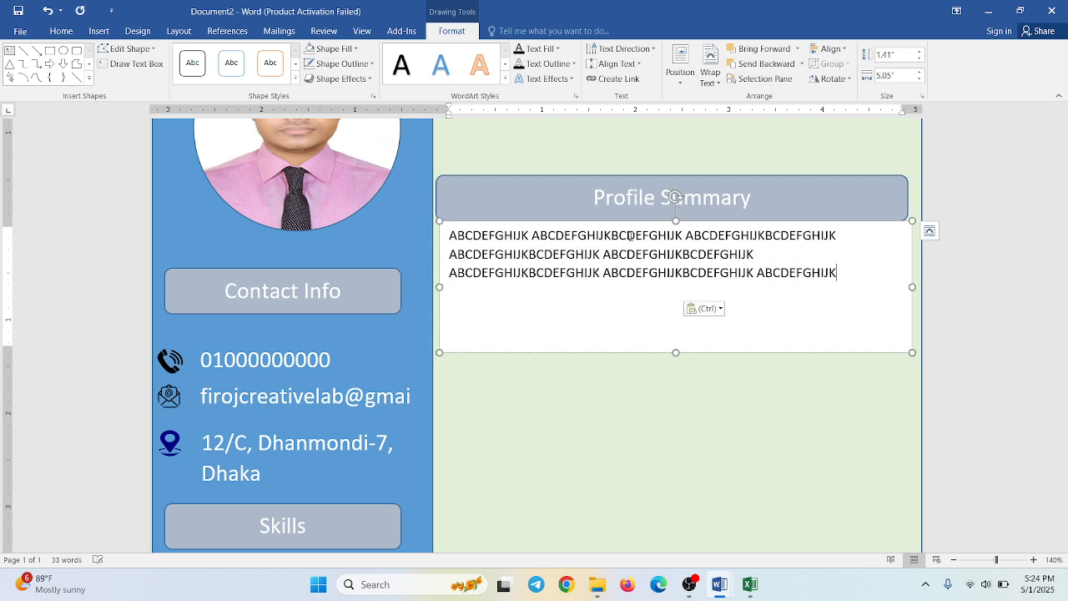
{"action": "key", "text": "ctrl+v"}
- Justify all the placeholder text and shorten the text box to just below its fourth line
{"action": "key", "text": "ctrl+a"}
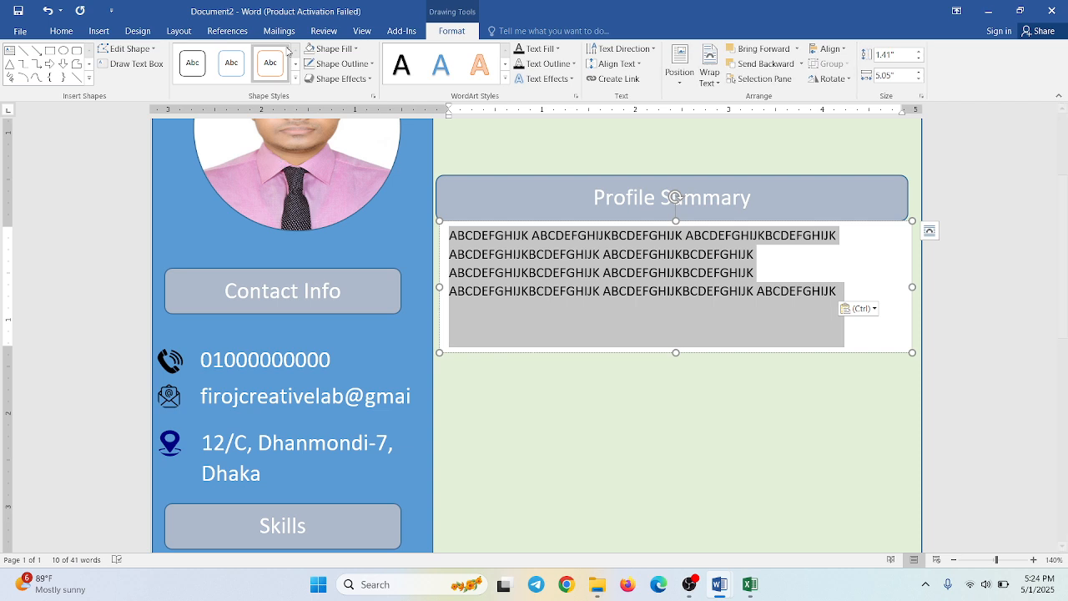
{"action": "left_click", "coordinate": [72, 31]}
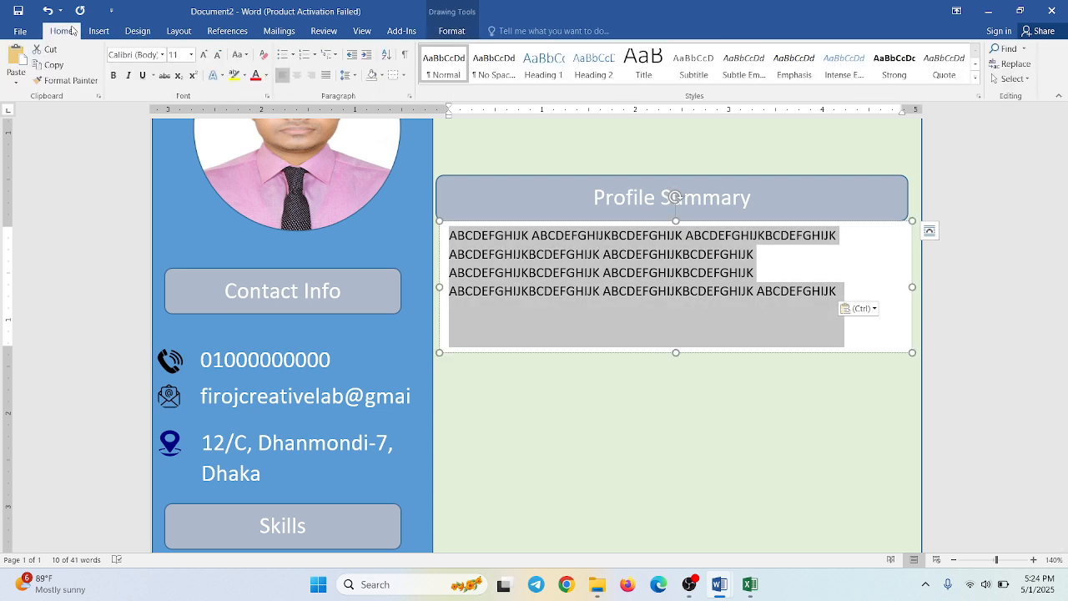
{"action": "left_click", "coordinate": [327, 75]}
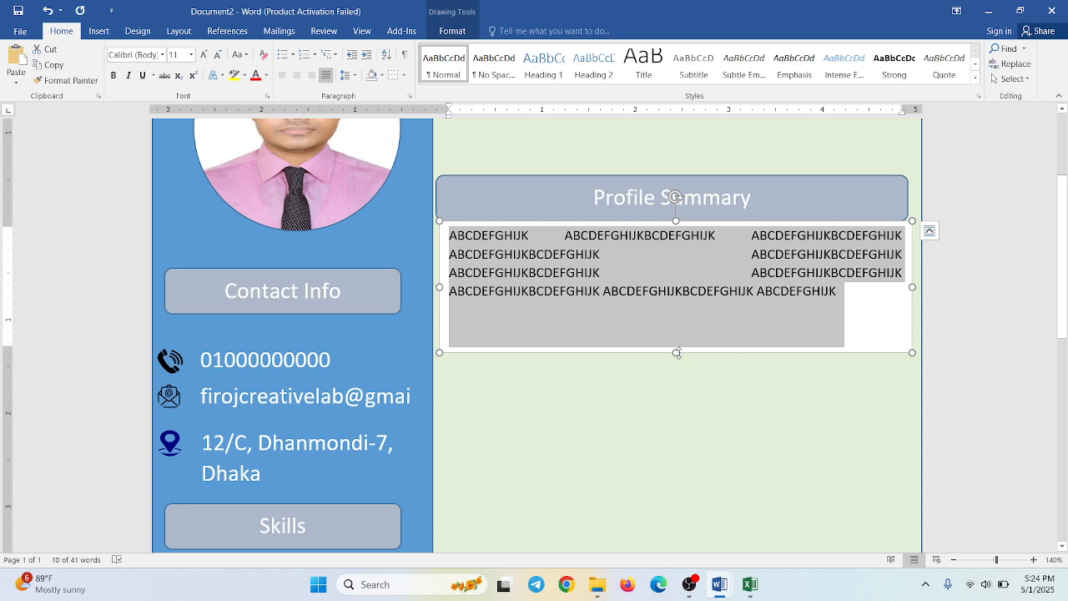
{"action": "left_click_drag", "start_coordinate": [676, 352], "coordinate": [676, 314]}
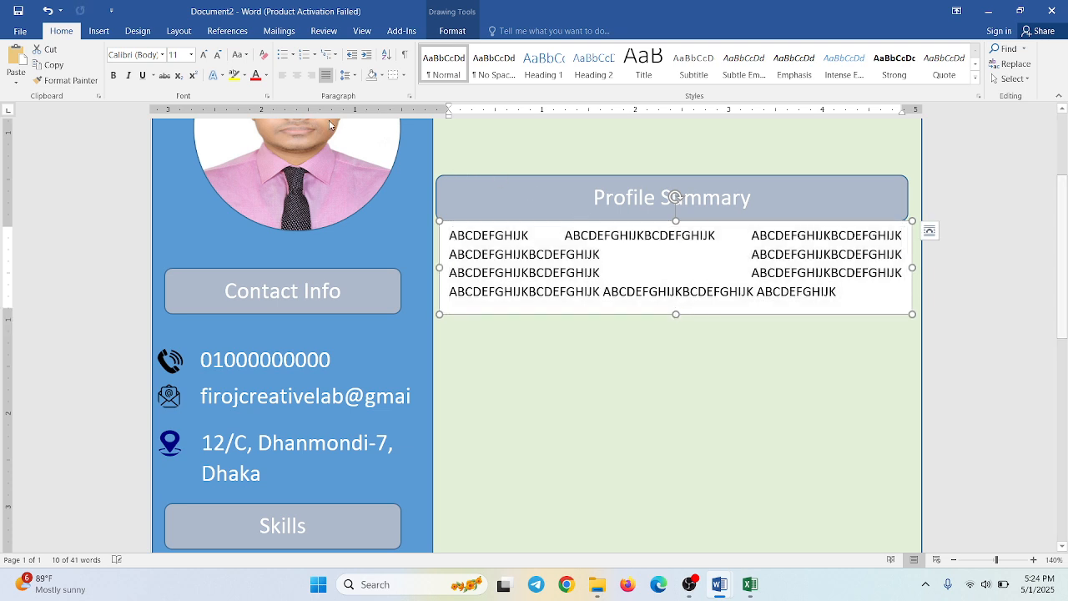
- Paste more copies of the placeholder text after the first word of the second line
{"action": "left_click", "coordinate": [610, 260]}
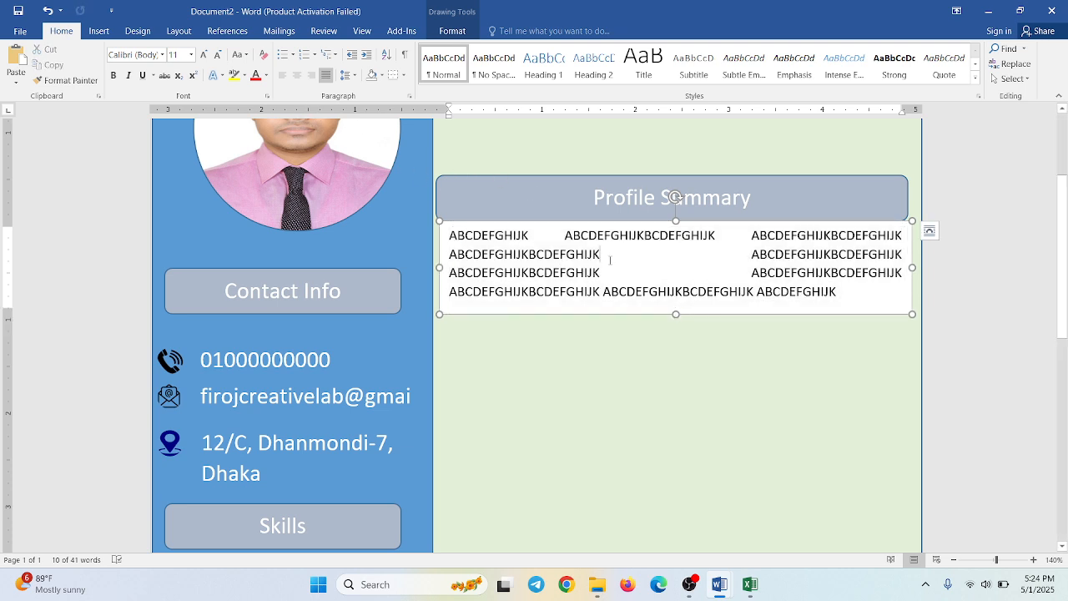
{"action": "type", "text": "BCDEFGHIJK"}
{"action": "key", "text": "ctrl+v"}
{"action": "key", "text": "ctrl+v"}
{"action": "key", "text": "ctrl+v"}
{"action": "key", "text": "ctrl+v"}
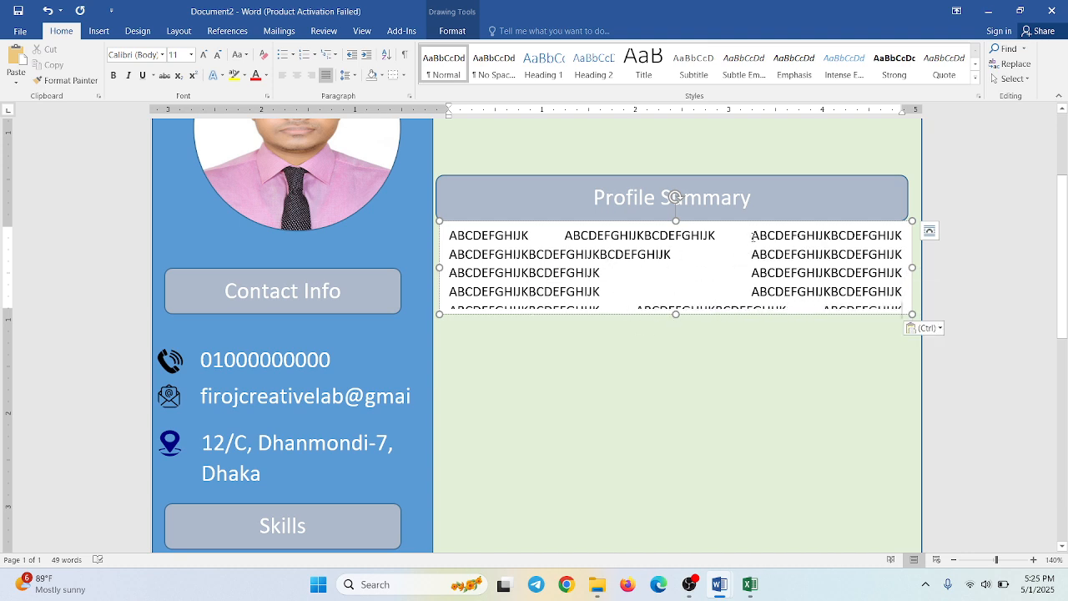
- Delete the spaces between the placeholder words in the first two lines so the letters run continuously
{"action": "key", "text": "BackSpace"}
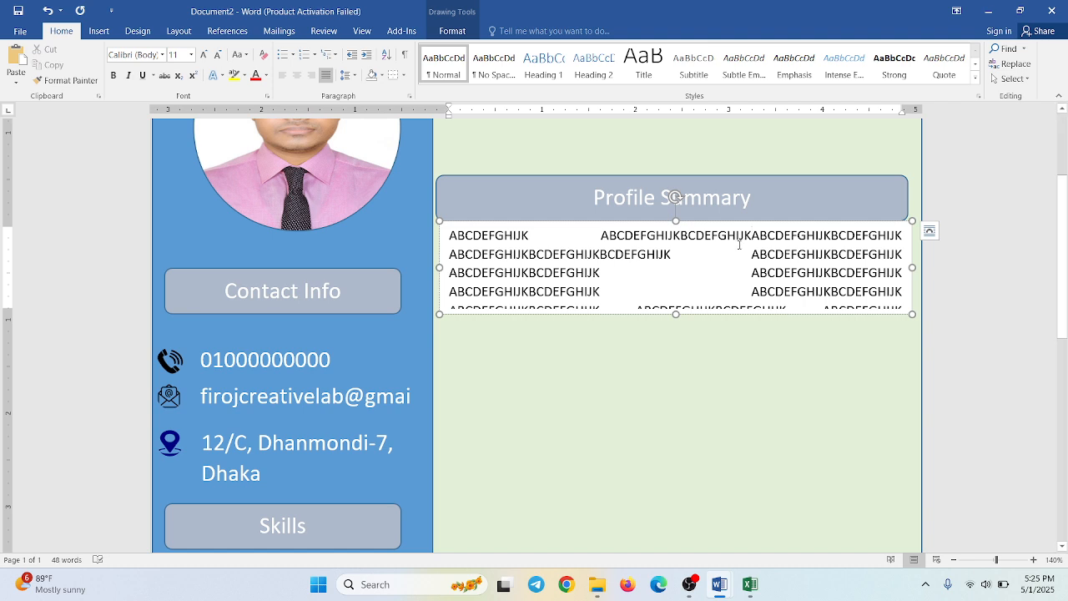
{"action": "key", "text": "BackSpace"}
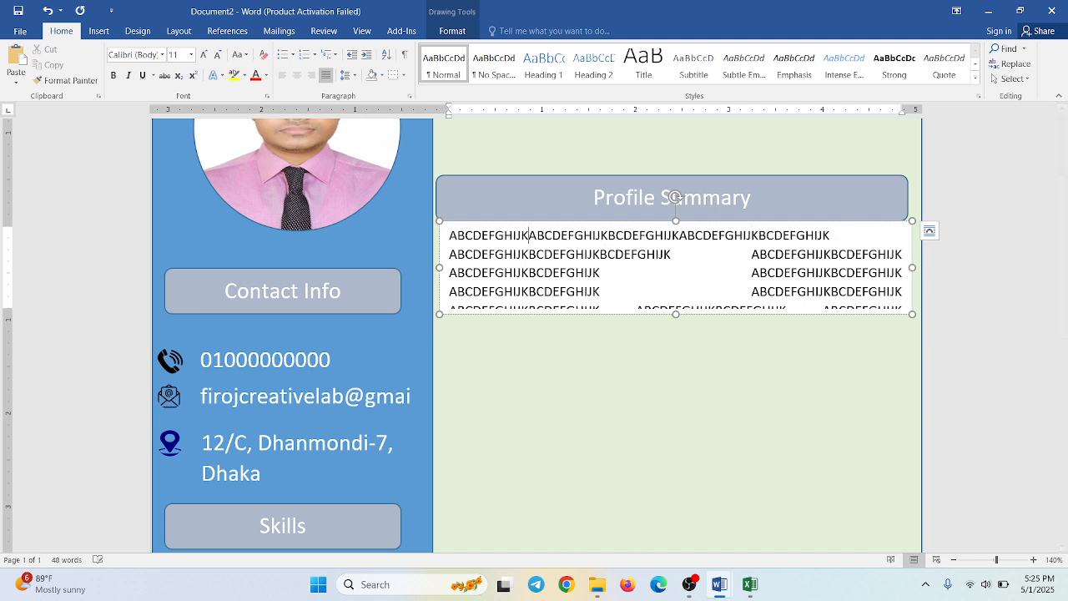
{"action": "left_click", "coordinate": [451, 254]}
{"action": "key", "text": "BackSpace"}
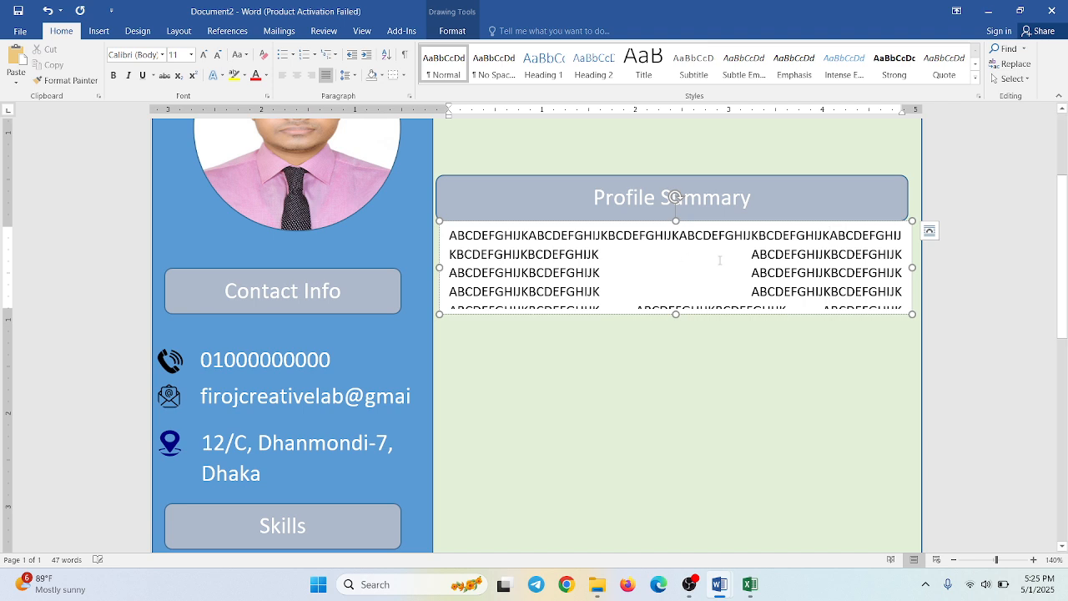
{"action": "left_click", "coordinate": [751, 254]}
{"action": "key", "text": "BackSpace"}
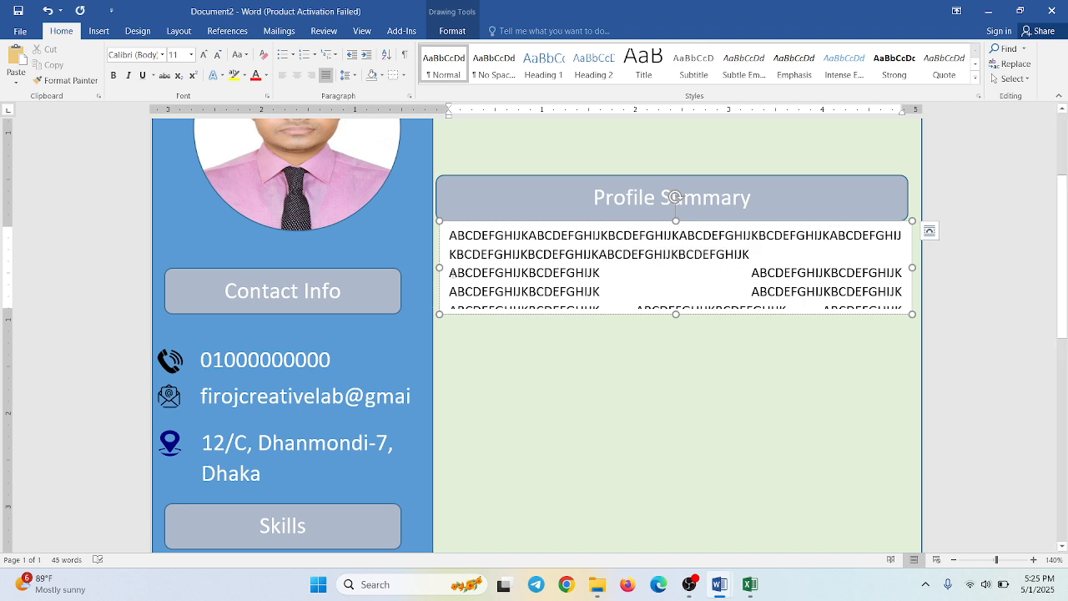
{"action": "key", "text": "BackSpace"}
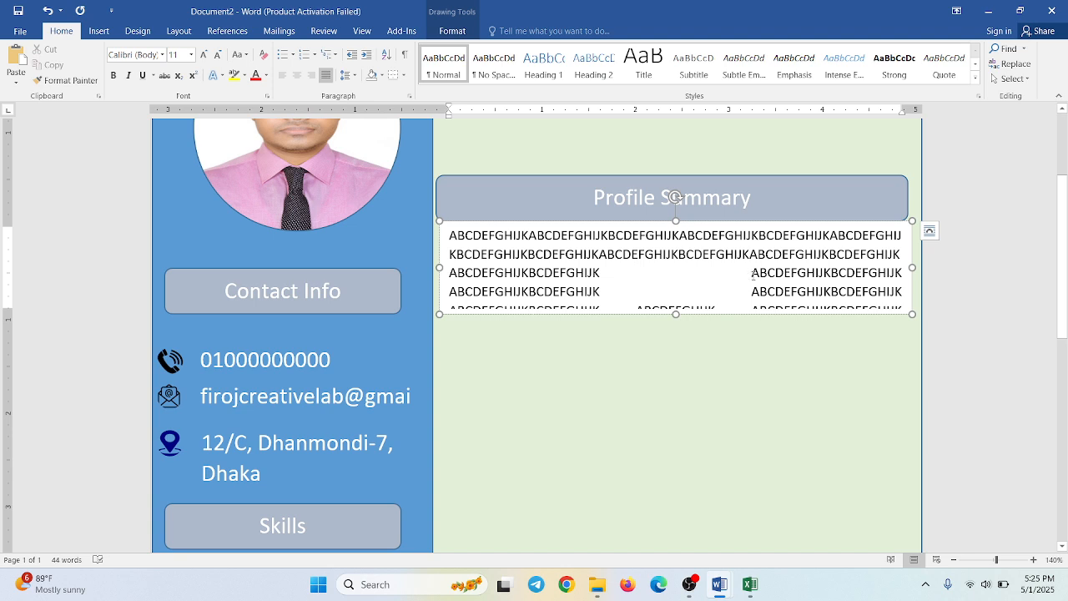
- Close the gaps between the placeholder words in the third, fourth and fifth lines
{"action": "key", "text": "BackSpace"}
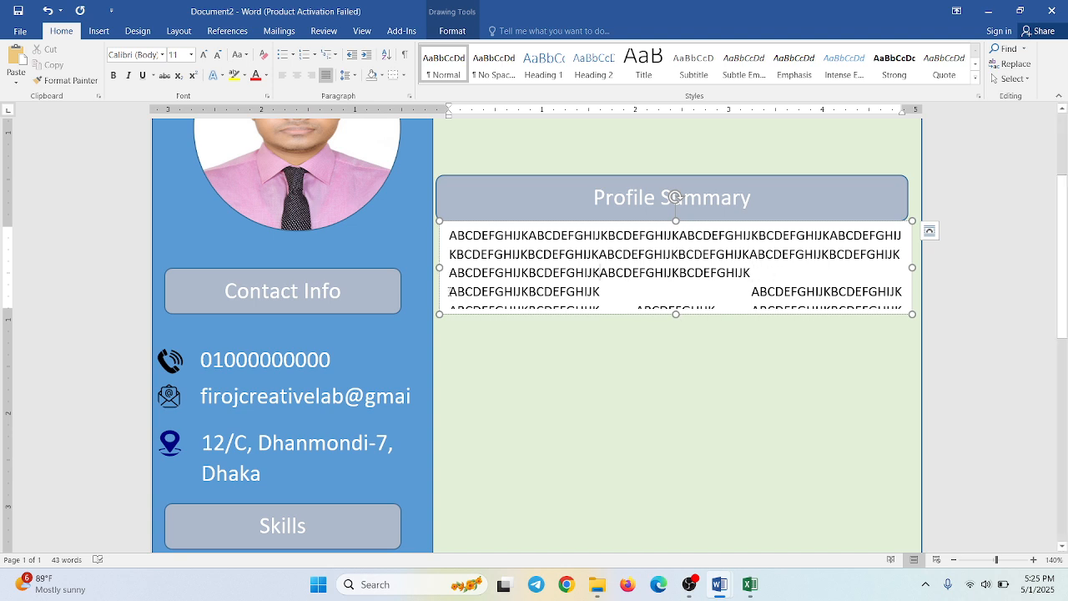
{"action": "key", "text": "BackSpace"}
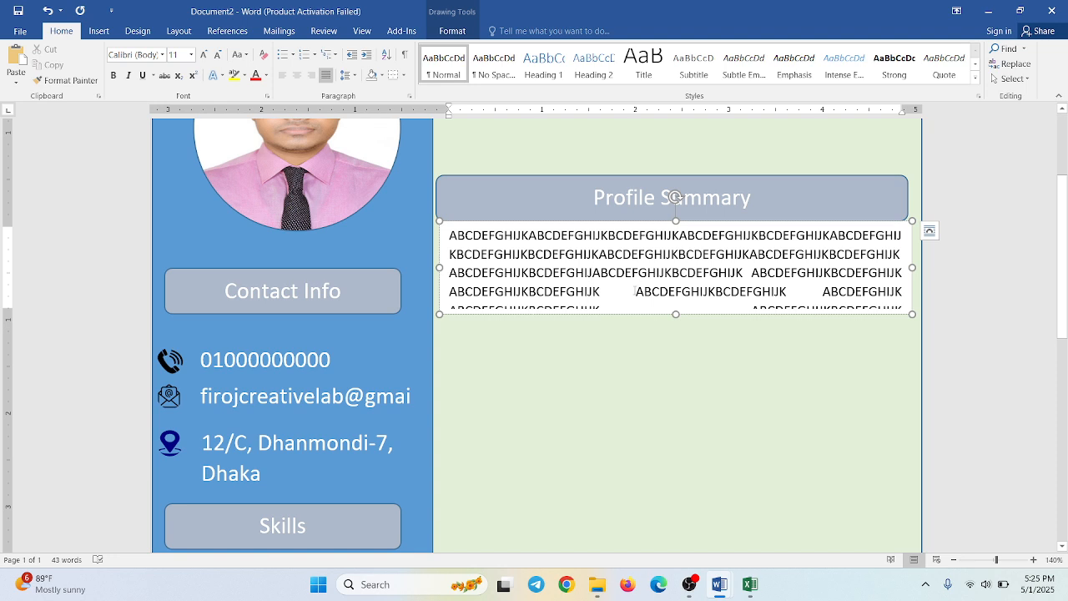
{"action": "key", "text": "BackSpace"}
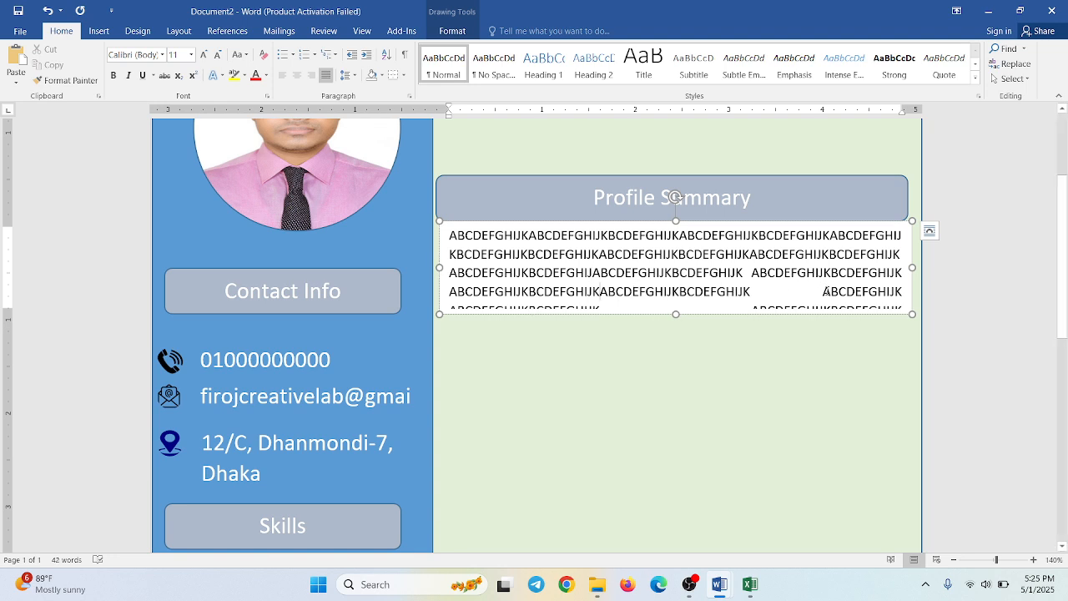
{"action": "key", "text": "BackSpace"}
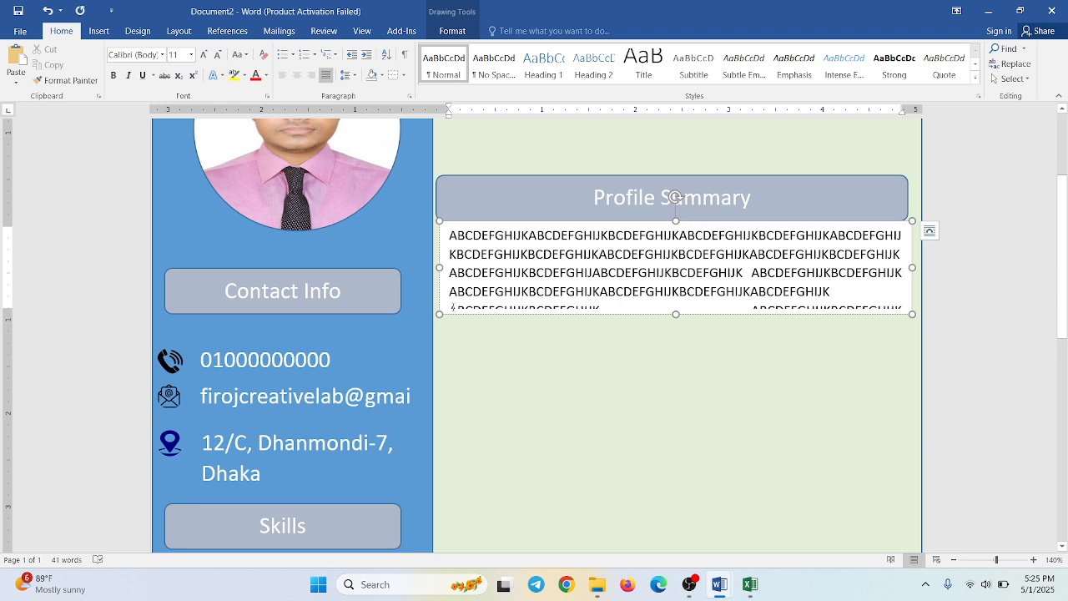
{"action": "key", "text": "BackSpace"}
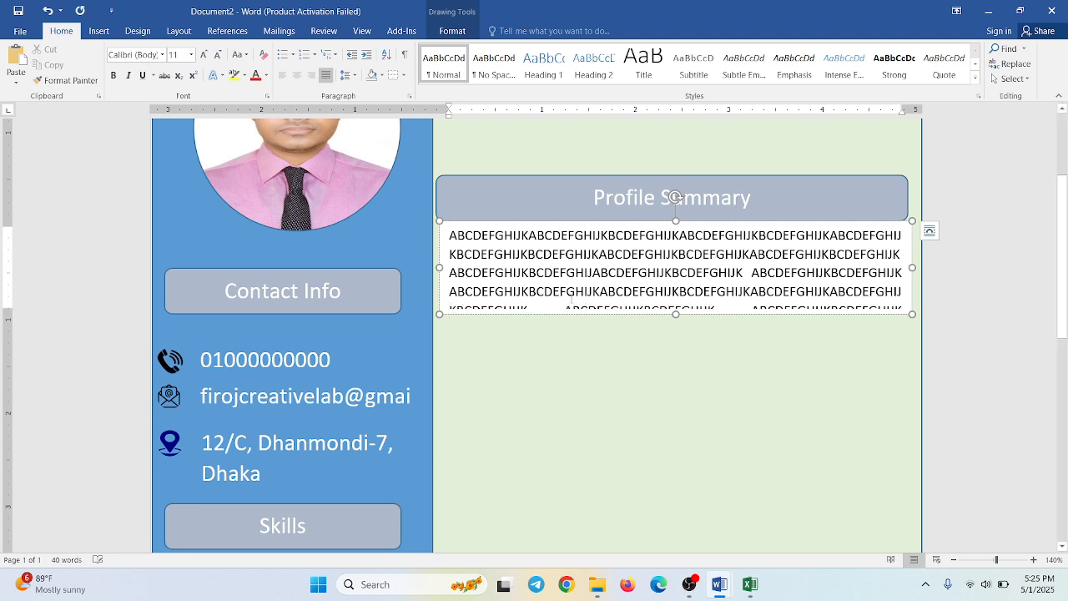
{"action": "left_click", "coordinate": [568, 309]}
{"action": "key", "text": "BackSpace"}
{"action": "key", "text": "BackSpace"}
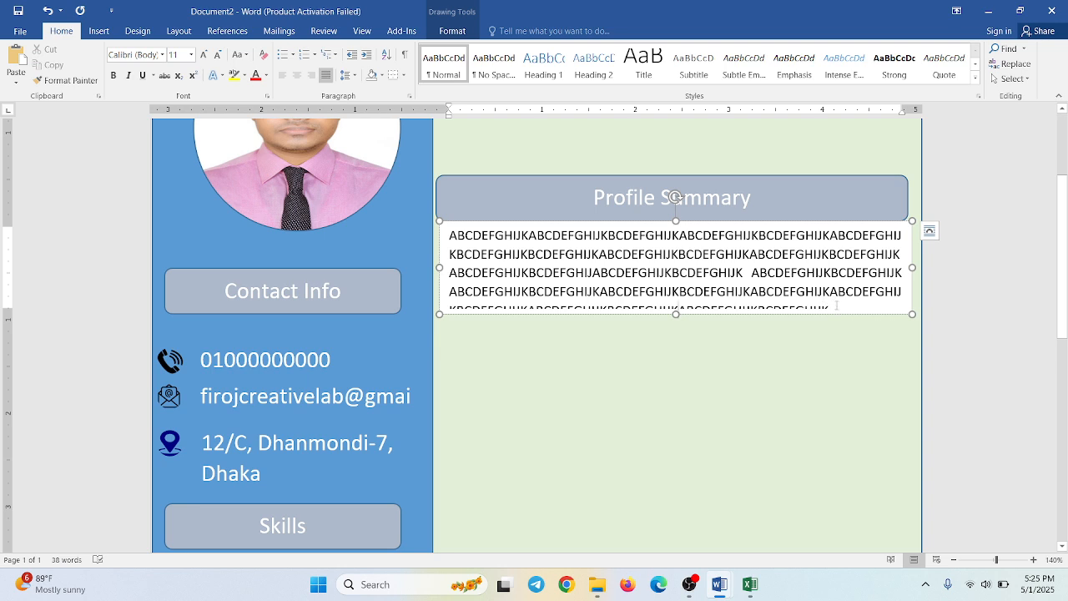
- Try to trim the surplus placeholder text in the partly hidden fifth line
{"action": "left_click_drag", "start_coordinate": [836, 305], "coordinate": [776, 312]}
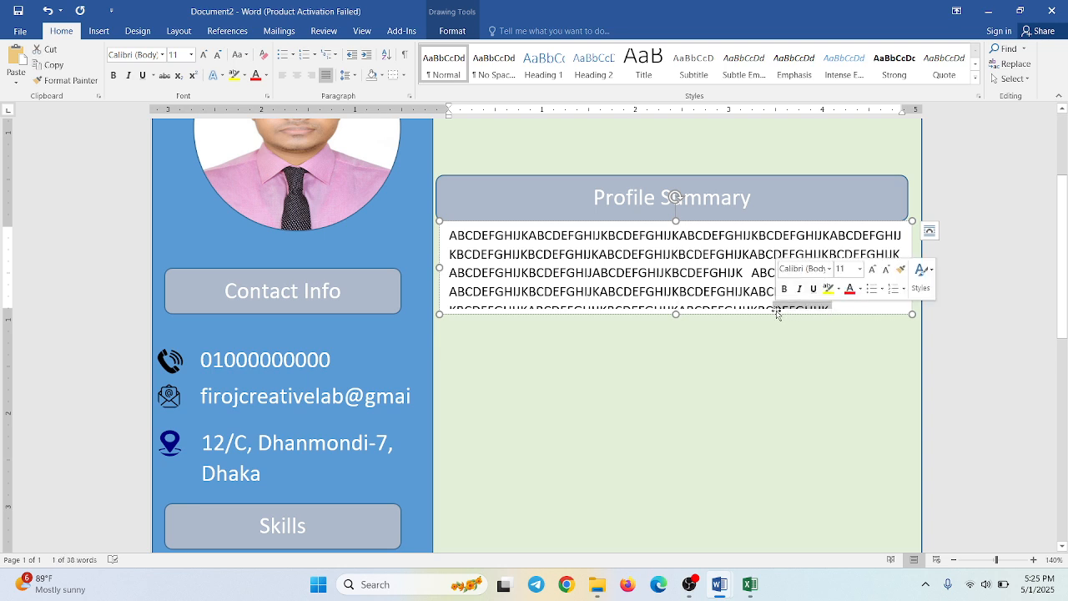
{"action": "key", "text": "Left"}
{"action": "key", "text": "BackSpace"}
{"action": "key", "text": "BackSpace"}
{"action": "key", "text": "BackSpace"}
{"action": "key", "text": "BackSpace"}
{"action": "key", "text": "BackSpace"}
{"action": "key", "text": "BackSpace"}
{"action": "key", "text": "BackSpace"}
{"action": "key", "text": "BackSpace"}
{"action": "key", "text": "BackSpace"}
{"action": "key", "text": "BackSpace"}
{"action": "key", "text": "BackSpace"}
{"action": "key", "text": "BackSpace"}
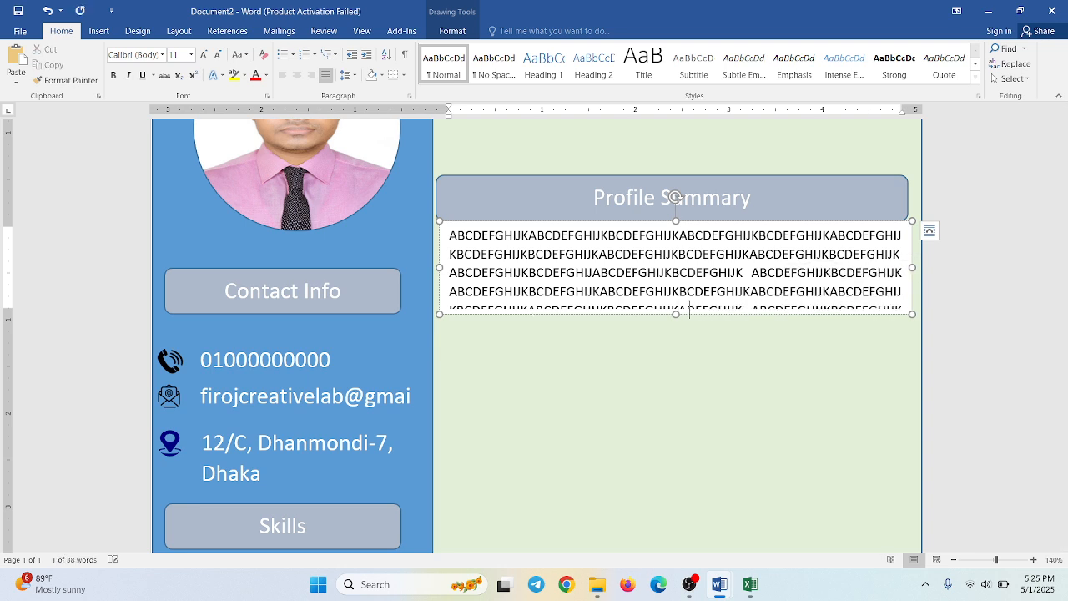
{"action": "key", "text": "BackSpace"}
{"action": "key", "text": "BackSpace"}
{"action": "key", "text": "BackSpace"}
{"action": "key", "text": "BackSpace"}
{"action": "key", "text": "BackSpace"}
{"action": "key", "text": "BackSpace"}
{"action": "key", "text": "BackSpace"}
{"action": "key", "text": "BackSpace"}
{"action": "key", "text": "BackSpace"}
{"action": "key", "text": "BackSpace"}
{"action": "key", "text": "BackSpace"}
{"action": "key", "text": "BackSpace"}
{"action": "key", "text": "BackSpace"}
{"action": "key", "text": "BackSpace"}
{"action": "key", "text": "BackSpace"}
{"action": "key", "text": "BackSpace"}
{"action": "key", "text": "BackSpace"}
{"action": "key", "text": "BackSpace"}
{"action": "key", "text": "BackSpace"}
{"action": "key", "text": "BackSpace"}
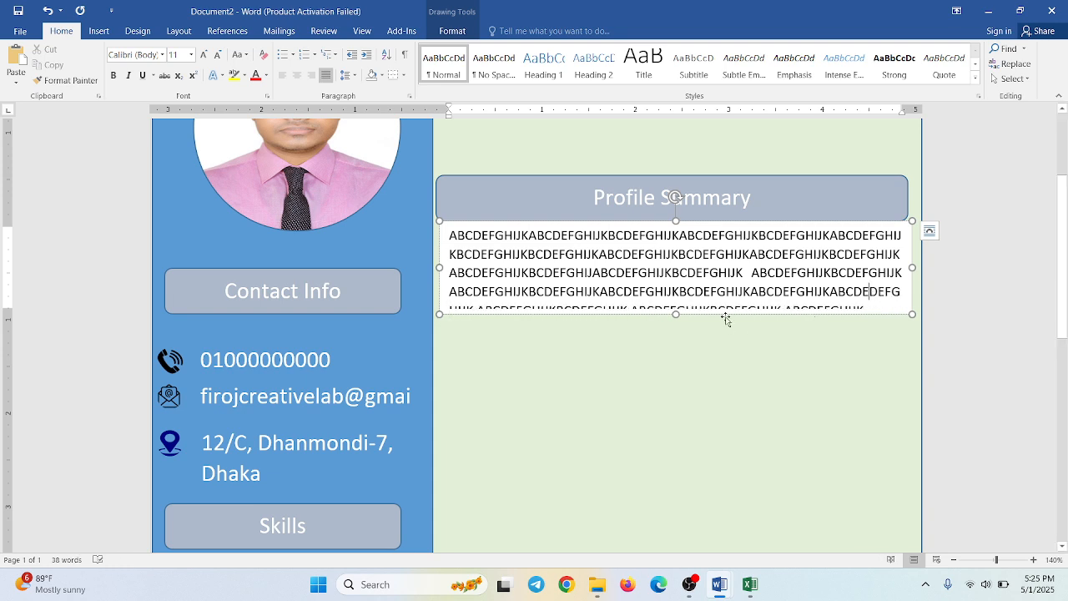
- Delete the placeholder text below the third line and fit the text box to the remaining lines, about 0.75" high
{"action": "left_click_drag", "start_coordinate": [675, 315], "coordinate": [692, 409]}
{"action": "left_click_drag", "start_coordinate": [877, 307], "coordinate": [571, 337]}
{"action": "left_click_drag", "start_coordinate": [498, 309], "coordinate": [450, 294]}
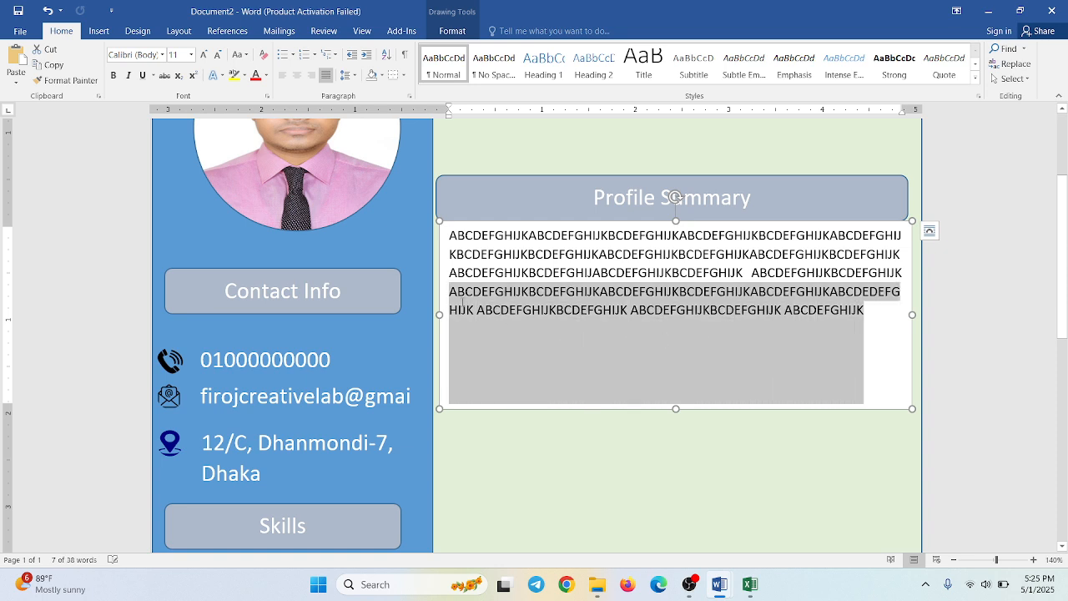
{"action": "key", "text": "Delete"}
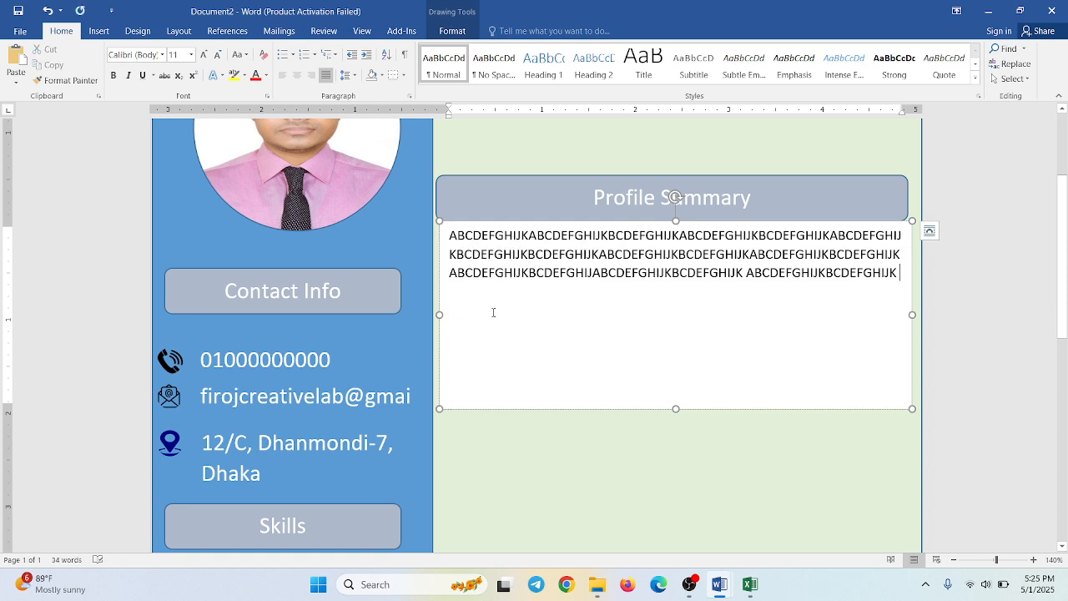
{"action": "left_click_drag", "start_coordinate": [675, 408], "coordinate": [668, 290]}
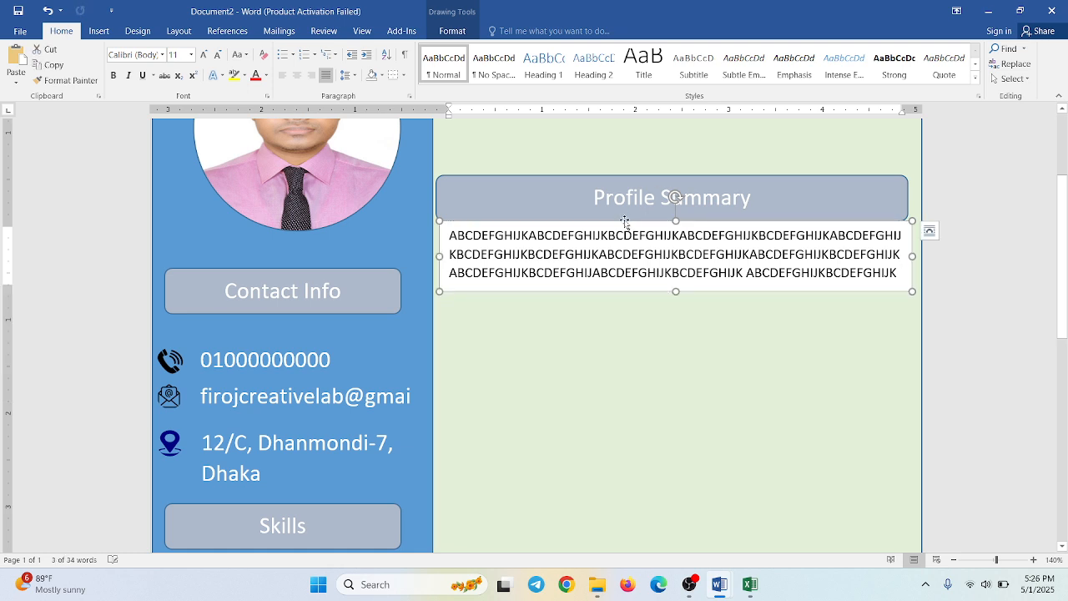
- Remove the fill from the Profile Summary text box so the green panel shows through
{"action": "left_click", "coordinate": [452, 31]}
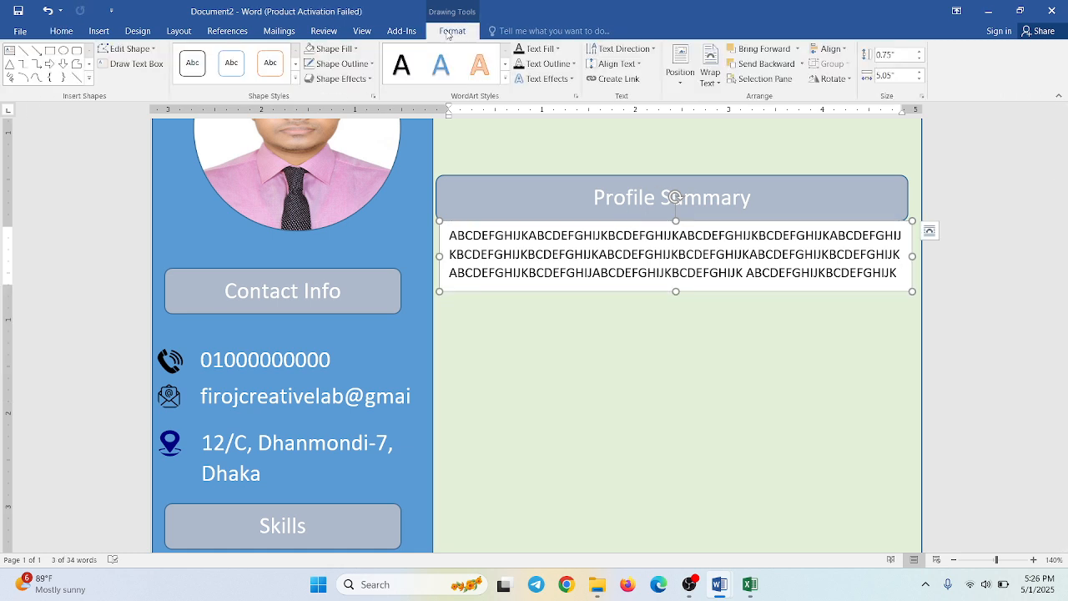
{"action": "left_click", "coordinate": [346, 52]}
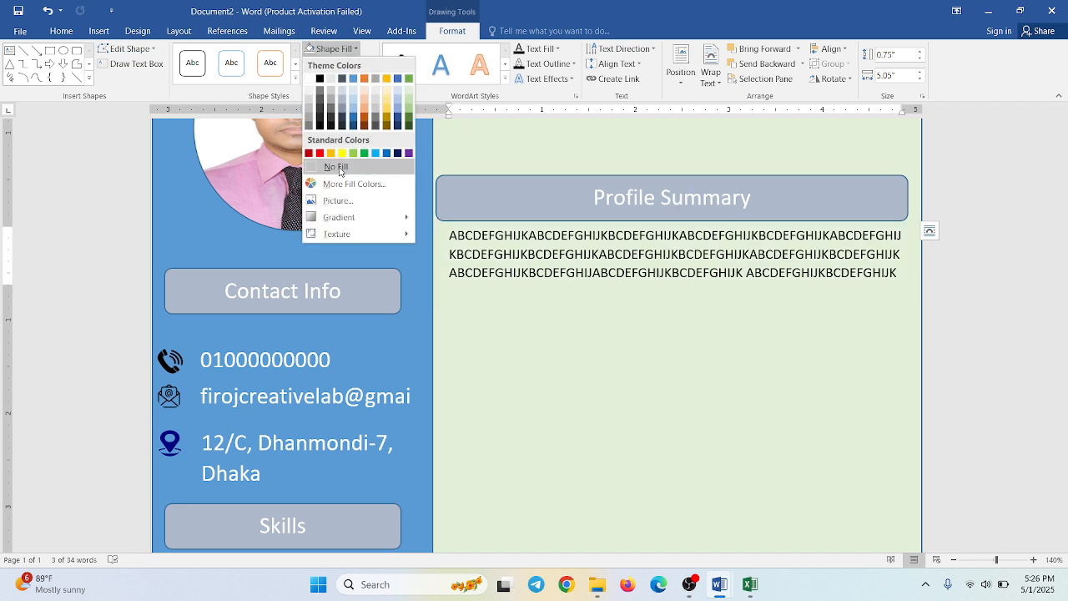
{"action": "left_click", "coordinate": [337, 167]}
{"action": "left_click", "coordinate": [543, 358]}
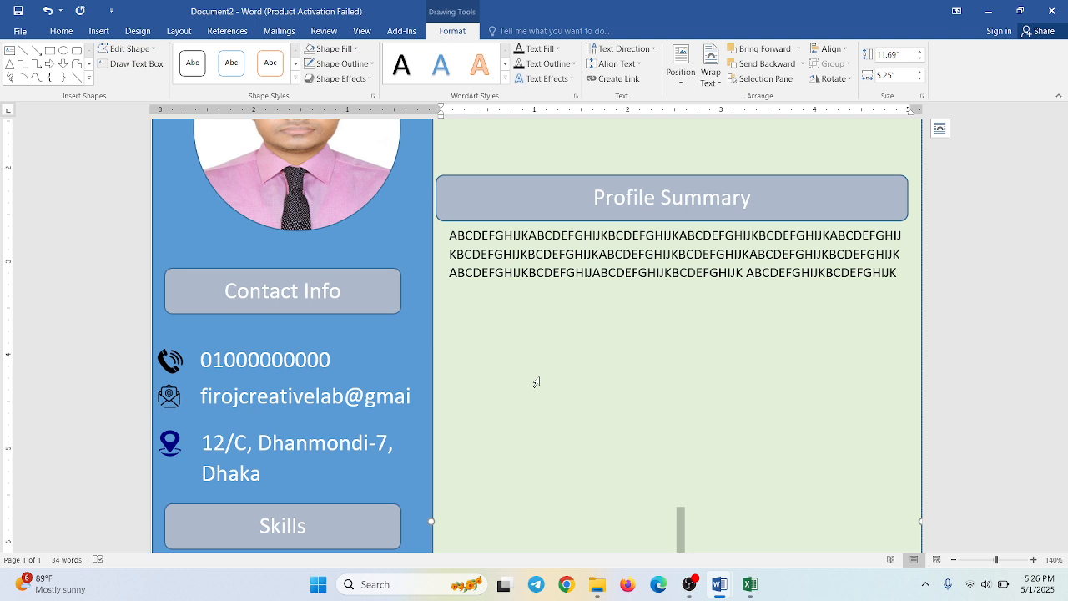
- Square off the corners of the Profile Summary heading bar and duplicate the bar directly below the summary text
{"action": "triple_click", "coordinate": [458, 181]}
{"action": "left_click", "coordinate": [447, 183]}
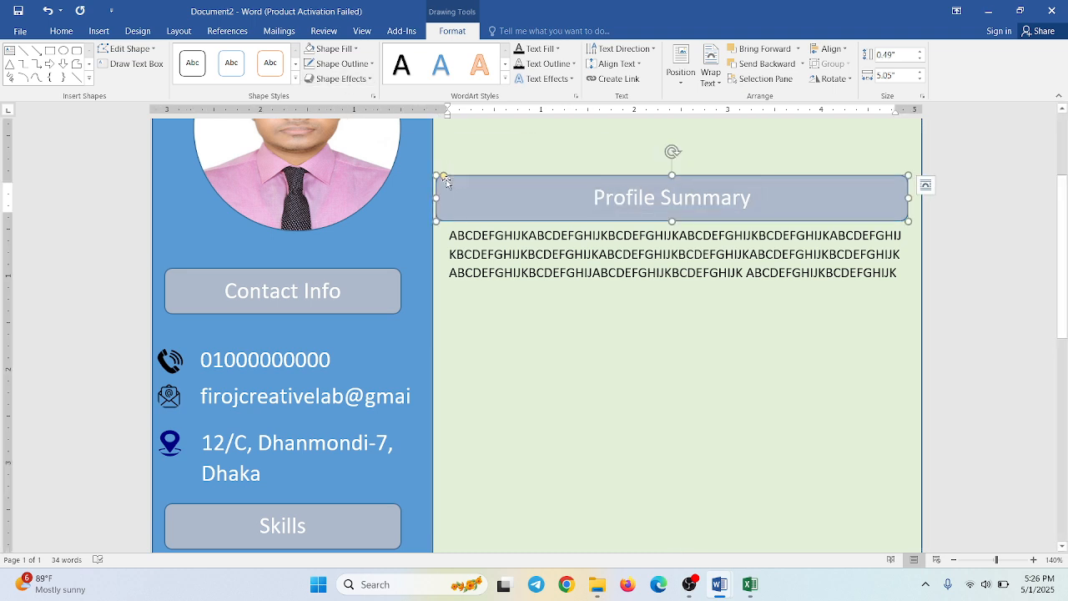
{"action": "left_click_drag", "start_coordinate": [446, 184], "coordinate": [453, 279]}
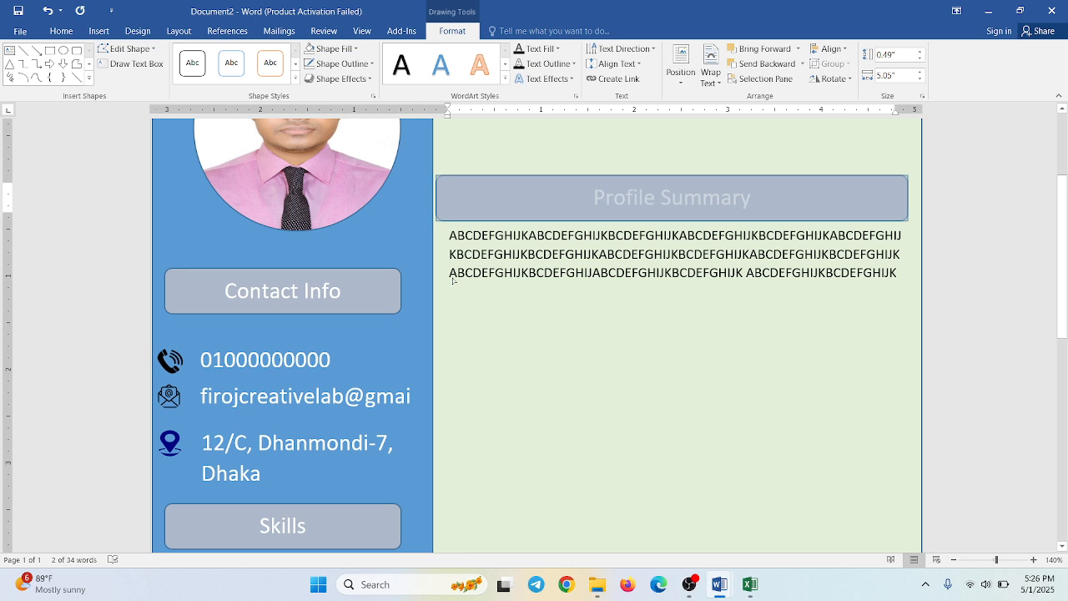
{"action": "left_click_drag", "start_coordinate": [468, 224], "coordinate": [468, 223]}
{"action": "left_click", "coordinate": [477, 214]}
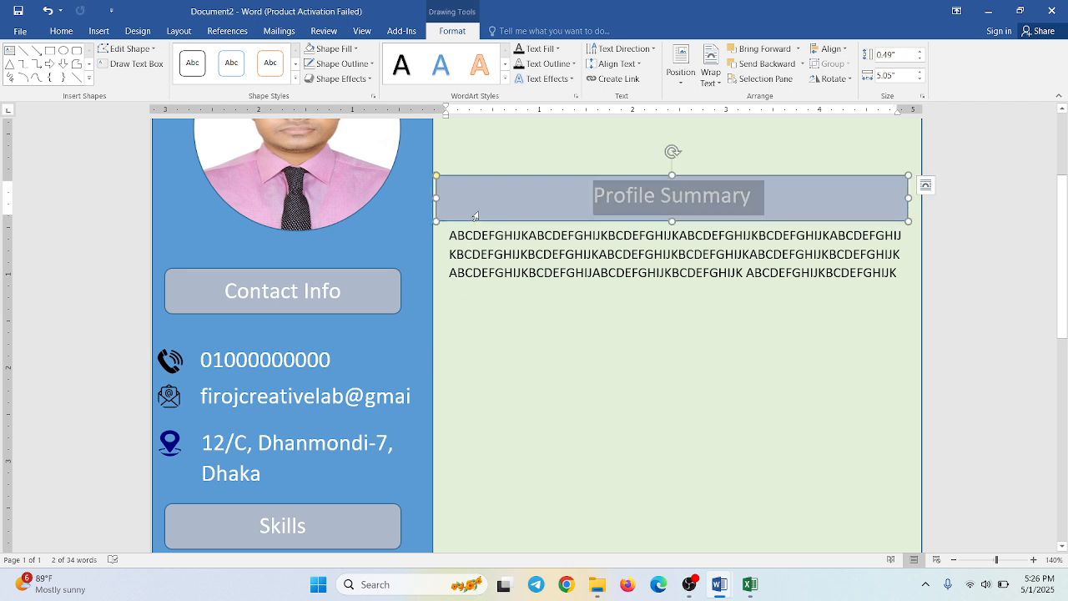
{"action": "left_click", "coordinate": [486, 172]}
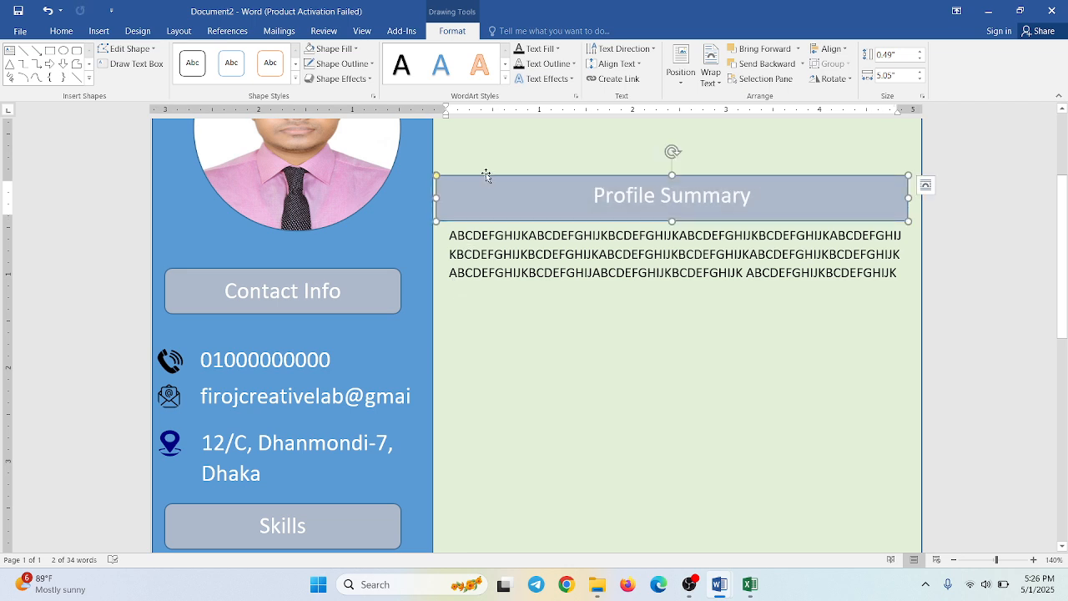
{"action": "left_click_drag", "start_coordinate": [486, 173], "coordinate": [488, 286]}
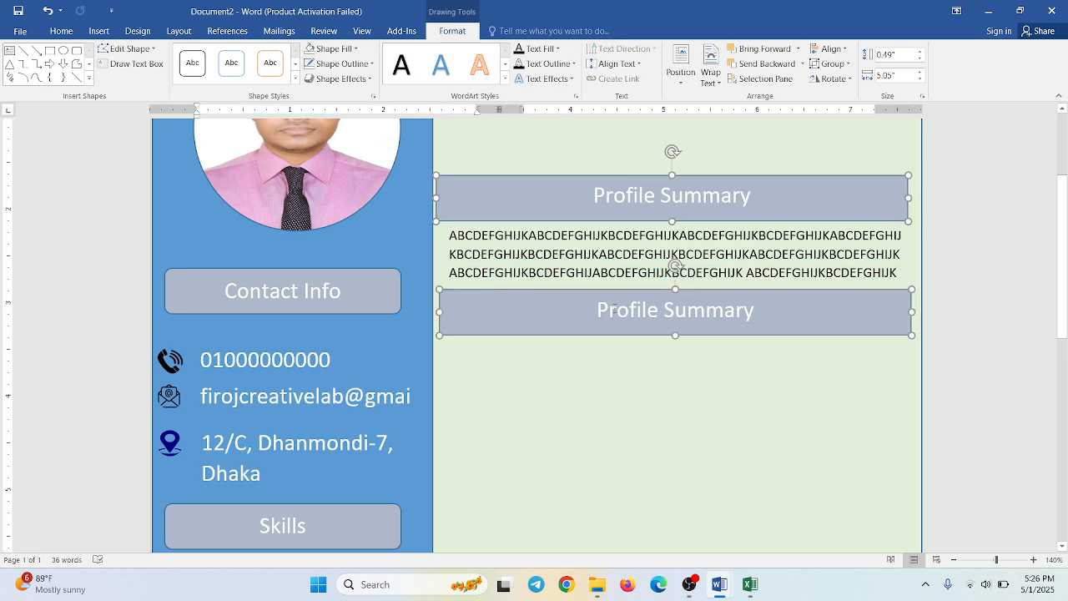
- Replace the duplicated heading bar's text with "Work Experience"
{"action": "double_click", "coordinate": [613, 308]}
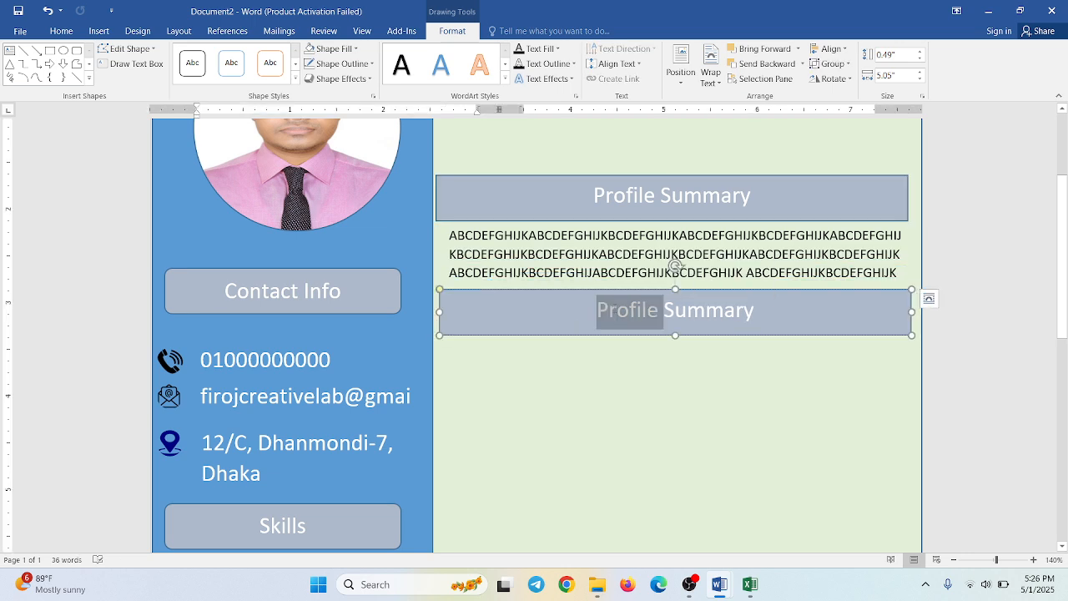
{"action": "triple_click", "coordinate": [615, 312]}
{"action": "key", "text": "BackSpace"}
{"action": "type", "text": "Wp"}
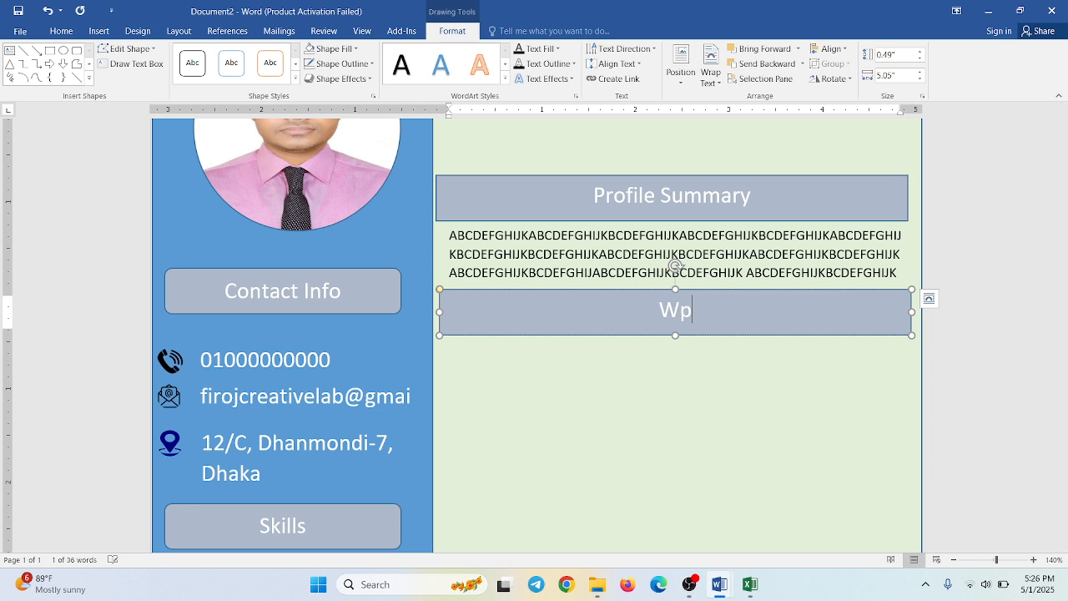
{"action": "key", "text": "BackSpace"}
{"action": "type", "text": "ork E"}
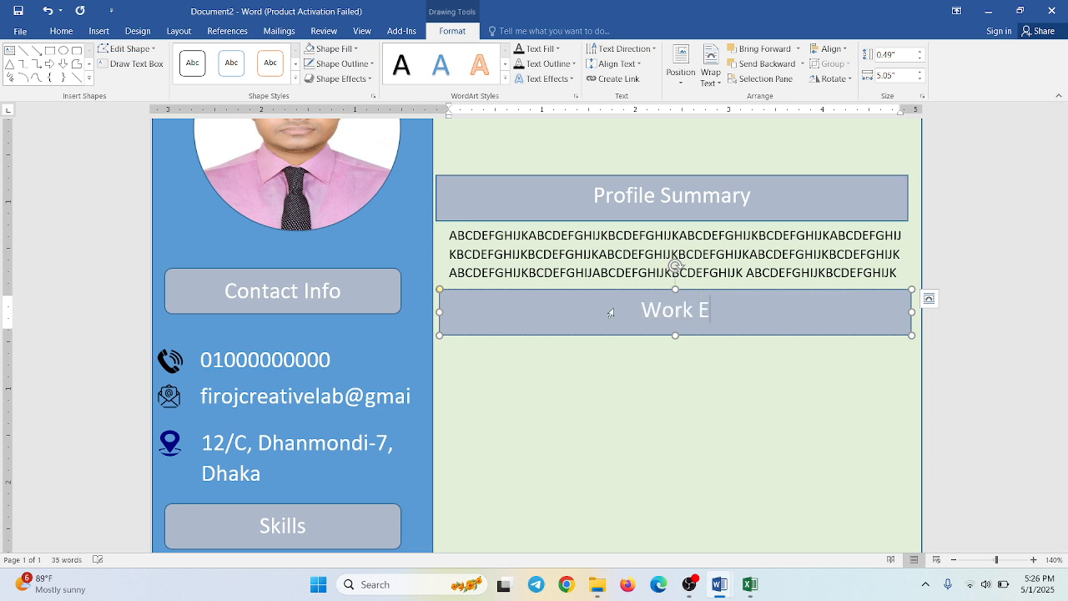
{"action": "type", "text": "xperi"}
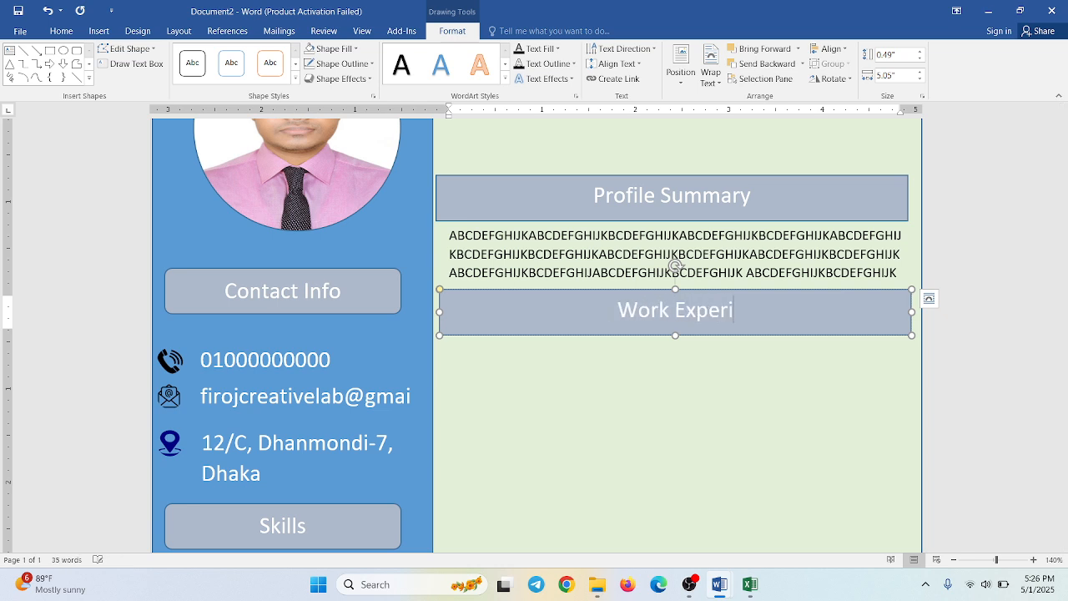
{"action": "type", "text": "ence"}
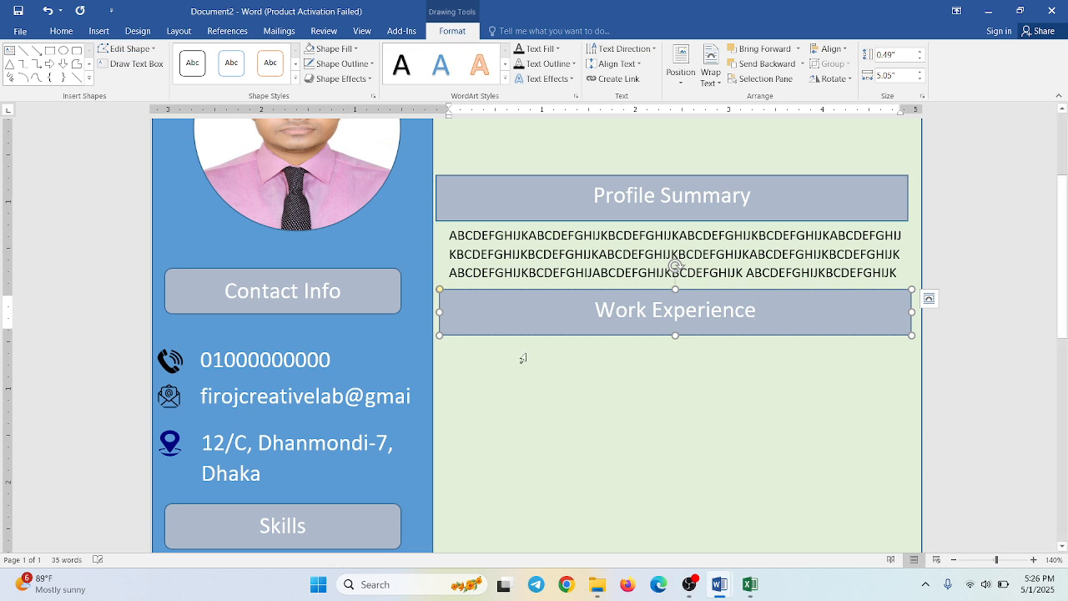
{"action": "left_click", "coordinate": [545, 405]}
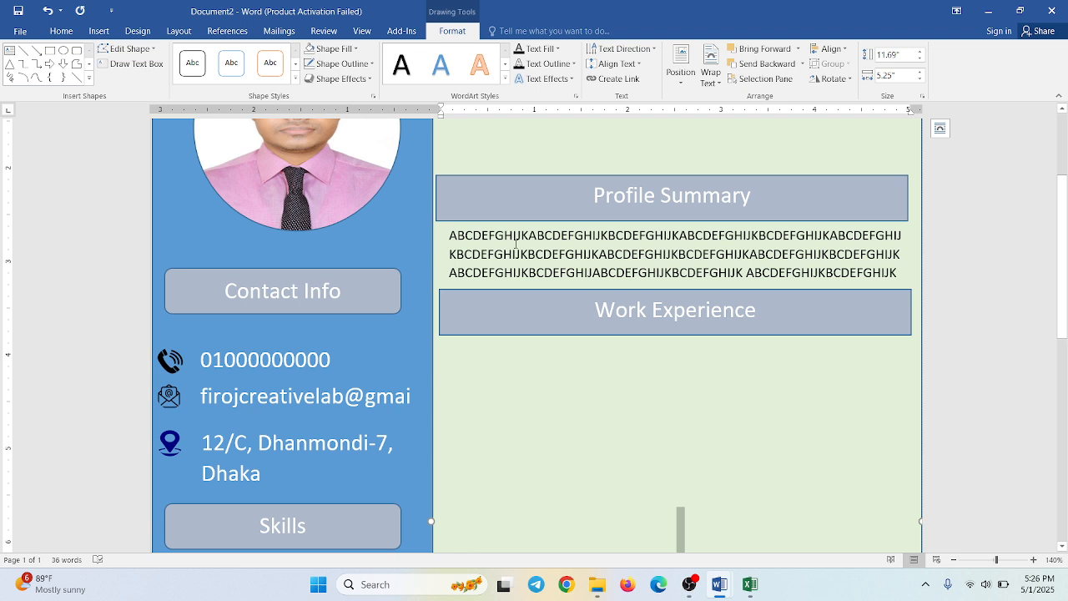
- Duplicate the summary text box directly below the Work Experience bar and clear all placeholder text from the copy
{"action": "left_click", "coordinate": [493, 230]}
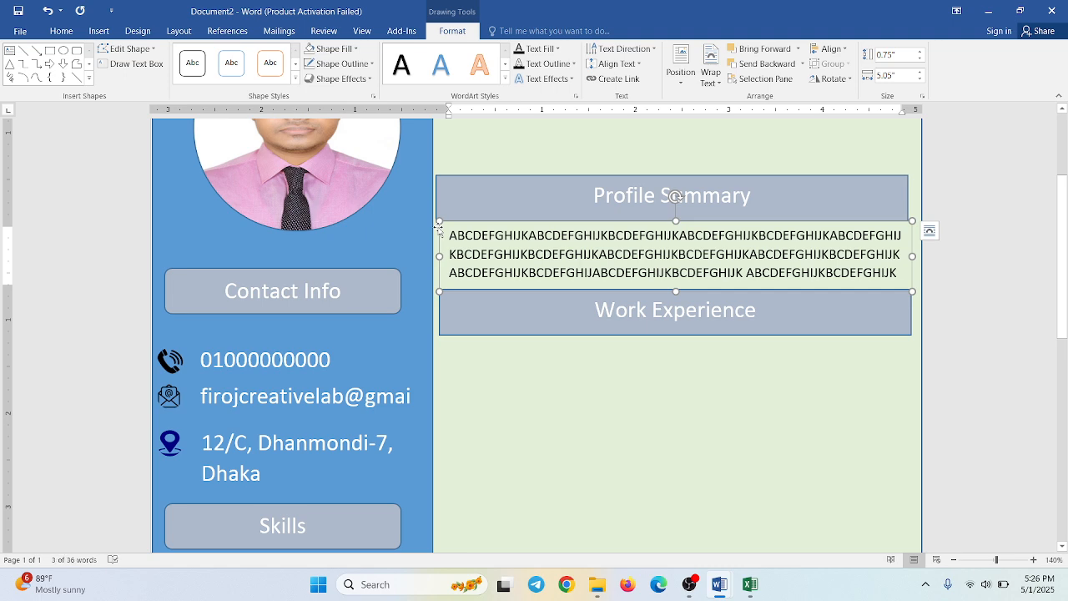
{"action": "left_click_drag", "start_coordinate": [438, 230], "coordinate": [438, 326]}
{"action": "key", "text": "ctrl+a"}
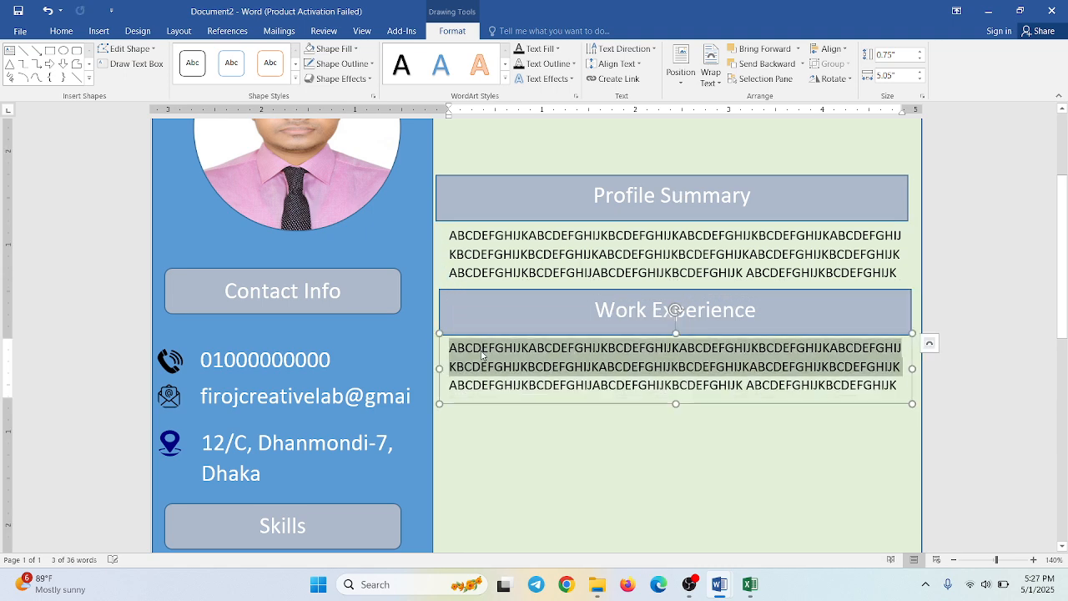
{"action": "key", "text": "Delete"}
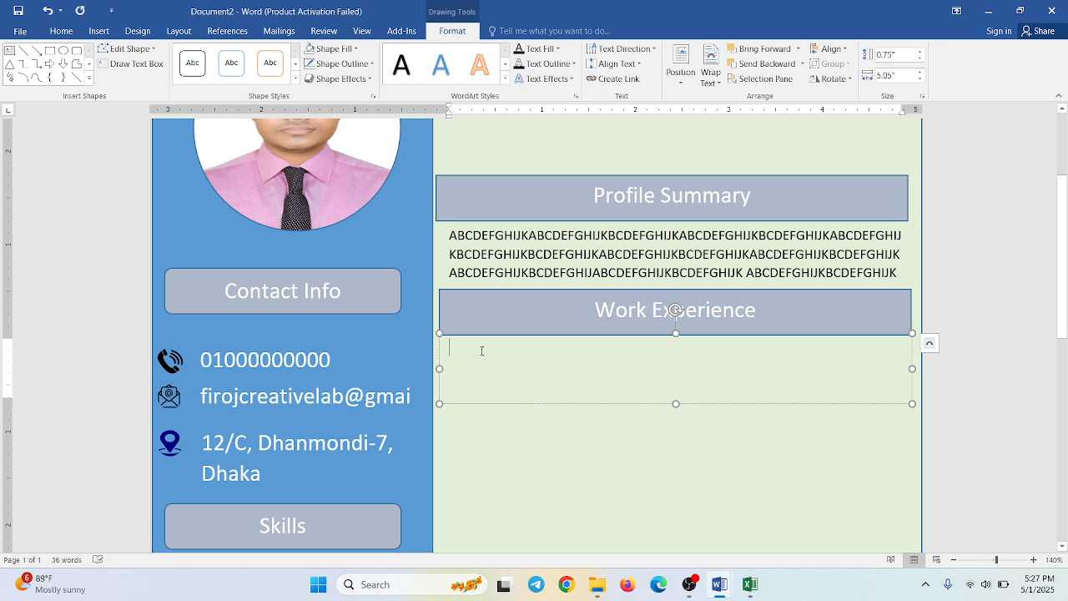
- Enter "Company Name: ABC Company" as the first line of the Work Experience text box
{"action": "type", "text": "Compa"}
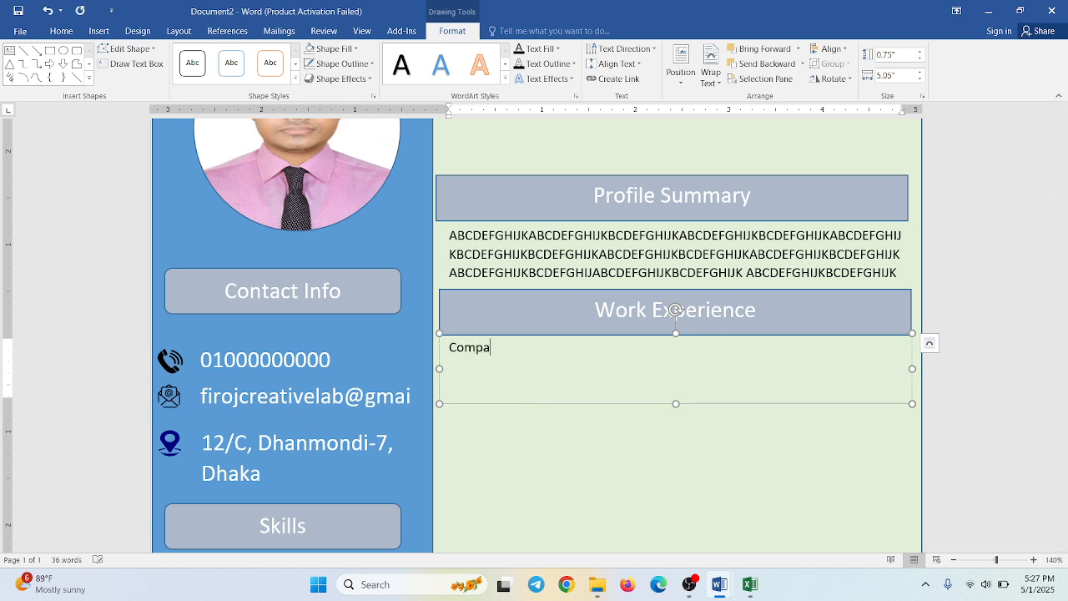
{"action": "type", "text": "ny Name: ABC Company"}
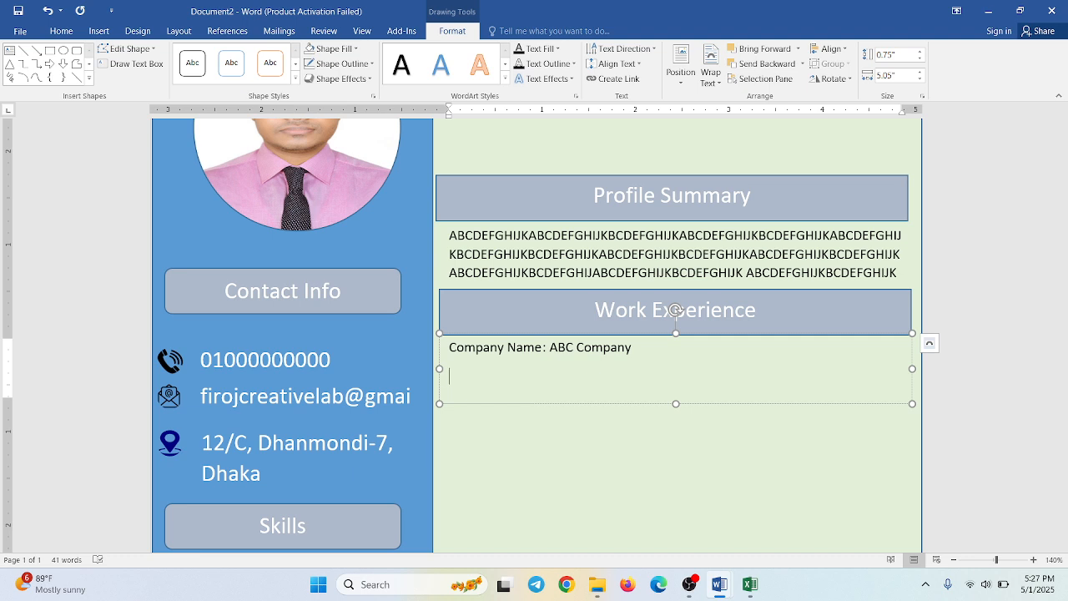
- Add the line "Position: Software Engineer" below the company name and start a new line
{"action": "type", "text": "Position: Software Engineer"}
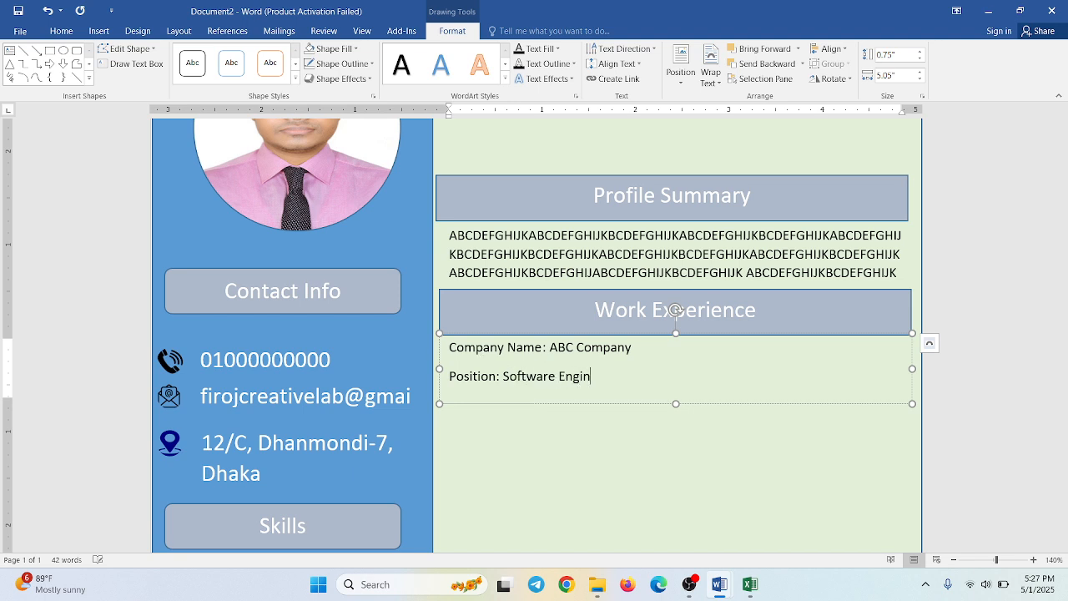
{"action": "key", "text": "Return"}
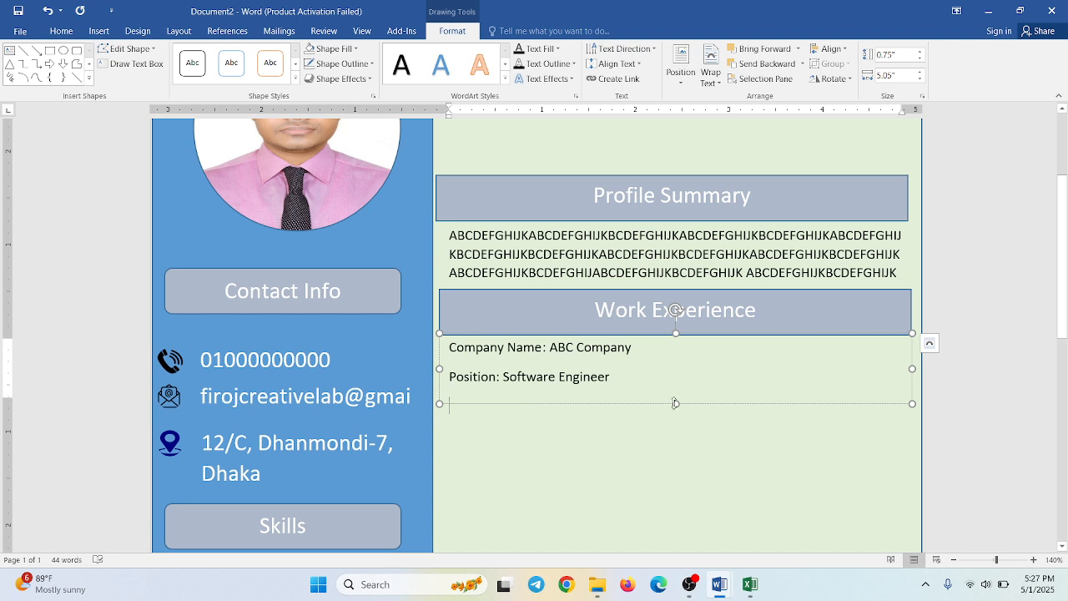
- Extend the Work Experience text box downward to about 1.48" high
{"action": "left_click", "coordinate": [651, 406]}
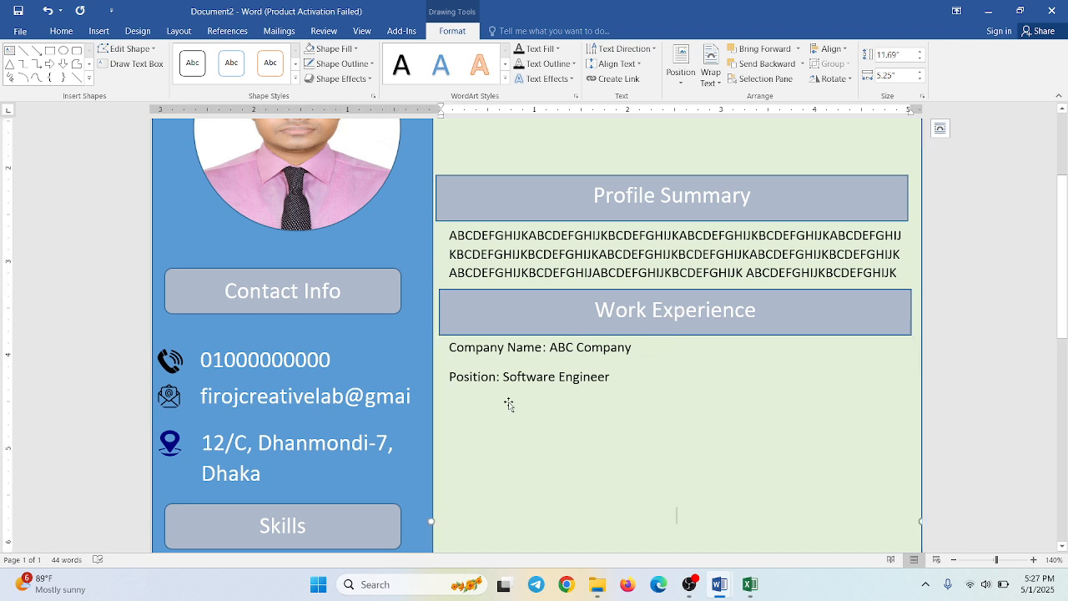
{"action": "scroll", "coordinate": [543, 433], "scroll_direction": "down", "scroll_amount": 4}
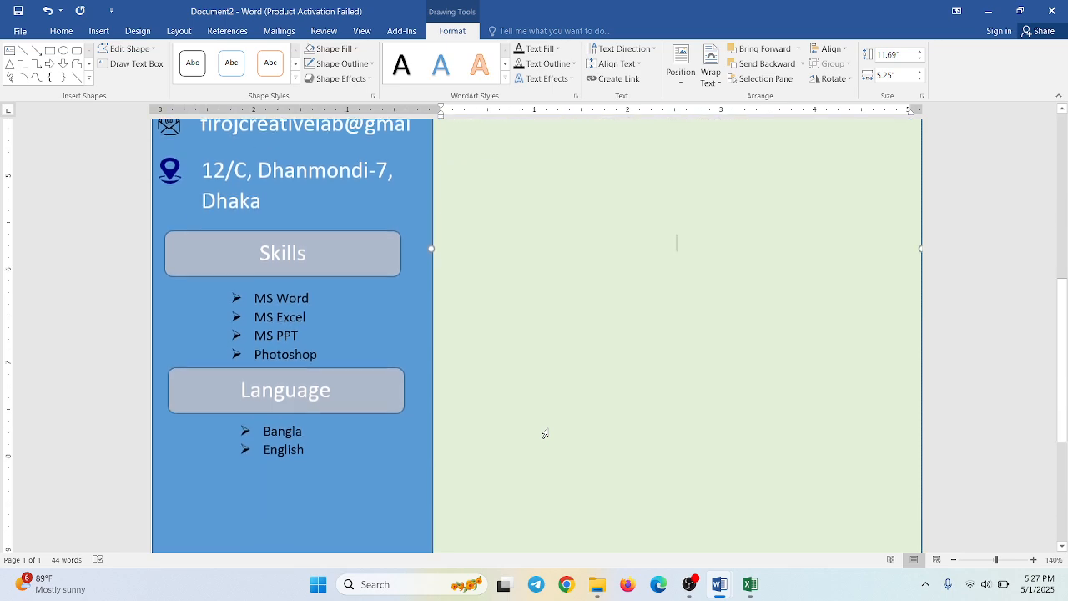
{"action": "scroll", "coordinate": [547, 430], "scroll_direction": "up", "scroll_amount": 6}
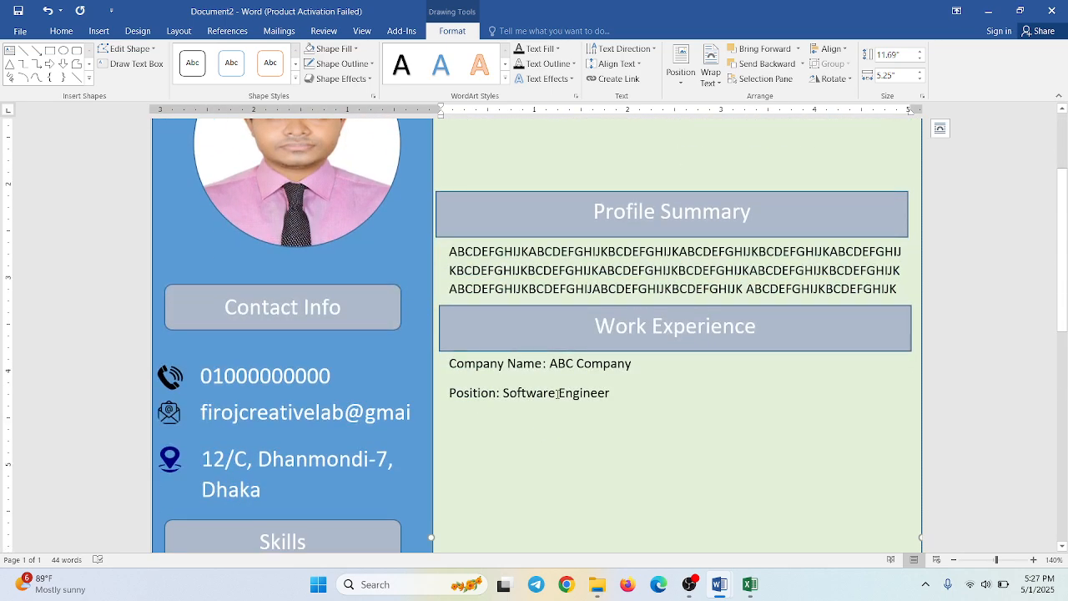
{"action": "left_click", "coordinate": [557, 394]}
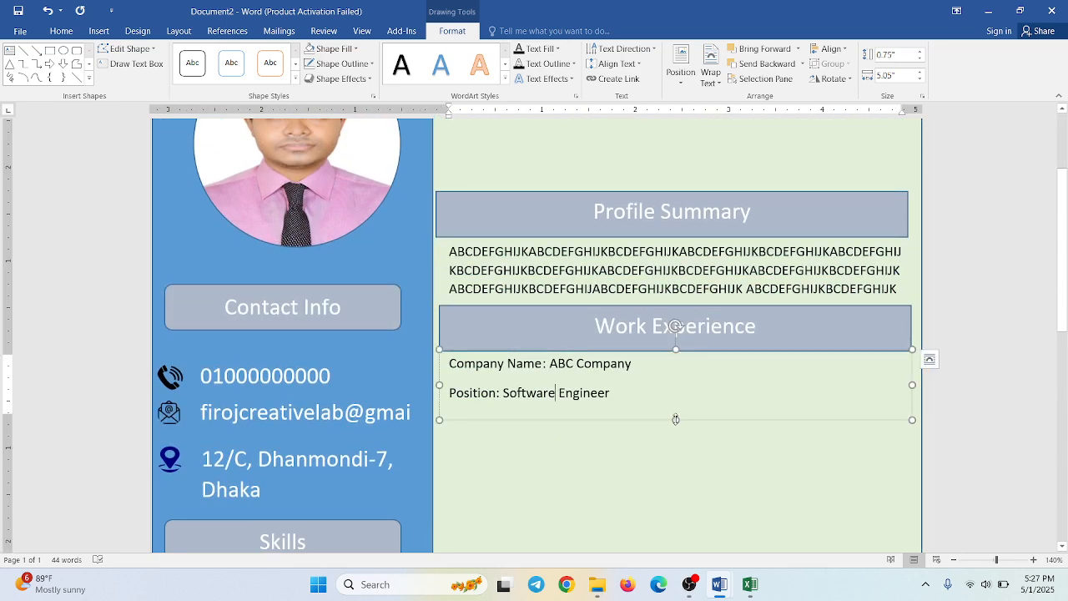
{"action": "left_click_drag", "start_coordinate": [675, 419], "coordinate": [676, 487]}
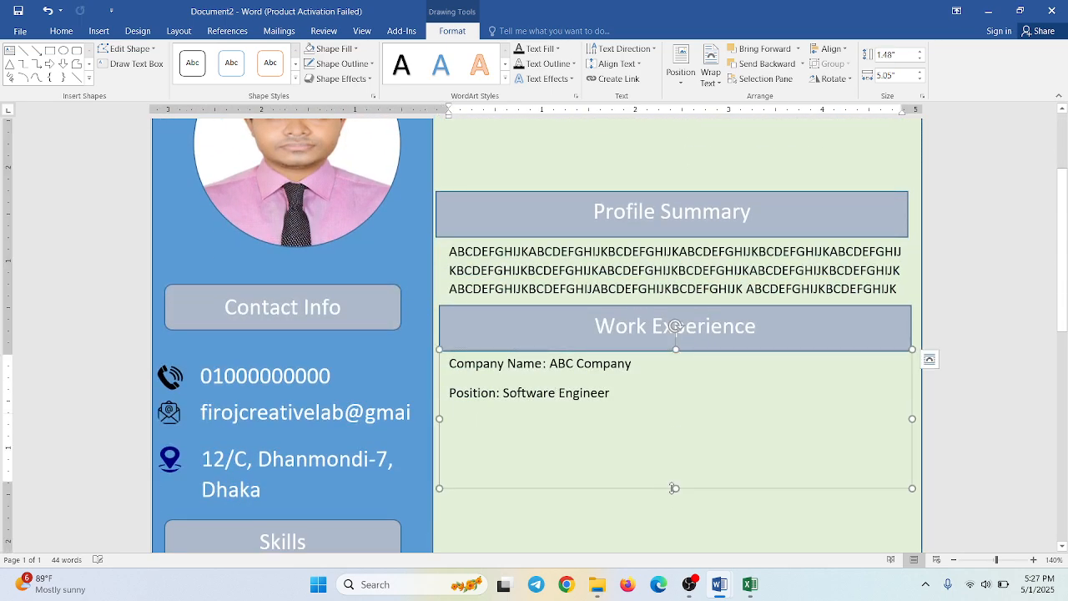
- Add an "Achievement" line below the position and shrink the text box to end just under it
{"action": "left_click", "coordinate": [468, 430]}
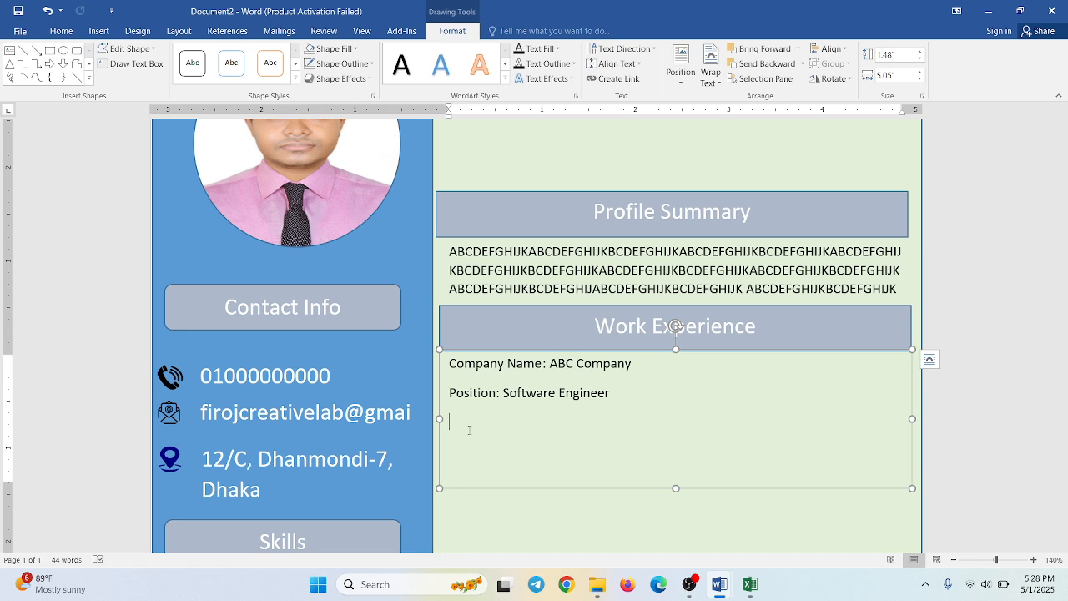
{"action": "type", "text": "Achievement"}
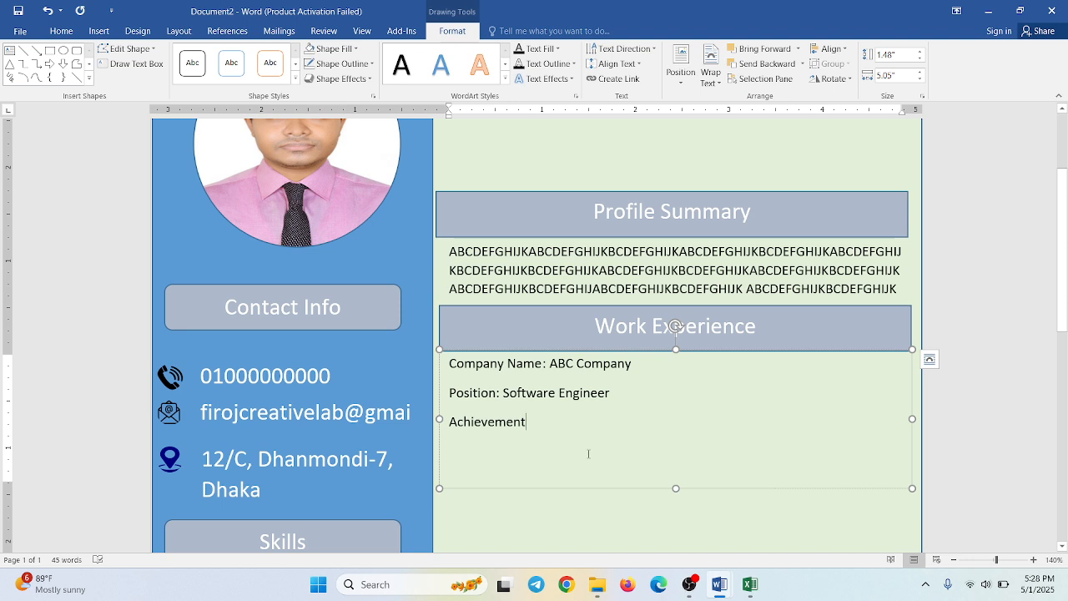
{"action": "left_click_drag", "start_coordinate": [676, 488], "coordinate": [673, 444]}
{"action": "left_click", "coordinate": [586, 478]}
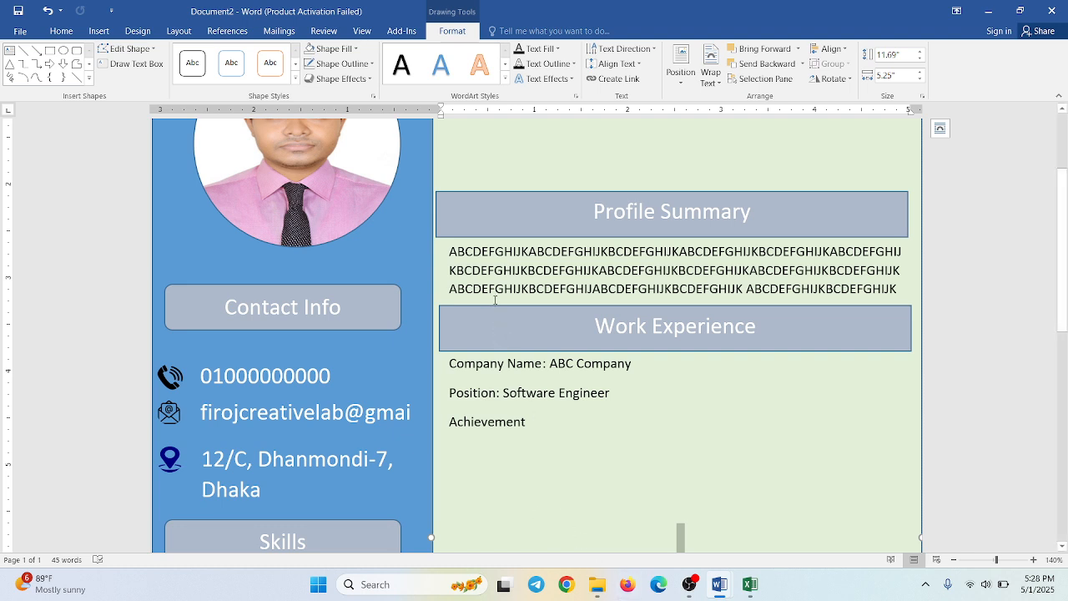
- Duplicate the Work Experience heading bar and place the copy just below the Achievement line
{"action": "left_click", "coordinate": [439, 249]}
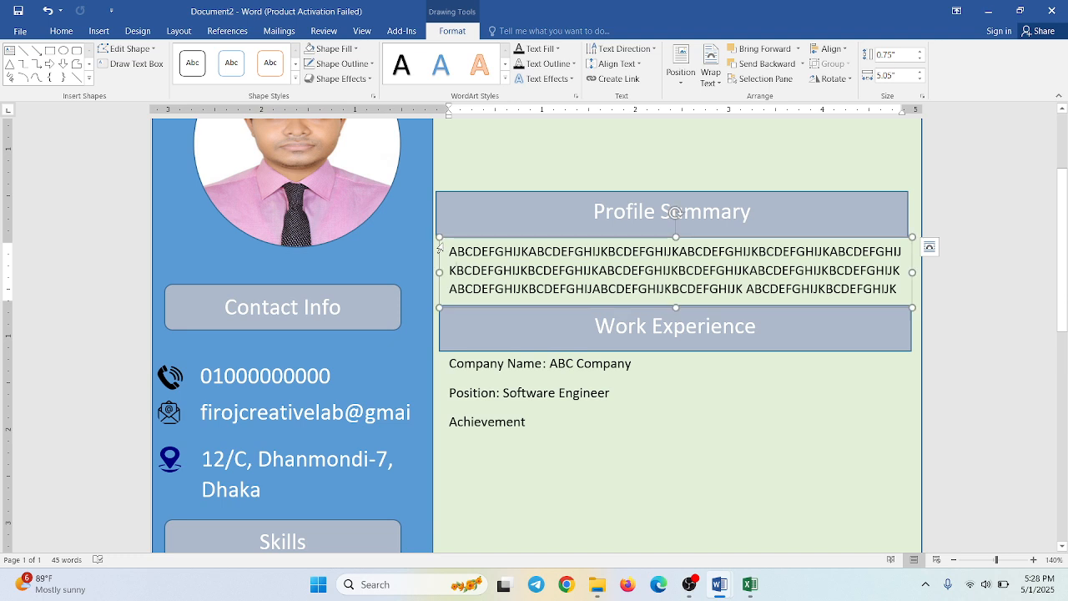
{"action": "left_click", "coordinate": [440, 248]}
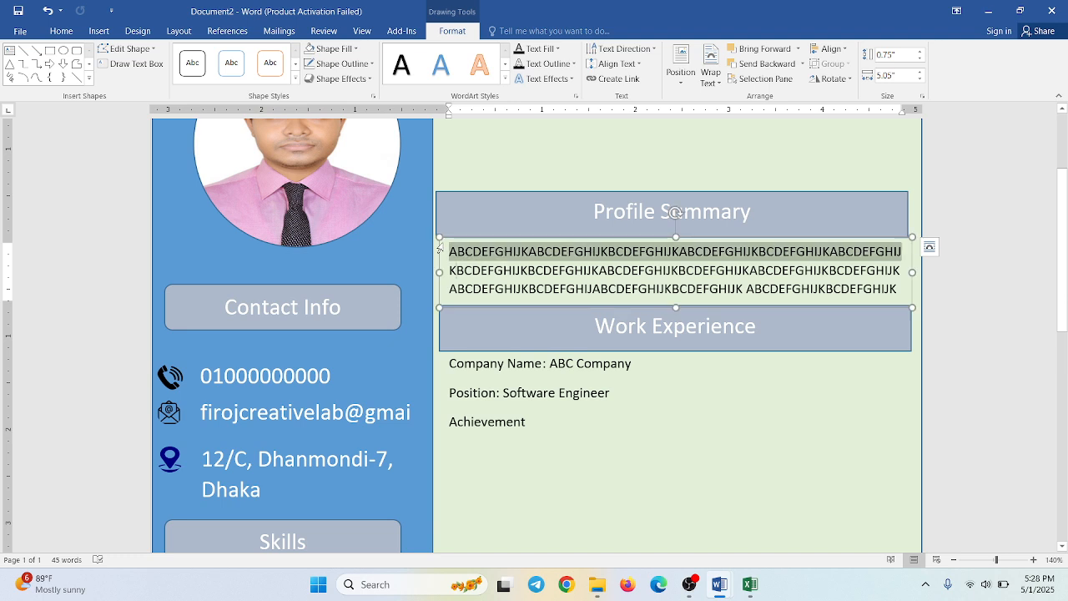
{"action": "left_click", "coordinate": [440, 323]}
{"action": "left_click", "coordinate": [488, 350]}
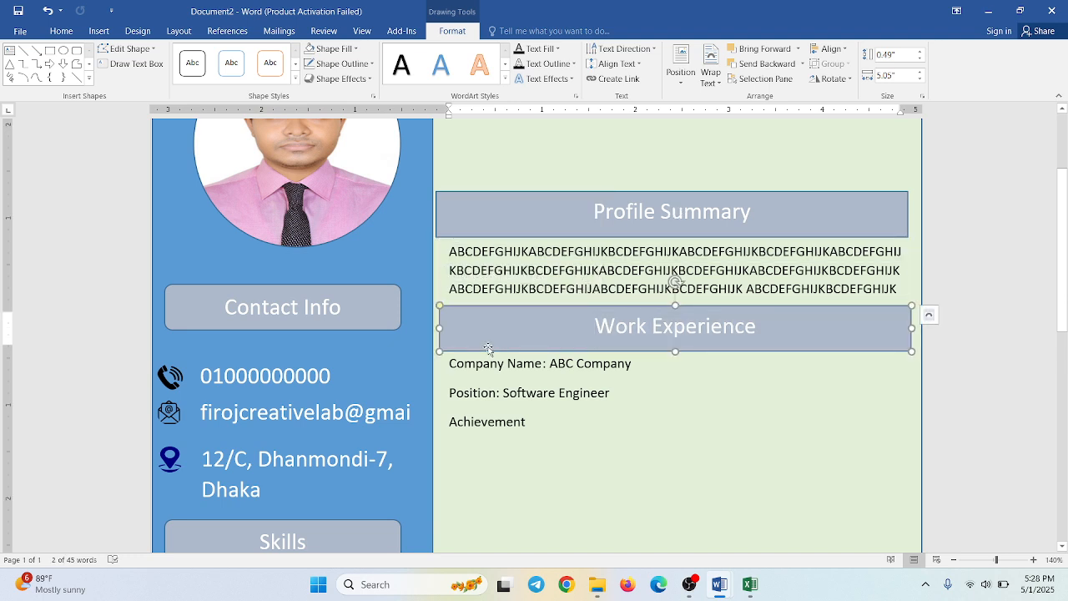
{"action": "left_click_drag", "start_coordinate": [488, 350], "coordinate": [484, 482]}
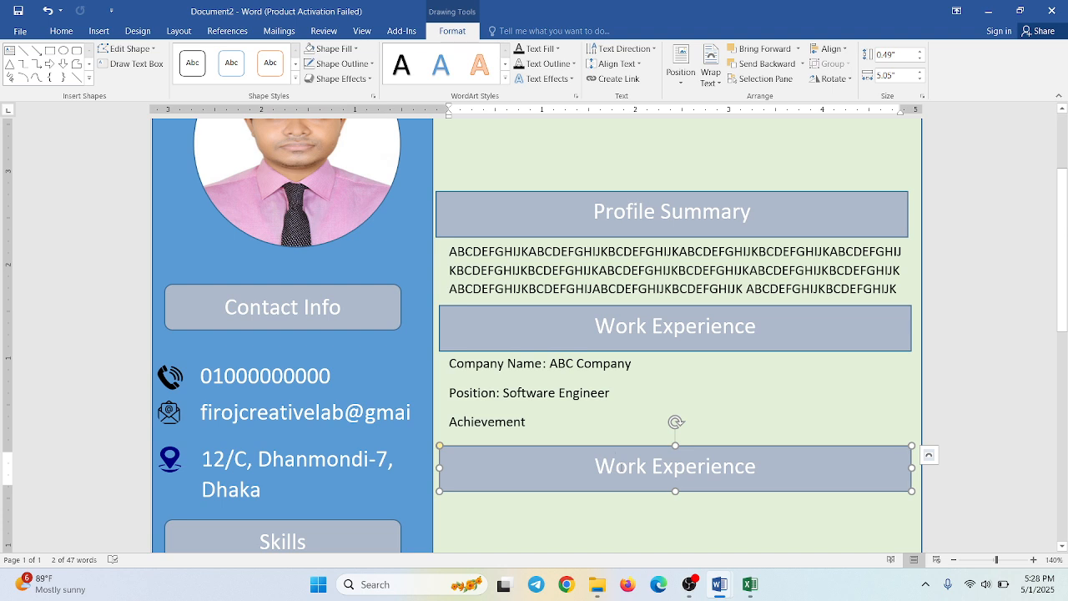
- Replace the text of the lower duplicated heading bar with "Education"
{"action": "triple_click", "coordinate": [620, 472]}
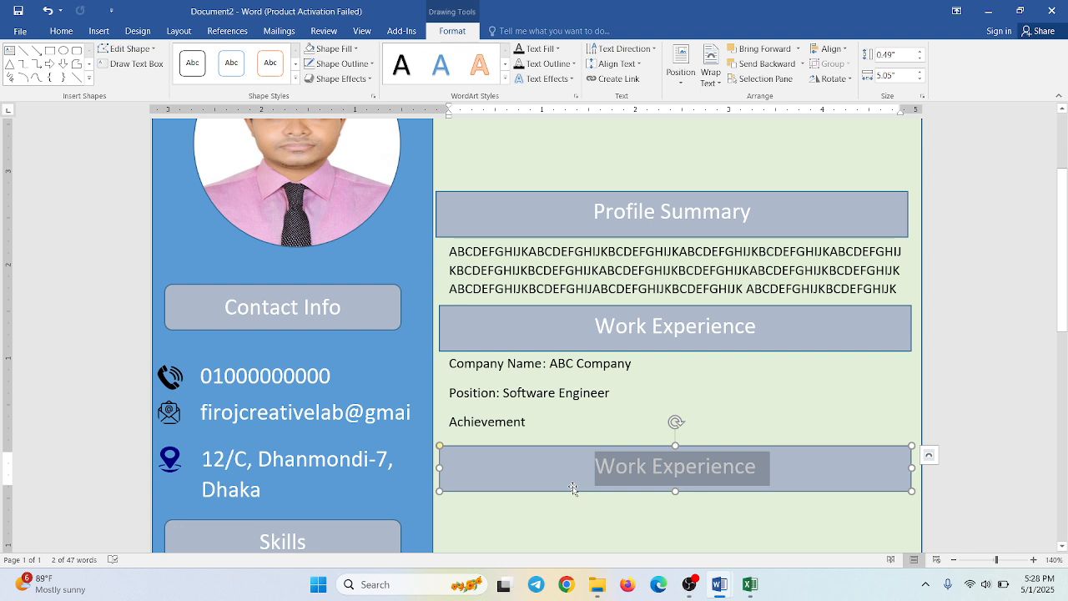
{"action": "key", "text": "Delete"}
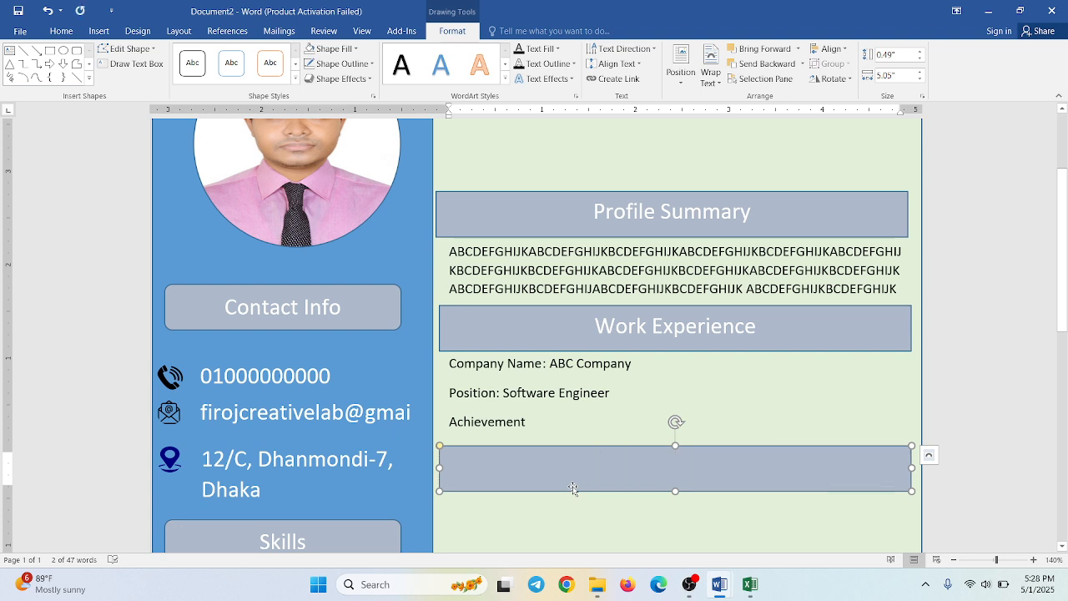
{"action": "type", "text": "E"}
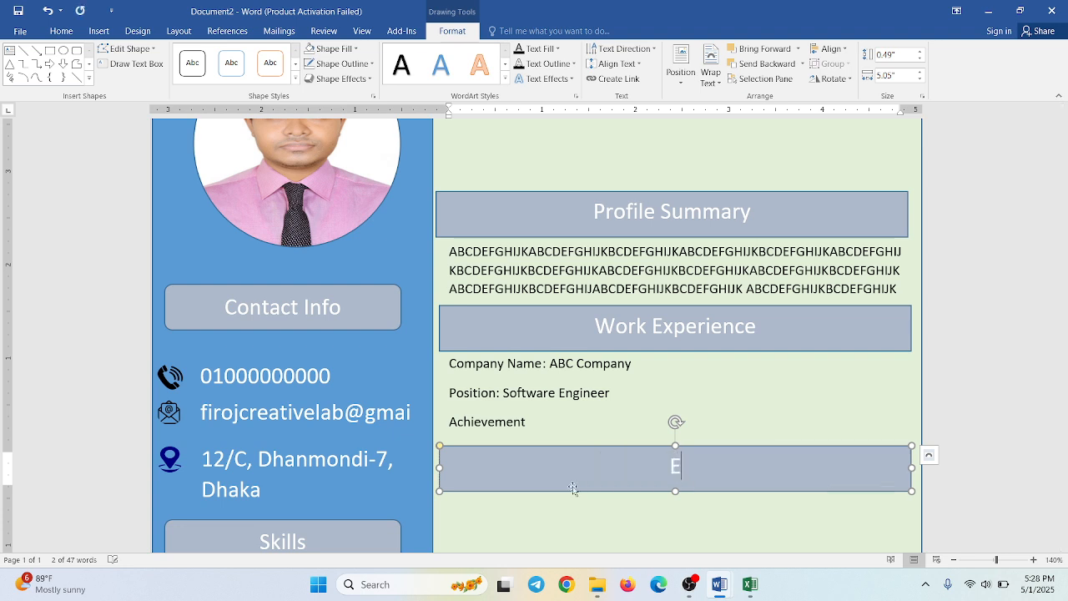
{"action": "type", "text": "ducation"}
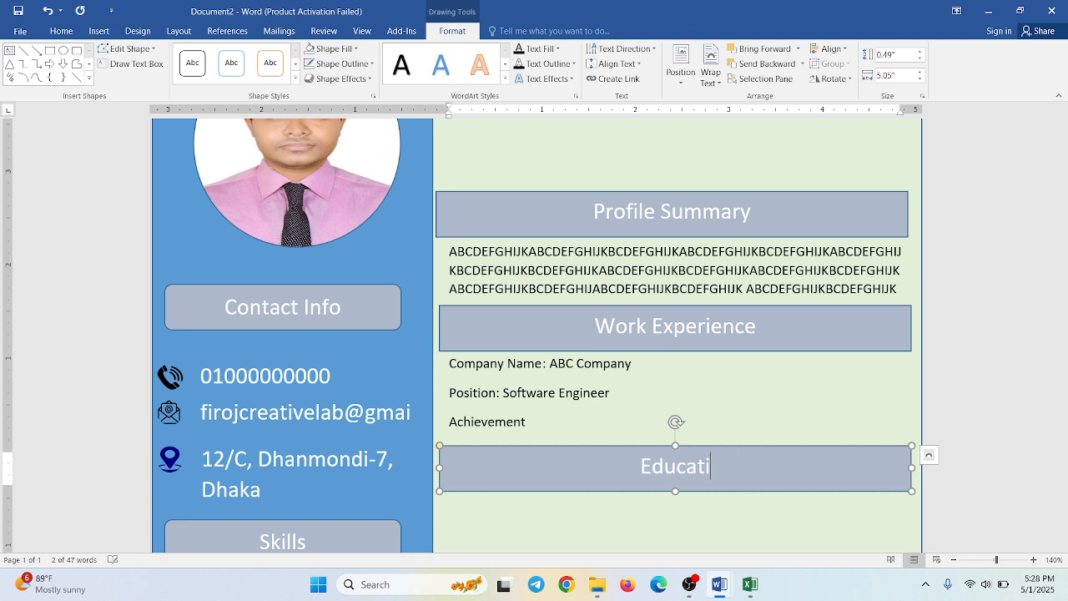
{"action": "left_click", "coordinate": [545, 525]}
- Duplicate the Work Experience details text box beneath the Education heading and clear all text from the copy
{"action": "scroll", "coordinate": [546, 525], "scroll_direction": "down", "scroll_amount": 3}
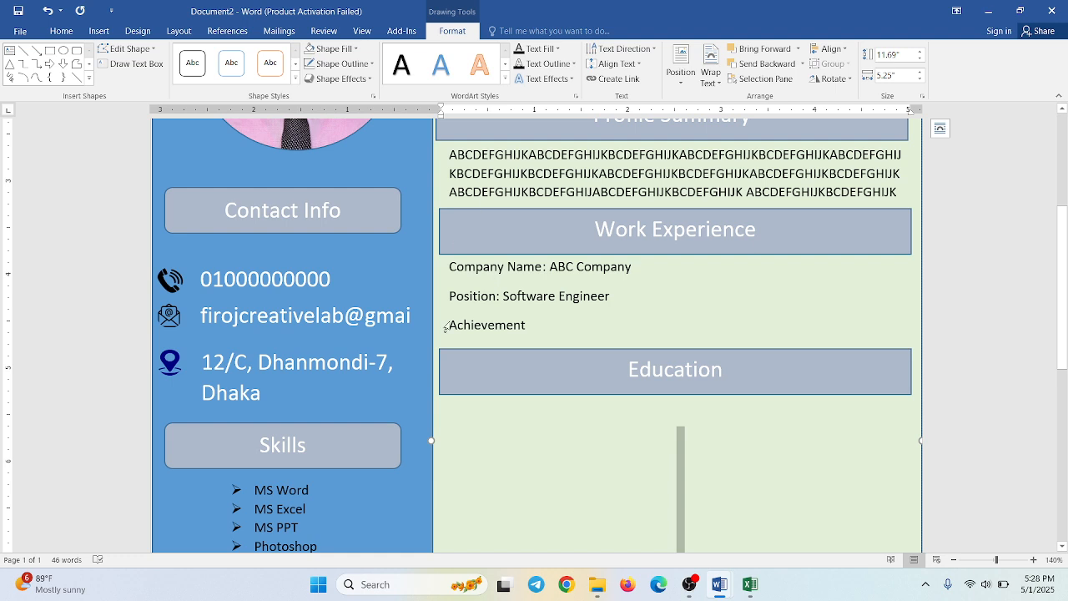
{"action": "left_click", "coordinate": [442, 268]}
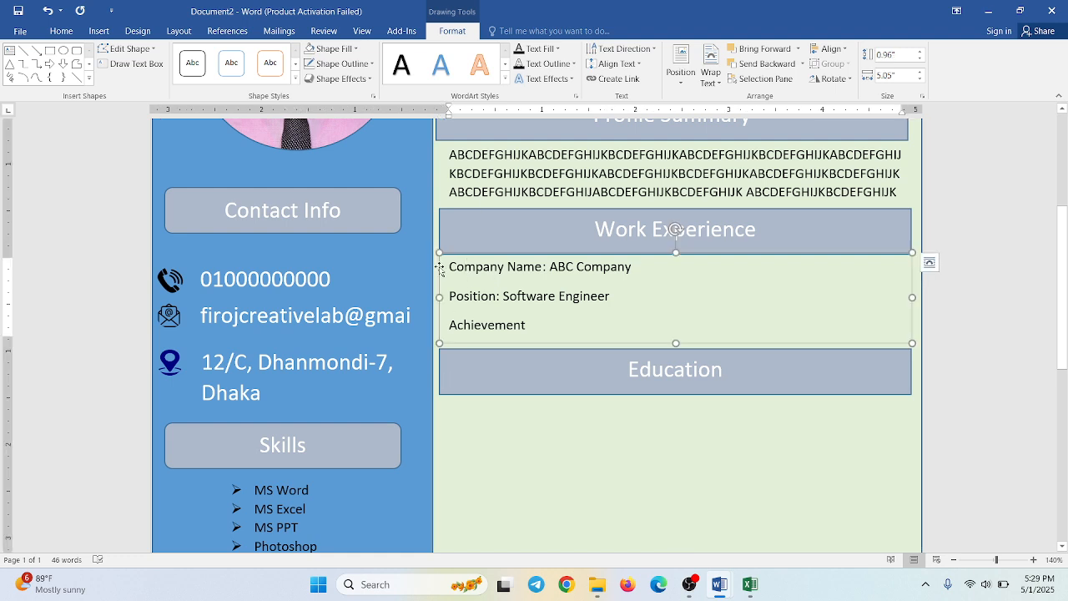
{"action": "left_click", "coordinate": [440, 268]}
{"action": "left_click_drag", "start_coordinate": [442, 272], "coordinate": [451, 406]}
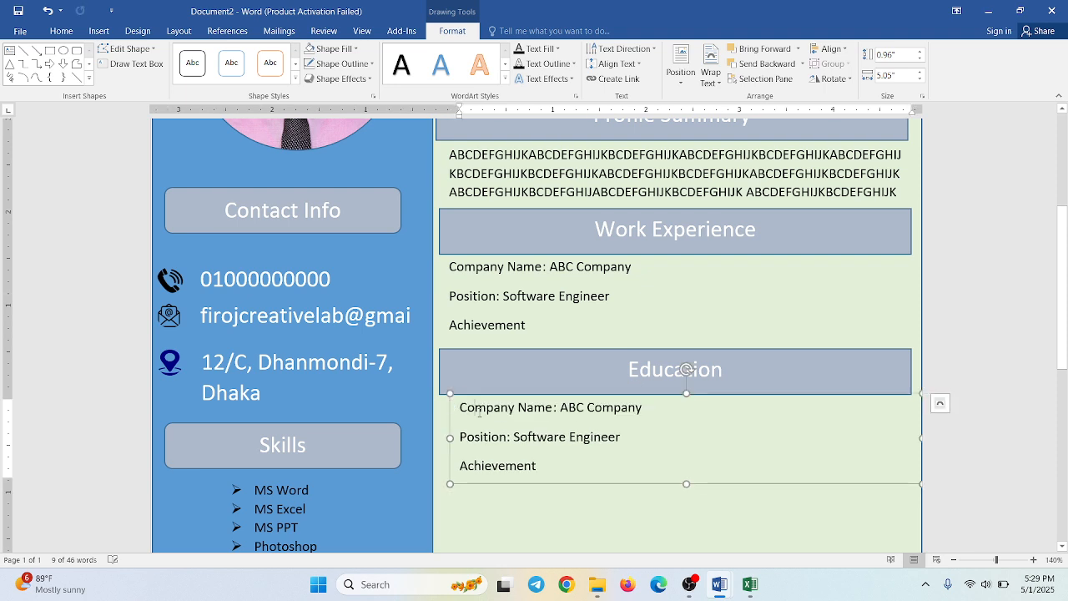
{"action": "triple_click", "coordinate": [478, 410]}
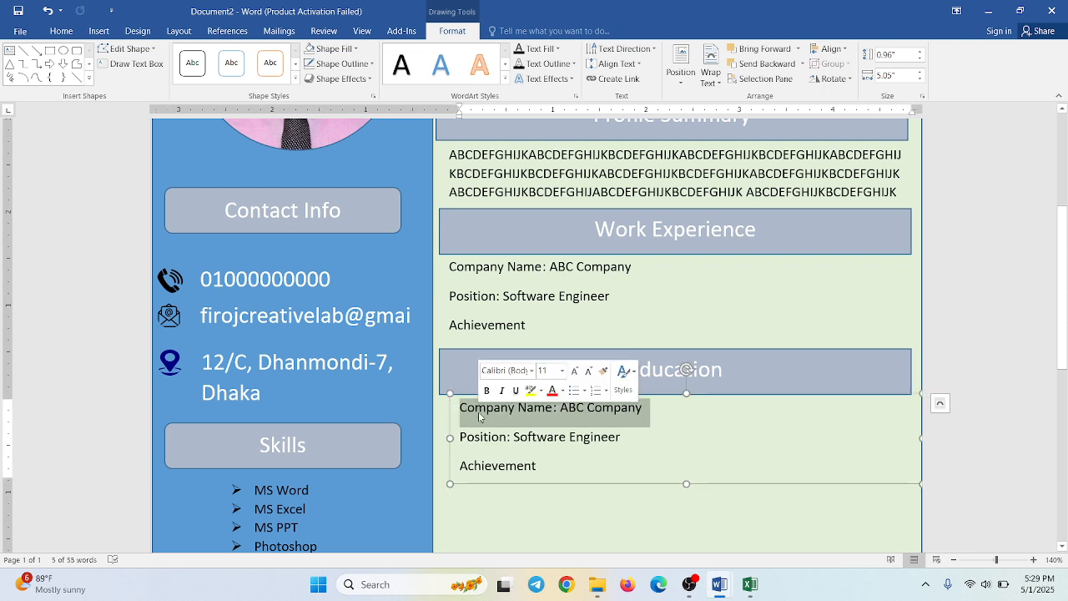
{"action": "key", "text": "ctrl+a"}
{"action": "key", "text": "Delete"}
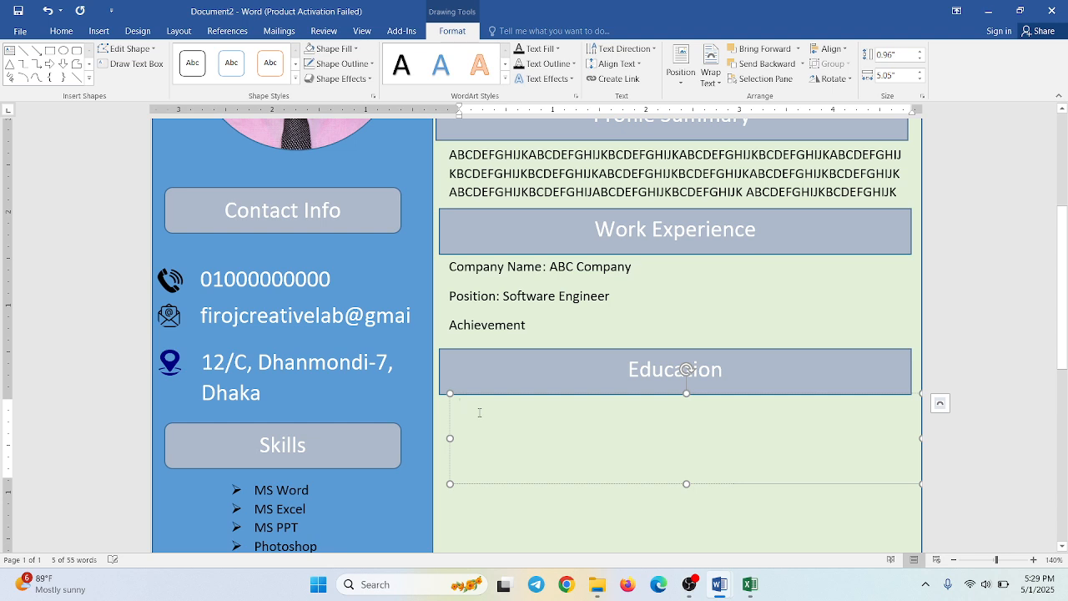
- Enter "MSc from Dhaka University" as the first line of the Education text box and start a new line
{"action": "type", "text": "MSc "}
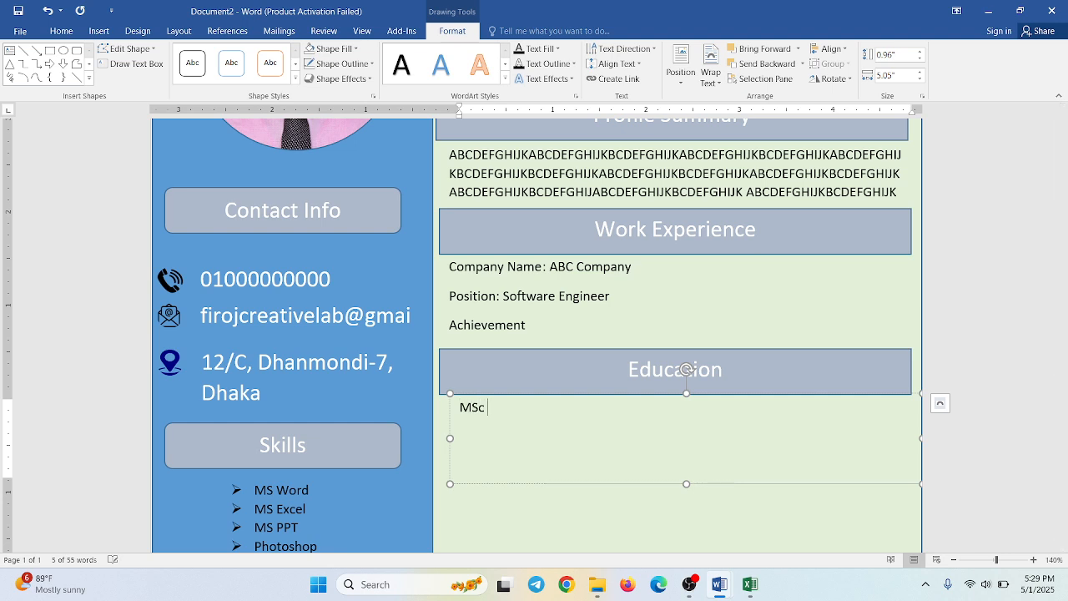
{"action": "type", "text": "from Dhaj"}
{"action": "key", "text": "BackSpace"}
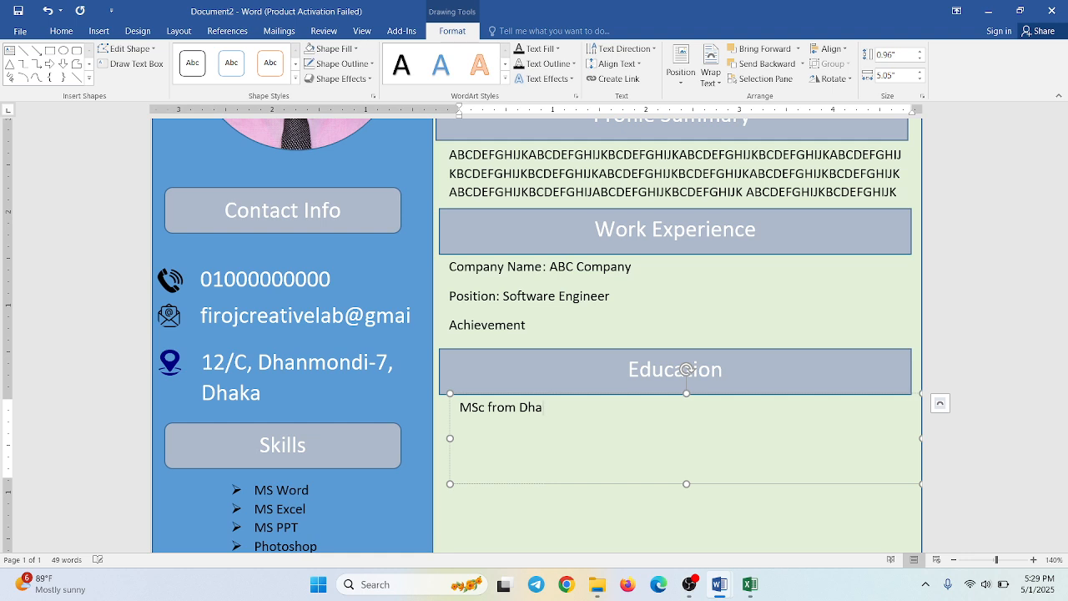
{"action": "type", "text": "ka University"}
{"action": "key", "text": "Return"}
- Add the line "Passing Year: 2019" below the MSc entry and start a new line
{"action": "type", "text": "Passin"}
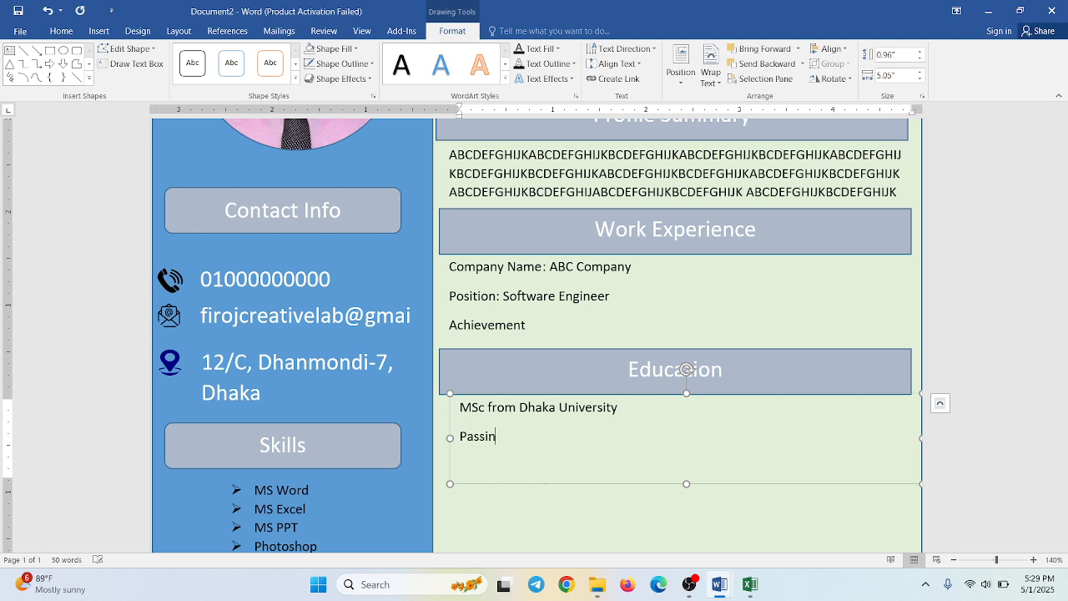
{"action": "type", "text": "g Year: 2019"}
{"action": "key", "text": "Return"}
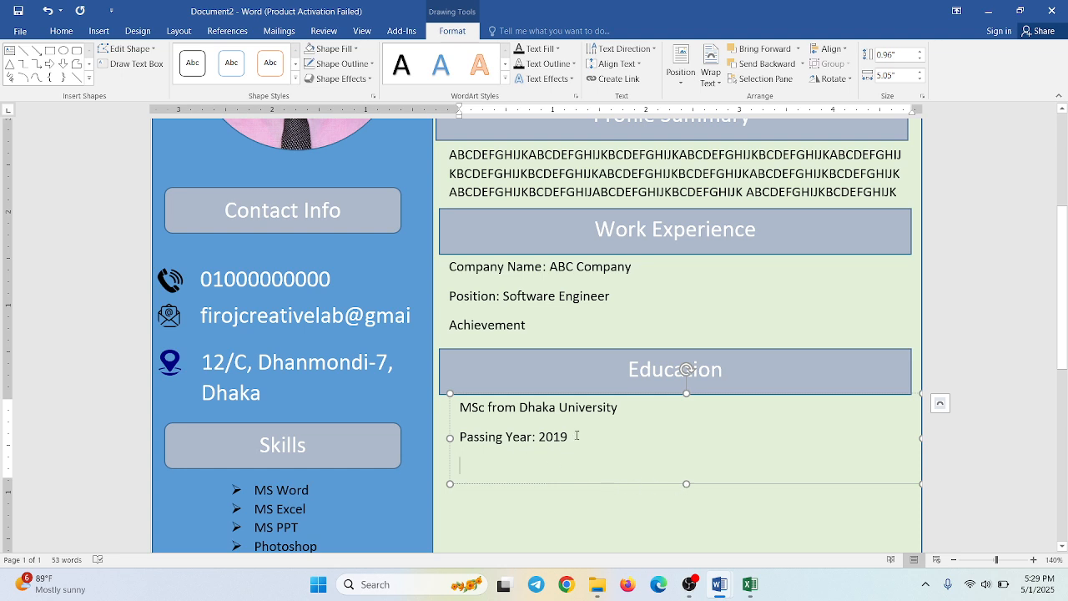
- Make the MSc line and its passing year line bold
{"action": "left_click_drag", "start_coordinate": [575, 436], "coordinate": [511, 428]}
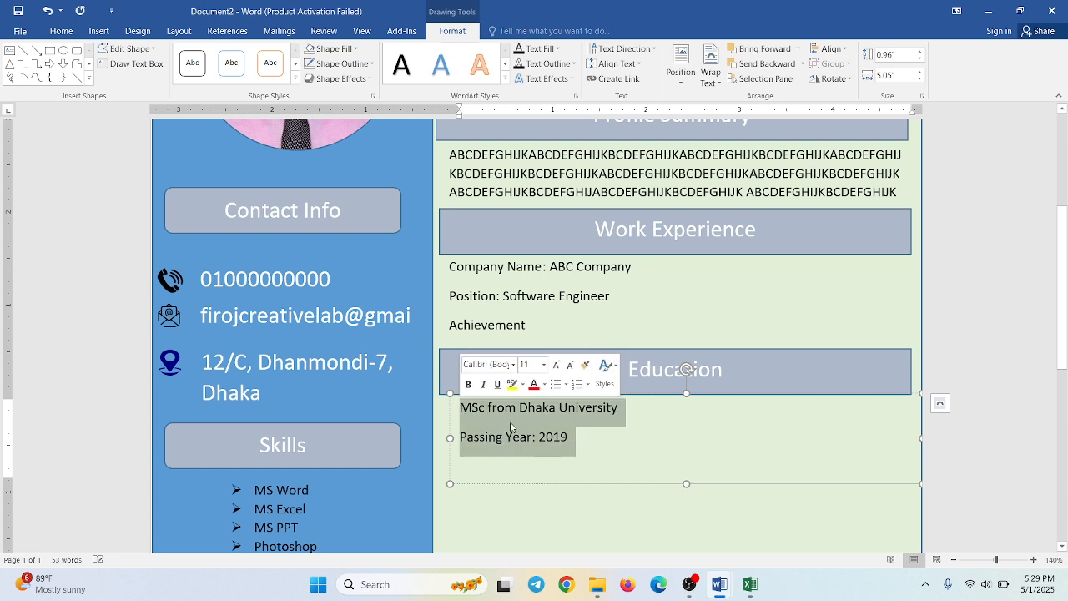
{"action": "left_click", "coordinate": [468, 384]}
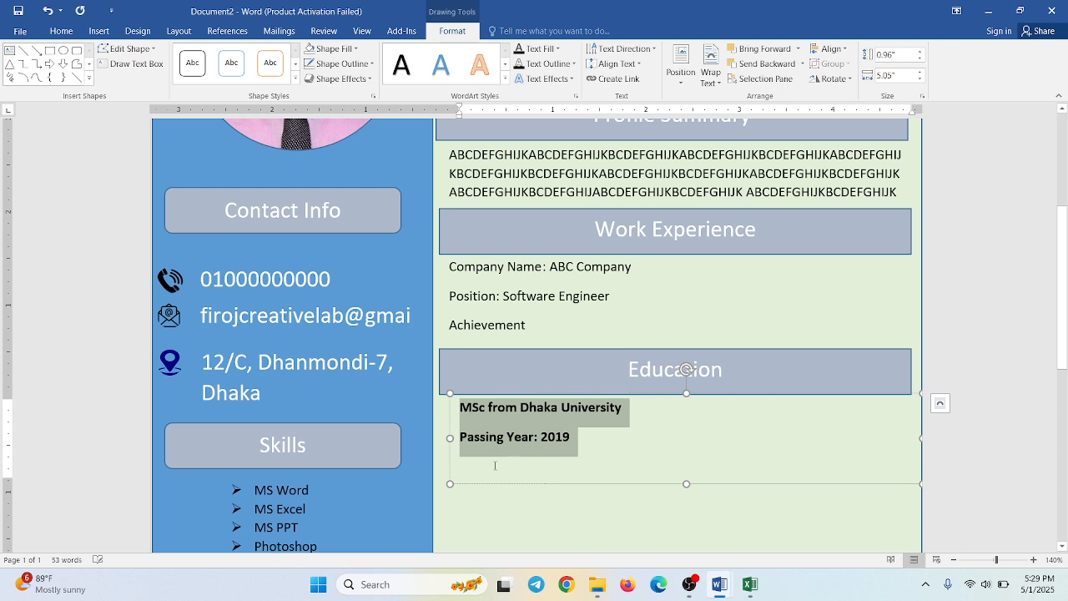
{"action": "left_click", "coordinate": [494, 465]}
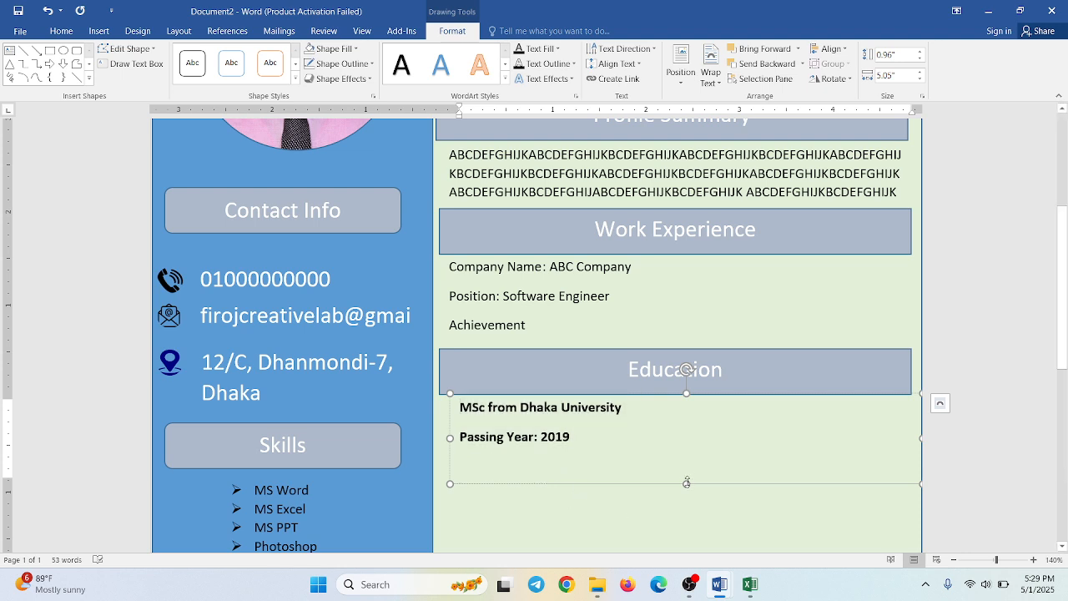
- Extend the Education text box to about 2.01" high and add "BSc from Dhaka University" after a blank line
{"action": "left_click_drag", "start_coordinate": [684, 491], "coordinate": [684, 570]}
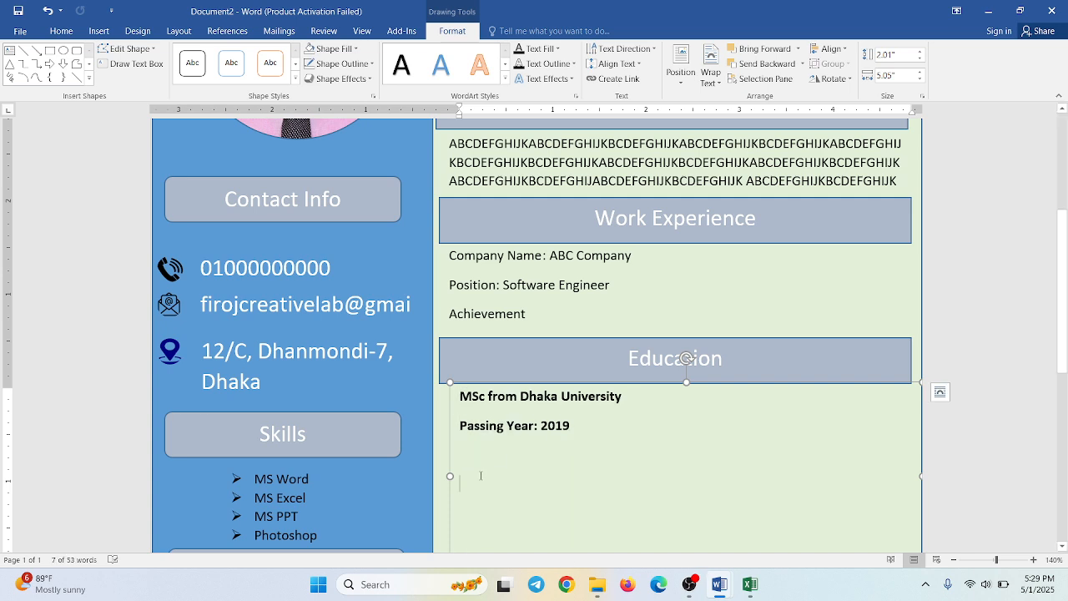
{"action": "type", "text": "N"}
{"action": "key", "text": "BackSpace"}
{"action": "type", "text": "B"}
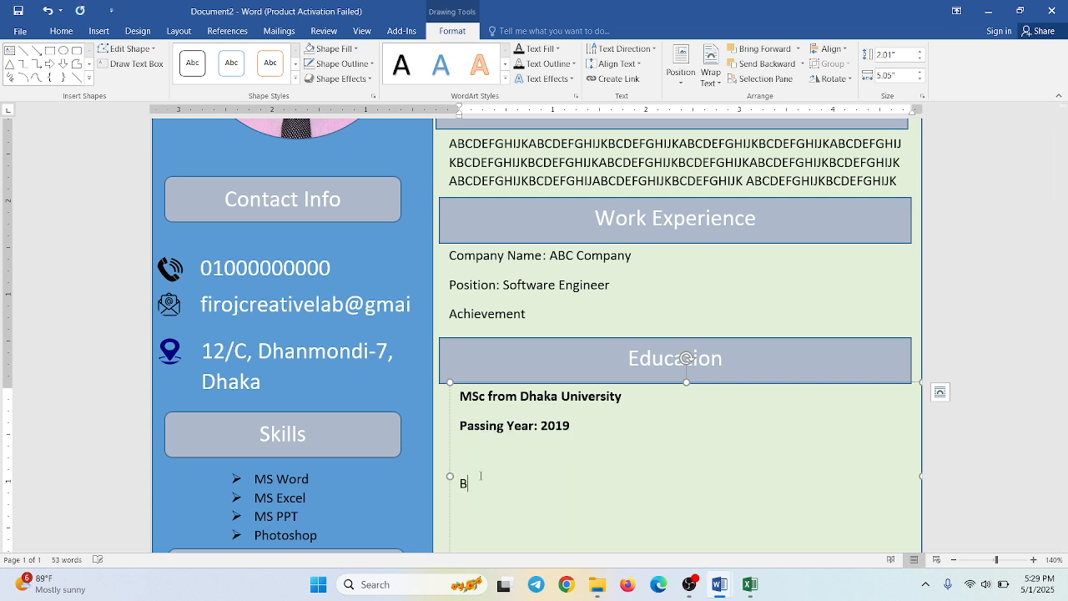
{"action": "type", "text": "Sc from Dhaka University"}
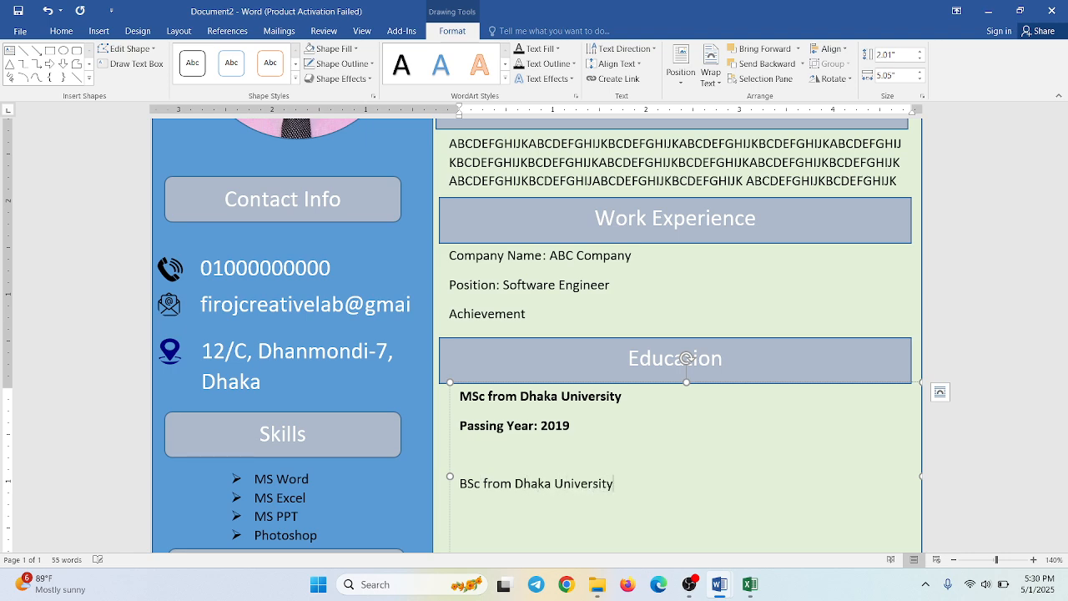
- Add the line "Passing Year: 2018" below the BSc entry
{"action": "scroll", "coordinate": [534, 334], "scroll_direction": "down", "scroll_amount": 5}
{"action": "key", "text": "Return"}
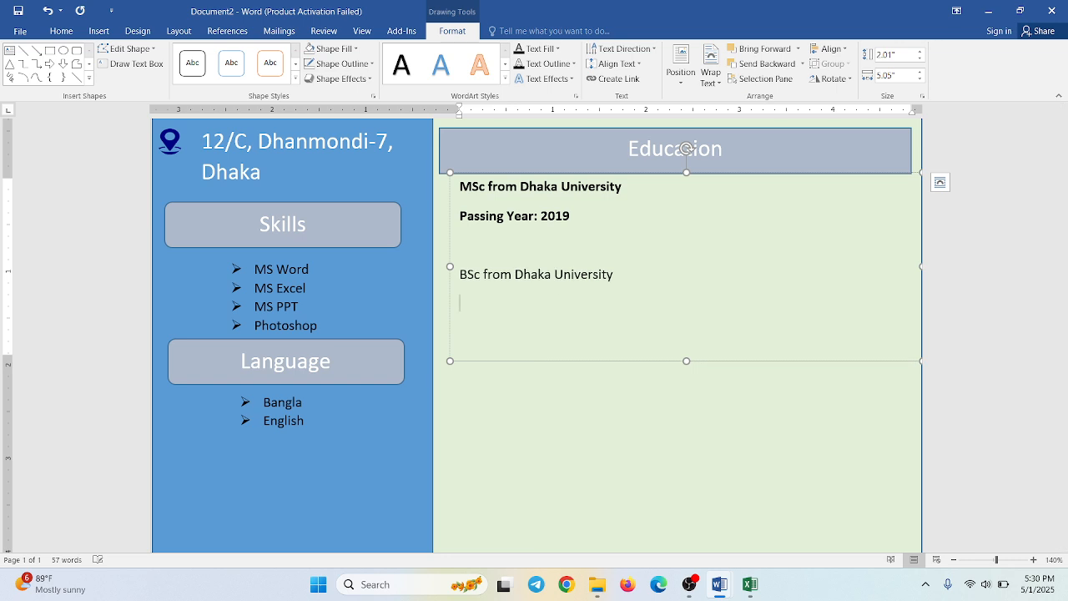
{"action": "type", "text": "Passing Year: 2018"}
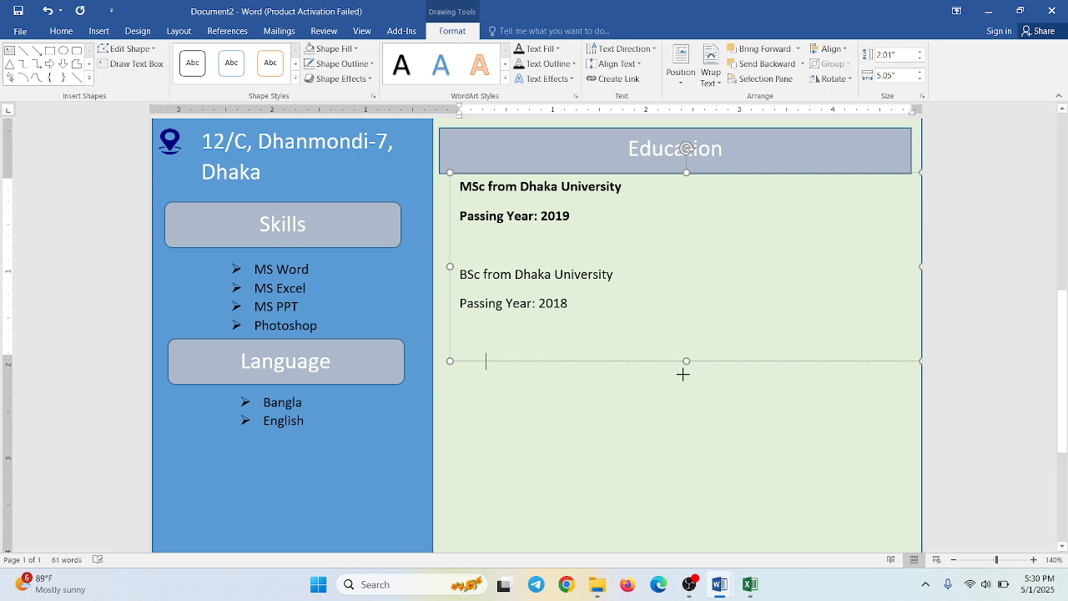
- Extend the Education text box to about 3.28" high and complete the line "HSC from Dhaka College" after a blank line
{"action": "left_click_drag", "start_coordinate": [686, 367], "coordinate": [695, 488]}
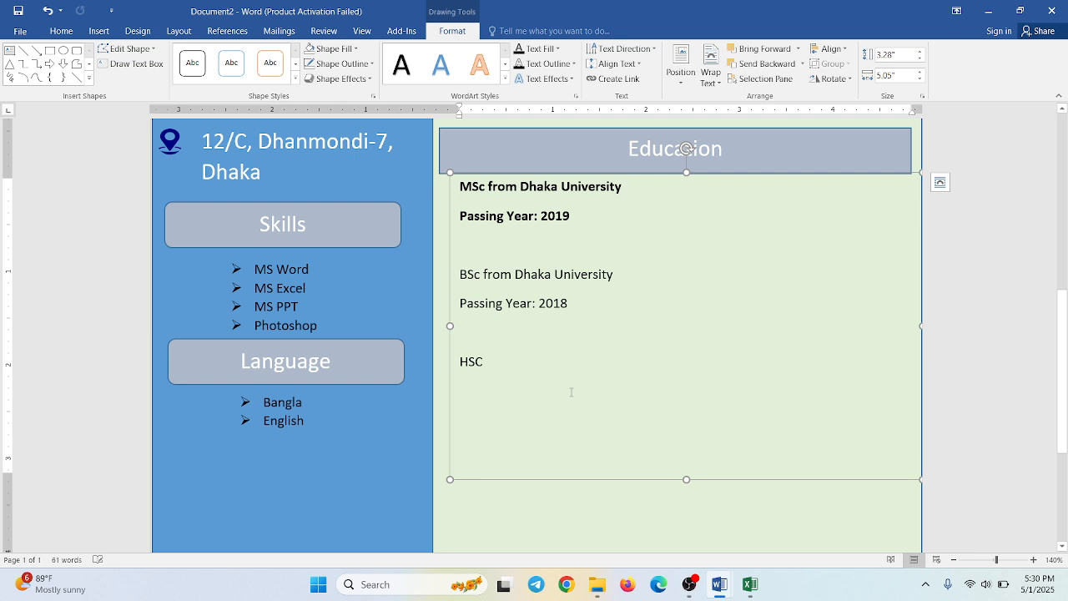
{"action": "left_click", "coordinate": [505, 360]}
{"action": "type", "text": "f"}
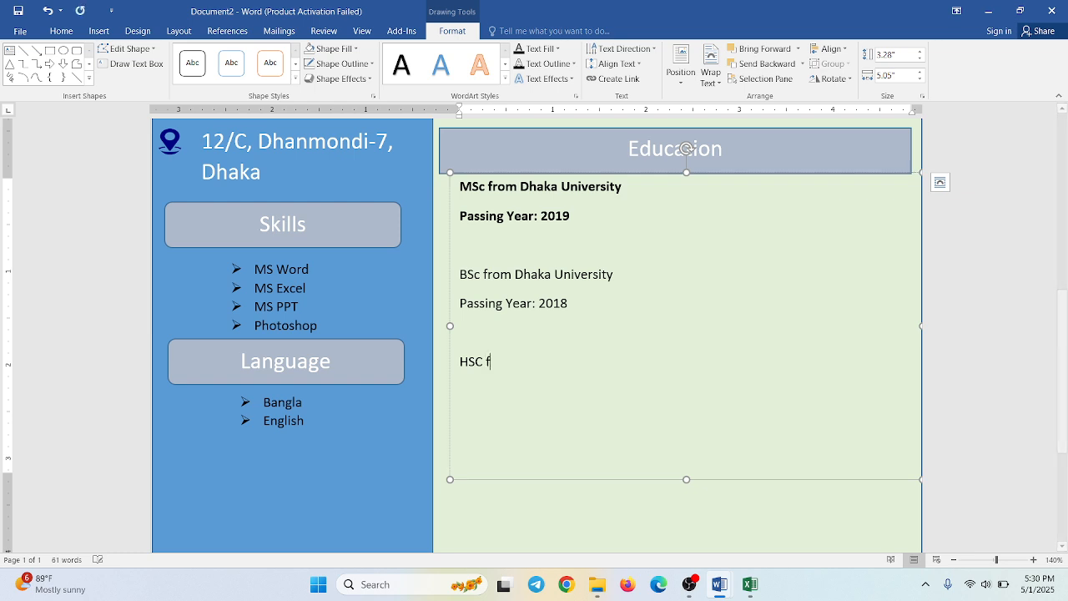
{"action": "type", "text": "rom Dha"}
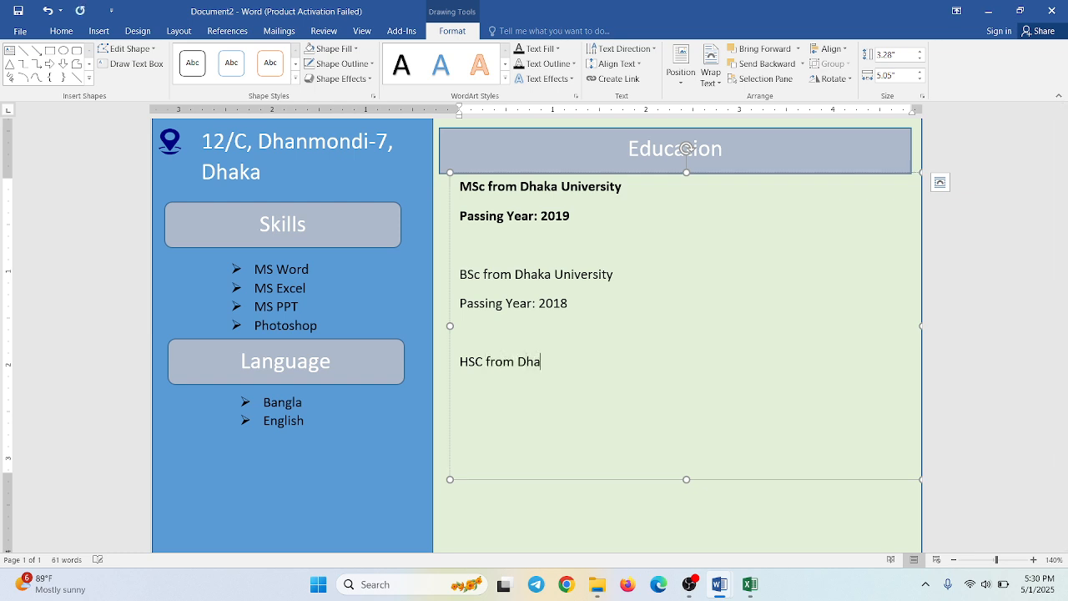
{"action": "type", "text": "ka College "}
{"action": "type", "text": "Passing"}
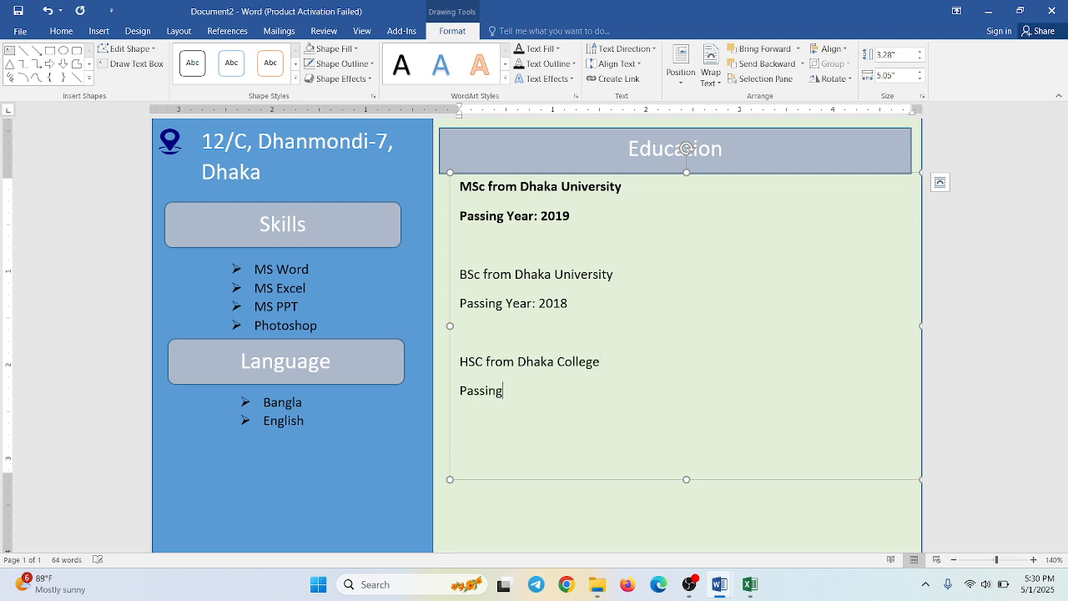
{"action": "type", "text": " Year:2012"}
- Add the line "Passing Year:2012" below the HSC entry and leave a blank line after it
{"action": "key", "text": "Return"}
- Add the line "SSC from Laboratory High School" below the HSC entry and start a new line
{"action": "type", "text": "SSC"}
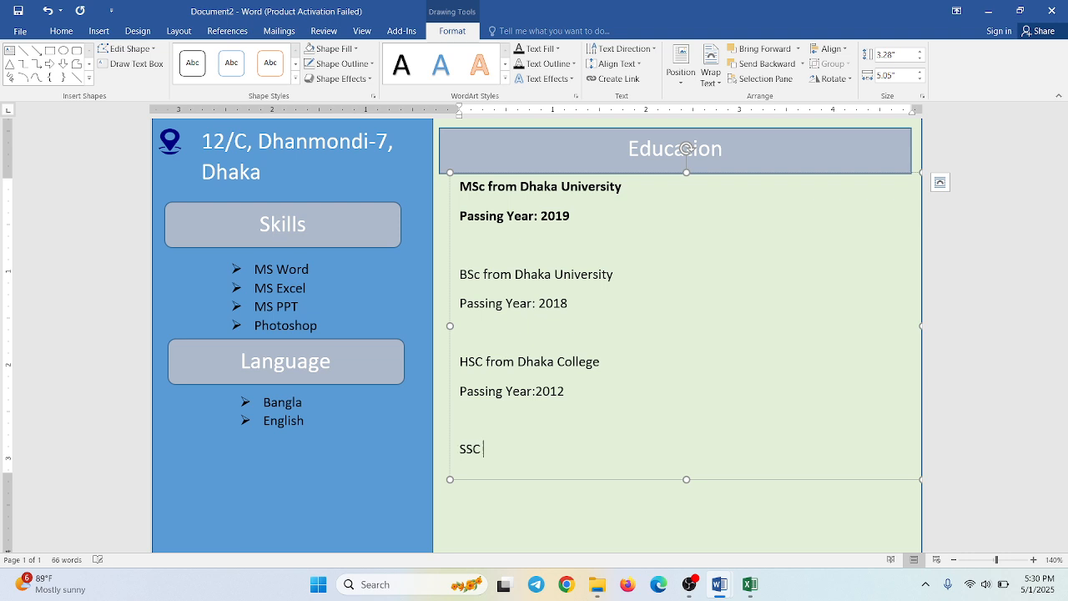
{"action": "type", "text": " from Laboratory "}
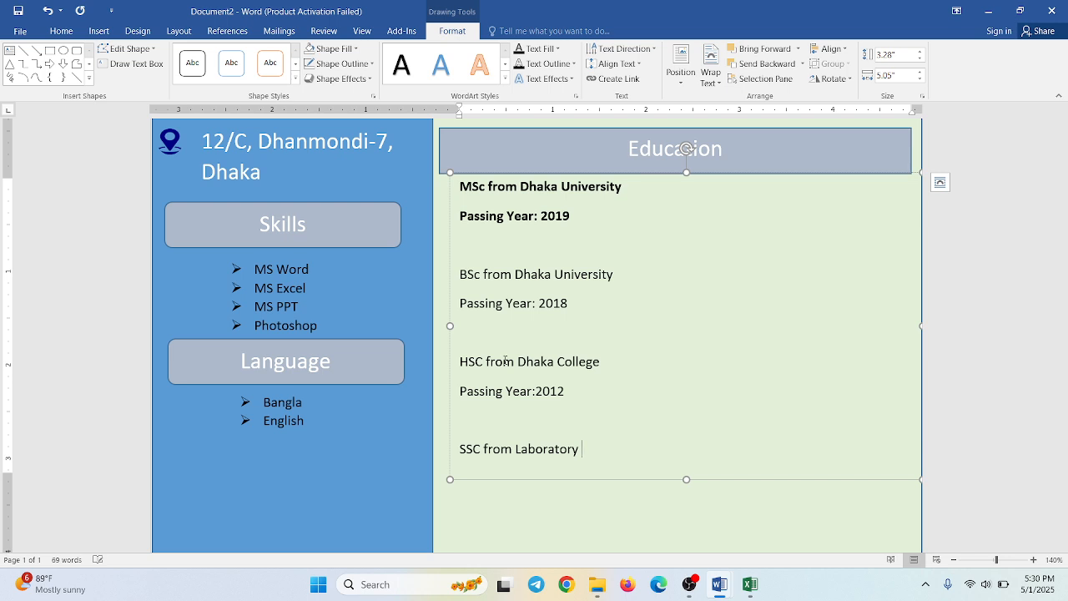
{"action": "type", "text": "High School"}
{"action": "key", "text": "Return"}
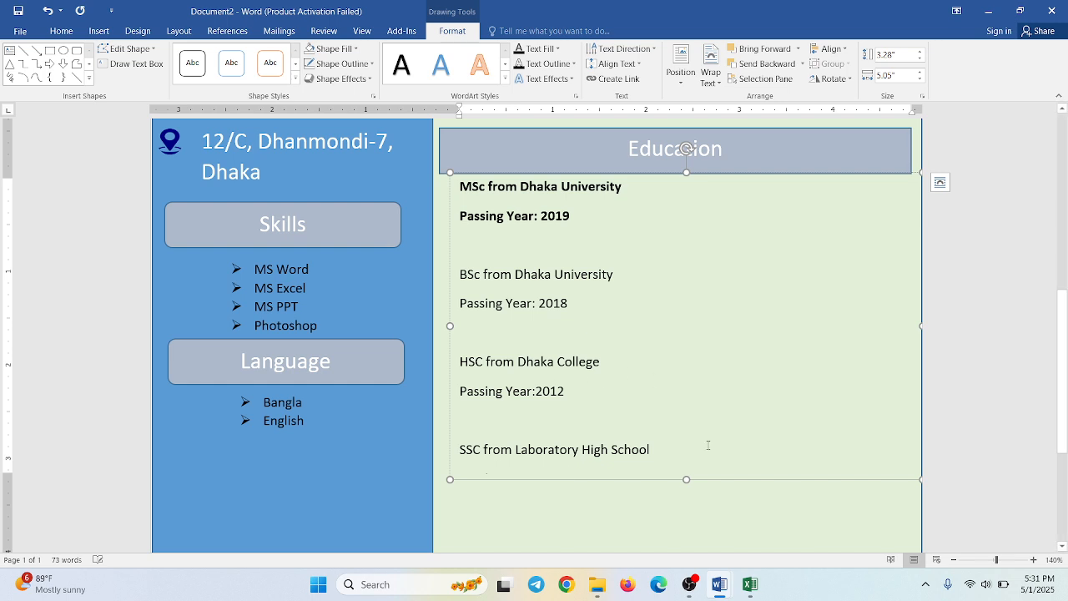
- Extend the Education text box to about 3.68" high and correct the SSC year line to "Passing Year: 2010"
{"action": "left_click_drag", "start_coordinate": [686, 479], "coordinate": [687, 516]}
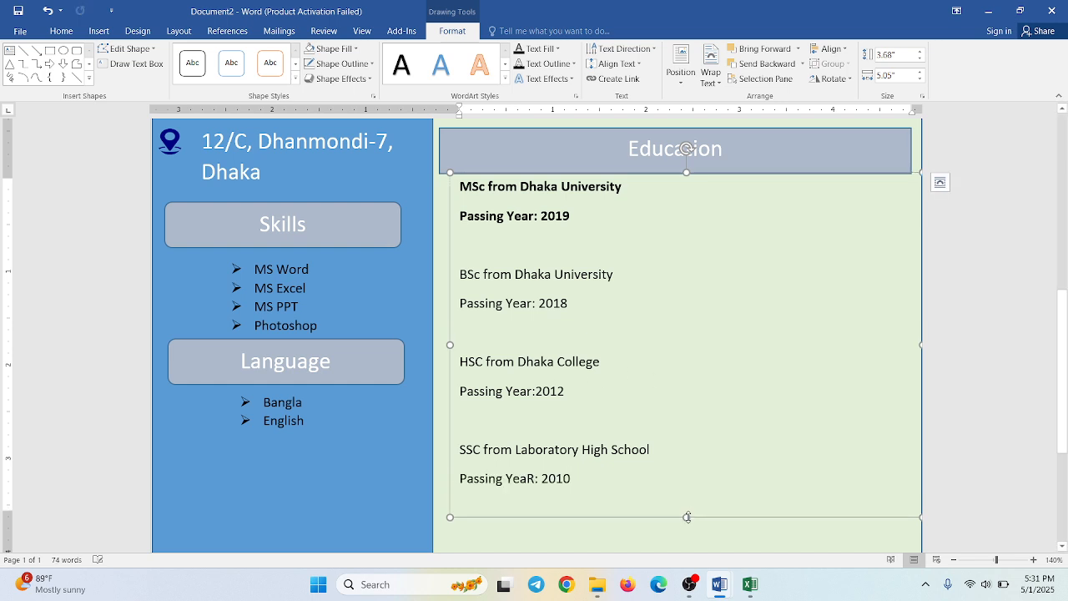
{"action": "left_click", "coordinate": [536, 478]}
{"action": "key", "text": "BackSpace"}
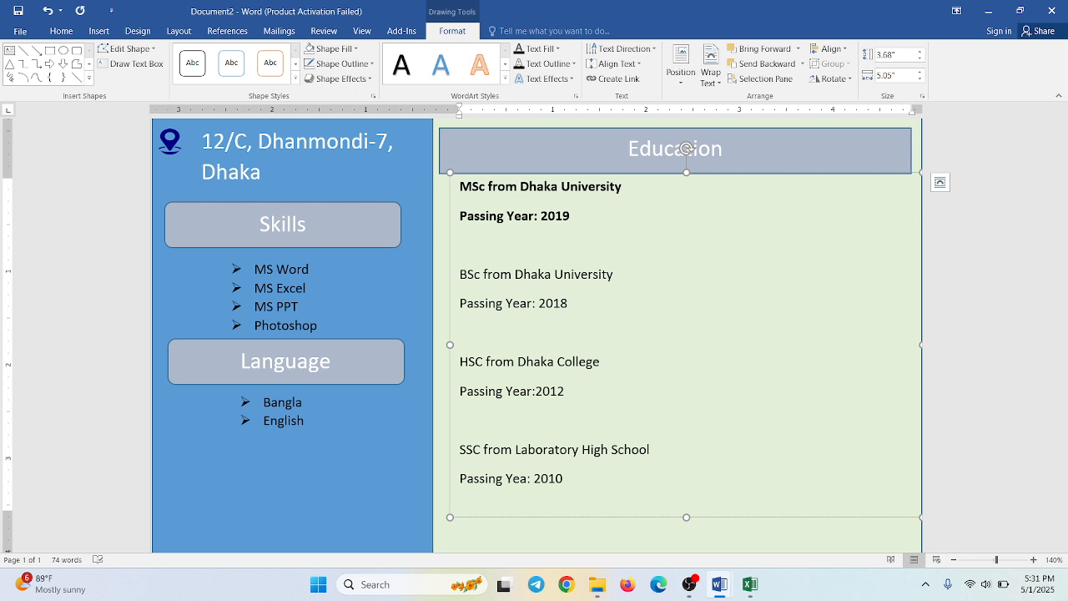
{"action": "type", "text": "R"}
{"action": "key", "text": "BackSpace"}
{"action": "type", "text": "r"}
{"action": "scroll", "coordinate": [517, 483], "scroll_direction": "down", "scroll_amount": 3}
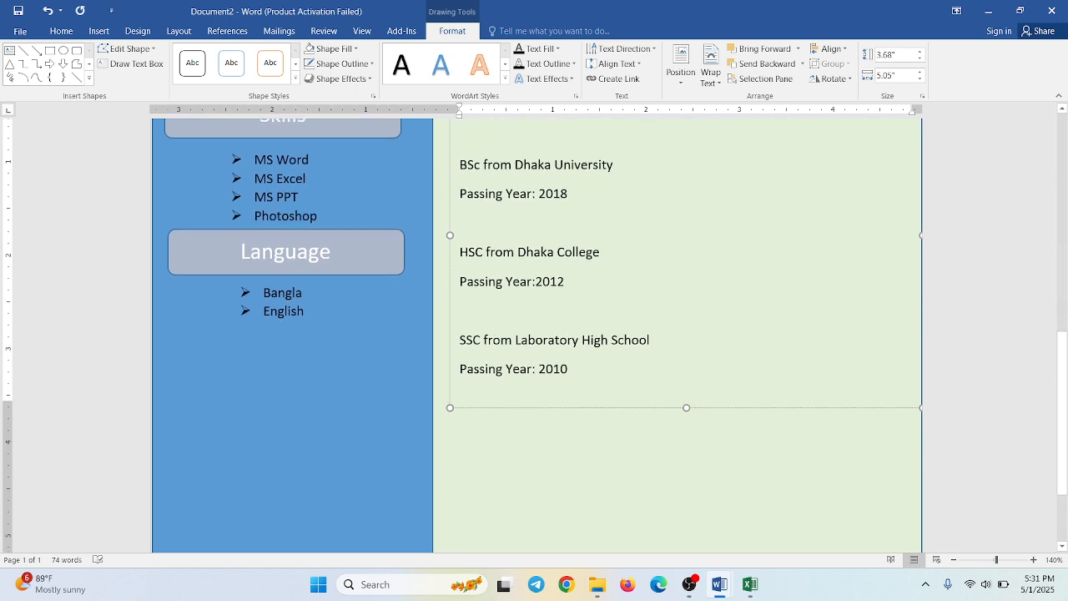
- Shorten the Education details text box to about 3.54" high so its lower edge sits closer to the last entry
{"action": "left_click", "coordinate": [495, 476]}
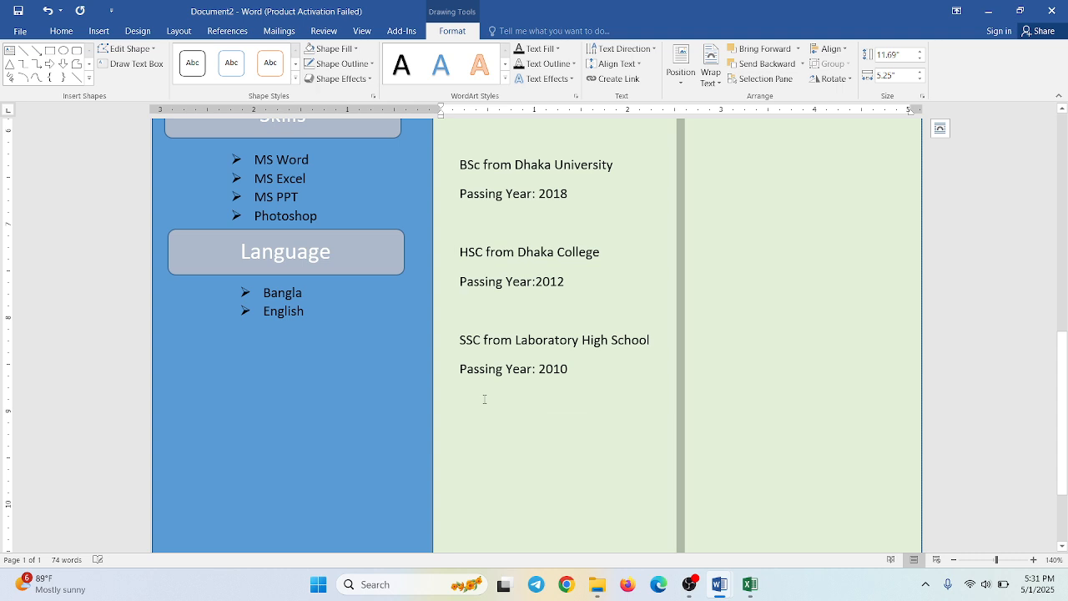
{"action": "left_click", "coordinate": [579, 406]}
{"action": "scroll", "coordinate": [582, 407], "scroll_direction": "down", "scroll_amount": 1}
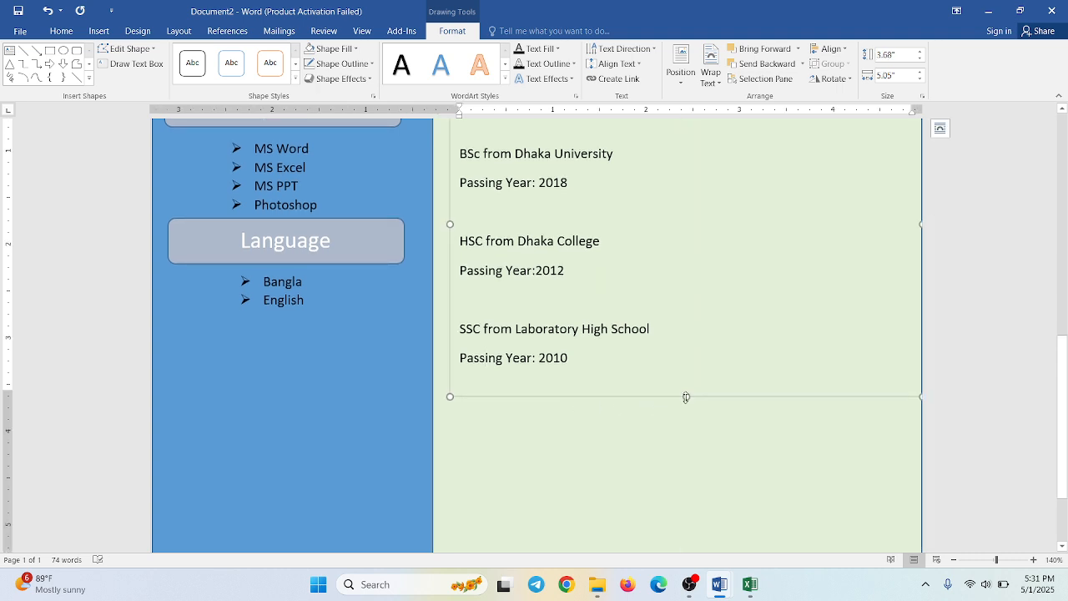
{"action": "mouse_move", "coordinate": [685, 397]}
{"action": "left_mouse_down"}
{"action": "mouse_move", "coordinate": [686, 336]}
{"action": "mouse_move", "coordinate": [668, 359]}
{"action": "mouse_move", "coordinate": [667, 391]}
{"action": "mouse_move", "coordinate": [673, 383]}
{"action": "left_mouse_up"}
{"action": "left_click", "coordinate": [605, 460]}
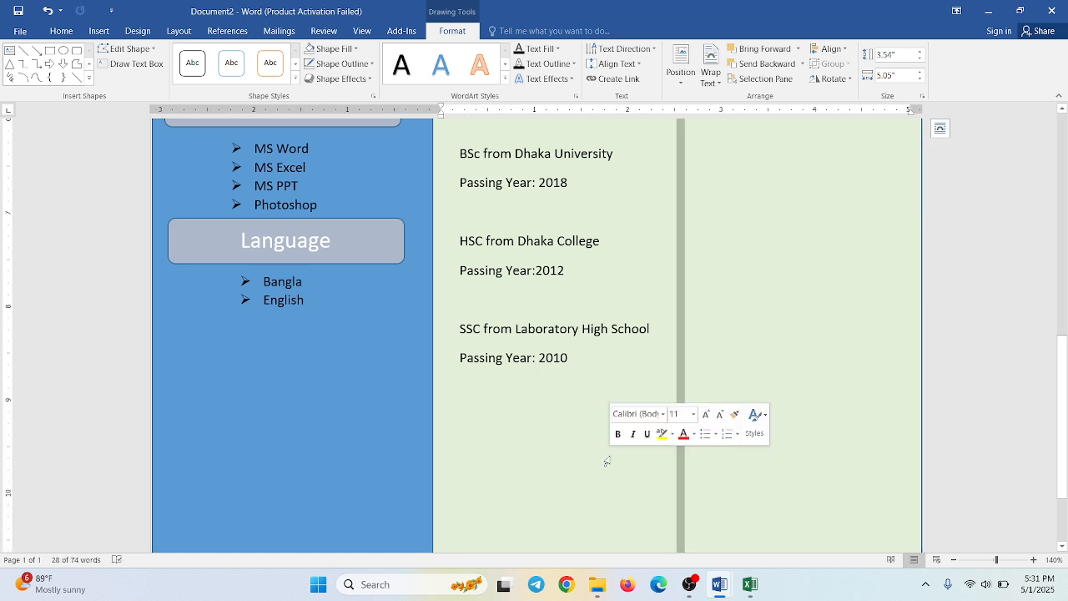
- Duplicate the Education heading bar and place the copy just below the SSC entry in the green panel
{"action": "scroll", "coordinate": [606, 461], "scroll_direction": "down", "scroll_amount": 3}
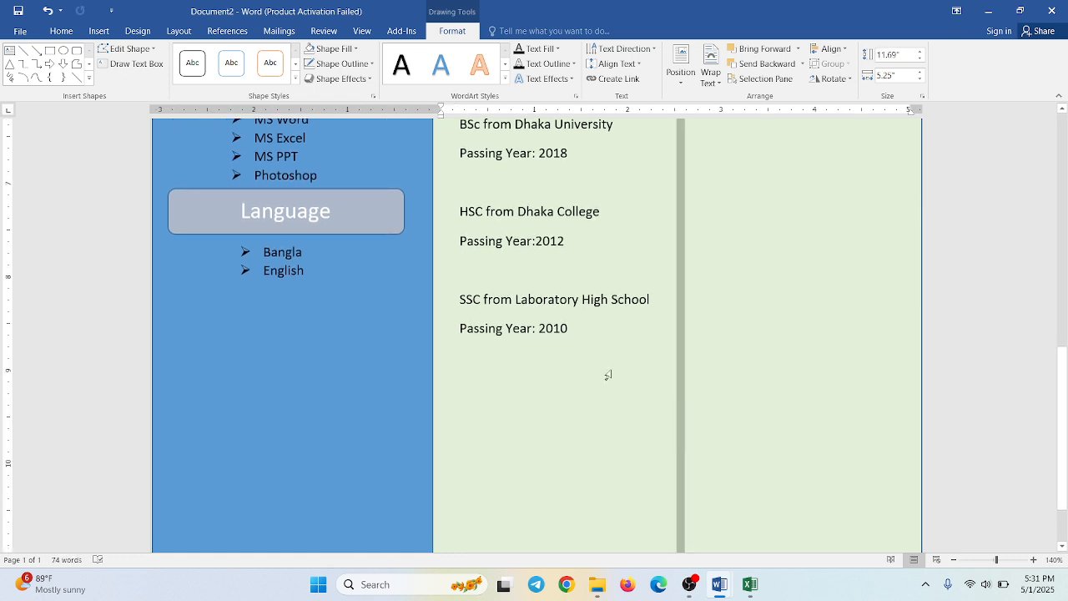
{"action": "scroll", "coordinate": [749, 400], "scroll_direction": "up", "scroll_amount": 15}
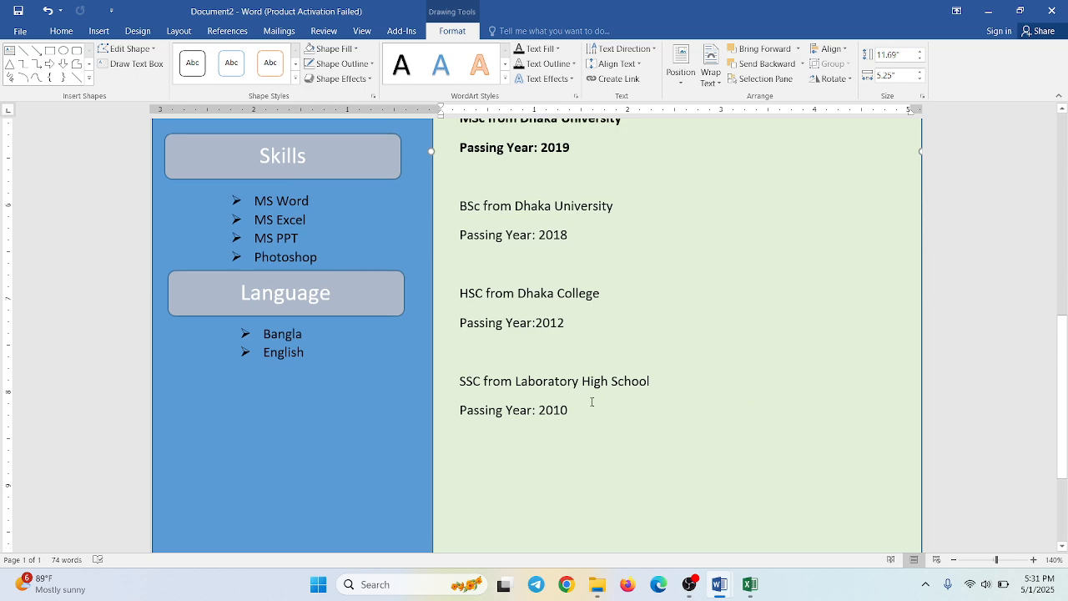
{"action": "scroll", "coordinate": [591, 404], "scroll_direction": "down", "scroll_amount": 10}
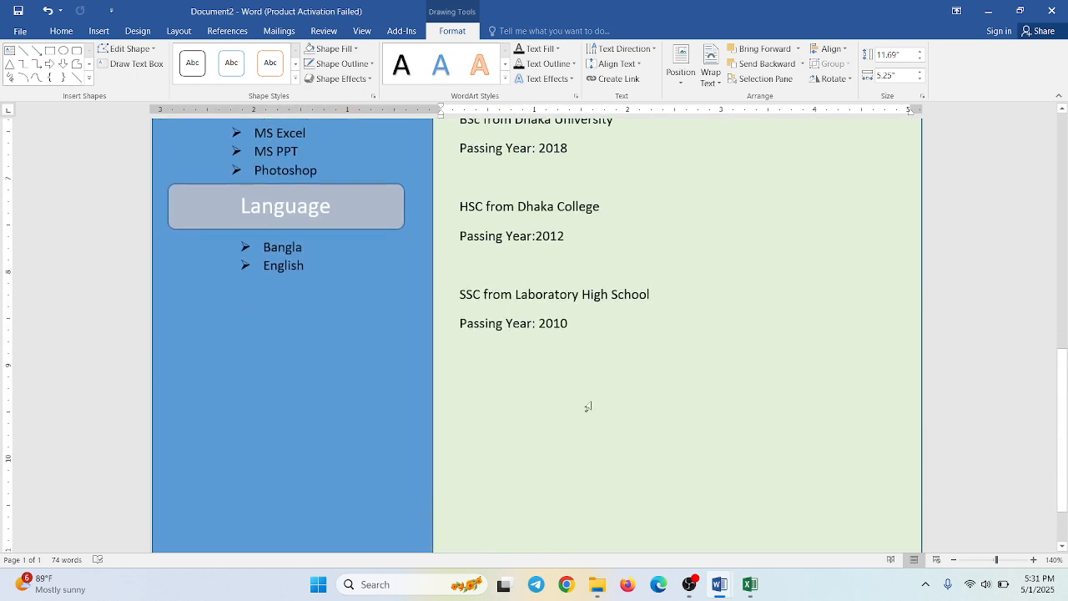
{"action": "scroll", "coordinate": [522, 356], "scroll_direction": "up", "scroll_amount": 5}
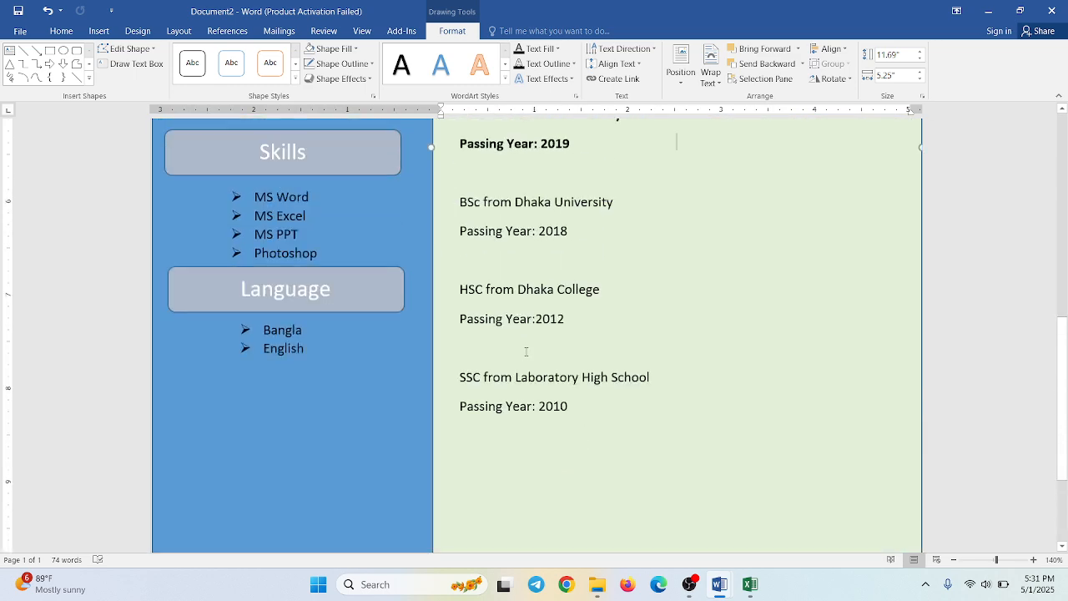
{"action": "double_click", "coordinate": [513, 338]}
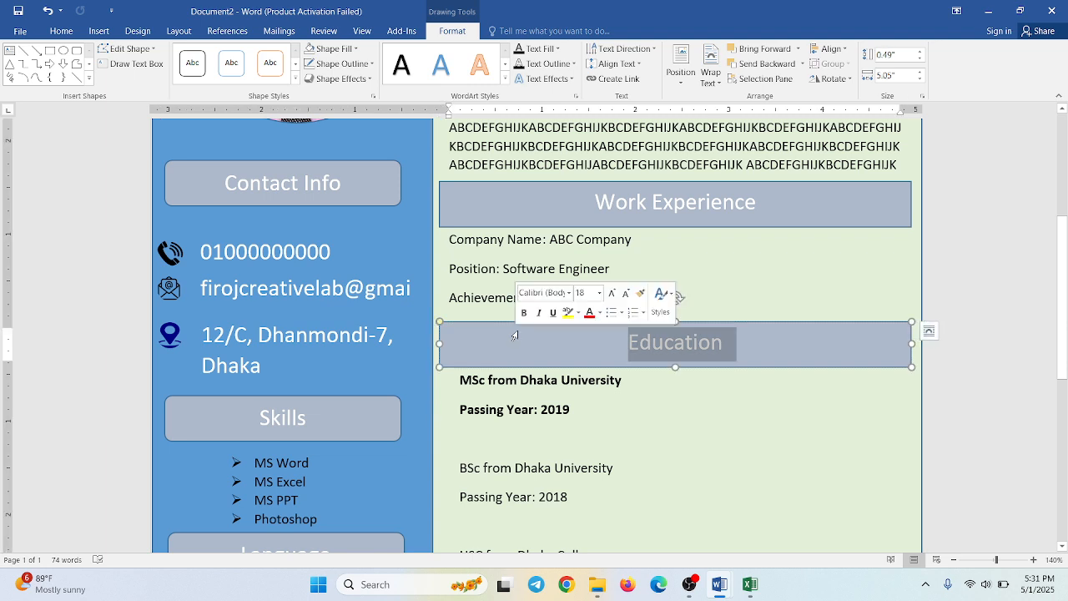
{"action": "left_click", "coordinate": [373, 400]}
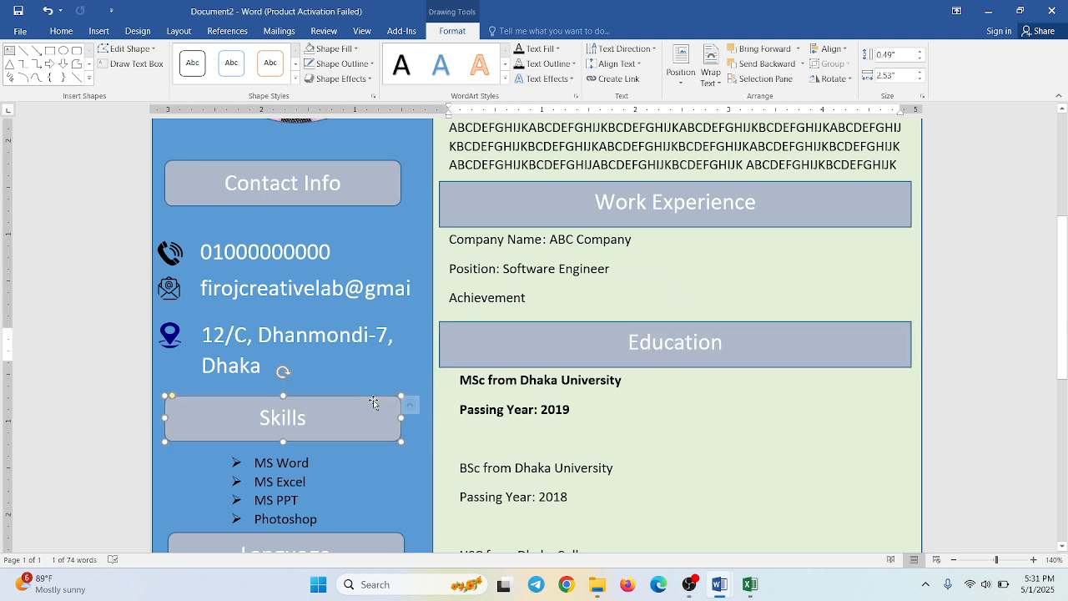
{"action": "left_click", "coordinate": [481, 323]}
{"action": "left_click_drag", "start_coordinate": [483, 325], "coordinate": [488, 524]}
{"action": "scroll", "coordinate": [487, 524], "scroll_direction": "down", "scroll_amount": 5}
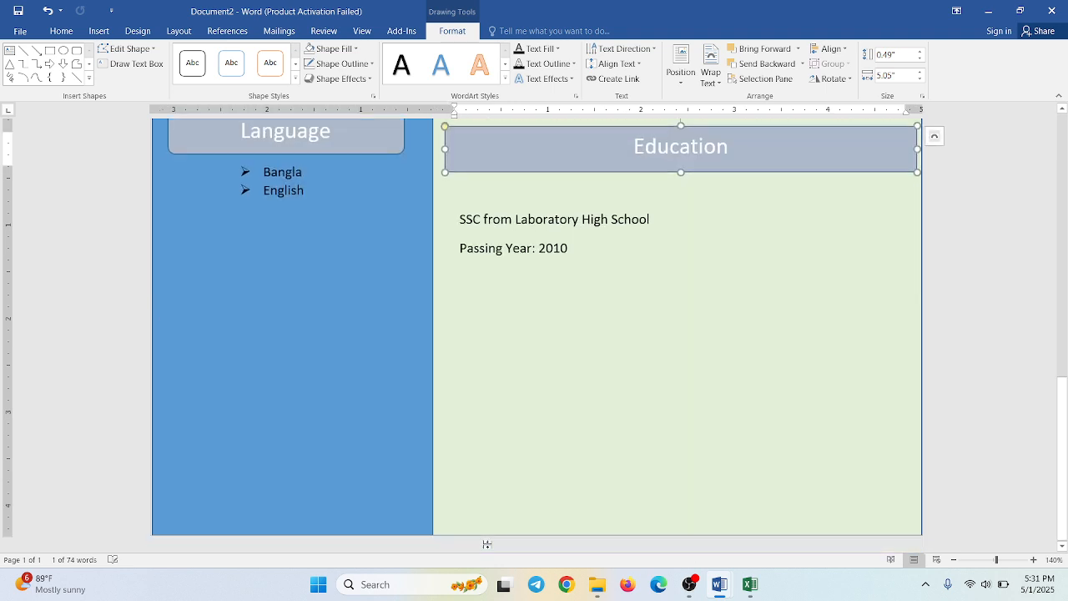
{"action": "left_click_drag", "start_coordinate": [532, 173], "coordinate": [533, 325]}
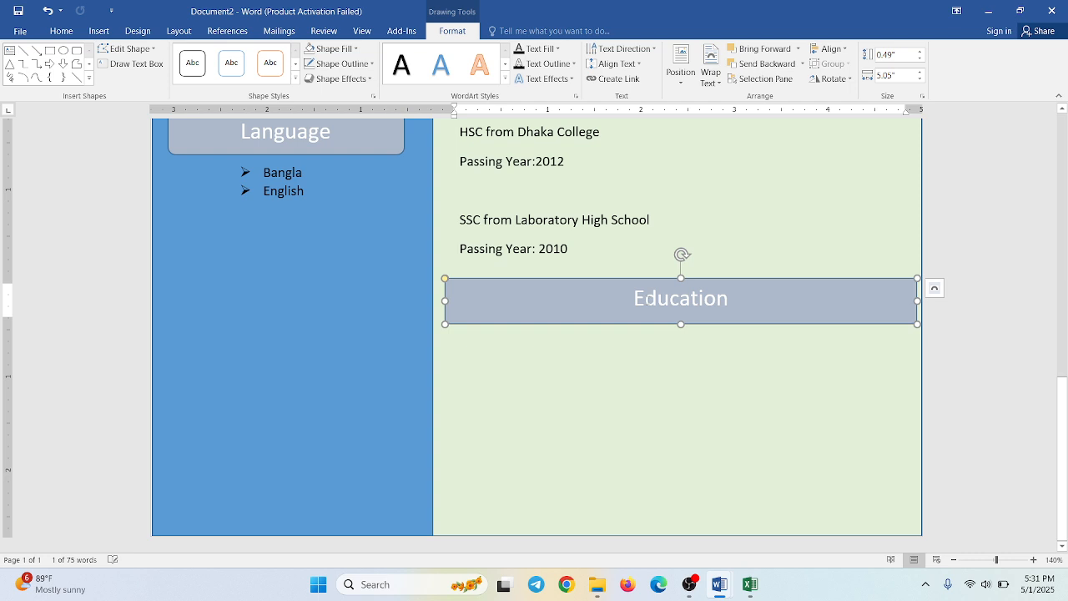
- Change the text of the duplicated heading bar below the SSC entry to "Projects"
{"action": "double_click", "coordinate": [649, 298]}
{"action": "type", "text": "P"}
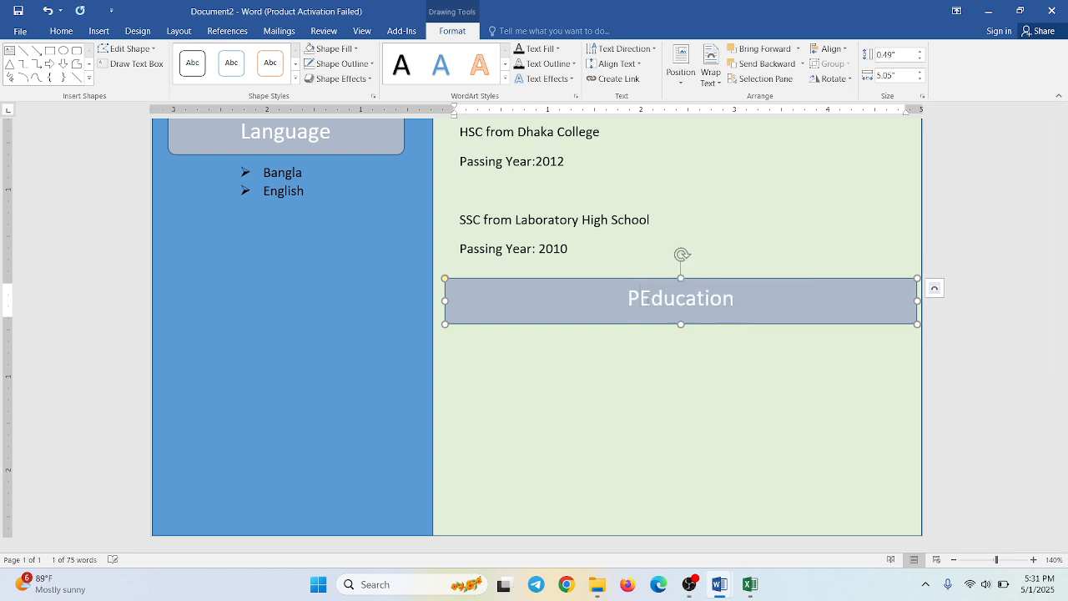
{"action": "double_click", "coordinate": [655, 300]}
{"action": "type", "text": "Pr"}
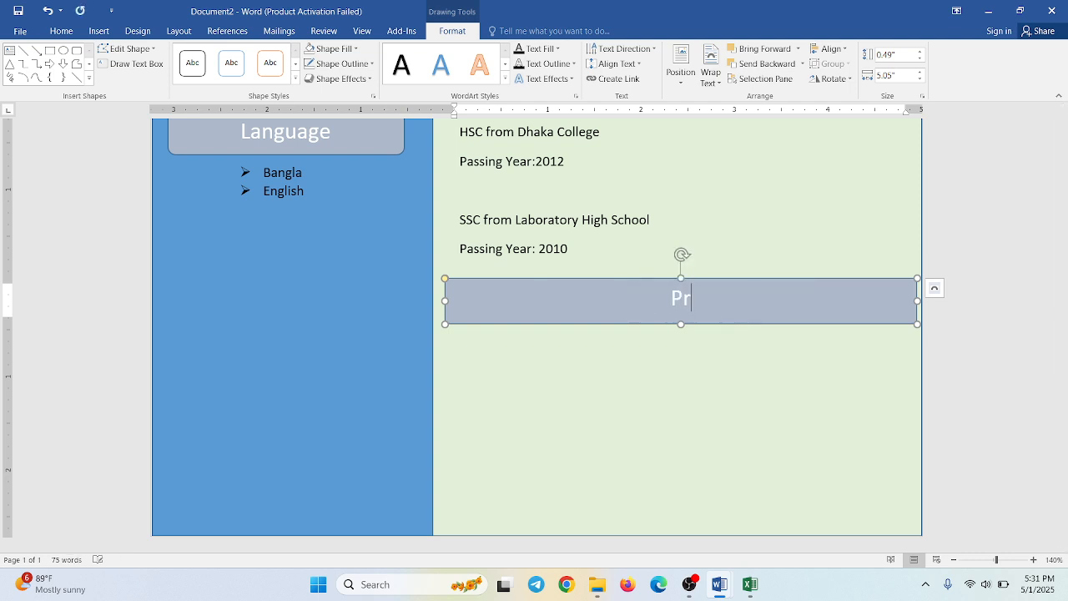
{"action": "type", "text": "ojects"}
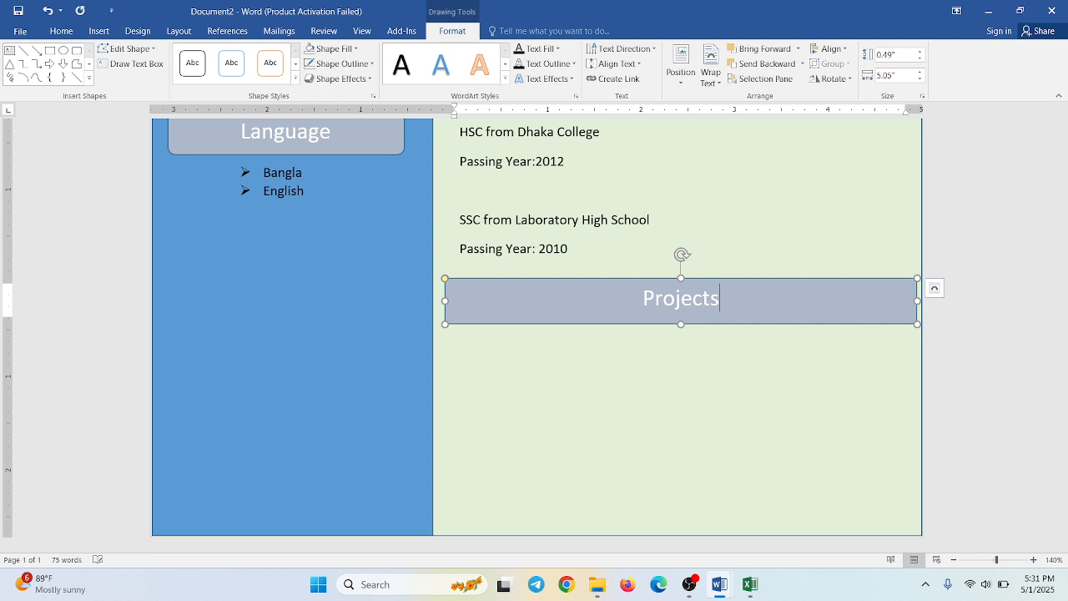
{"action": "left_click", "coordinate": [636, 377]}
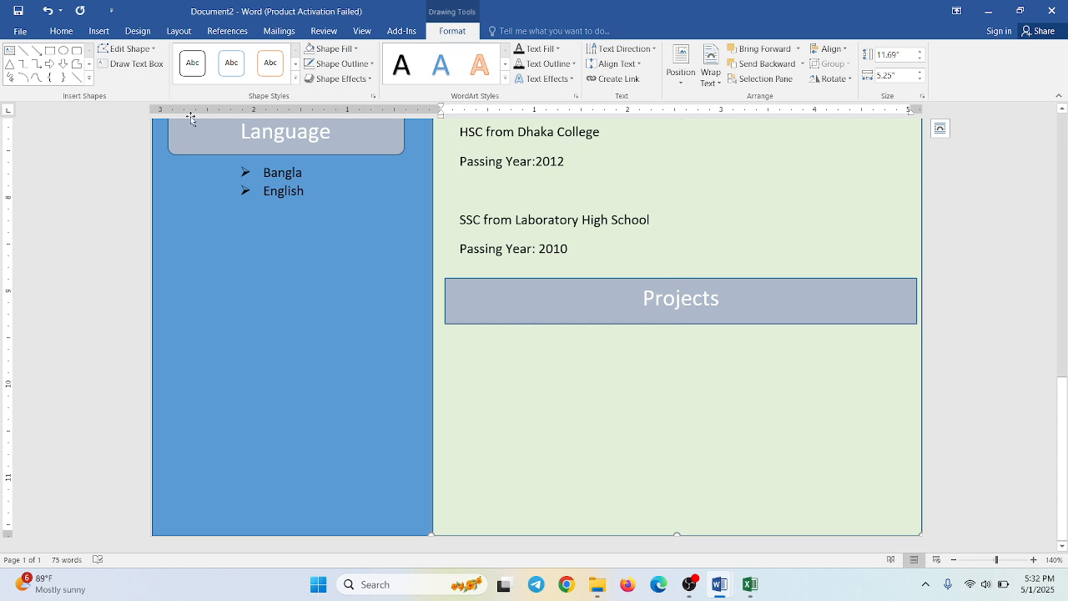
- Insert a 2x1 table in the green panel and try to move it below the Projects heading
{"action": "left_click", "coordinate": [98, 31]}
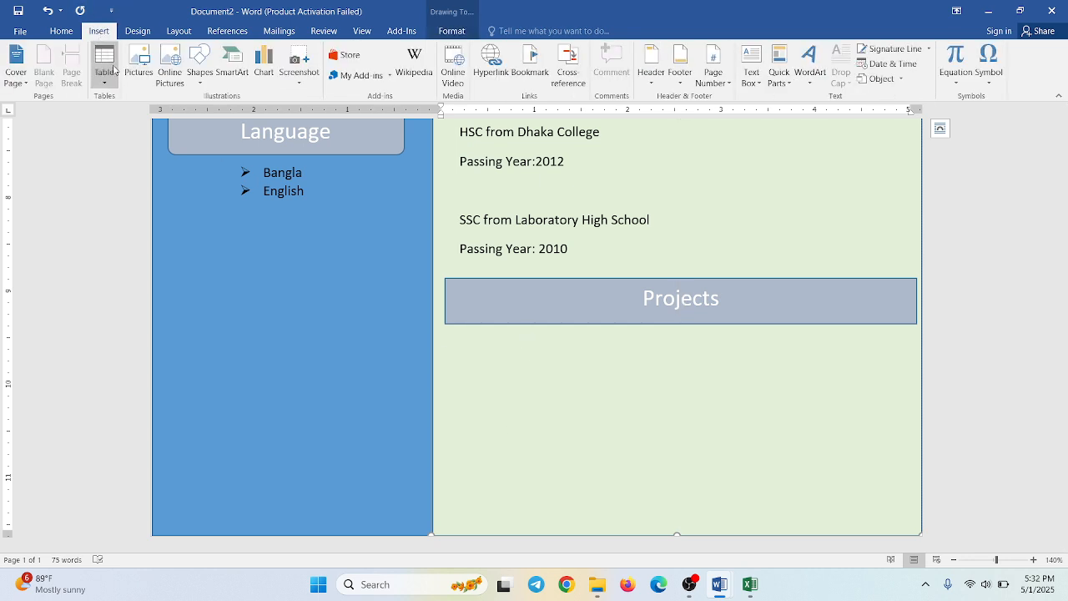
{"action": "left_click", "coordinate": [112, 71]}
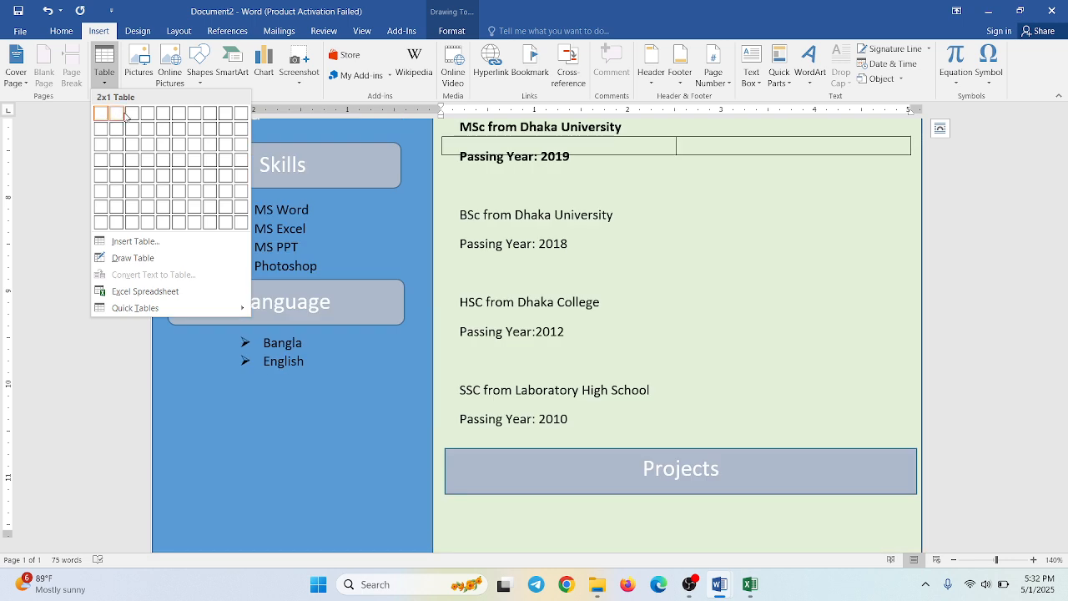
{"action": "left_click", "coordinate": [122, 115]}
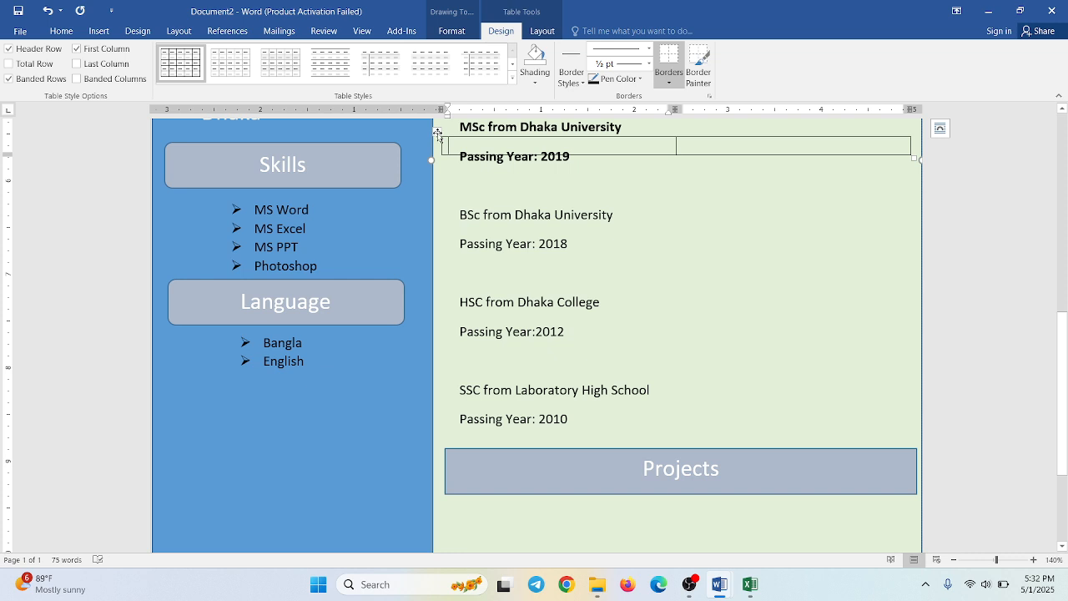
{"action": "left_click_drag", "start_coordinate": [436, 132], "coordinate": [466, 500]}
{"action": "scroll", "coordinate": [615, 370], "scroll_direction": "down", "scroll_amount": 3}
{"action": "scroll", "coordinate": [616, 370], "scroll_direction": "up", "scroll_amount": 2}
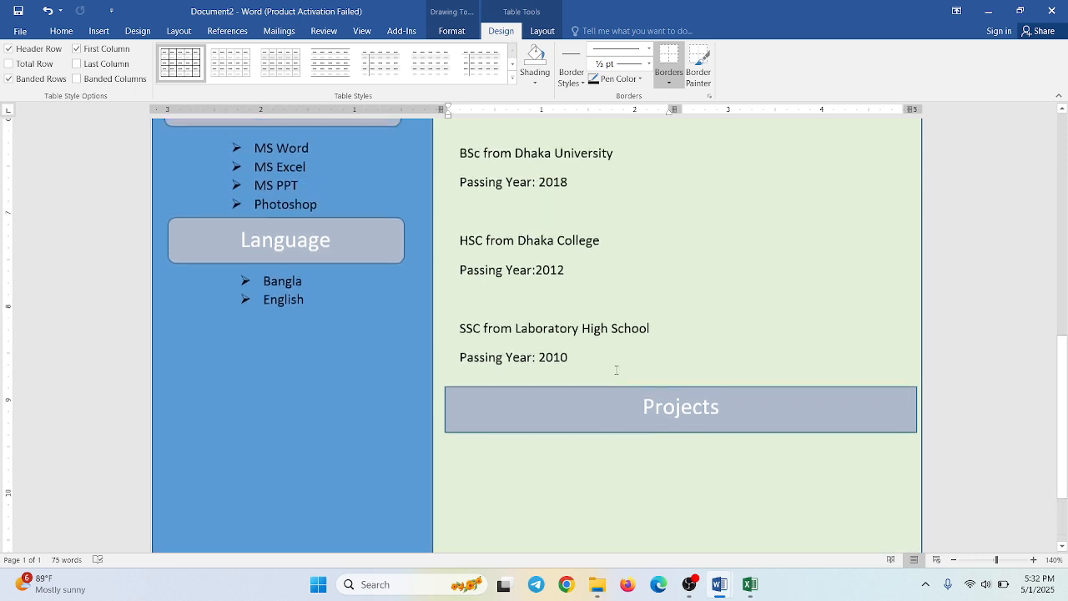
{"action": "scroll", "coordinate": [617, 369], "scroll_direction": "up", "scroll_amount": 4}
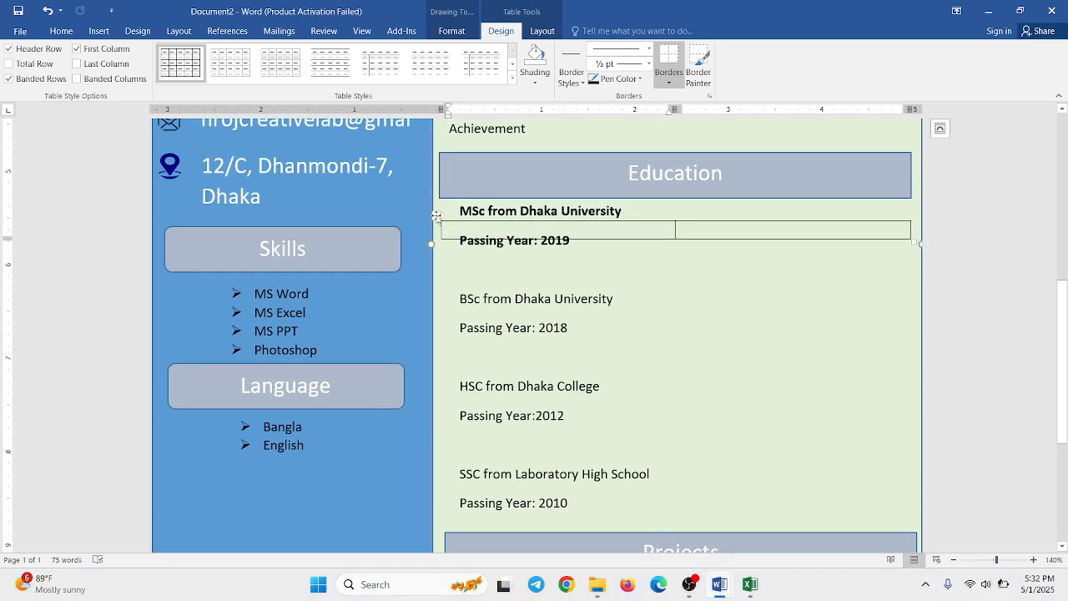
{"action": "left_click_drag", "start_coordinate": [437, 217], "coordinate": [448, 448]}
- Delete the 2x1 table overlapping the MSc entry in the Education section
{"action": "right_click", "coordinate": [454, 227]}
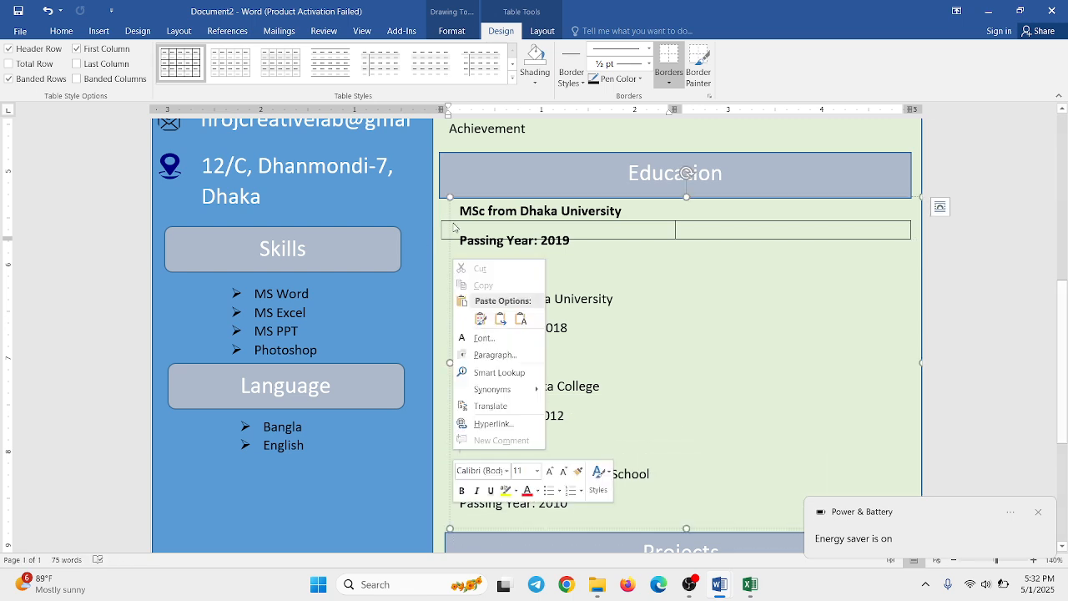
{"action": "left_click", "coordinate": [443, 225]}
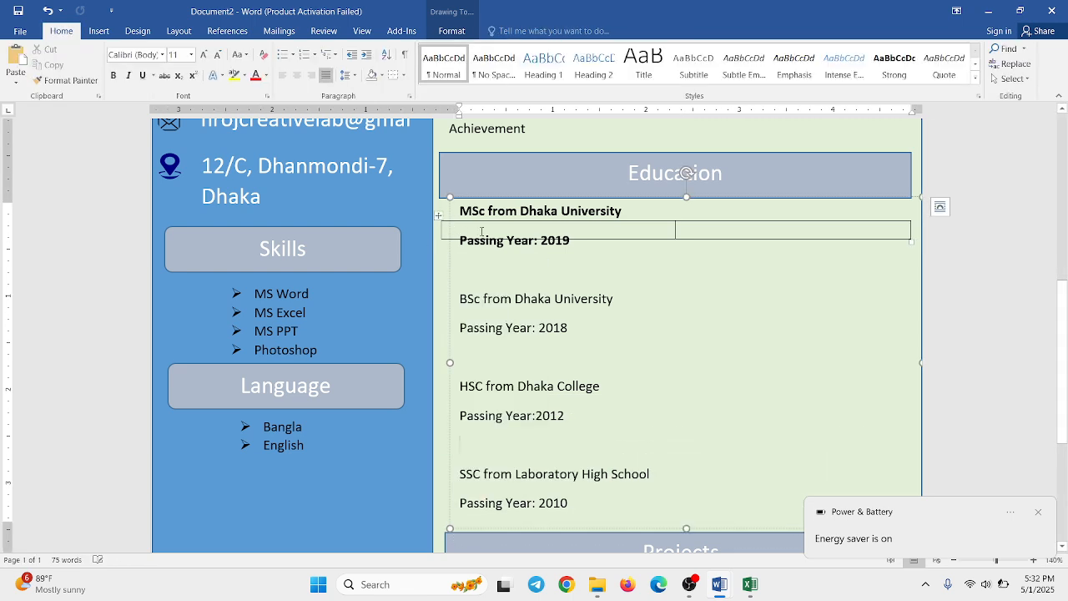
{"action": "left_click", "coordinate": [437, 217]}
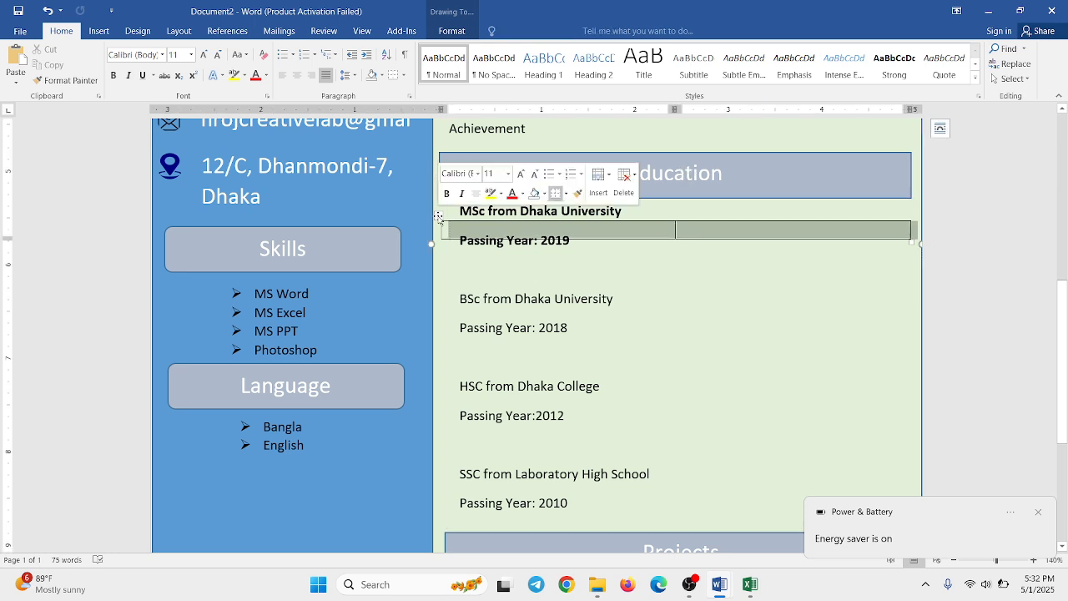
{"action": "left_click", "coordinate": [437, 218]}
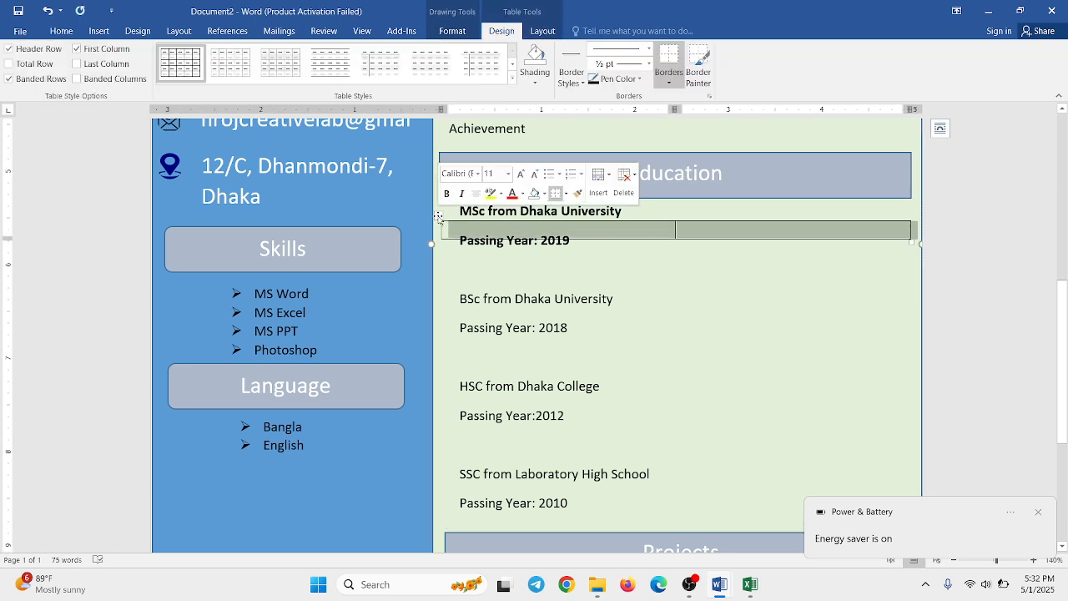
{"action": "left_click", "coordinate": [438, 217]}
{"action": "scroll", "coordinate": [496, 361], "scroll_direction": "down", "scroll_amount": 5}
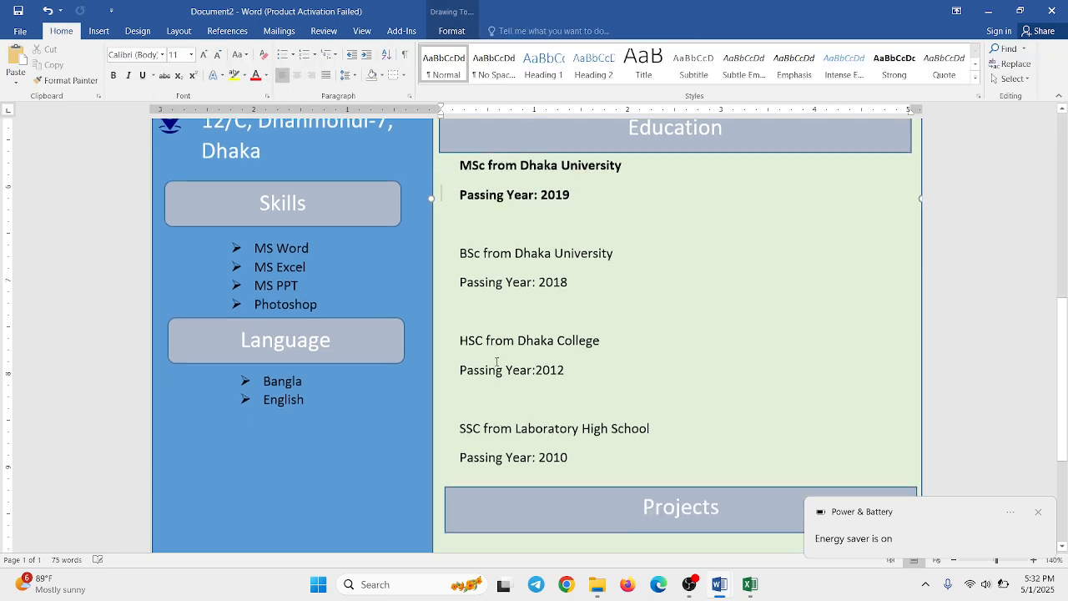
- Dismiss the battery notification and start a new text box for the area below the Projects heading
{"action": "left_click", "coordinate": [1038, 513]}
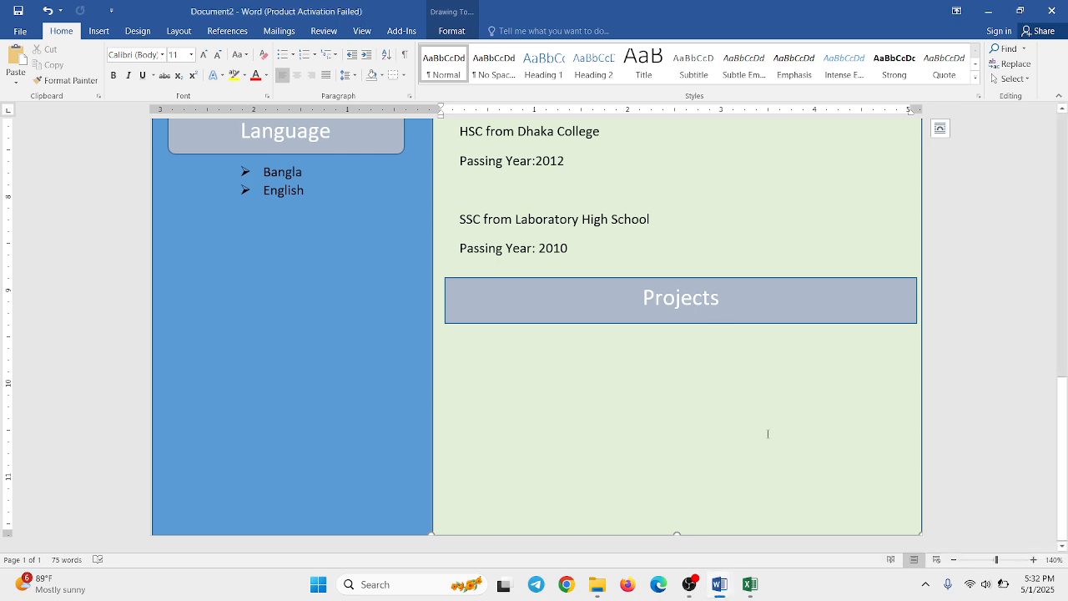
{"action": "left_click", "coordinate": [100, 32]}
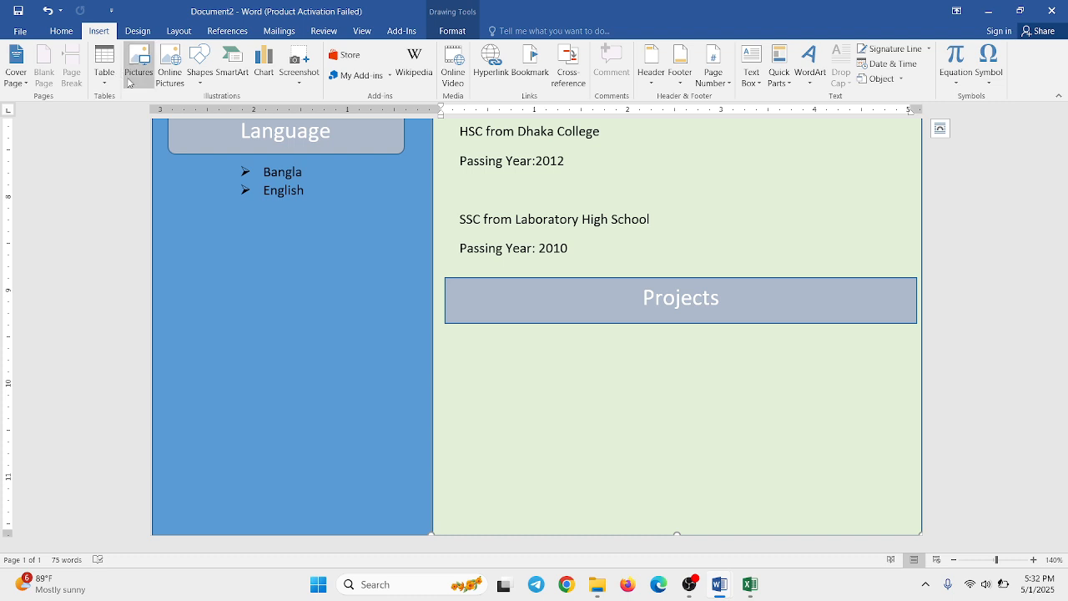
{"action": "left_click", "coordinate": [201, 73]}
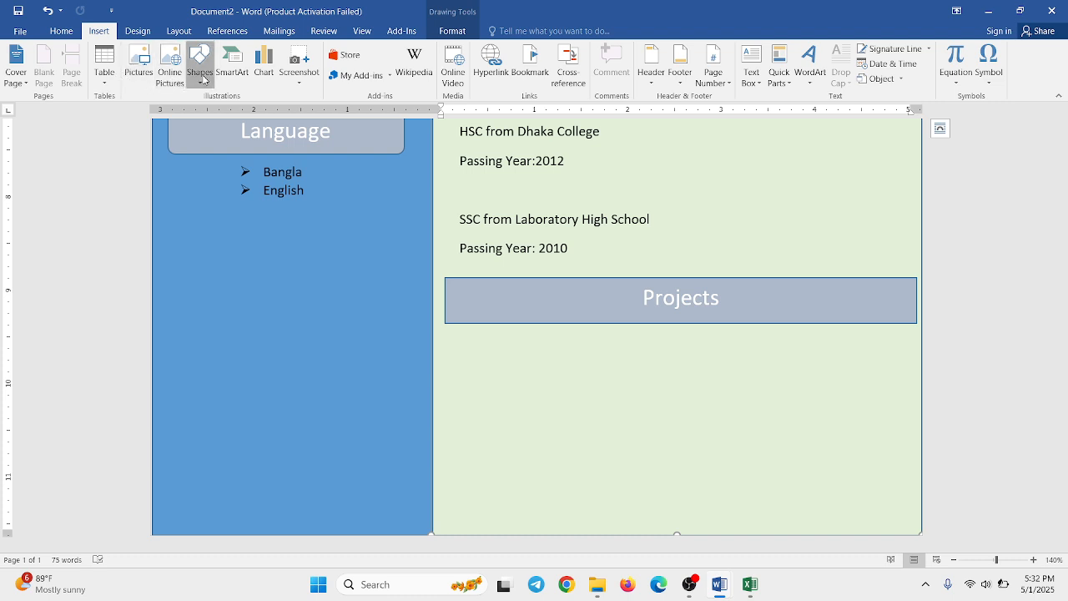
{"action": "left_click", "coordinate": [197, 112]}
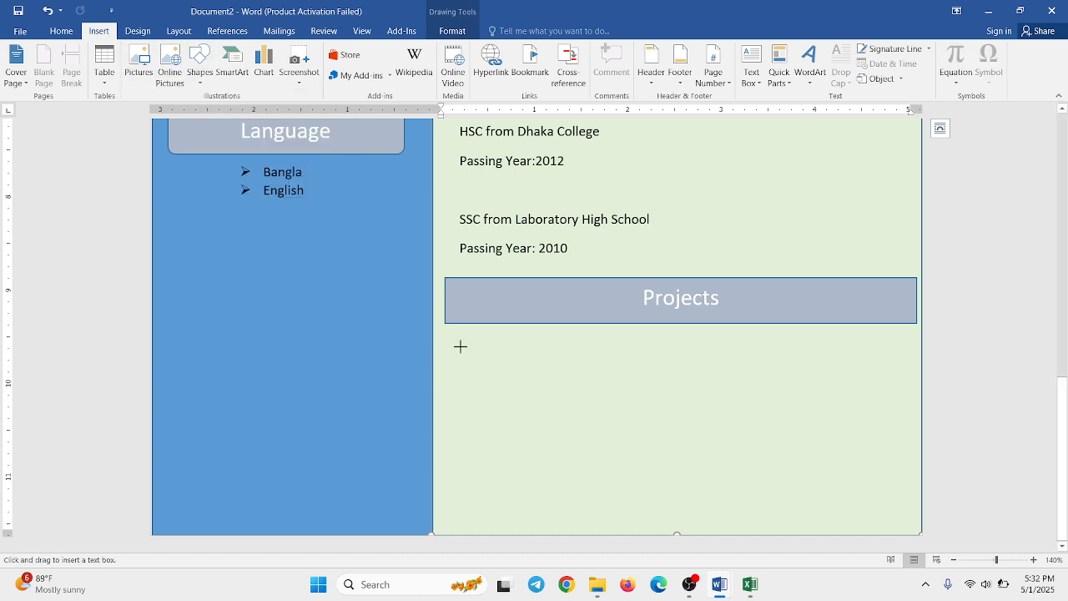
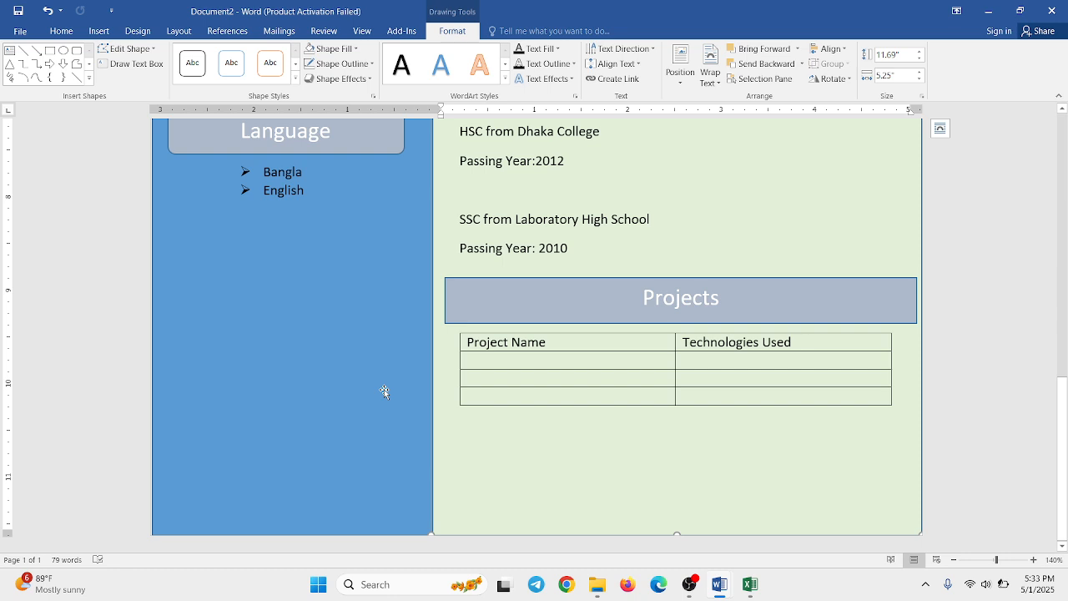
- Duplicate the Projects heading bar just below the projects table and change the copy's text to "Declaratoion"
{"action": "left_click", "coordinate": [469, 323]}
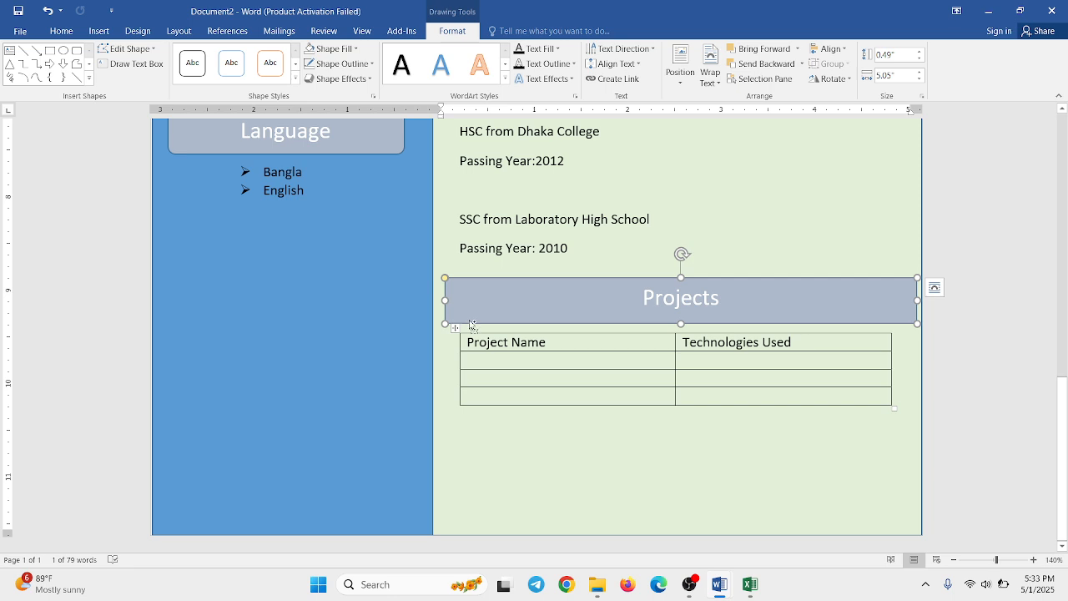
{"action": "left_click_drag", "start_coordinate": [470, 323], "coordinate": [463, 448]}
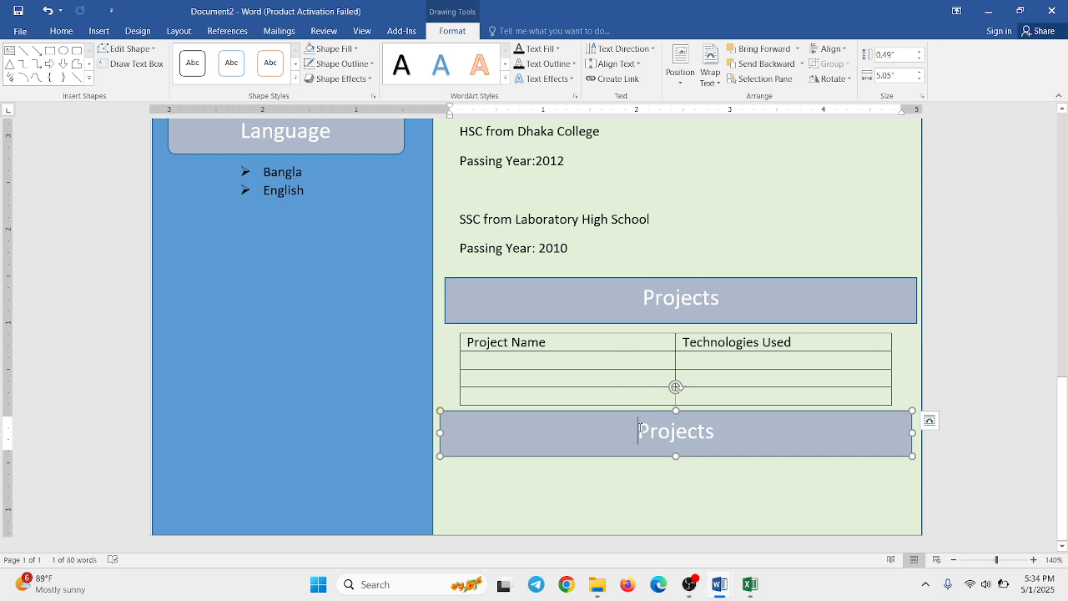
{"action": "double_click", "coordinate": [639, 429]}
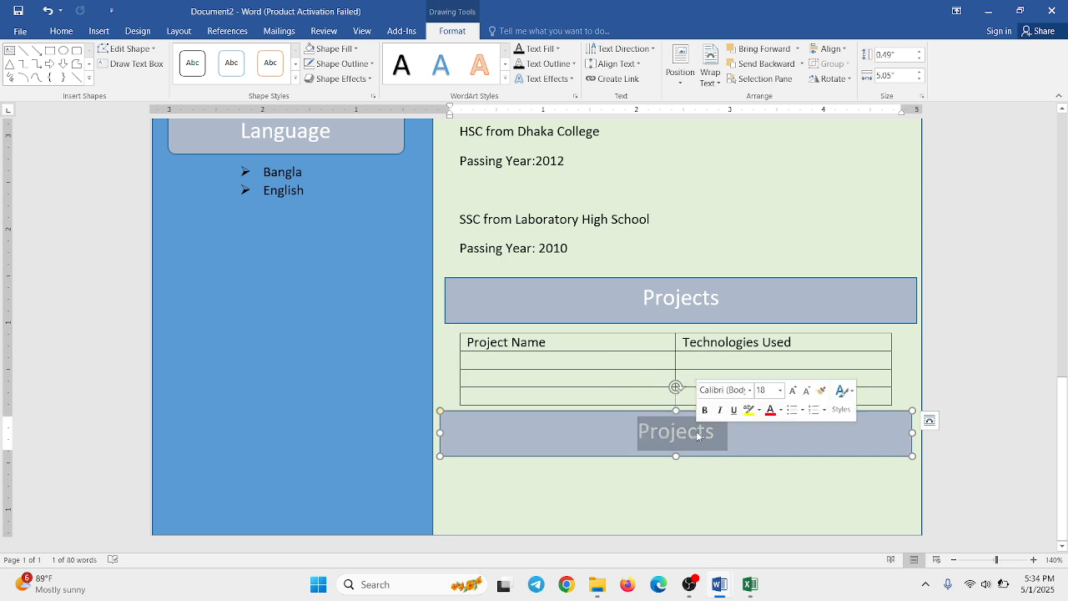
{"action": "key", "text": "Left"}
{"action": "key", "text": "shift+End"}
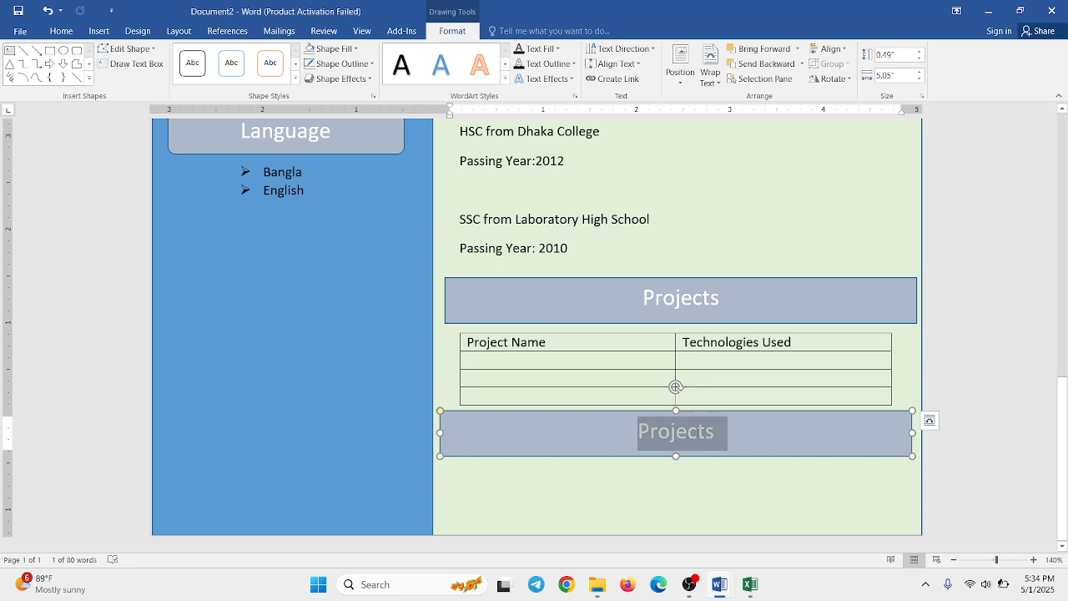
{"action": "key", "text": "Delete"}
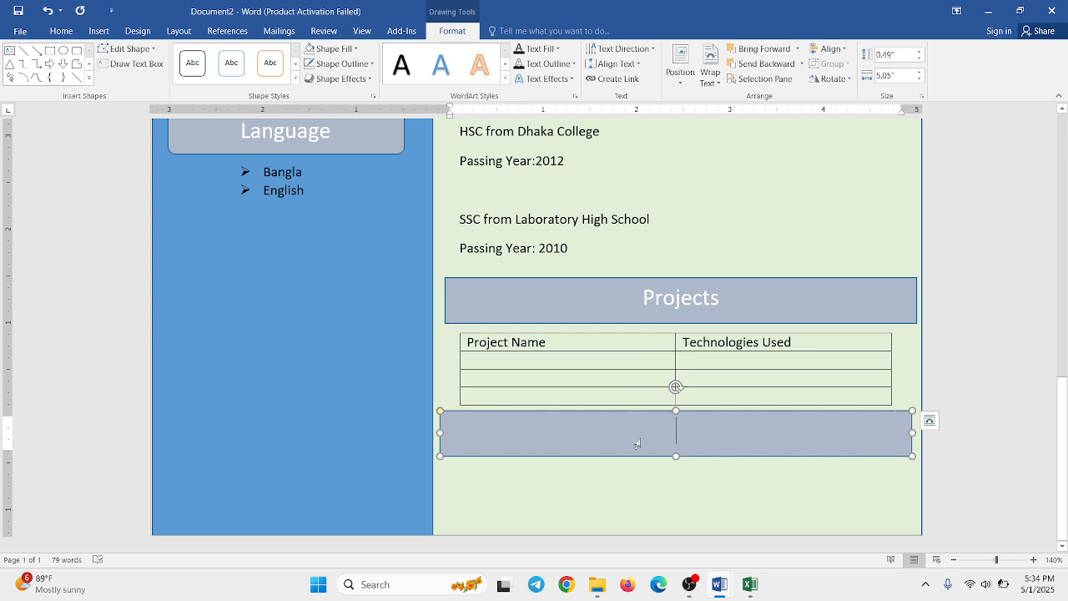
{"action": "type", "text": "Declar"}
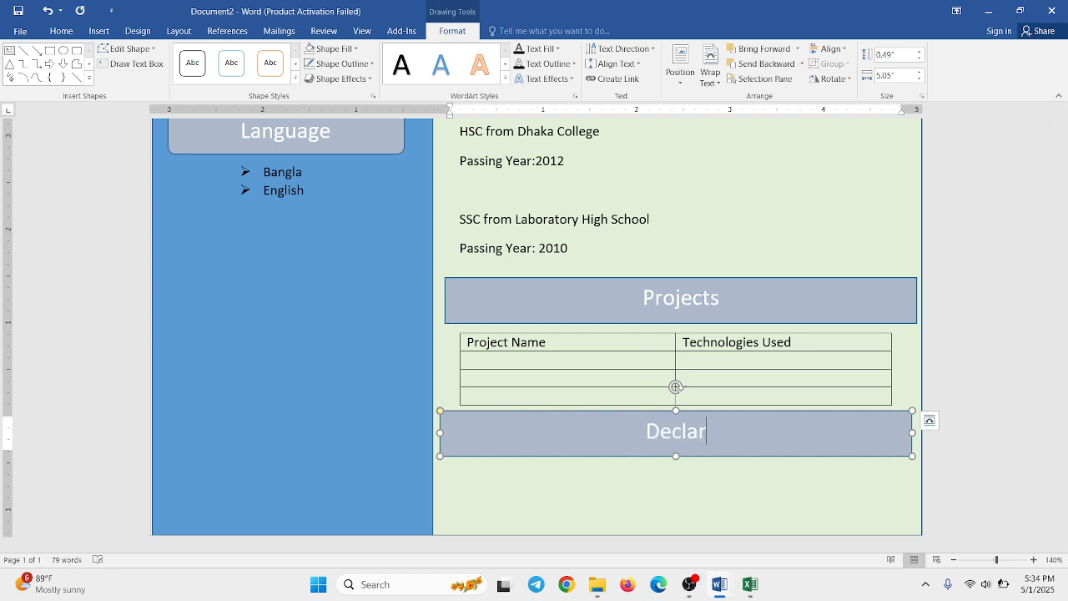
{"action": "type", "text": "atoio"}
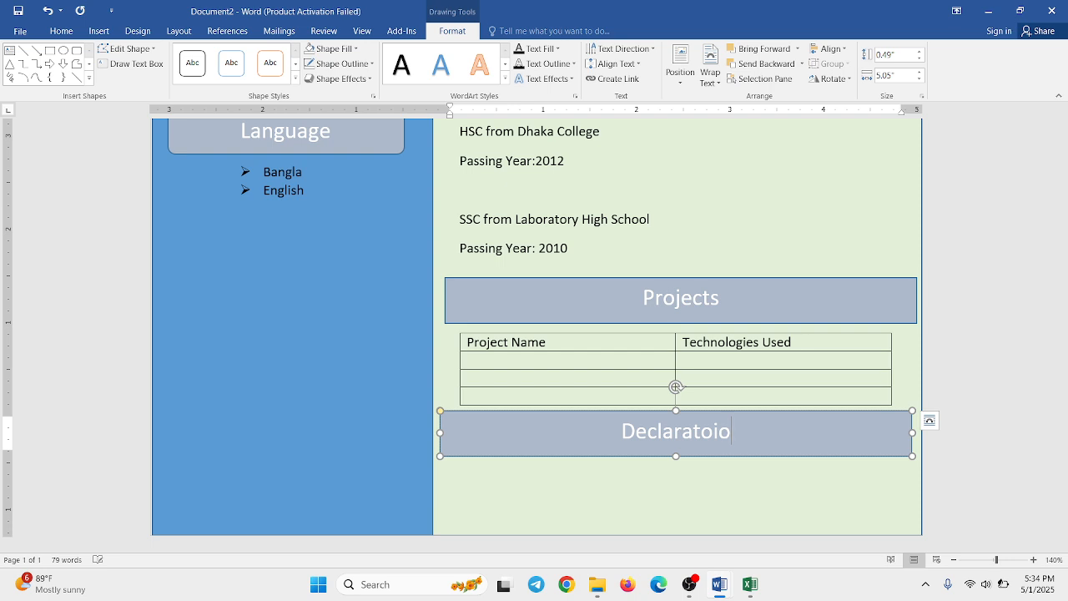
{"action": "type", "text": "n"}
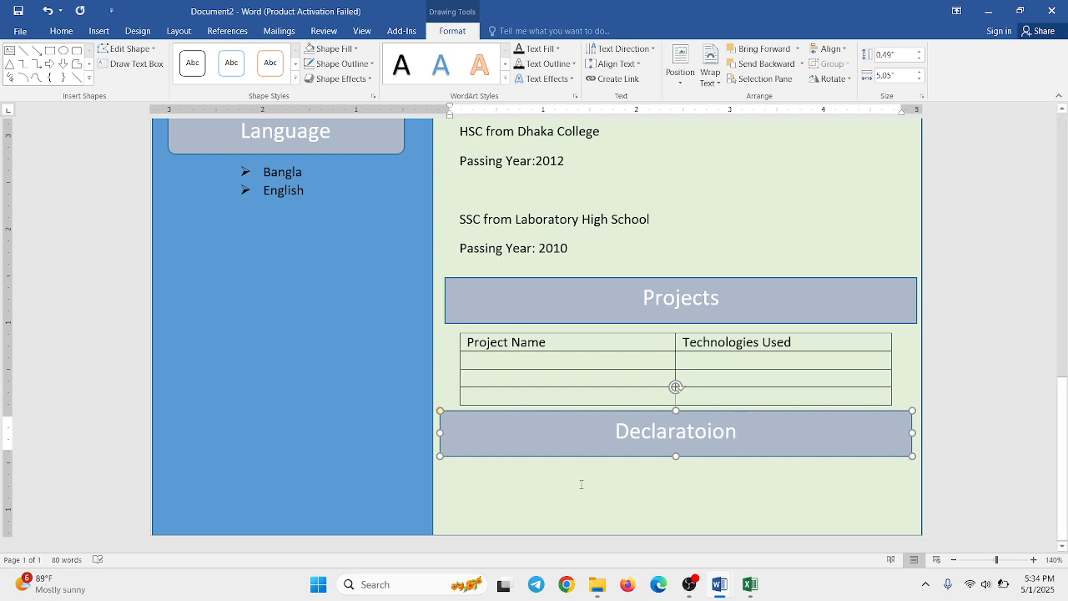
- Draw a text box about 0.43" high and 3.98" wide below the Declaratoion heading bar
{"action": "left_click", "coordinate": [581, 481]}
{"action": "scroll", "coordinate": [606, 470], "scroll_direction": "up", "scroll_amount": 4}
{"action": "scroll", "coordinate": [607, 368], "scroll_direction": "down", "scroll_amount": 4}
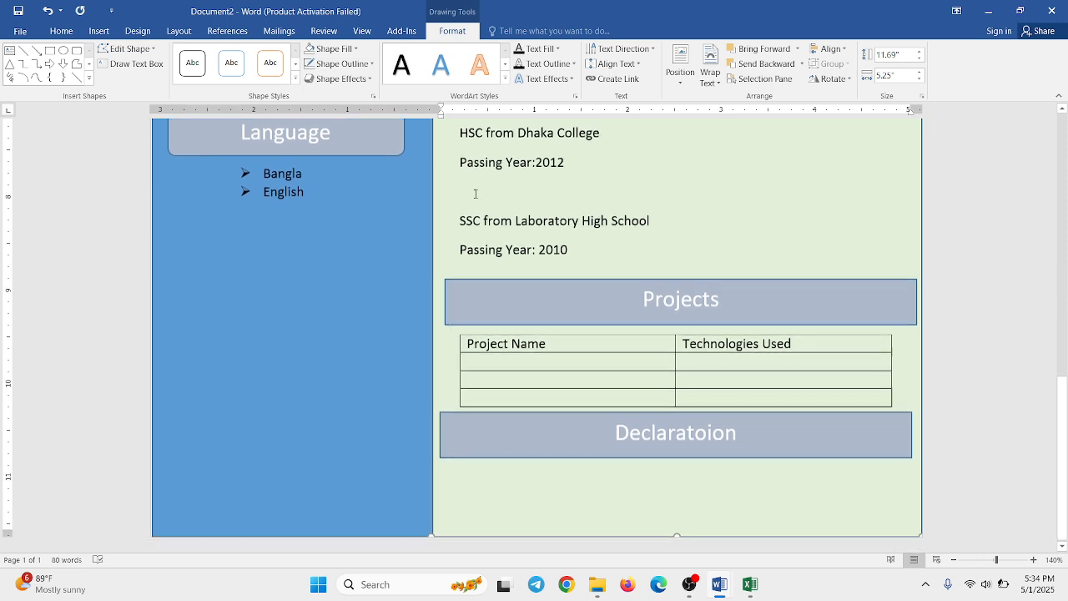
{"action": "left_click", "coordinate": [99, 30]}
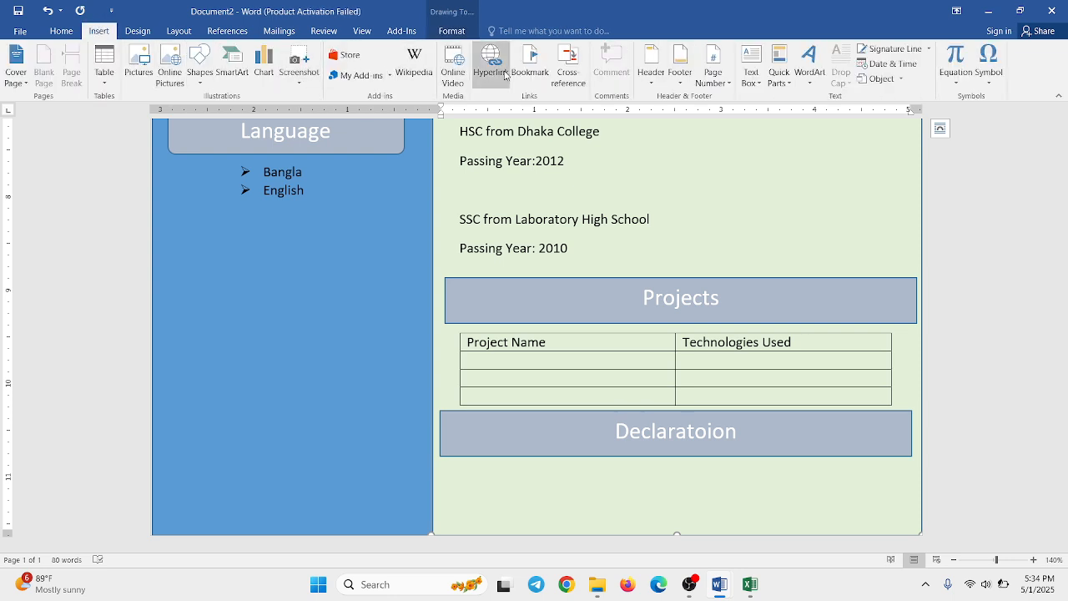
{"action": "left_click", "coordinate": [745, 80]}
{"action": "left_click", "coordinate": [766, 116]}
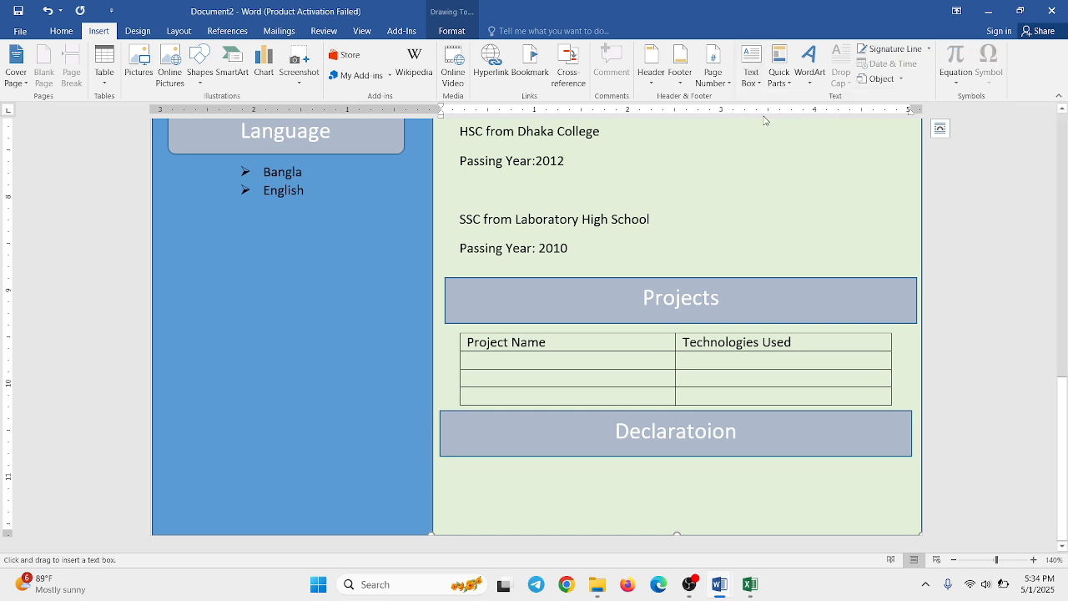
{"action": "mouse_move", "coordinate": [453, 465]}
{"action": "left_mouse_down"}
{"action": "mouse_move", "coordinate": [663, 498]}
{"action": "mouse_move", "coordinate": [825, 505]}
{"action": "left_mouse_up"}
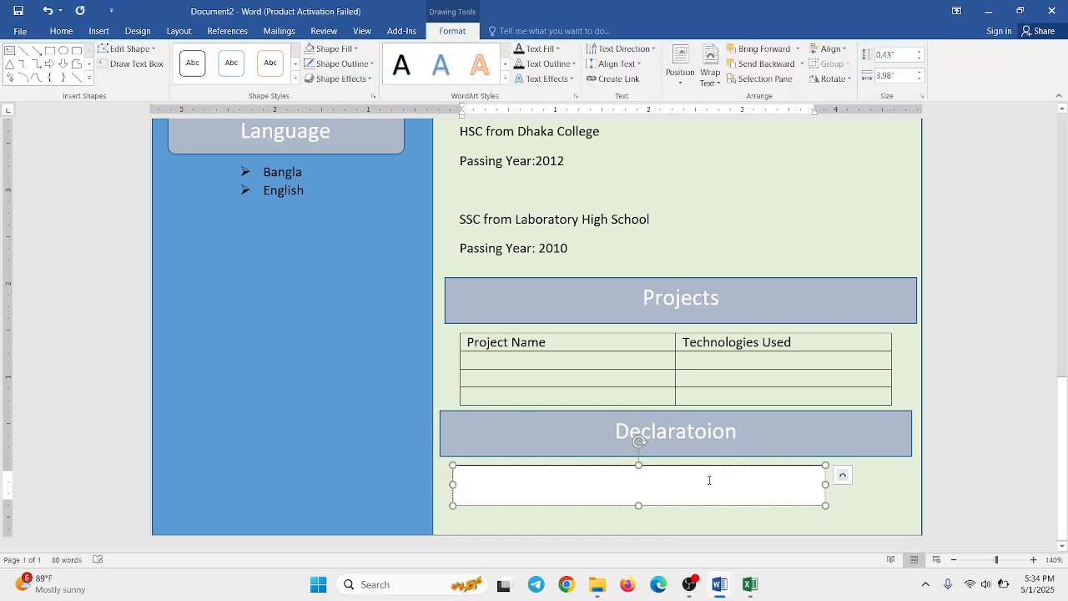
- Enter "I declared that all information above are correct" in the text box below the Declaratoion heading
{"action": "type", "text": "All"}
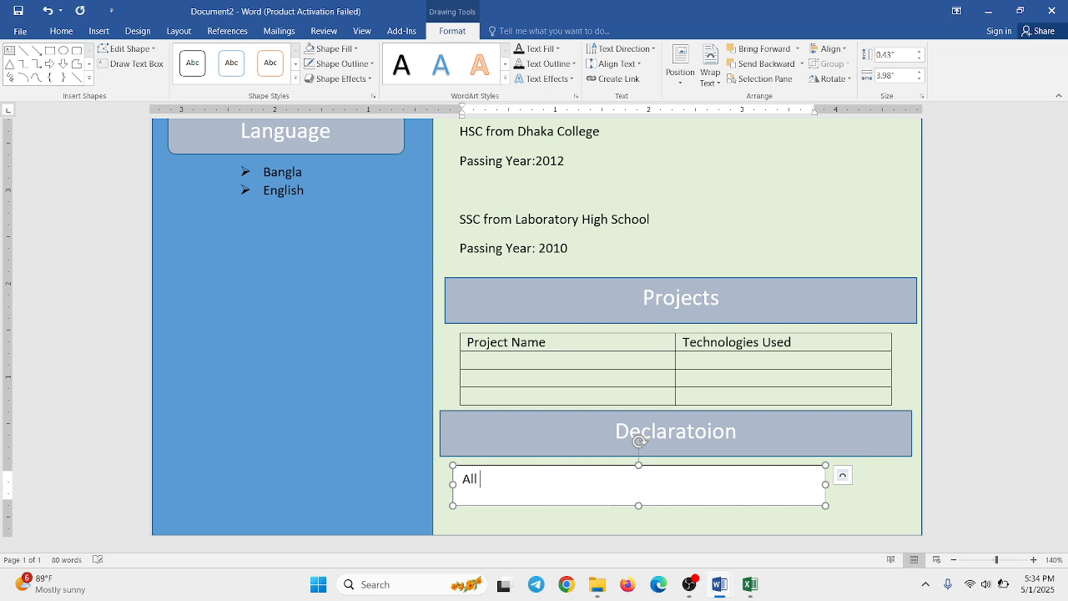
{"action": "type", "text": " of my"}
{"action": "key", "text": "BackSpace"}
{"action": "key", "text": "BackSpace"}
{"action": "key", "text": "BackSpace"}
{"action": "key", "text": "BackSpace"}
{"action": "key", "text": "BackSpace"}
{"action": "key", "text": "BackSpace"}
{"action": "key", "text": "BackSpace"}
{"action": "key", "text": "BackSpace"}
{"action": "key", "text": "BackSpace"}
{"action": "type", "text": "I declared that a"}
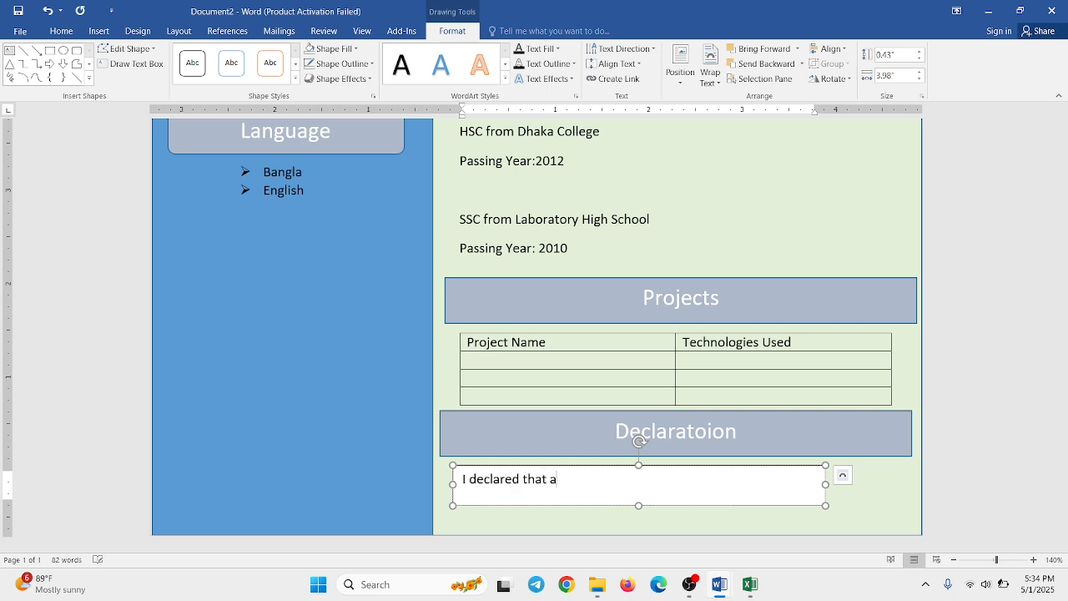
{"action": "type", "text": "ll in"}
{"action": "type", "text": "formatio"}
{"action": "type", "text": "n abov"}
{"action": "key", "text": "BackSpace"}
{"action": "type", "text": "bove are"}
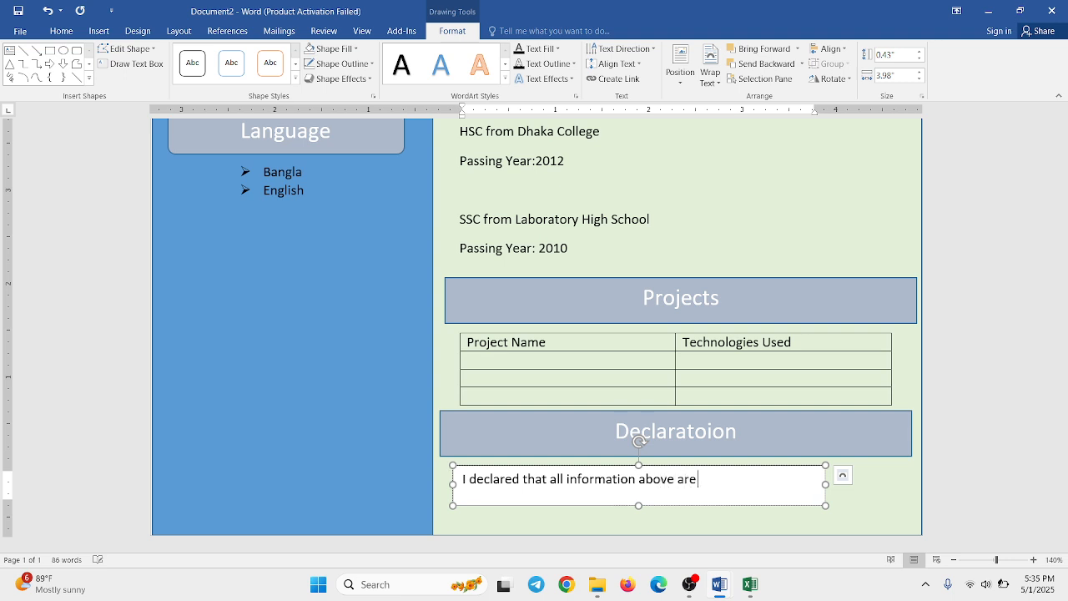
{"action": "type", "text": " correct"}
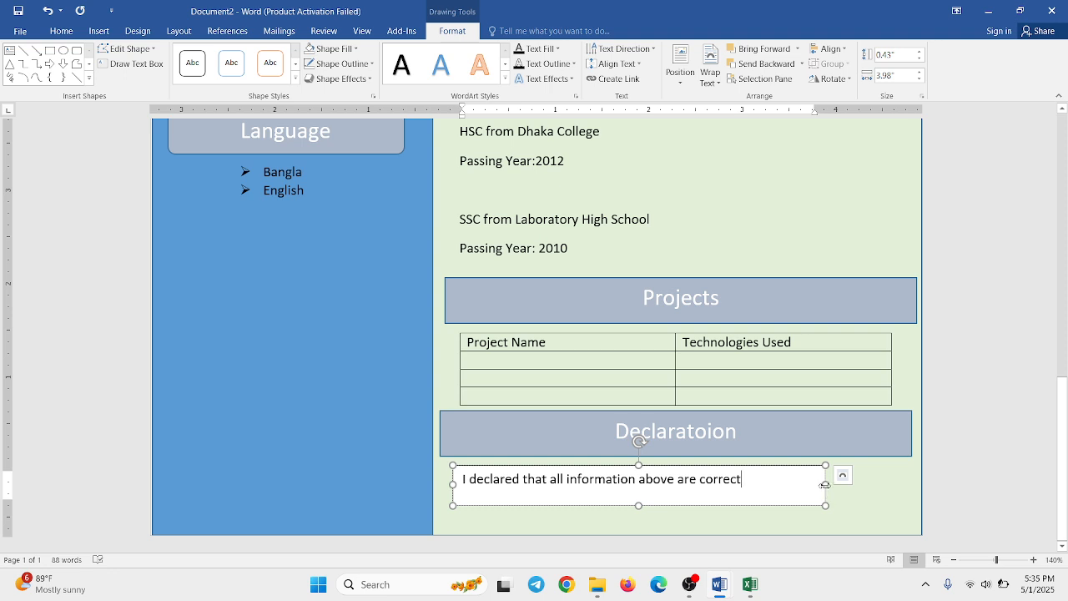
{"action": "left_click", "coordinate": [866, 503]}
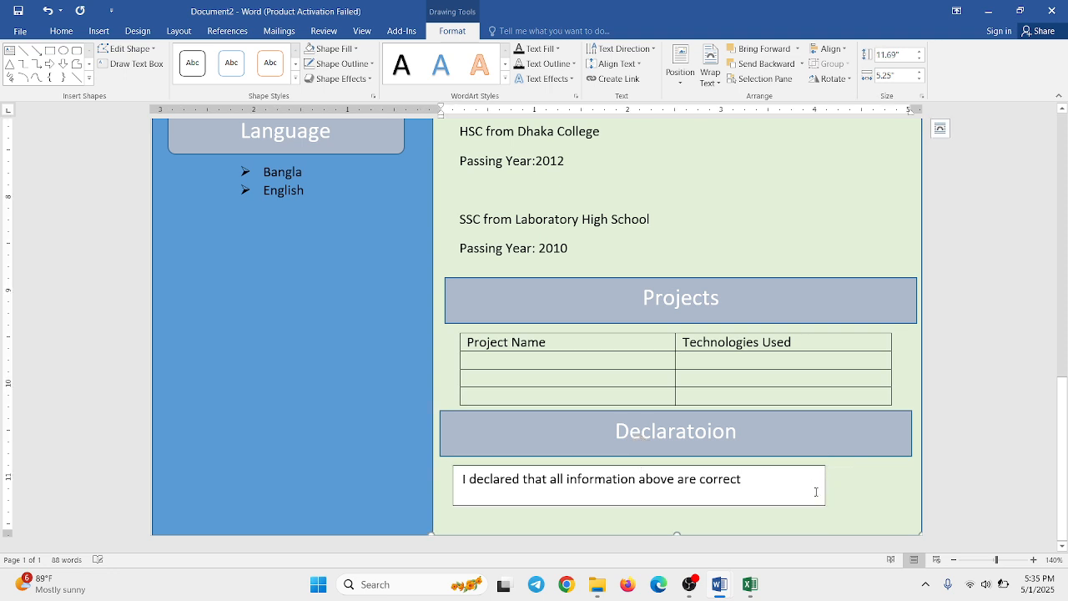
- Correct the flagged verb in the declaration sentence to "is" using the grammar suggestion
{"action": "left_click", "coordinate": [793, 467]}
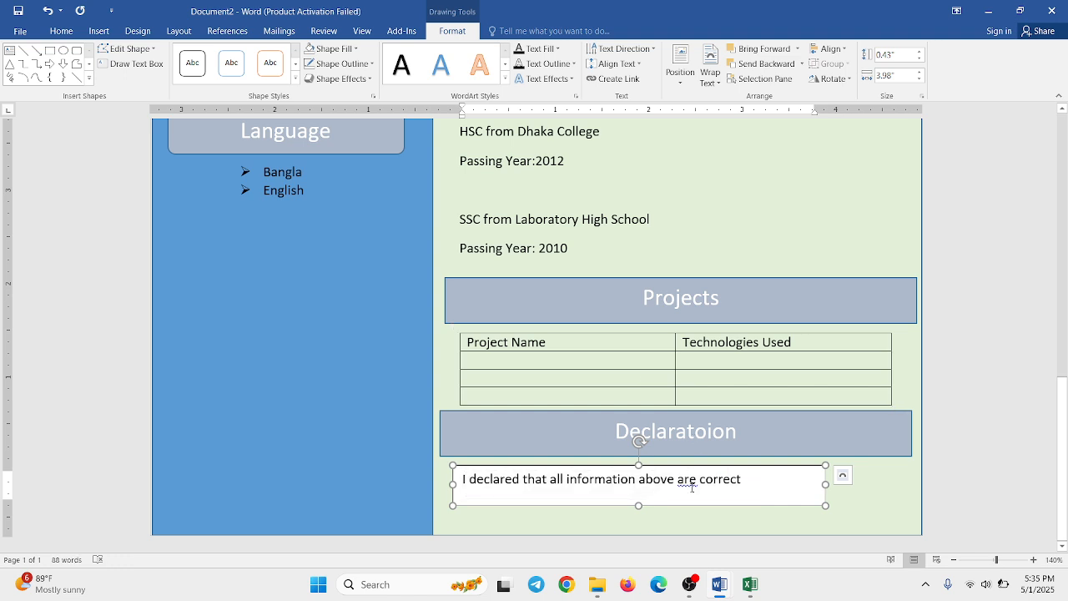
{"action": "right_click", "coordinate": [692, 489]}
{"action": "left_click", "coordinate": [724, 424]}
- Remove the fill and the outline from the declaration text box
{"action": "left_click", "coordinate": [356, 49]}
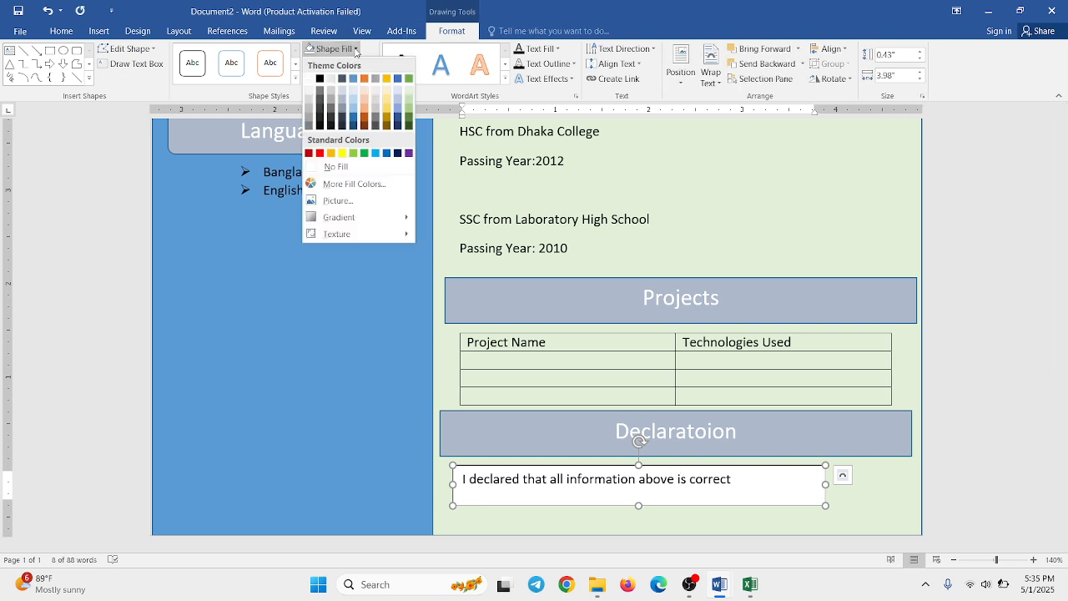
{"action": "left_click", "coordinate": [342, 166]}
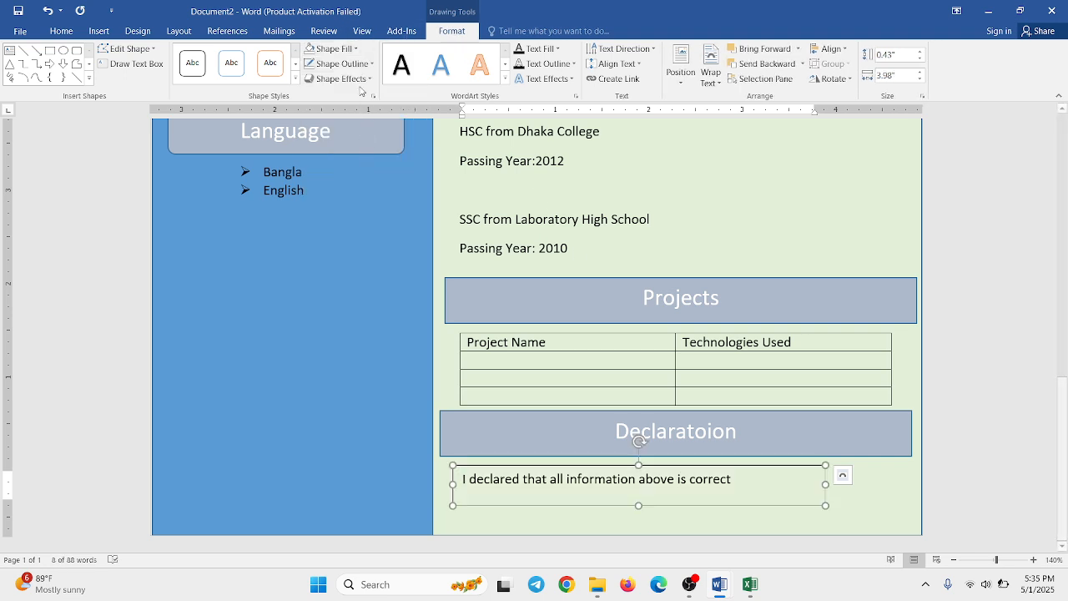
{"action": "left_click", "coordinate": [342, 63]}
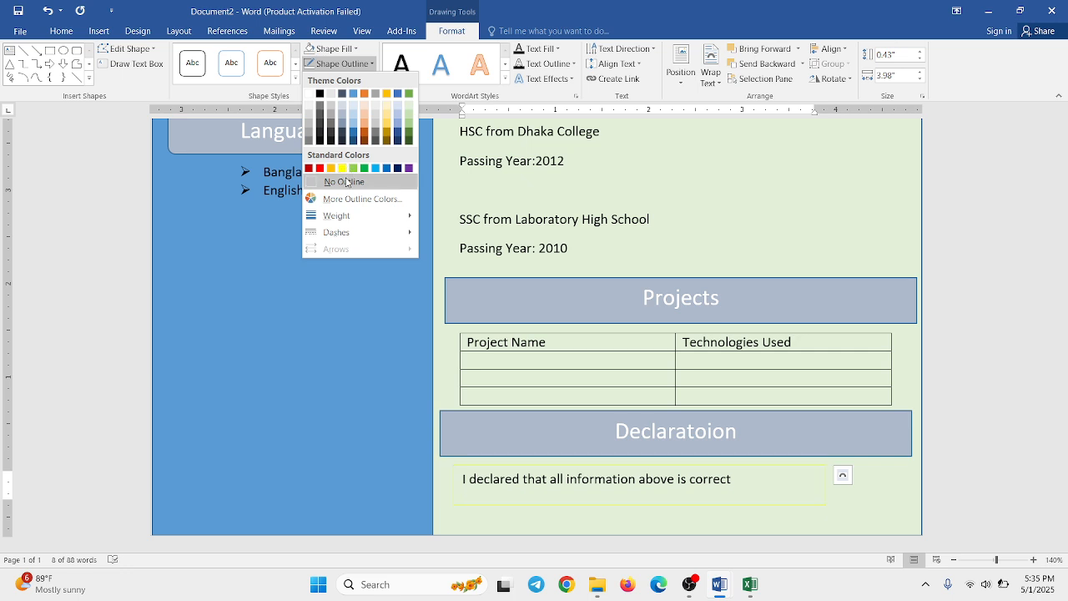
{"action": "left_click", "coordinate": [346, 181]}
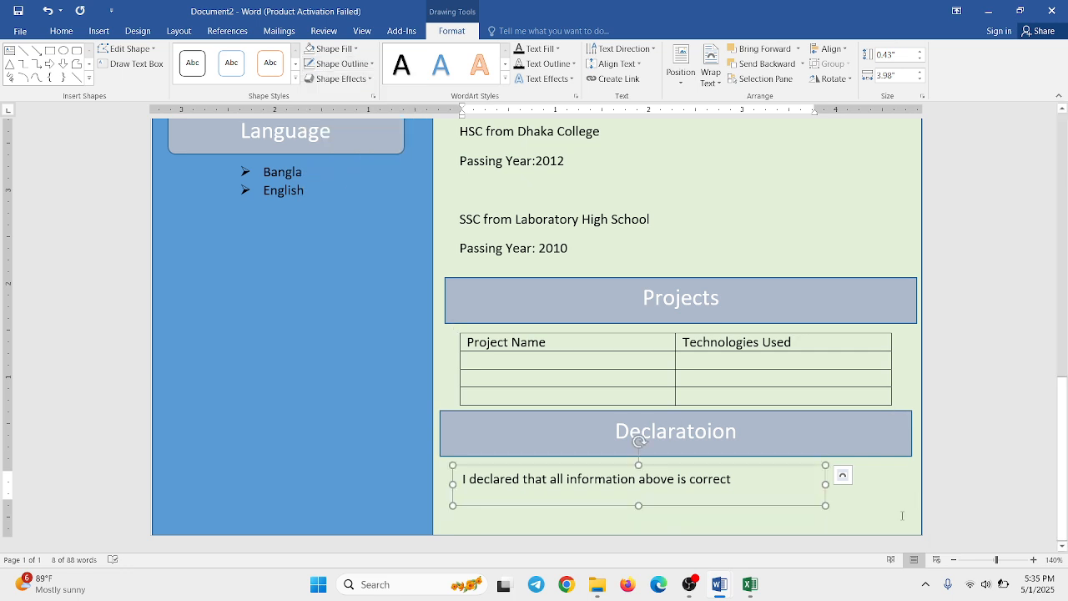
- Move the declaration text box slightly to the right and up, directly beneath the Declaratoion heading bar
{"action": "left_click", "coordinate": [758, 490]}
{"action": "left_click", "coordinate": [727, 472]}
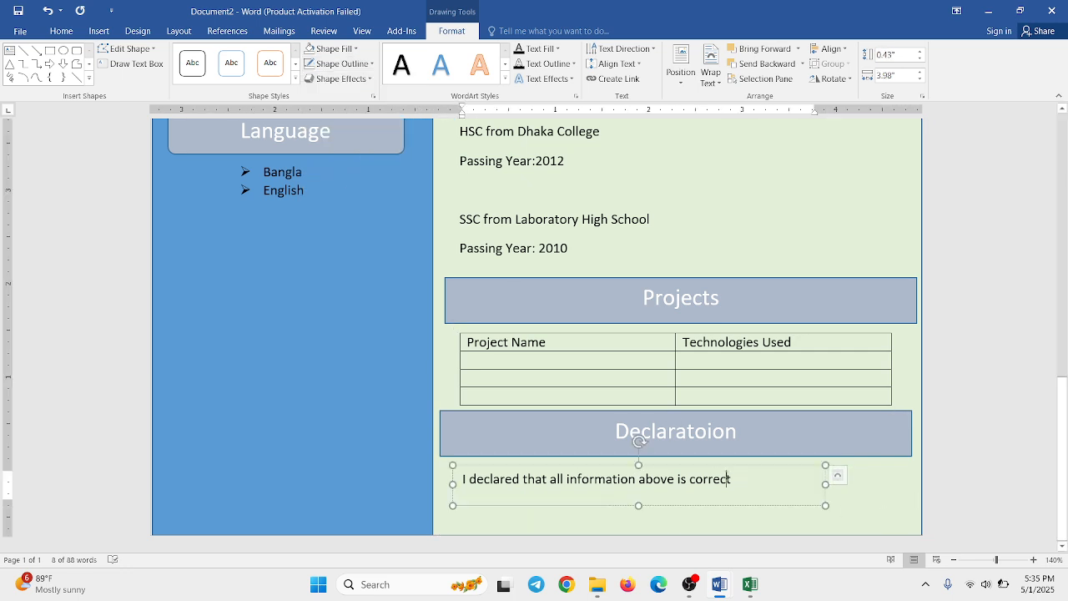
{"action": "scroll", "coordinate": [705, 467], "scroll_direction": "up", "scroll_amount": 3}
{"action": "left_click", "coordinate": [705, 467]}
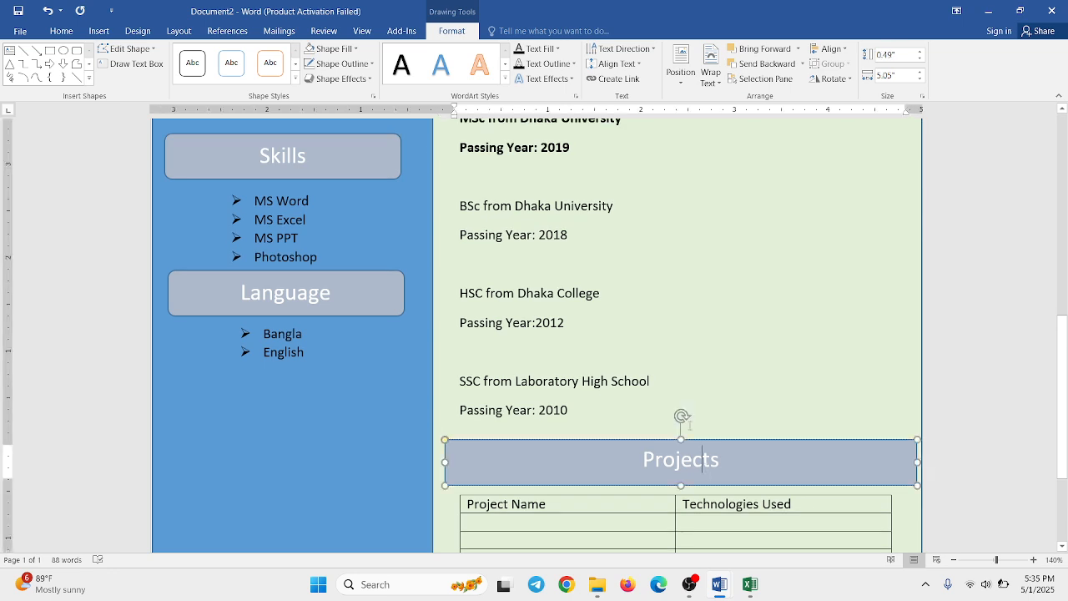
{"action": "scroll", "coordinate": [705, 467], "scroll_direction": "down", "scroll_amount": 3}
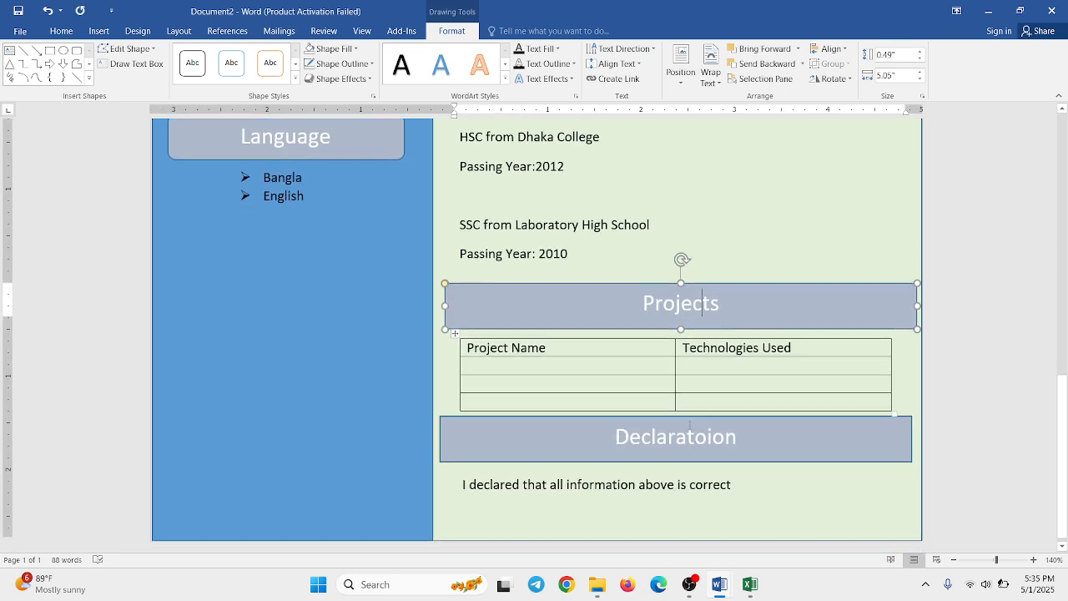
{"action": "left_click", "coordinate": [604, 475]}
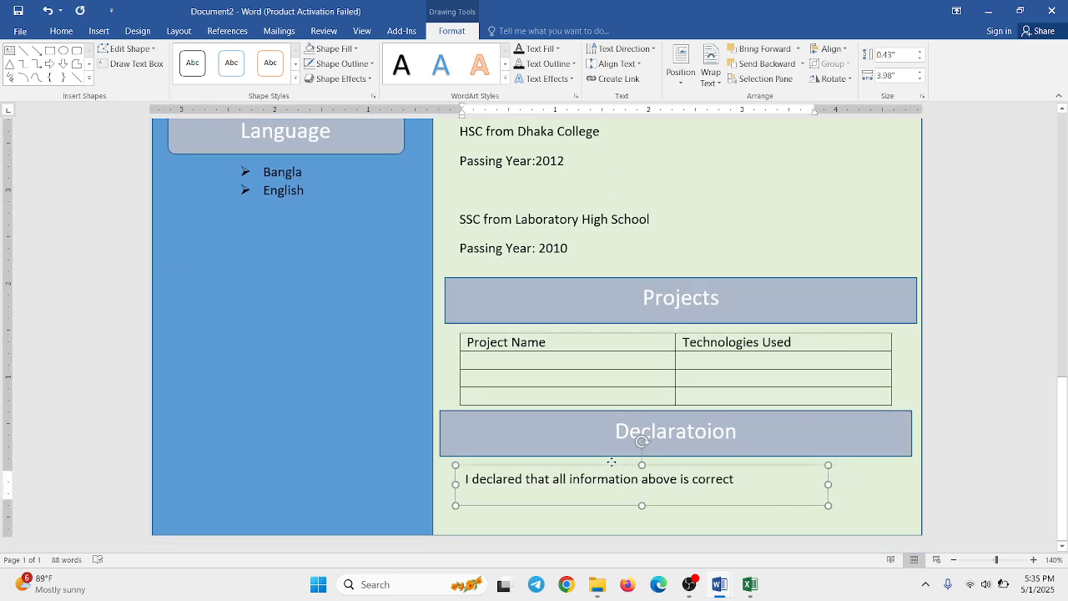
{"action": "left_click_drag", "start_coordinate": [615, 461], "coordinate": [658, 458]}
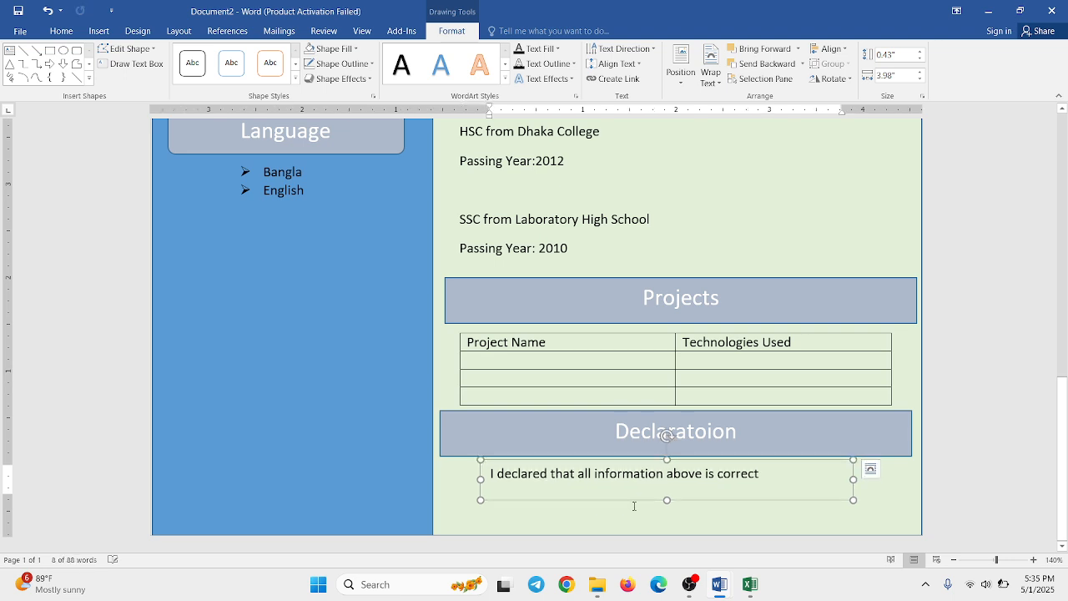
{"action": "left_click", "coordinate": [634, 506]}
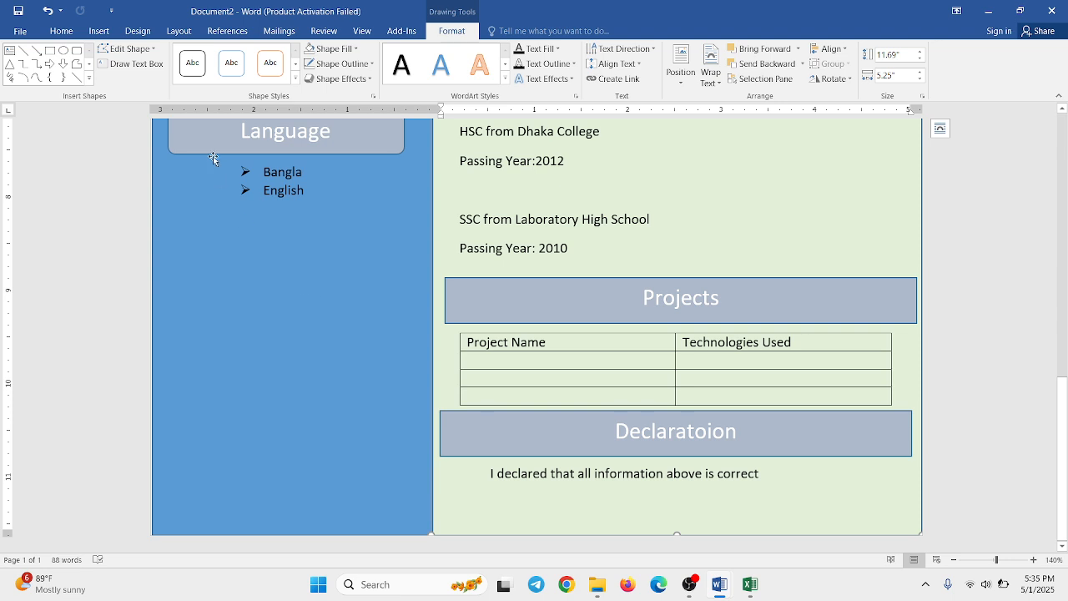
- Draw a horizontal line about 1.79" long in the lower-right corner of the green panel, below the declaration sentence
{"action": "left_click", "coordinate": [101, 33]}
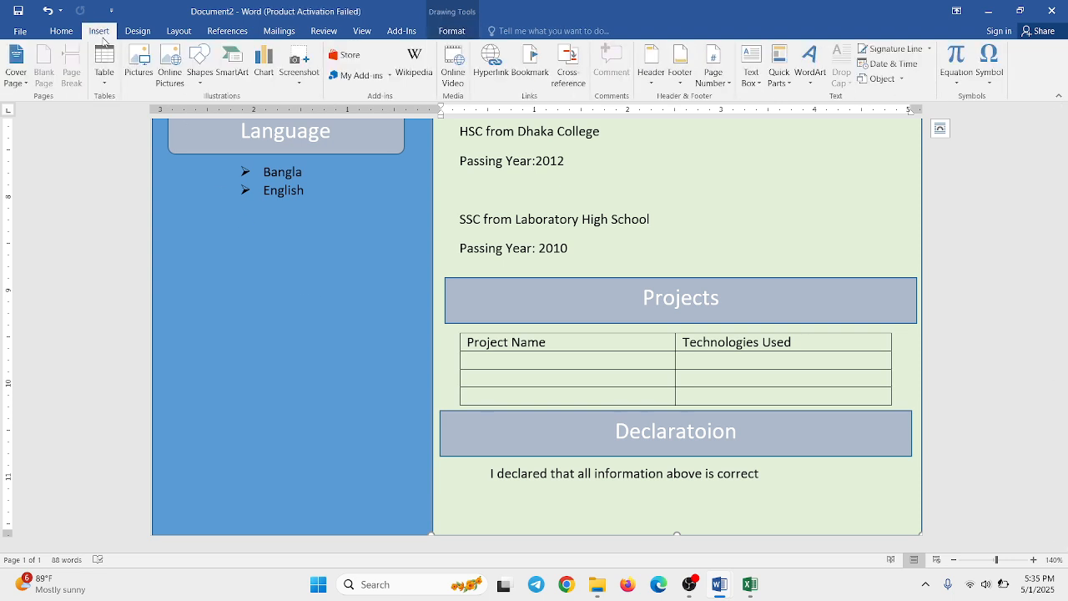
{"action": "left_click", "coordinate": [197, 73]}
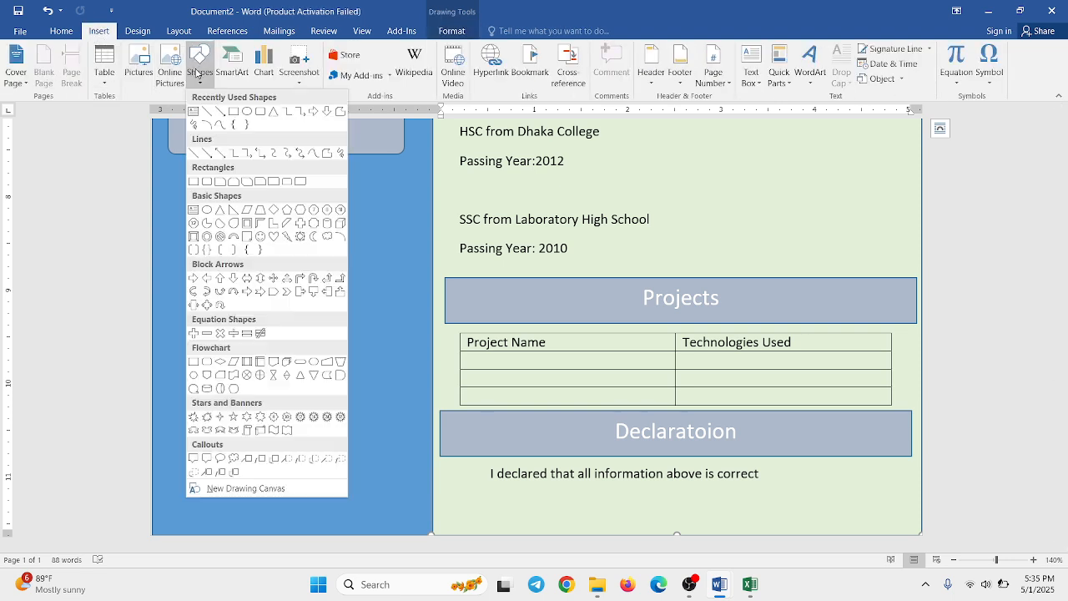
{"action": "left_click", "coordinate": [207, 117]}
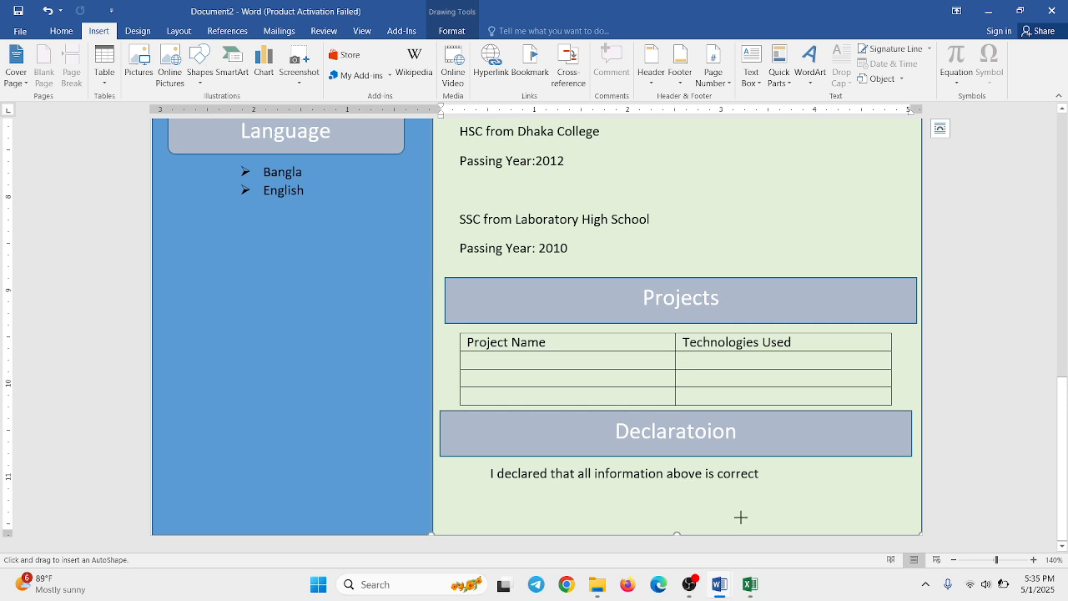
{"action": "left_click_drag", "start_coordinate": [741, 517], "coordinate": [907, 535]}
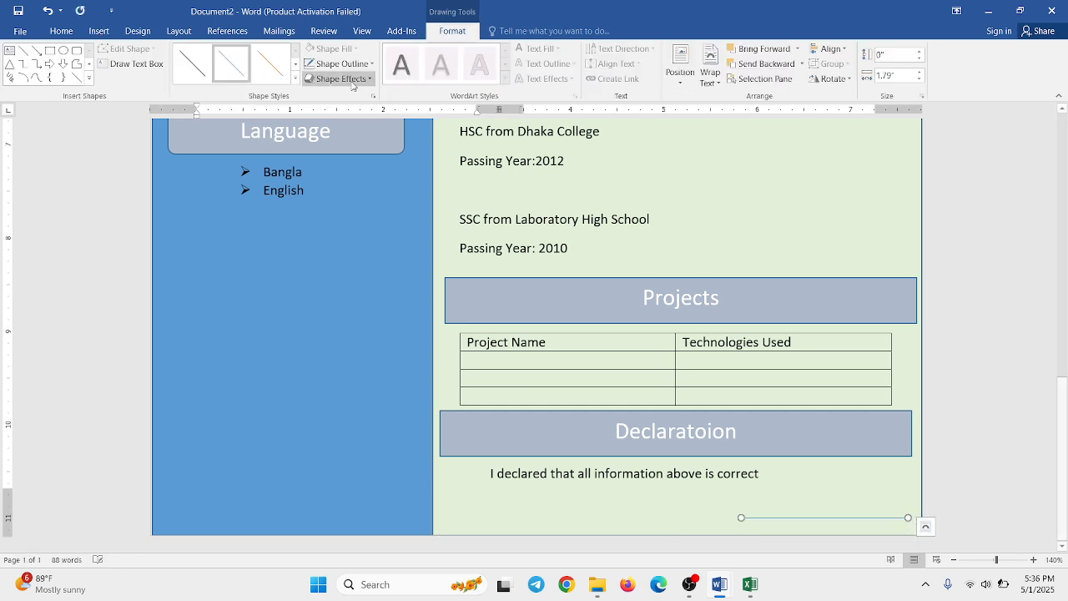
- Set the weight of the line below the declaration sentence to 1 pt
{"action": "left_click", "coordinate": [335, 65]}
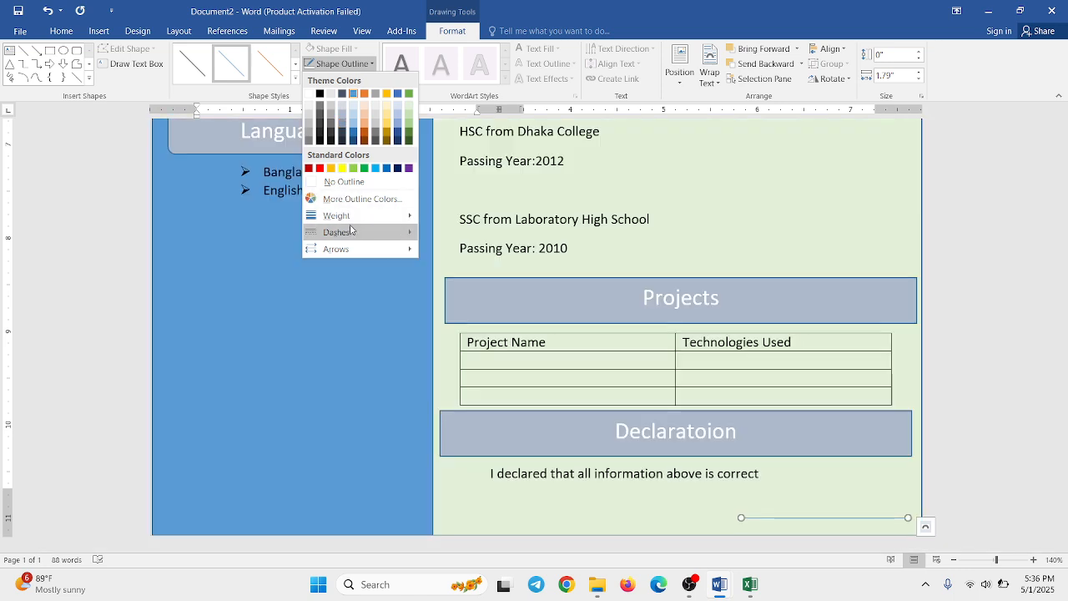
{"action": "mouse_move", "coordinate": [373, 224]}
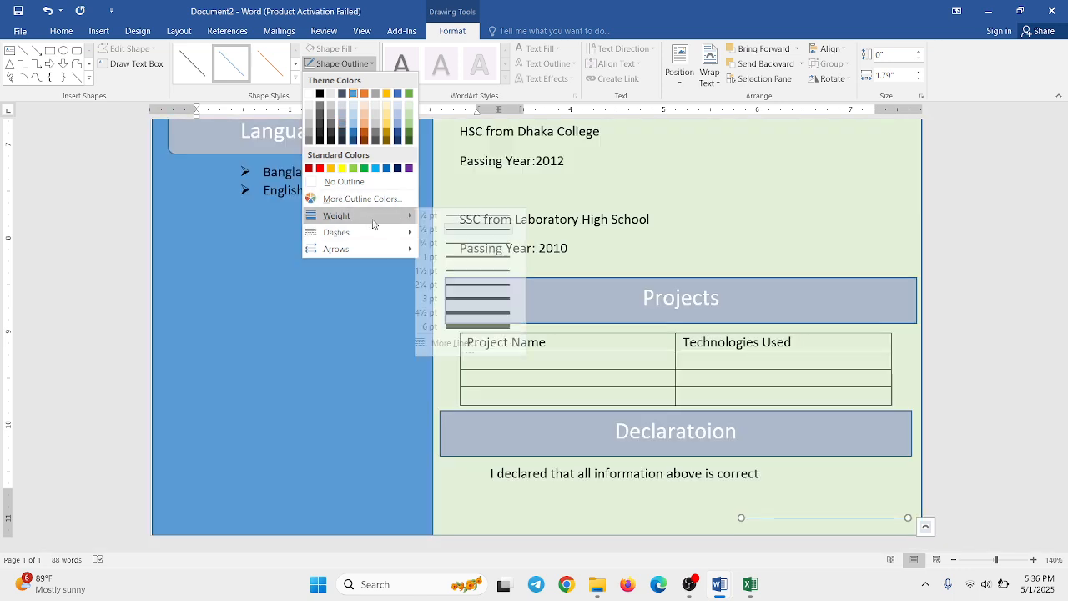
{"action": "left_click", "coordinate": [470, 261]}
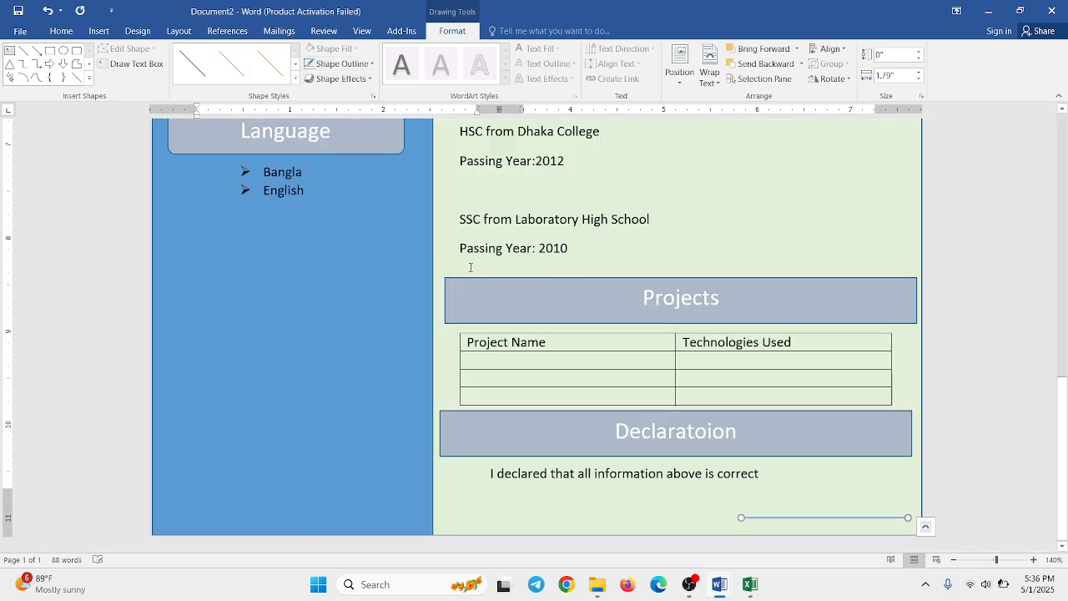
- Apply the thin black line style to the signature line below the declaration sentence and make its outline black
{"action": "left_click", "coordinate": [199, 73]}
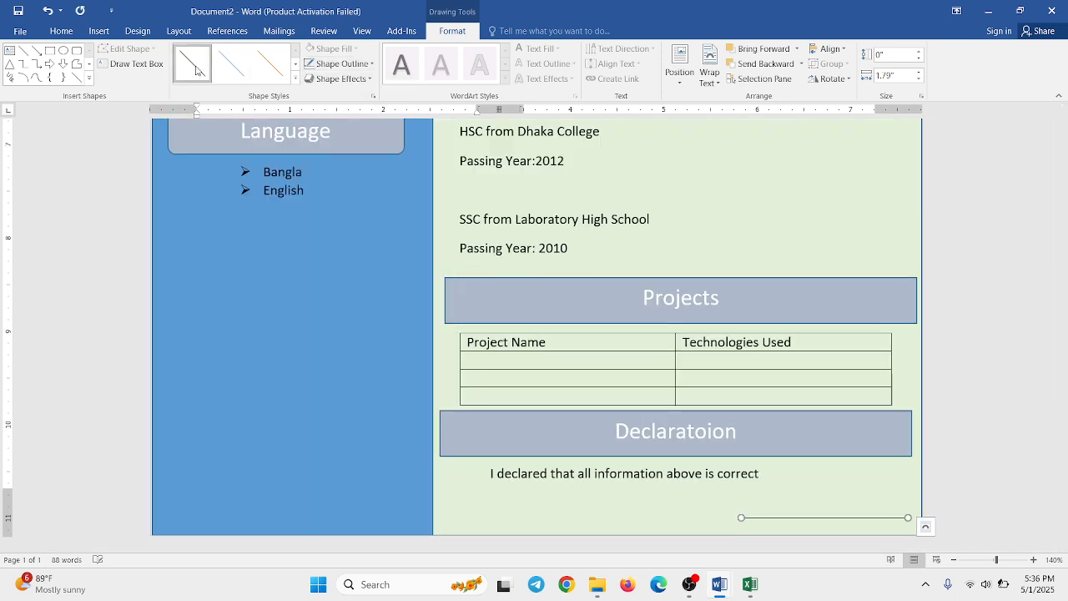
{"action": "left_click", "coordinate": [349, 70]}
{"action": "left_click", "coordinate": [317, 95]}
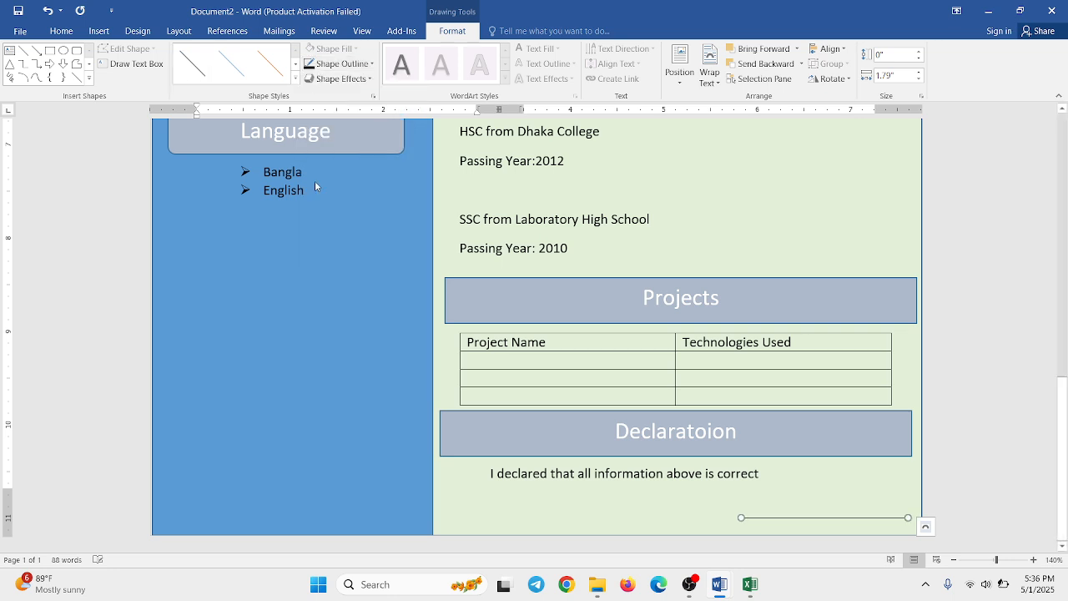
{"action": "left_click", "coordinate": [271, 283]}
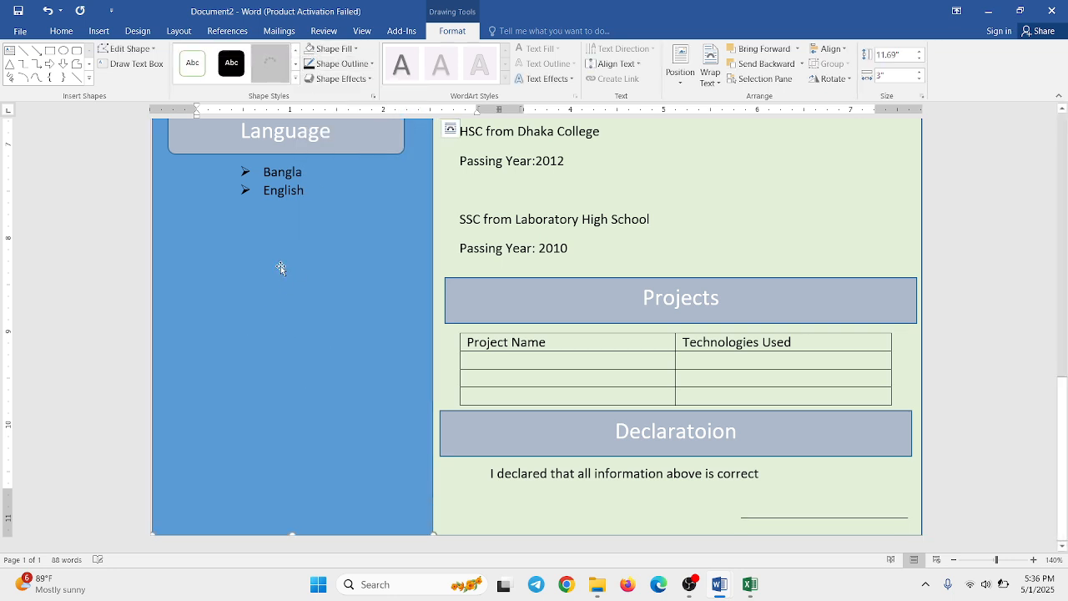
- Duplicate the Language heading box in the blue sidebar and place the copy just below the Bangla and English list
{"action": "left_click", "coordinate": [195, 151]}
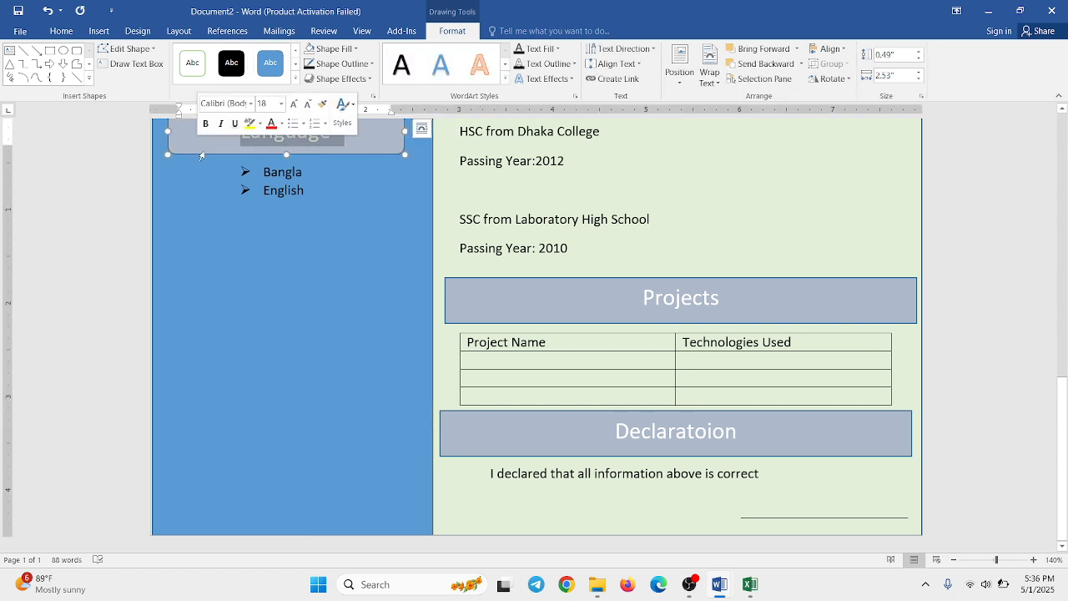
{"action": "scroll", "coordinate": [205, 156], "scroll_direction": "up", "scroll_amount": 1}
{"action": "left_click", "coordinate": [201, 162]}
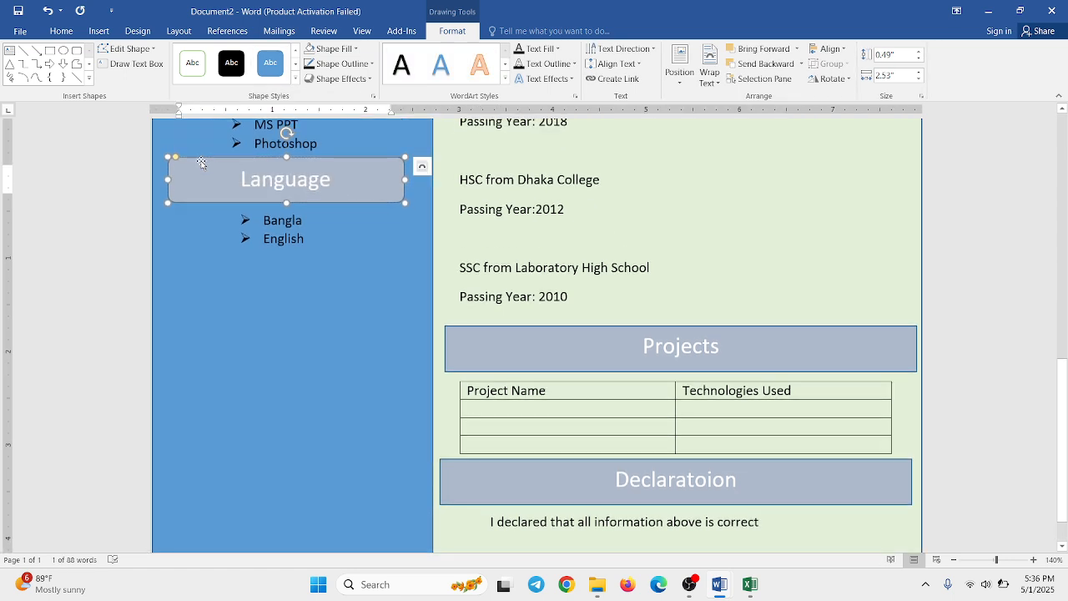
{"action": "left_click_drag", "start_coordinate": [201, 163], "coordinate": [203, 264]}
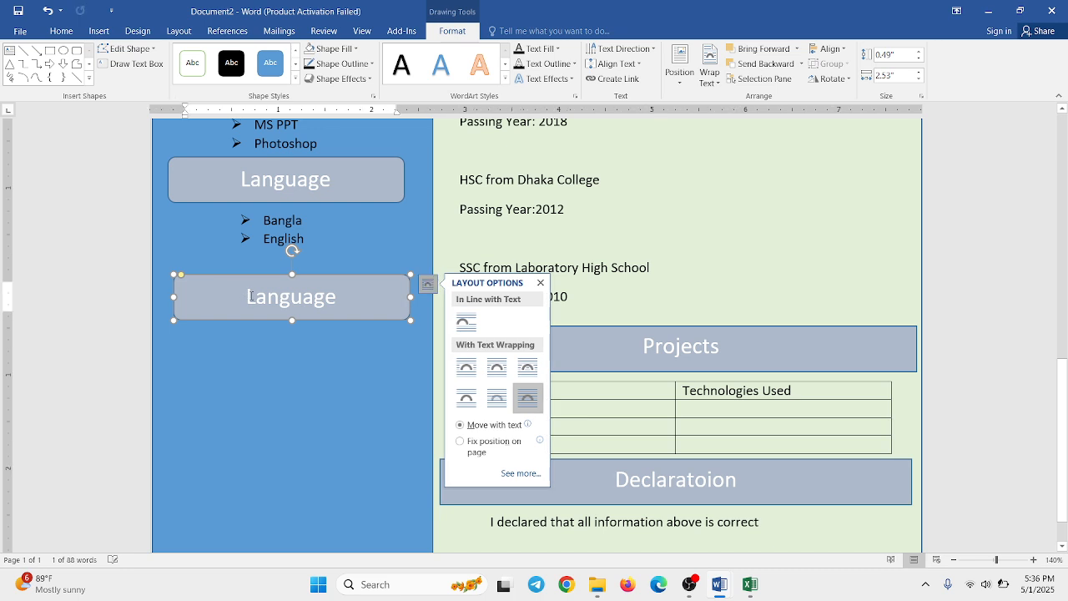
- Replace the text of the copied heading box below the language list with "Certification"
{"action": "mouse_move", "coordinate": [252, 298]}
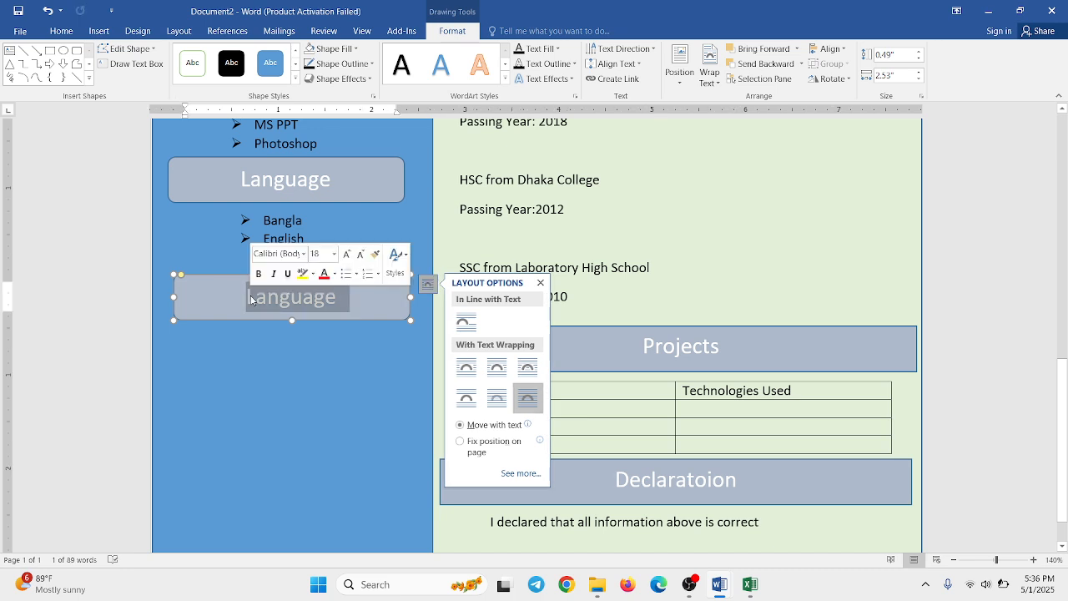
{"action": "key", "text": "BackSpace"}
{"action": "type", "text": "Cert"}
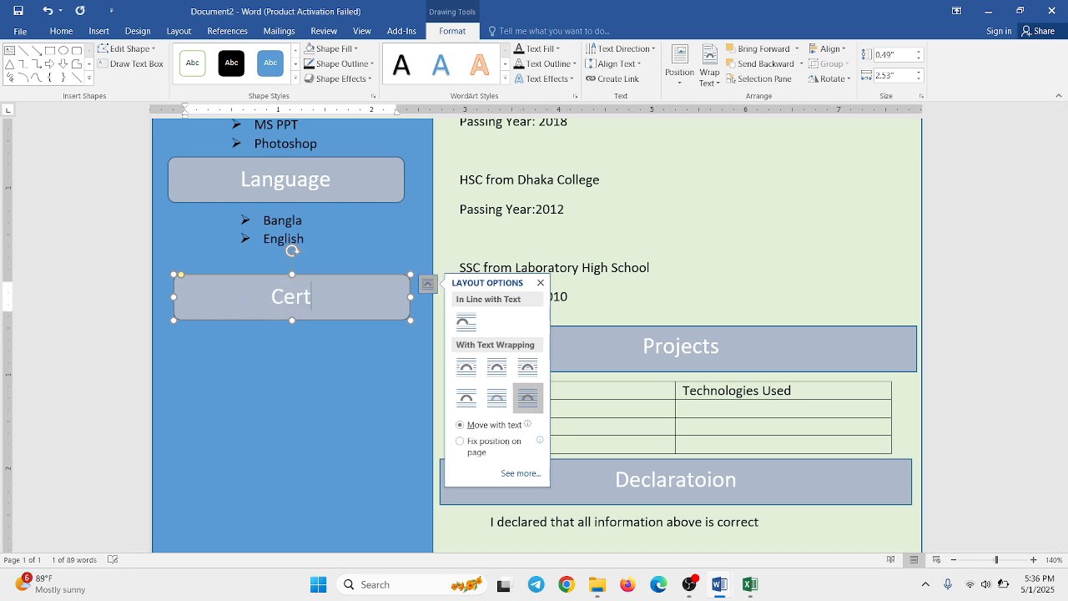
{"action": "type", "text": "ificati"}
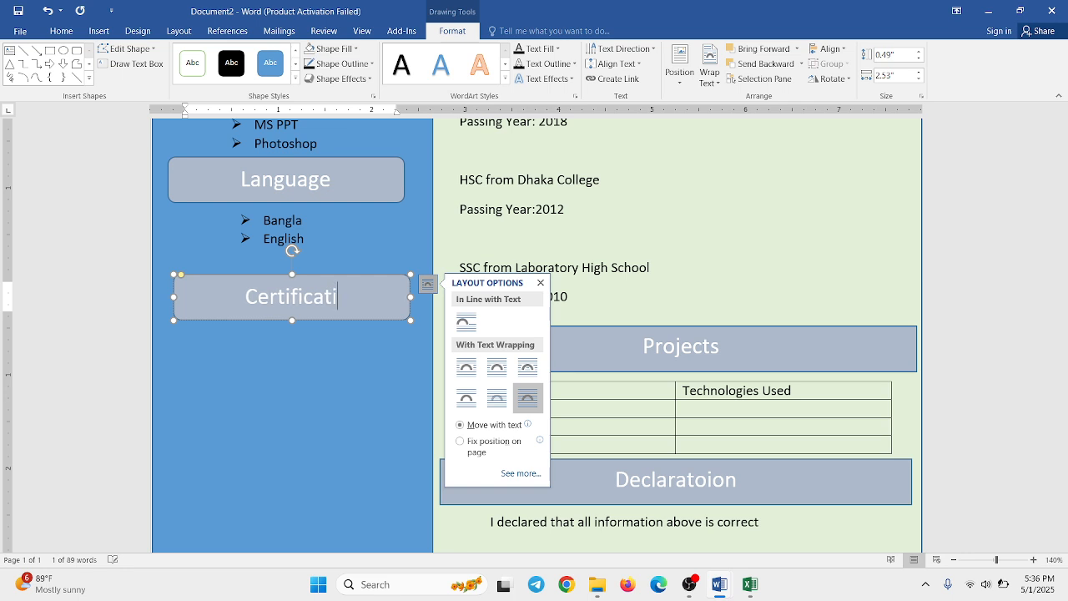
{"action": "type", "text": "on"}
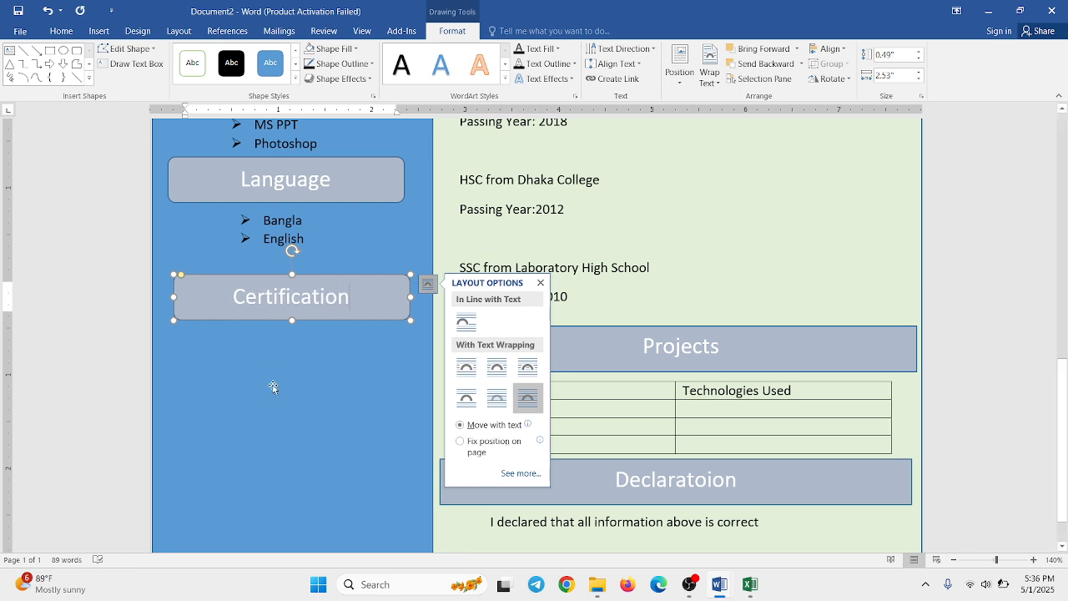
{"action": "left_click", "coordinate": [273, 386]}
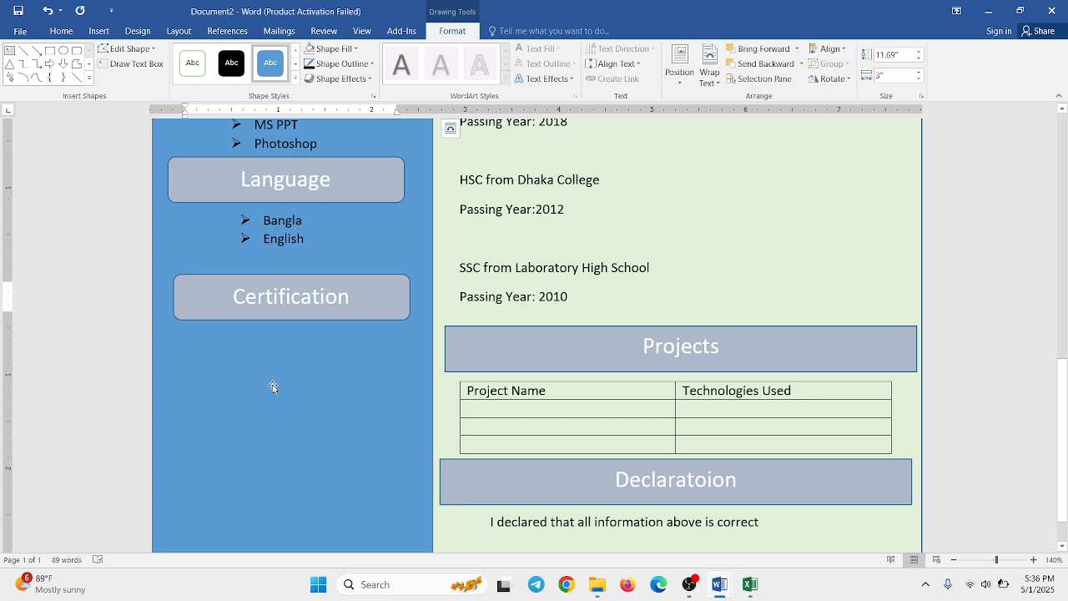
- Draw a text box in the blue sidebar beneath the Certification heading, nearly as wide as the heading box
{"action": "left_click", "coordinate": [102, 34]}
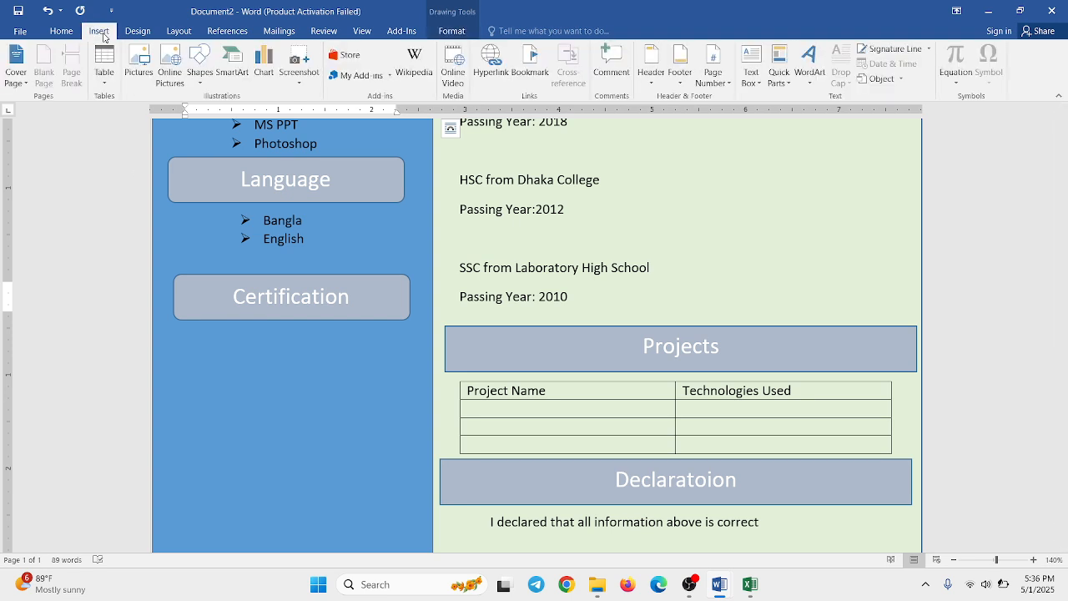
{"action": "left_click", "coordinate": [198, 82]}
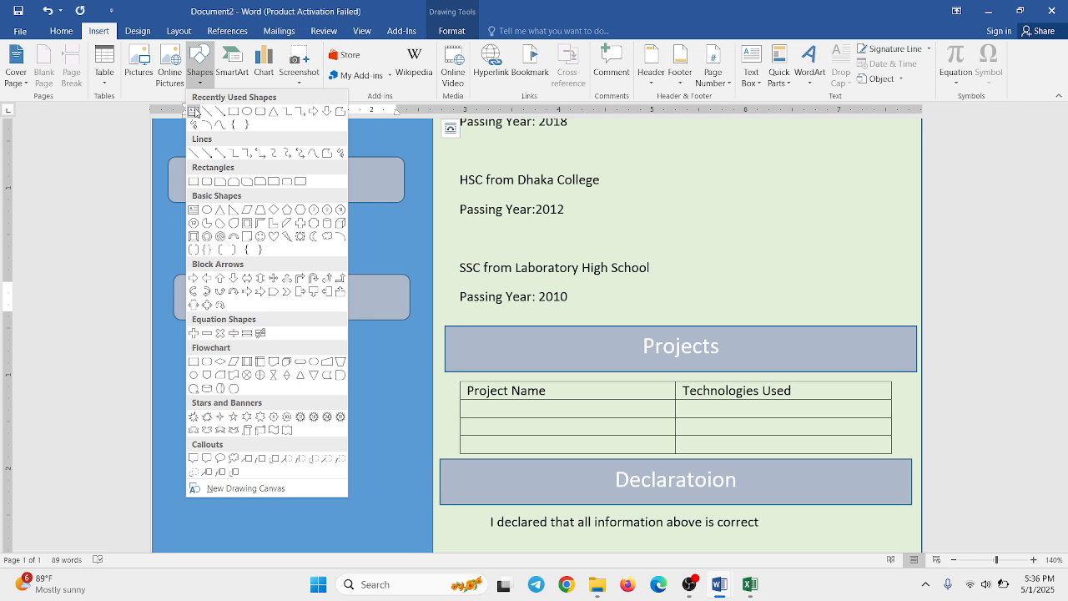
{"action": "left_click", "coordinate": [194, 113]}
{"action": "mouse_move", "coordinate": [177, 331]}
{"action": "left_mouse_down"}
{"action": "mouse_move", "coordinate": [230, 389]}
{"action": "mouse_move", "coordinate": [339, 473]}
{"action": "mouse_move", "coordinate": [399, 500]}
{"action": "mouse_move", "coordinate": [404, 516]}
{"action": "left_mouse_up"}
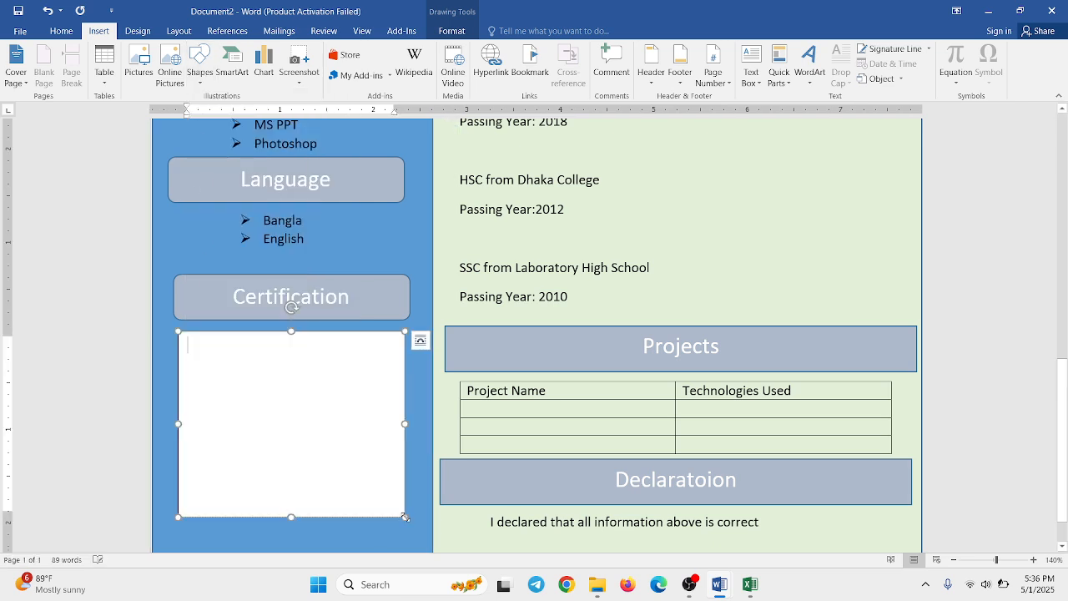